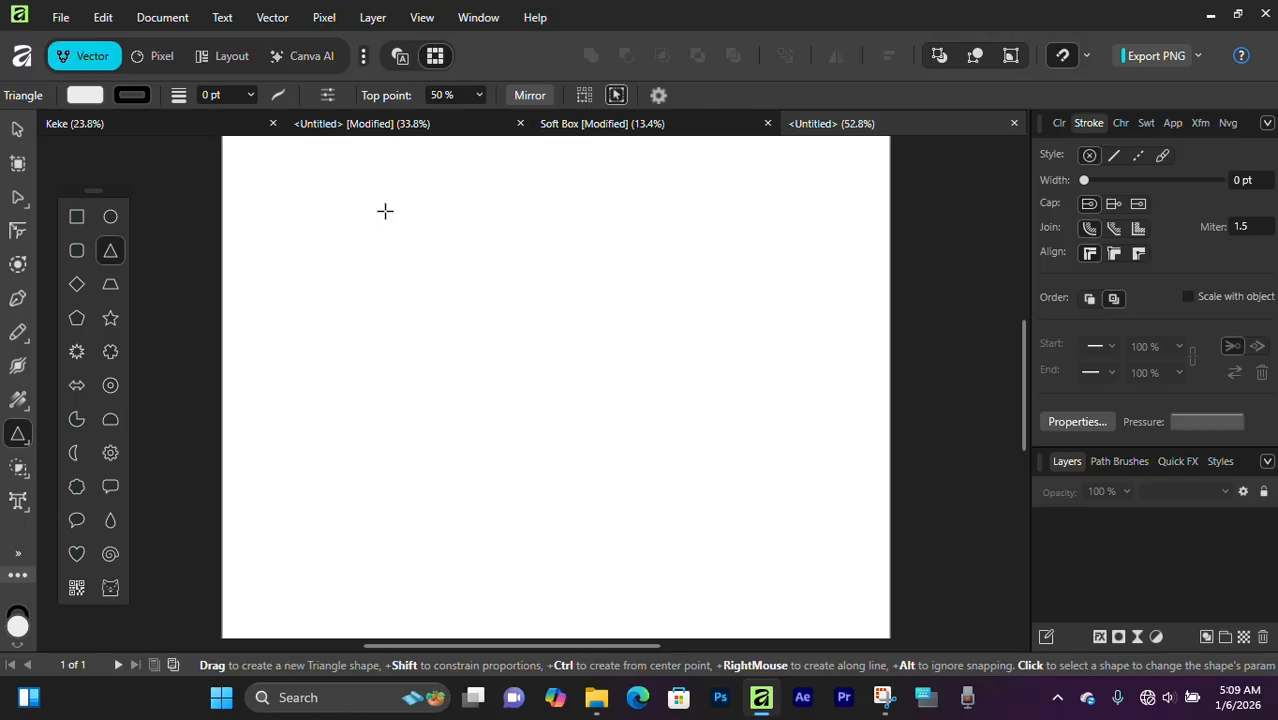
# Draw a triangle with a black 000000 fill and no stroke, and move it near the page's centre.
pyautogui.moveTo(385, 210); pyautogui.dragTo(638, 463)
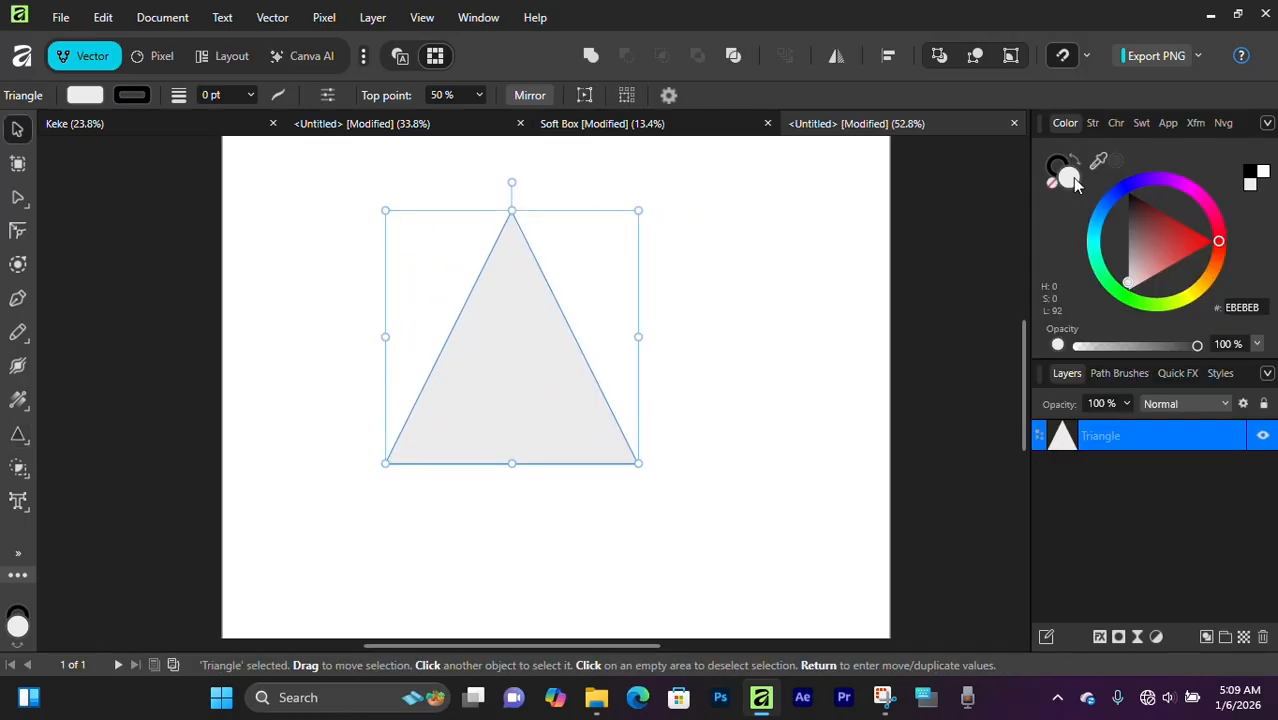
pyautogui.click(1256, 175)
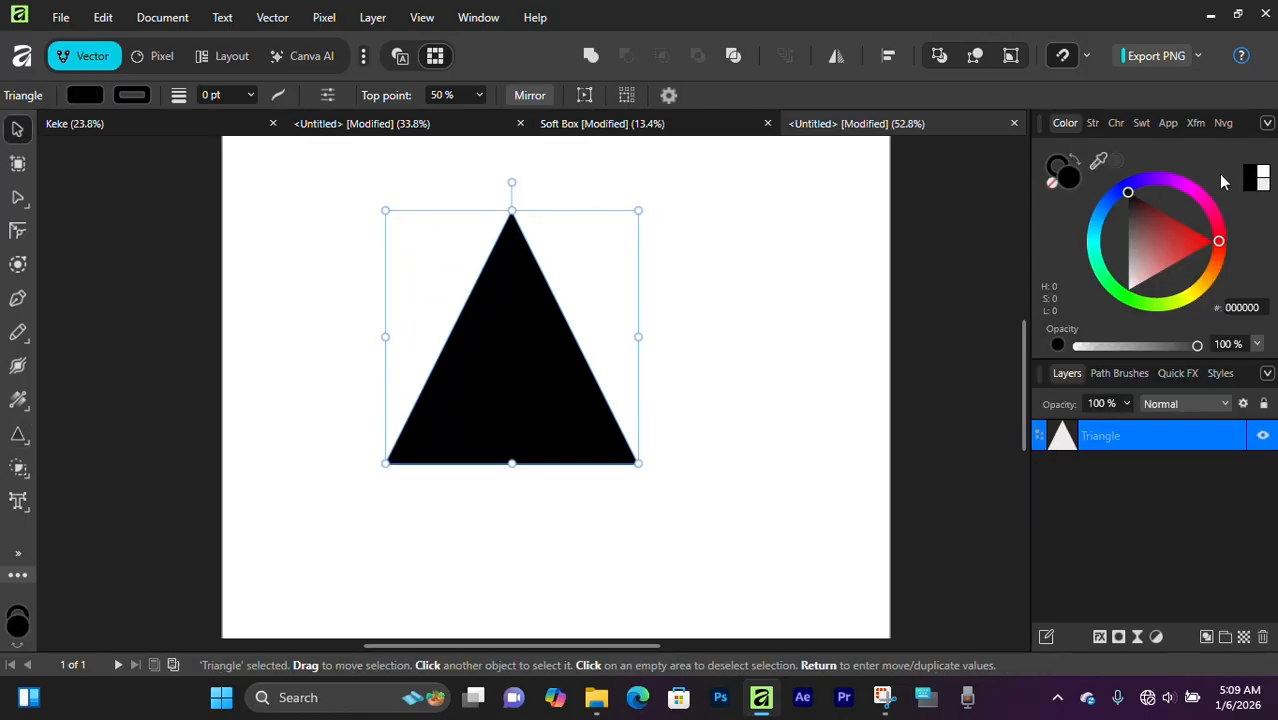
pyautogui.click(1066, 171)
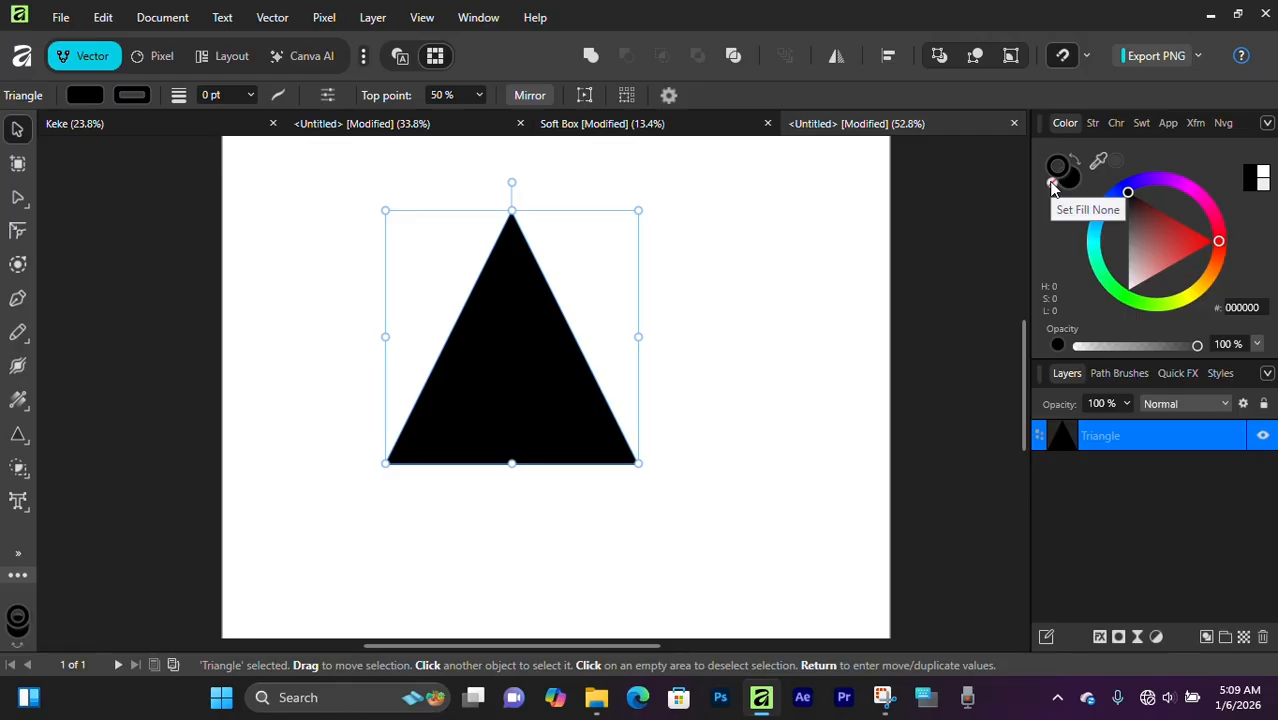
pyautogui.click(1053, 182)
pyautogui.moveTo(575, 364); pyautogui.dragTo(632, 400)
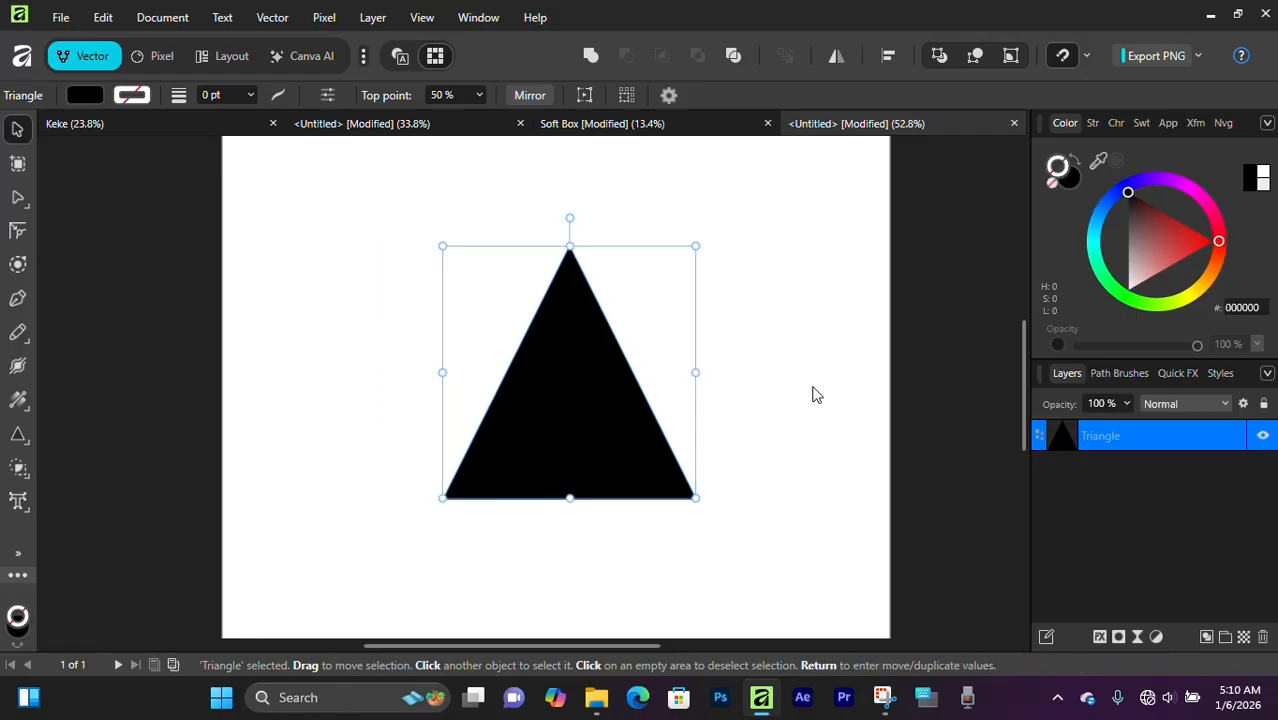
# Scale the triangle down slightly with its proportions kept, undoing the trial narrowing of its width.
pyautogui.moveTo(695, 372); pyautogui.dragTo(554, 401)
pyautogui.click(753, 376)
pyautogui.click(540, 385)
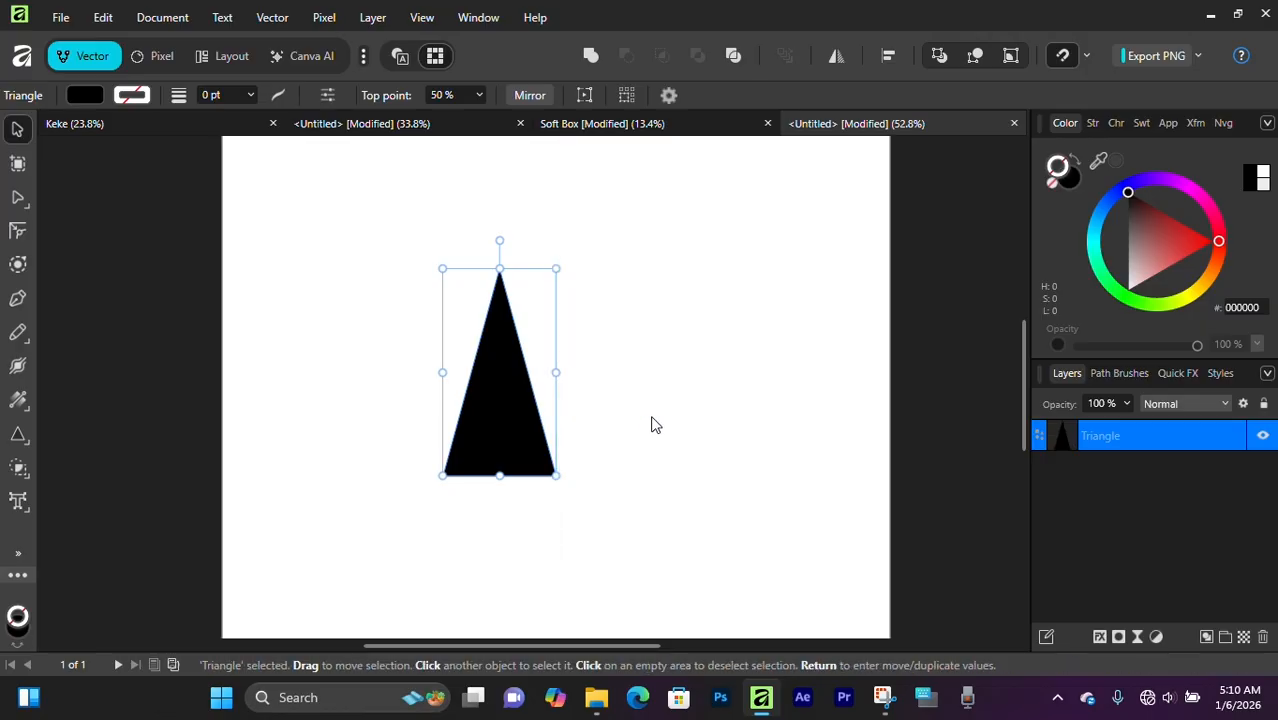
pyautogui.hotkey('ctrl', 'z')
# Duplicate the triangle and offset the copy down and to the right so that it overlaps the original's lower corner.
pyautogui.moveTo(542, 403)
pyautogui.mouseDown()
pyautogui.moveTo(525, 422)
pyautogui.moveTo(659, 473)
pyautogui.mouseUp()
pyautogui.click(716, 284)
pyautogui.moveTo(372, 294); pyautogui.dragTo(838, 558)
pyautogui.moveTo(630, 456); pyautogui.dragTo(596, 432)
pyautogui.click(817, 361)
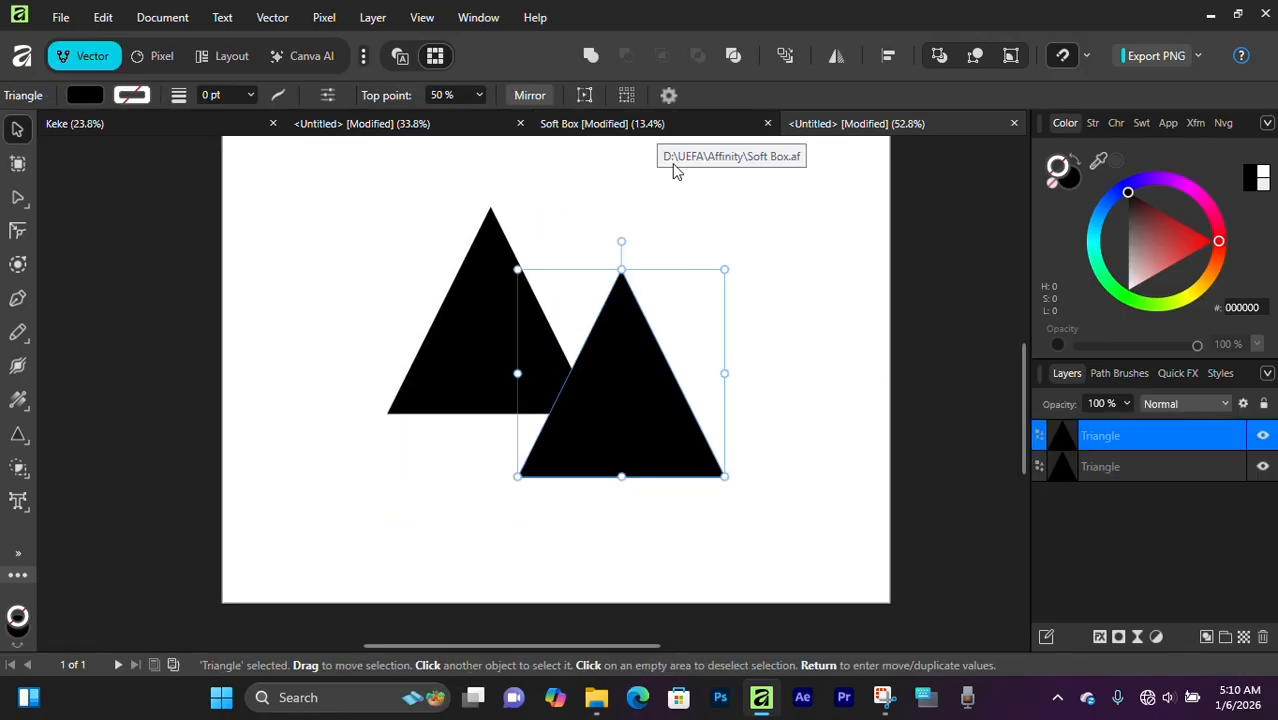
pyautogui.click(693, 285)
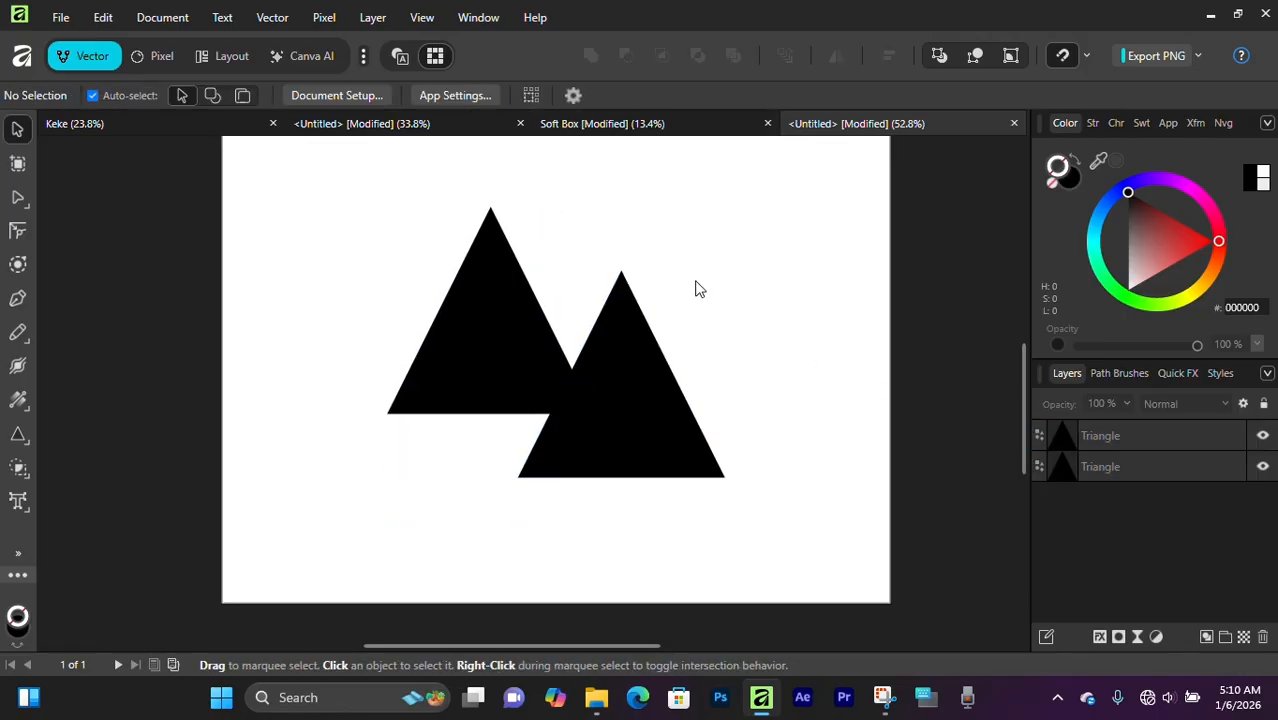
# Switch to the Soft Box document and hide the curves in the lamp's group to examine the two triangles behind its construction.
pyautogui.click(673, 120)
pyautogui.click(826, 447)
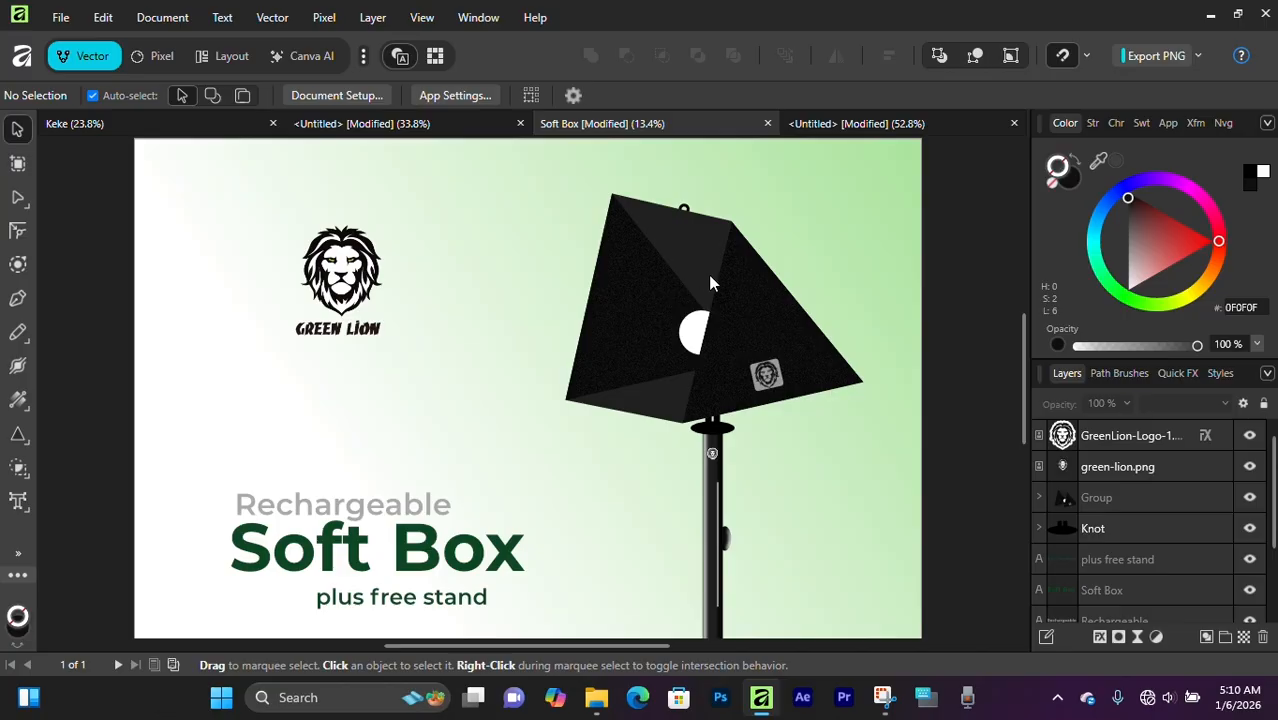
pyautogui.click(1039, 497)
pyautogui.scroll(-3, 1088, 540)
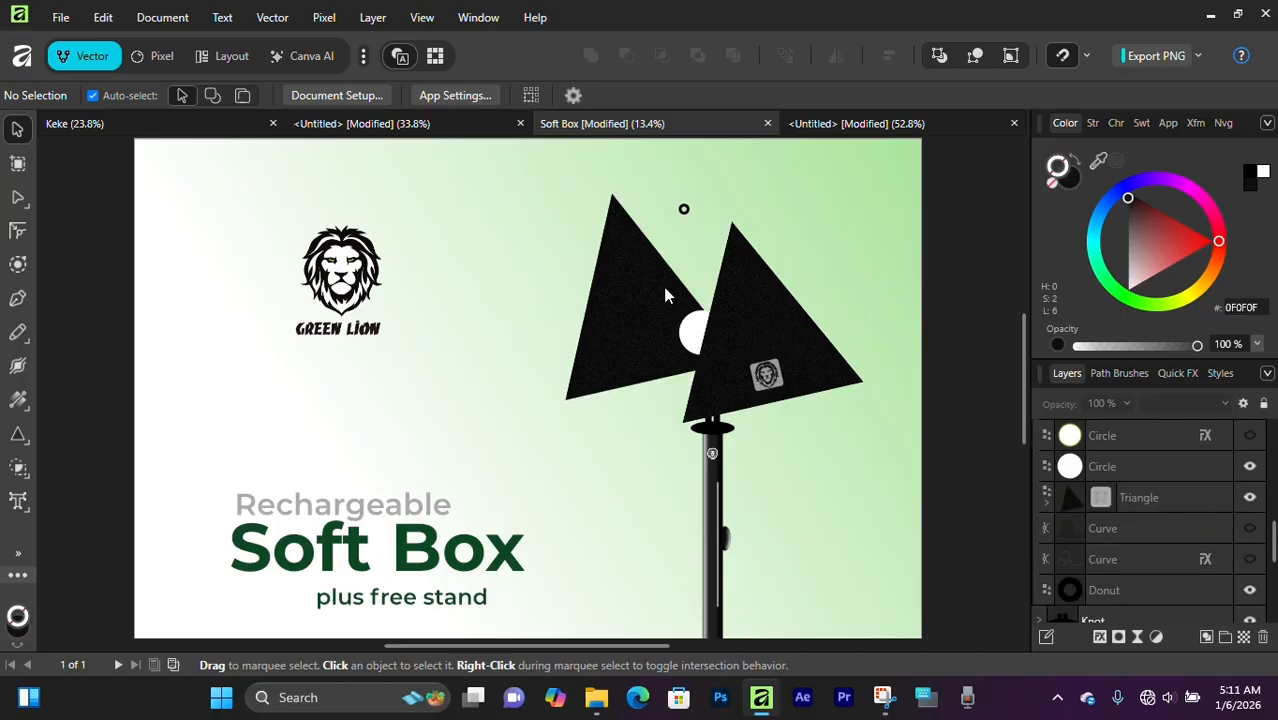
# Return to the untitled document and set the back triangle's opacity to 50%.
pyautogui.scroll(1, 1240, 505)
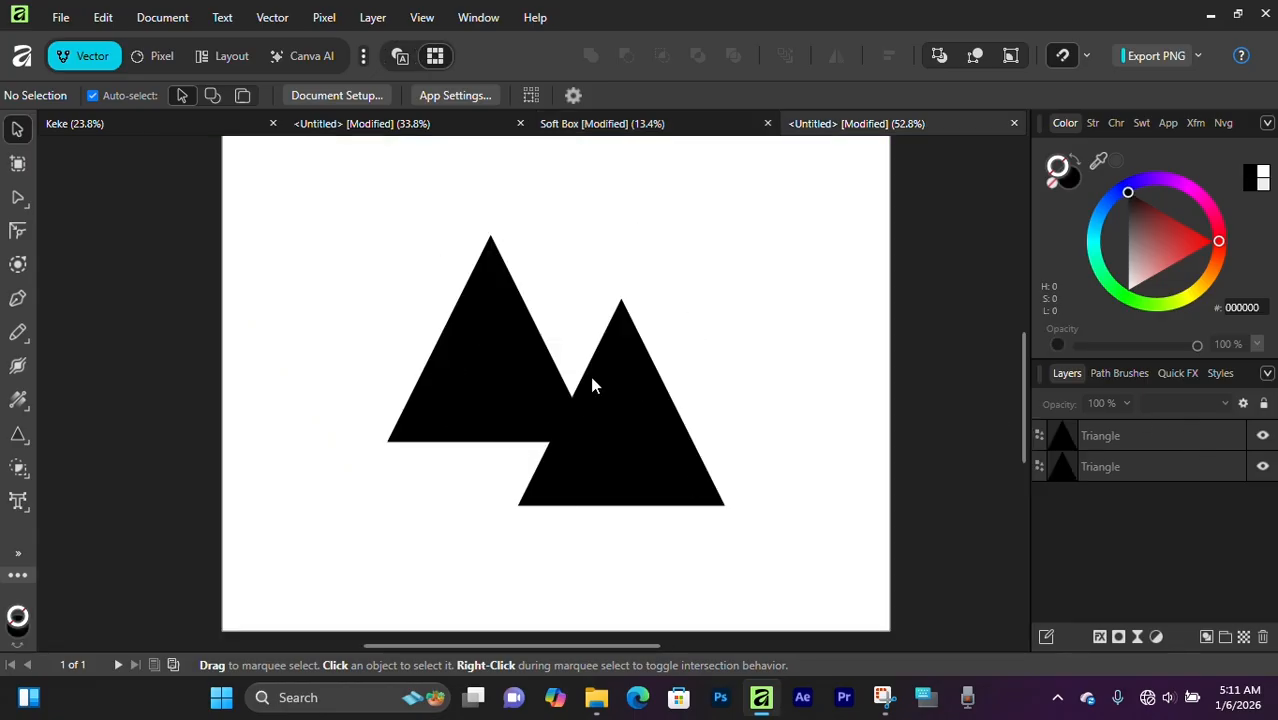
pyautogui.click(1128, 466)
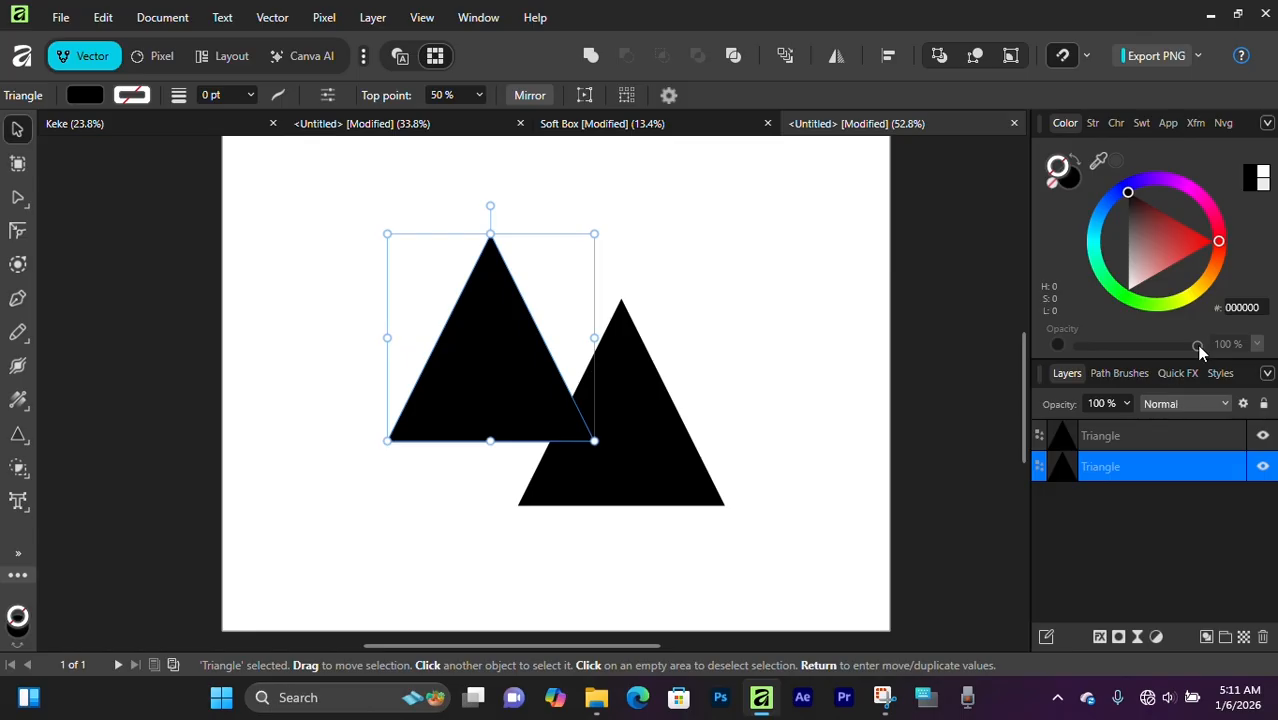
pyautogui.click(1116, 404)
pyautogui.write('50')
pyautogui.press('Return')
pyautogui.click(901, 463)
# Set the front triangle's opacity to 50%.
pyautogui.click(686, 458)
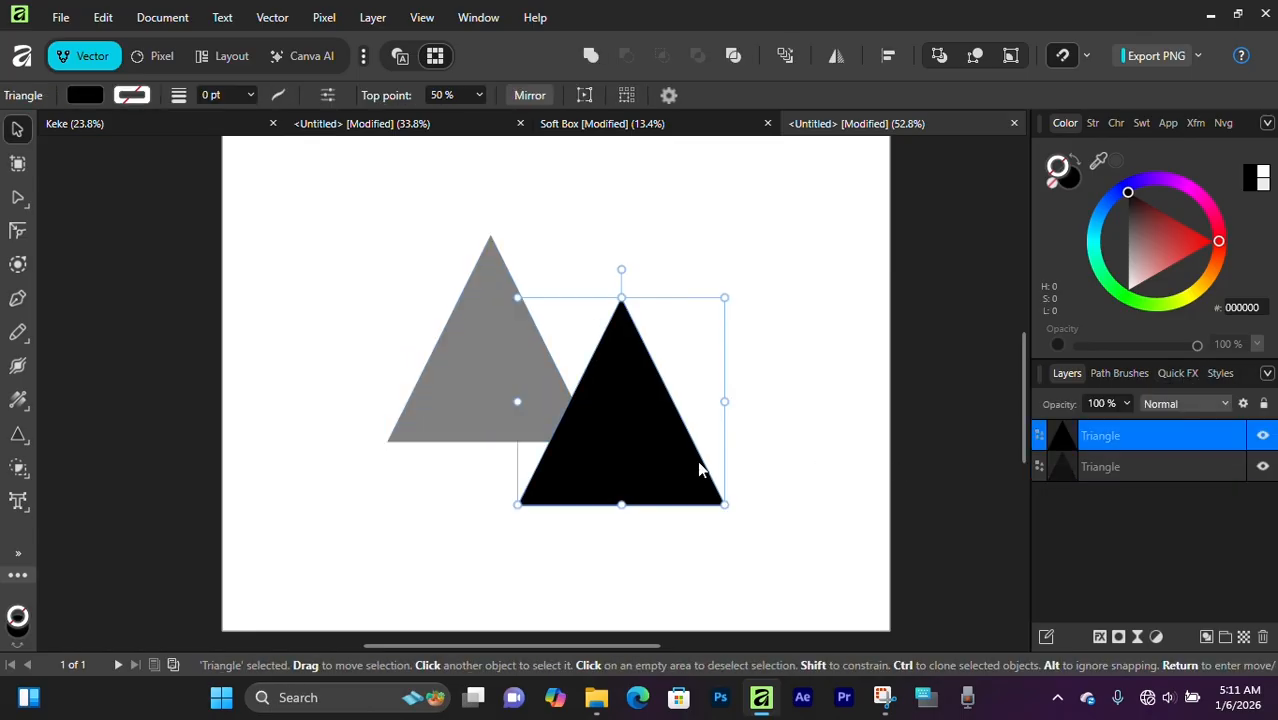
pyautogui.click(1096, 403)
pyautogui.write('50')
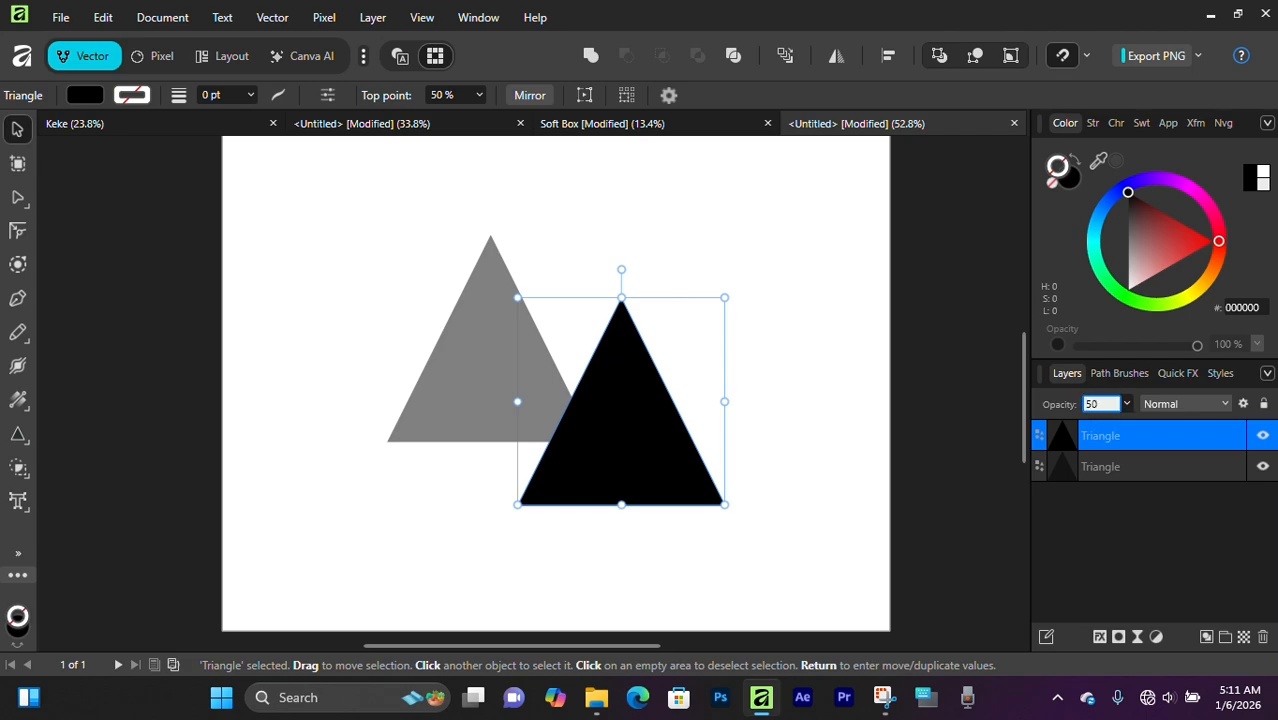
pyautogui.press('Return')
pyautogui.click(901, 462)
# Trace a closed straight-sided shape with the Pen tool through the five outer corners of the two triangles.
pyautogui.scroll(2, 575, 345)
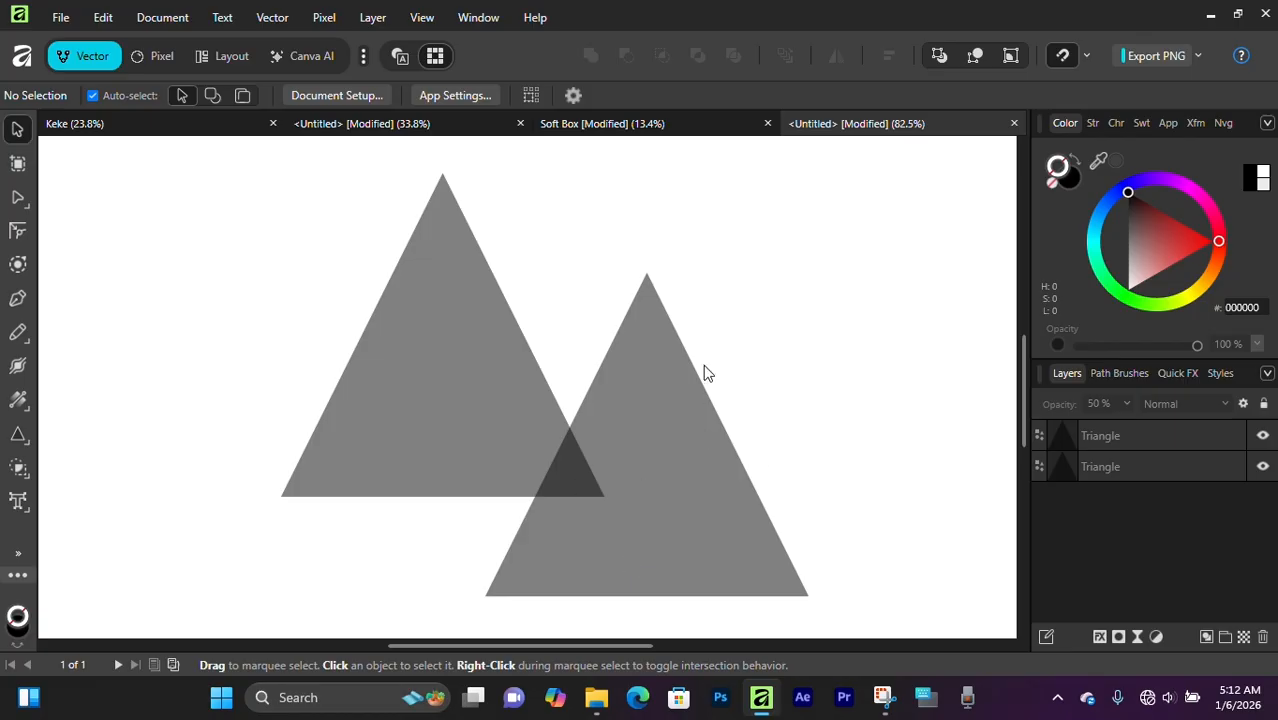
pyautogui.scroll(-2, 704, 373)
pyautogui.press('p')
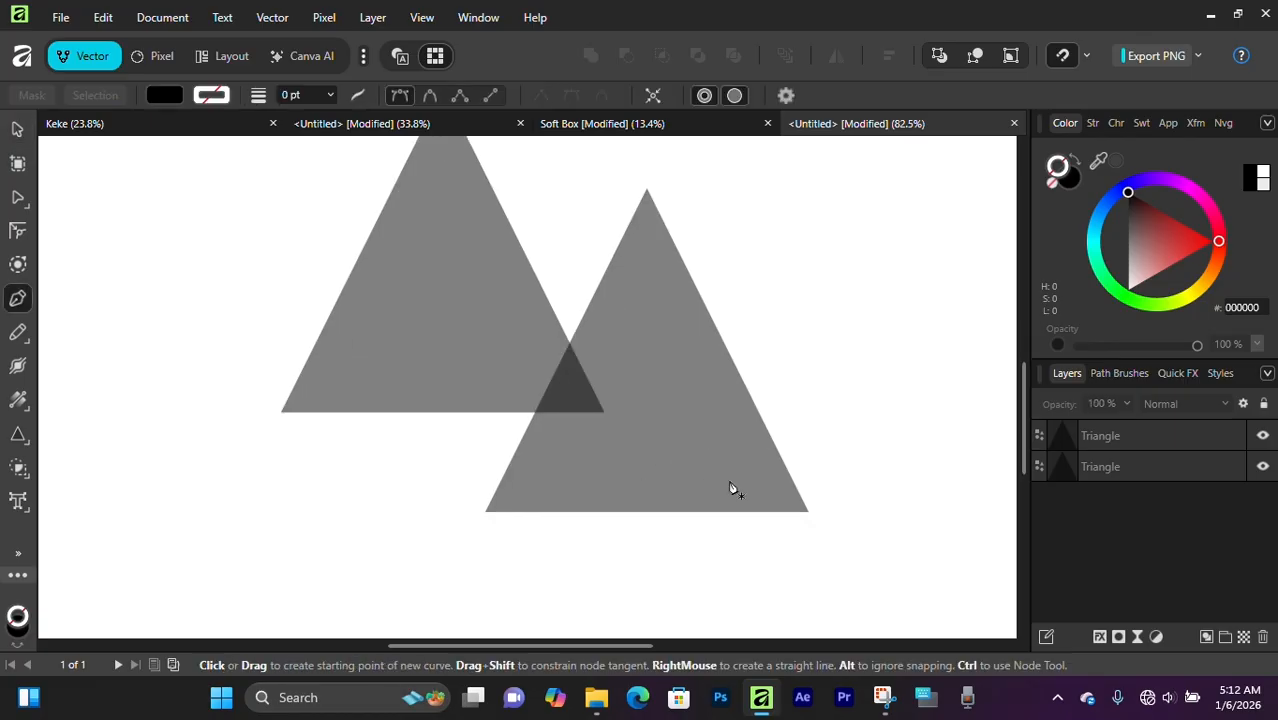
pyautogui.click(810, 513)
pyautogui.click(648, 189)
pyautogui.scroll(2, 600, 205)
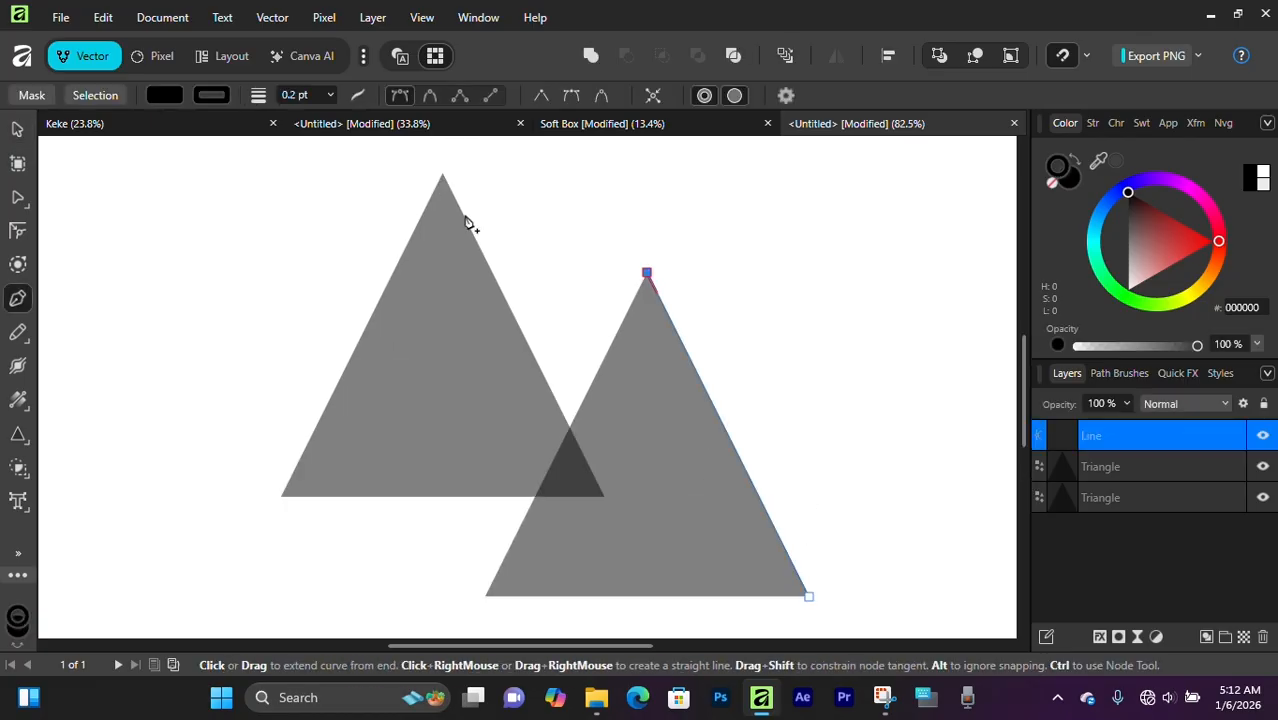
pyautogui.click(443, 173)
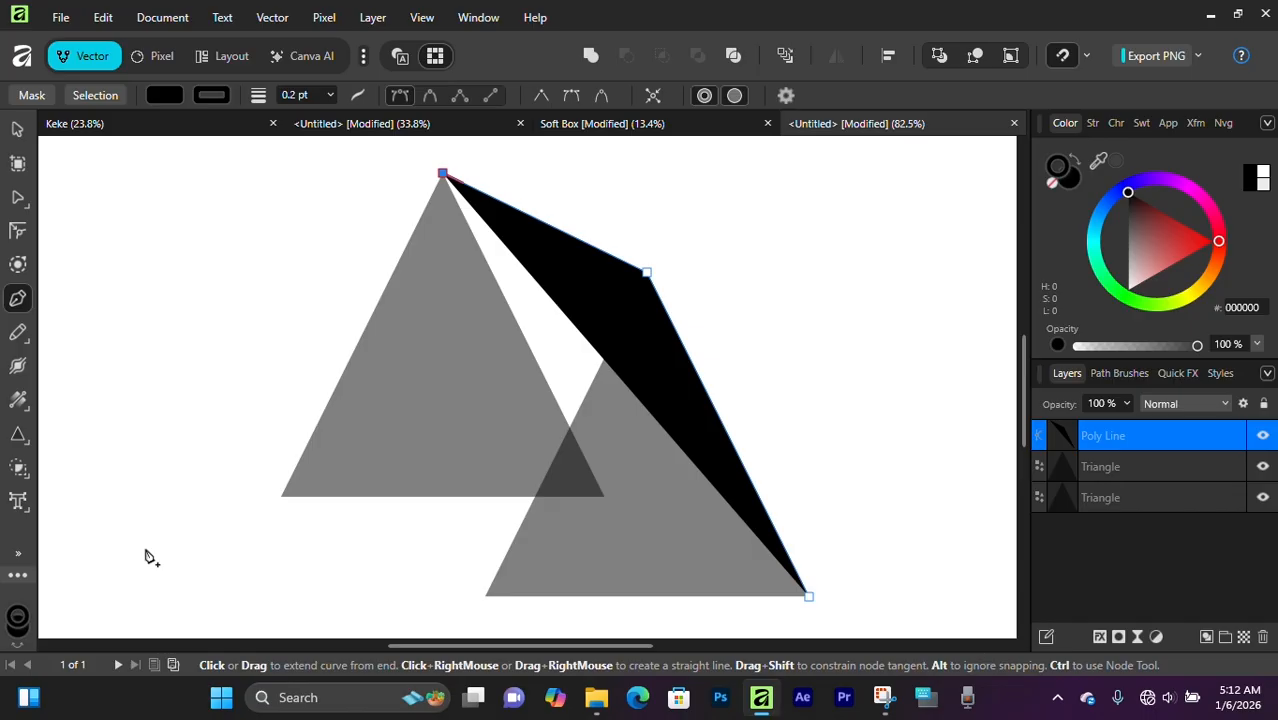
pyautogui.click(281, 495)
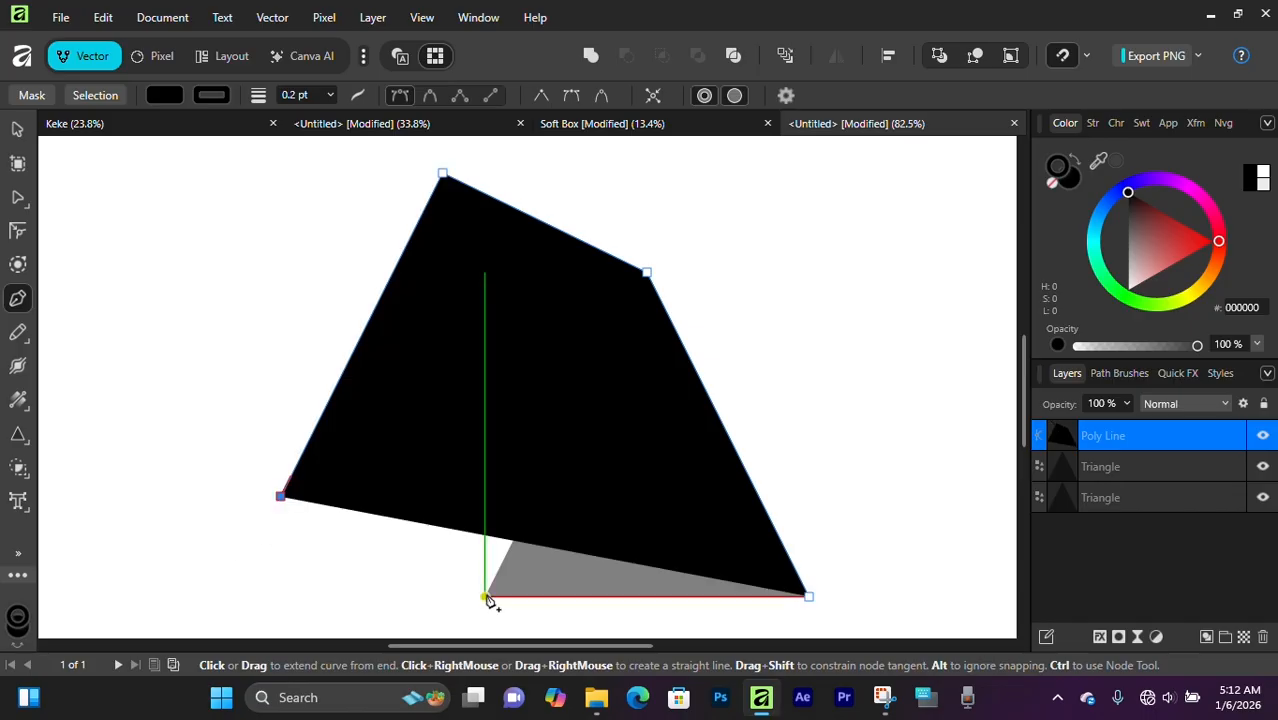
pyautogui.click(485, 597)
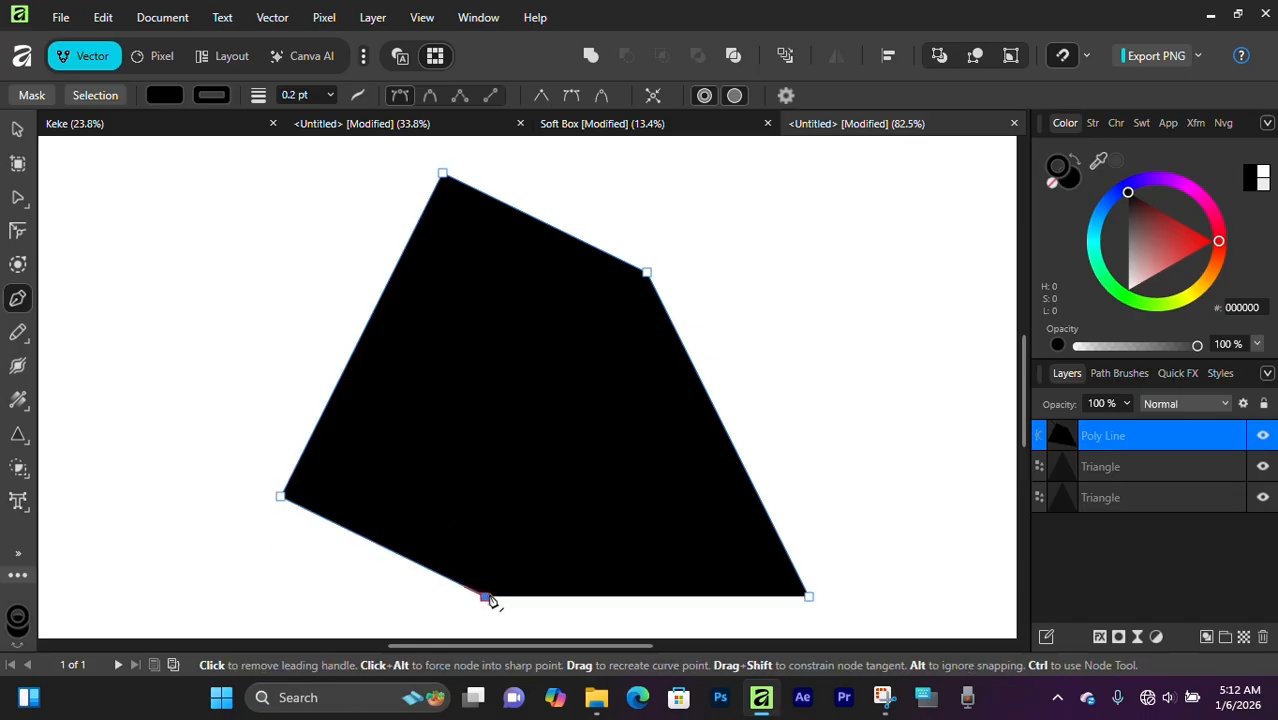
pyautogui.click(809, 598)
pyautogui.press('v')
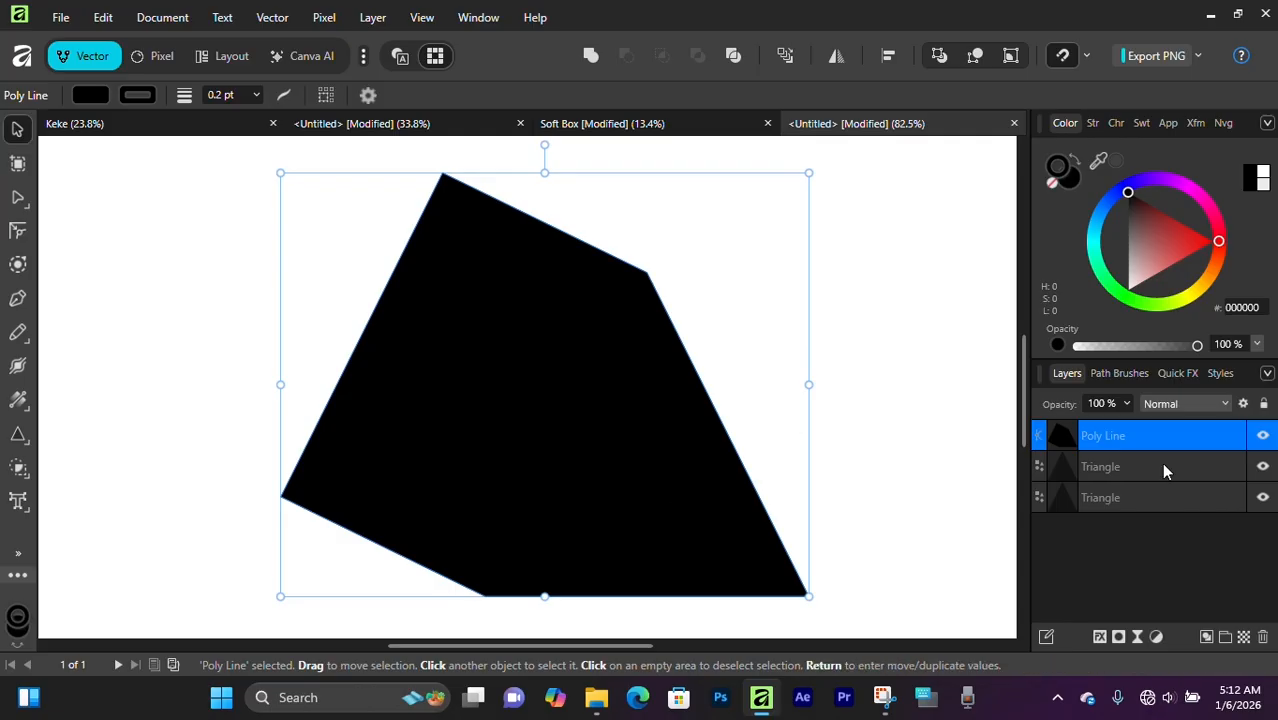
# Place the pen shape between the two triangles in the layer order, remove its stroke and fill it with dark grey 2C2C2C.
pyautogui.moveTo(1133, 438); pyautogui.dragTo(1160, 490)
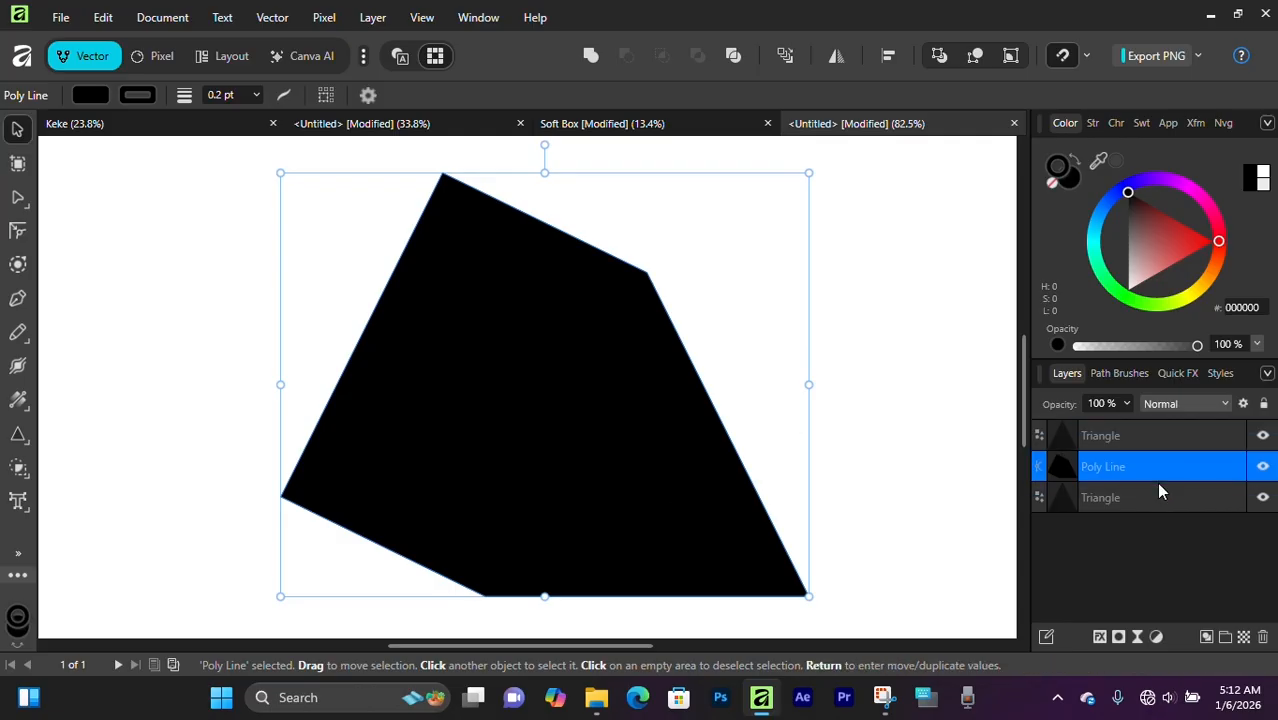
pyautogui.click(1070, 178)
pyautogui.click(1072, 178)
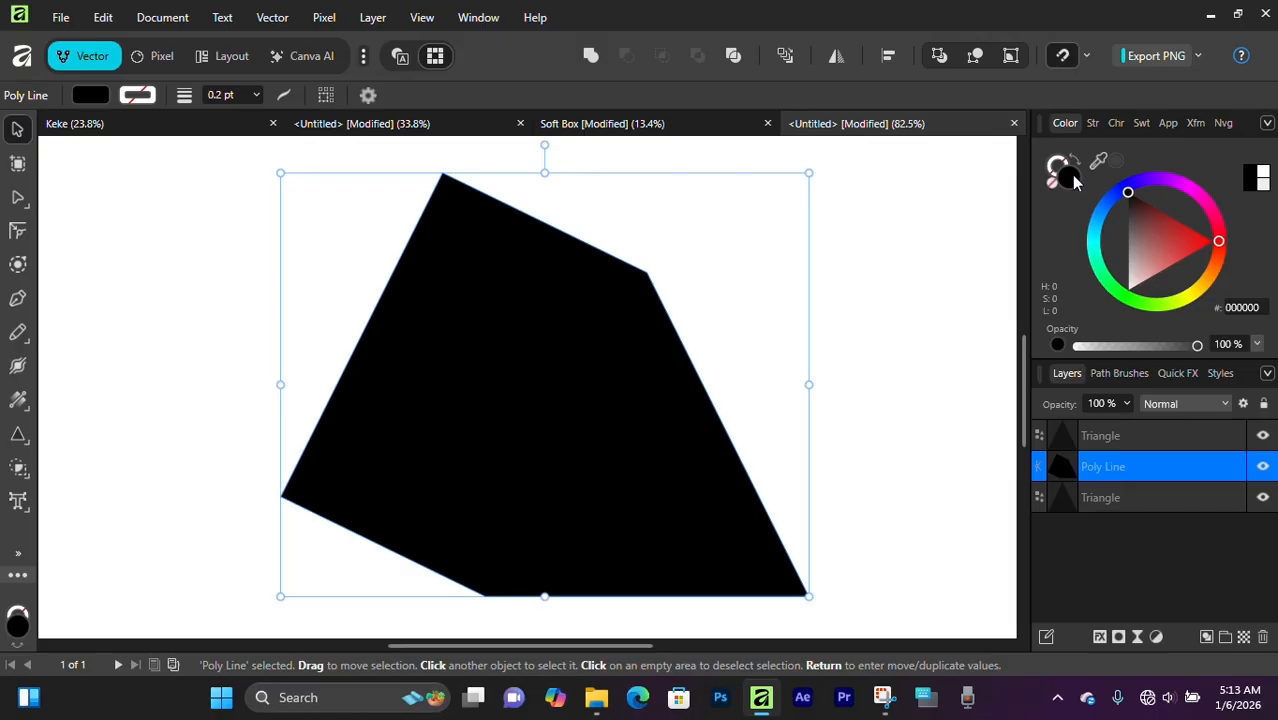
pyautogui.doubleClick(1071, 174)
pyautogui.moveTo(732, 562); pyautogui.dragTo(738, 510)
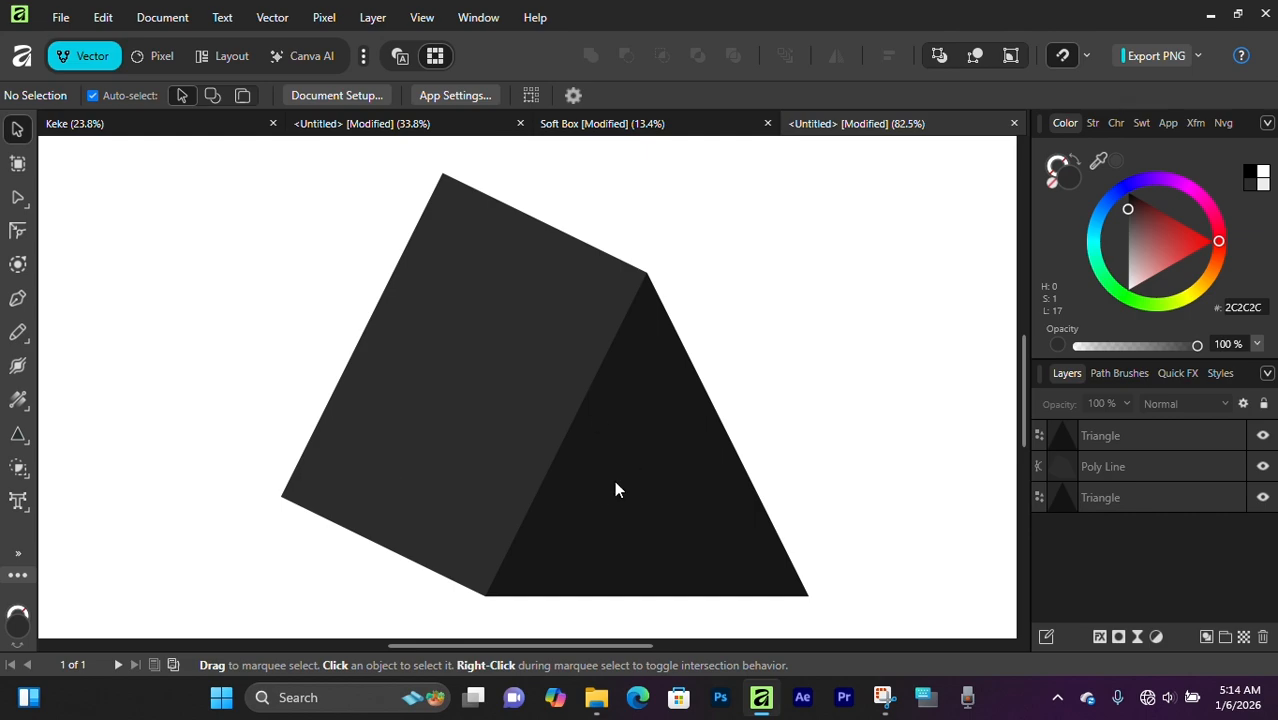
# Restore the opacity of both triangles to 100%.
pyautogui.click(1117, 438)
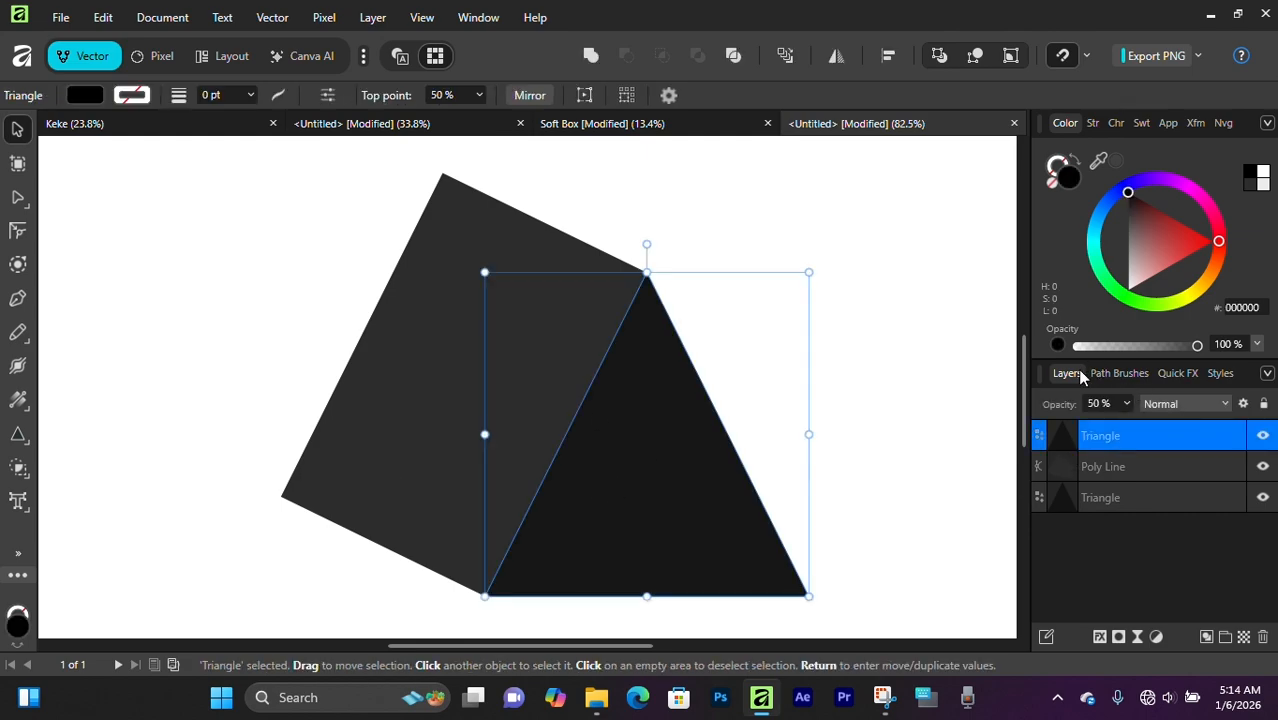
pyautogui.click(1128, 404)
pyautogui.moveTo(1131, 424); pyautogui.dragTo(1198, 426)
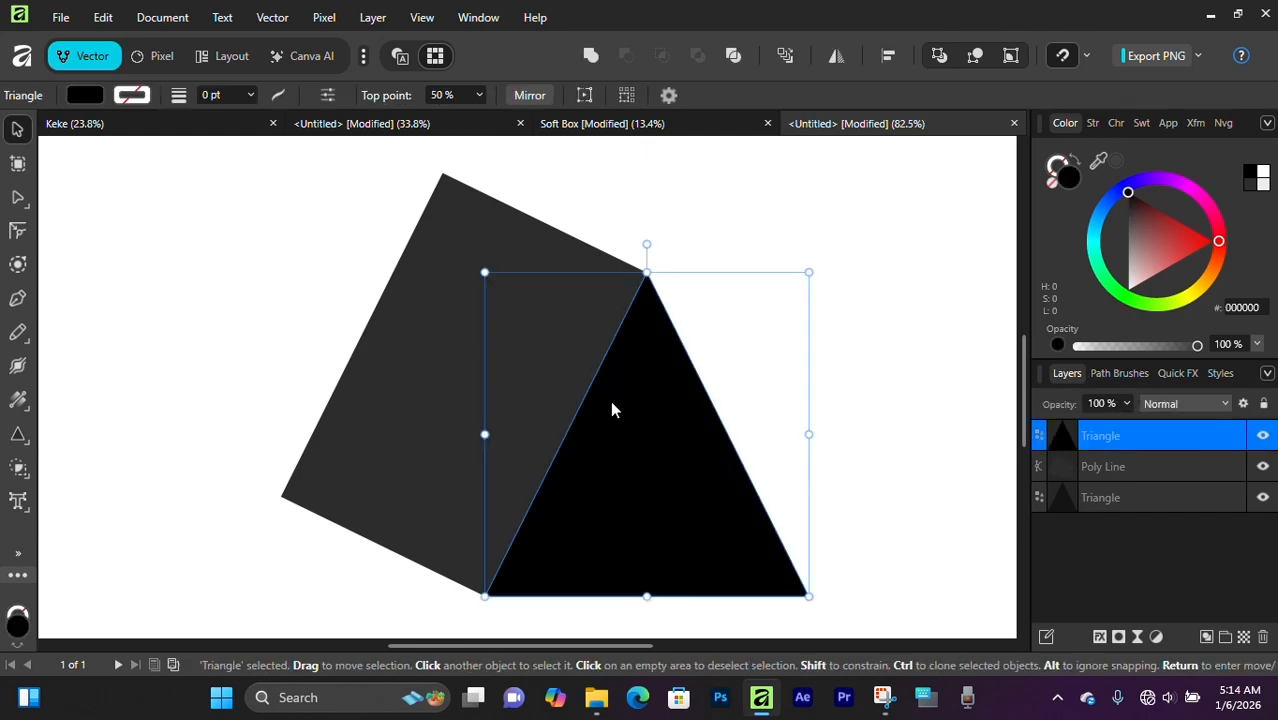
pyautogui.click(1098, 500)
pyautogui.click(1127, 404)
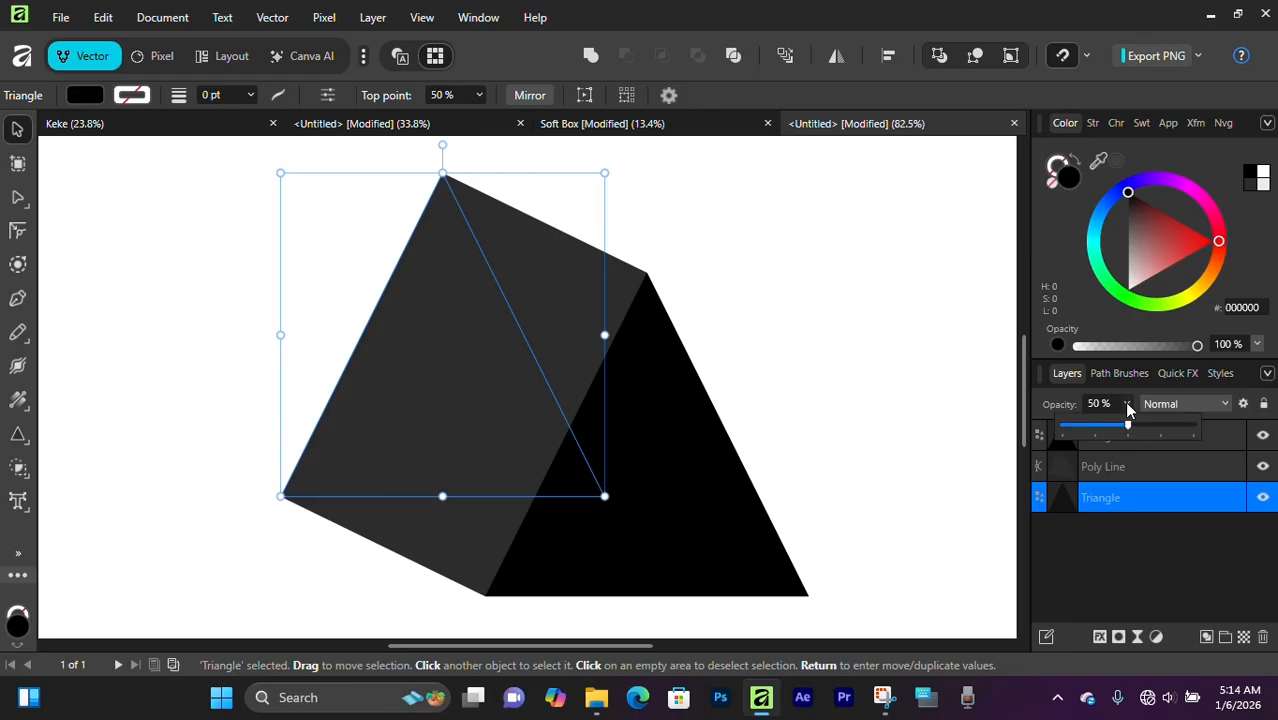
pyautogui.moveTo(1129, 425); pyautogui.dragTo(1198, 426)
# Move the dark grey pen shape beneath both triangles in the layer order.
pyautogui.click(1115, 467)
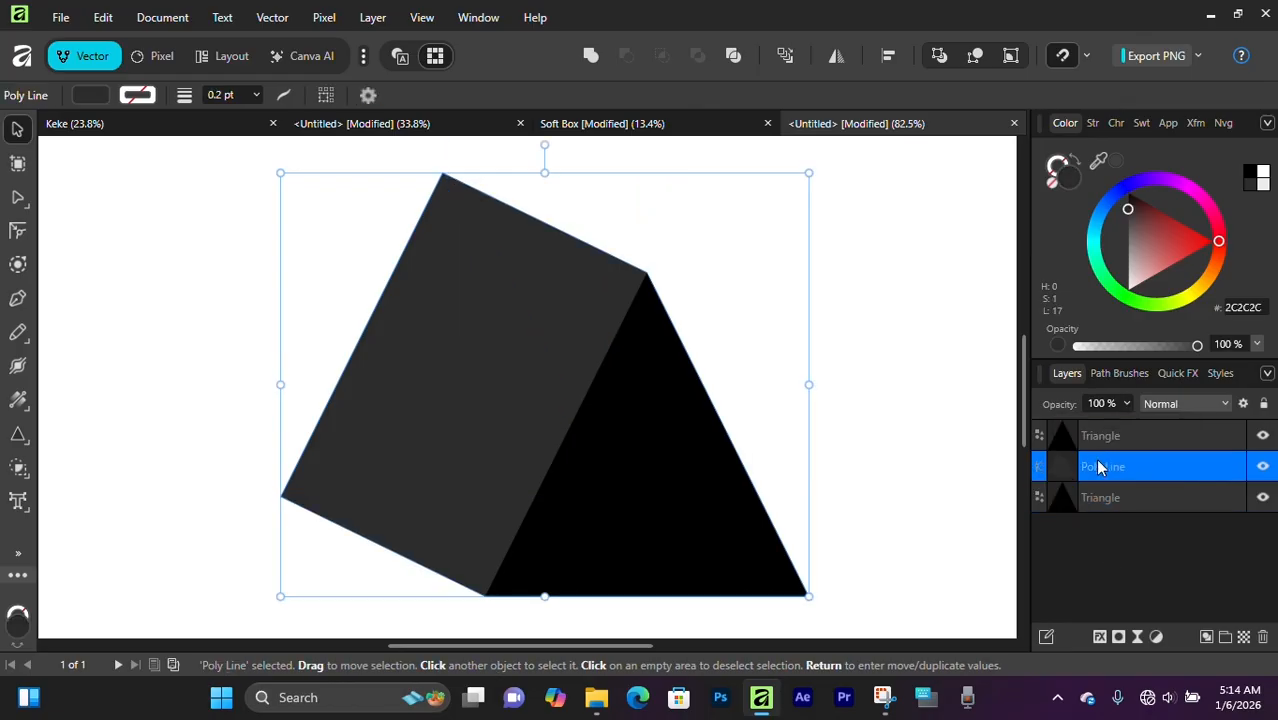
pyautogui.moveTo(1098, 467); pyautogui.dragTo(1131, 520)
pyautogui.scroll(-1, 606, 394)
pyautogui.click(820, 344)
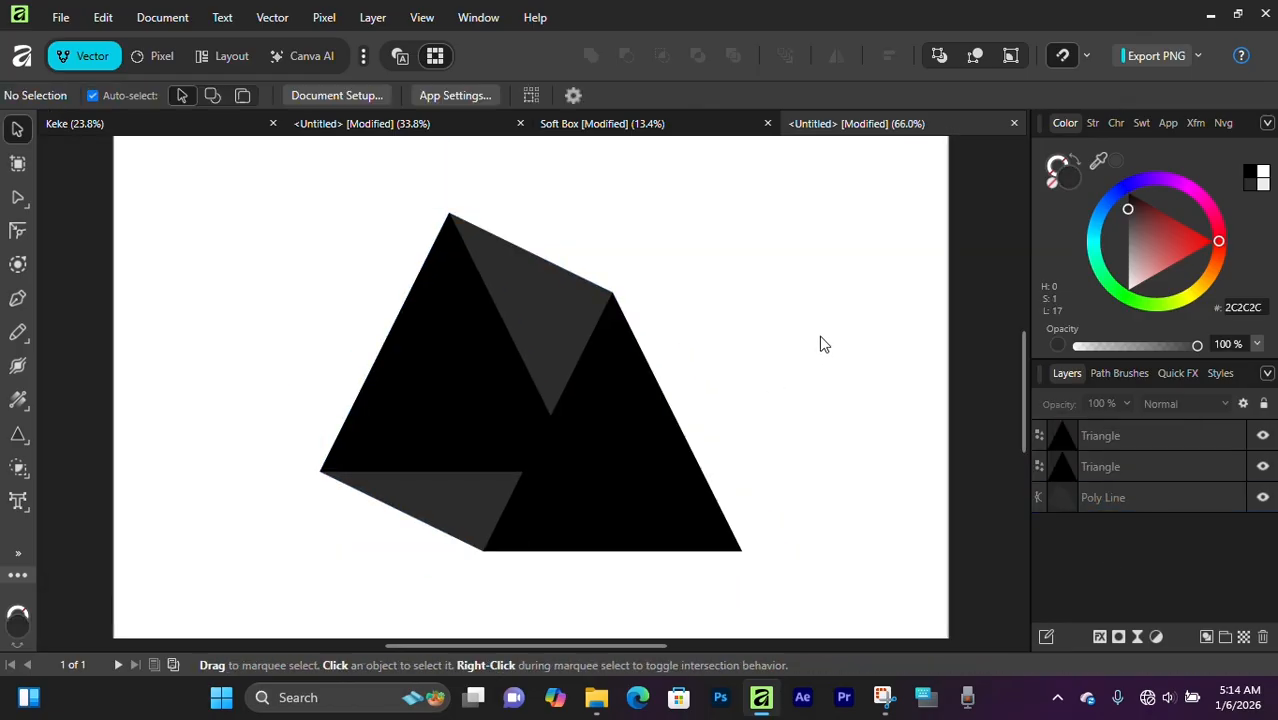
# Draw a circle over the triangles' overlap and place its layer between the two triangles.
pyautogui.click(18, 434)
pyautogui.click(110, 217)
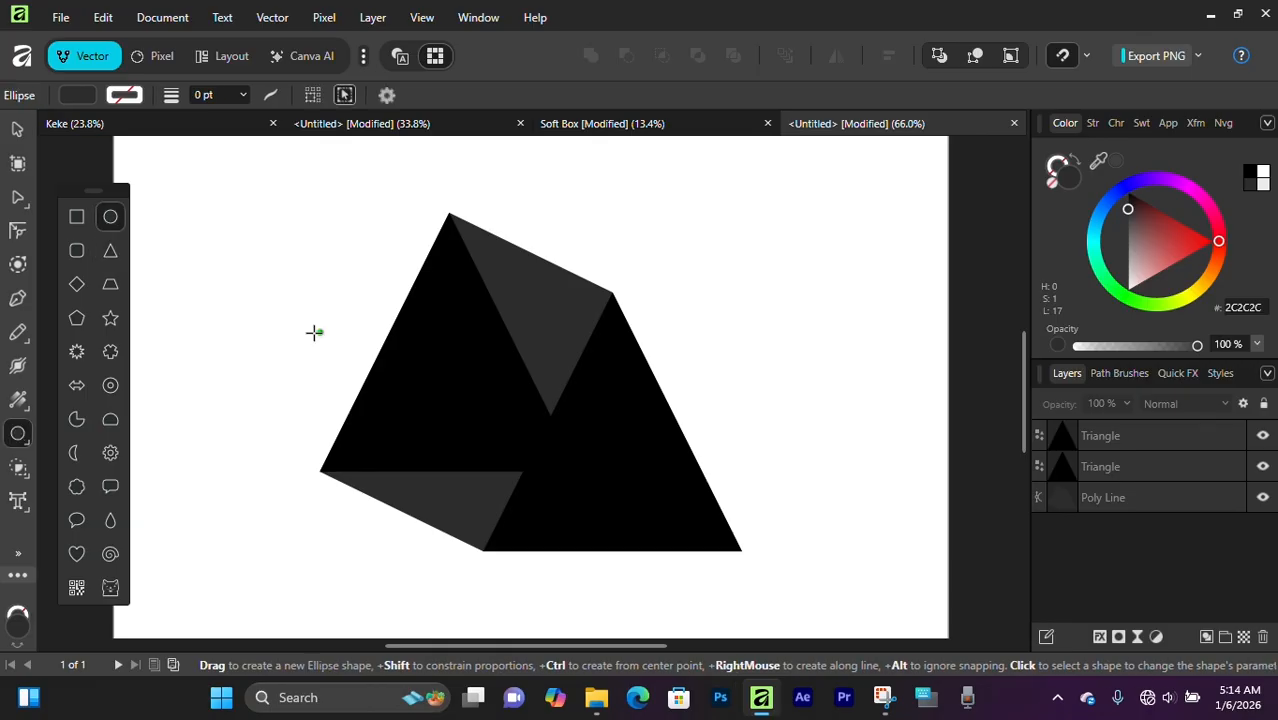
pyautogui.moveTo(465, 372); pyautogui.dragTo(556, 464)
pyautogui.press('v')
pyautogui.moveTo(1096, 437); pyautogui.dragTo(1119, 484)
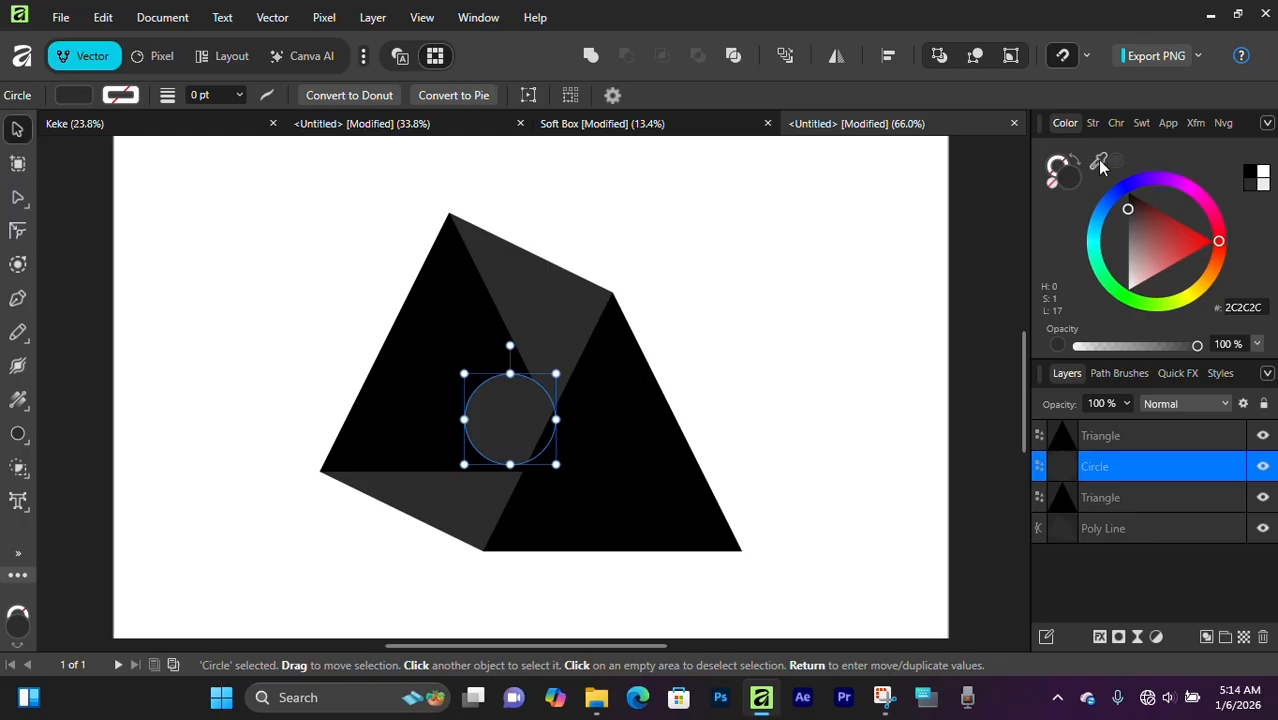
# Fill the circle with white FFFFFF, shrink it slightly and position it partly behind the front triangle's slanted edge.
pyautogui.click(1262, 172)
pyautogui.moveTo(512, 417); pyautogui.dragTo(544, 441)
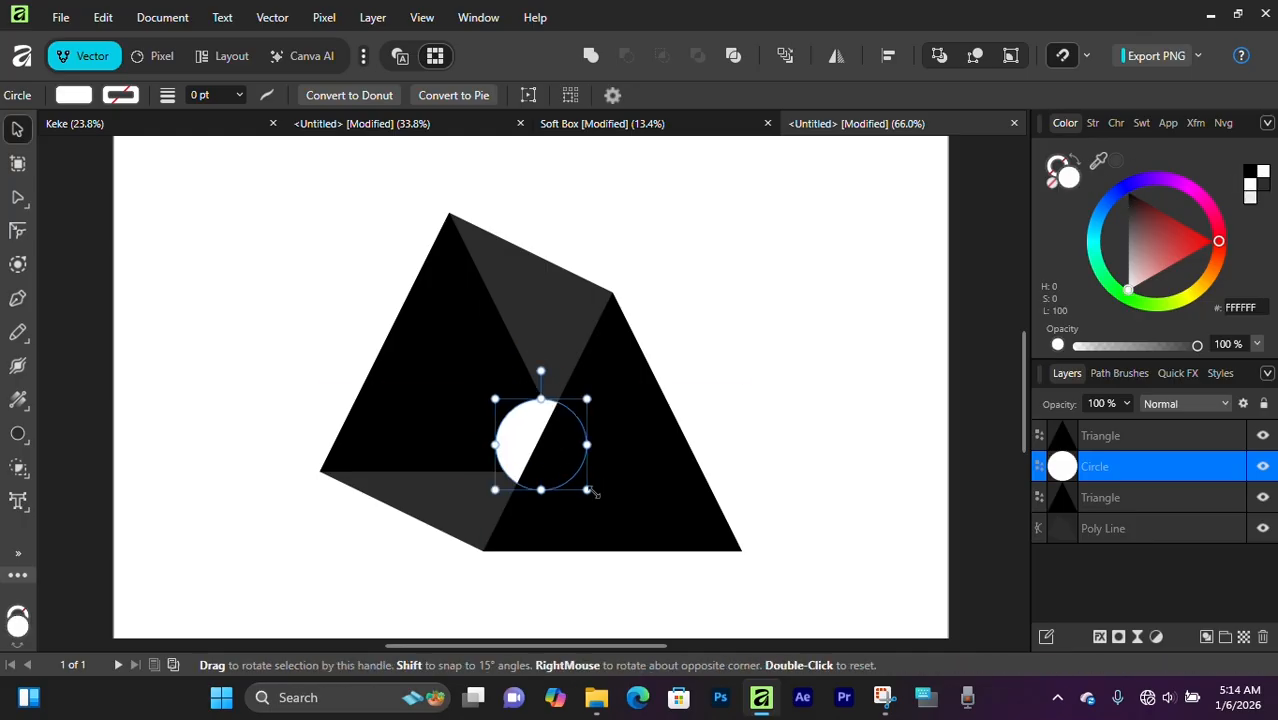
pyautogui.moveTo(588, 488); pyautogui.dragTo(568, 471)
pyautogui.moveTo(541, 415)
pyautogui.mouseDown()
pyautogui.moveTo(560, 421)
pyautogui.moveTo(552, 409)
pyautogui.moveTo(551, 421)
pyautogui.mouseUp()
pyautogui.click(712, 380)
# Select all four objects and move the whole artwork up and to the right on the page.
pyautogui.scroll(-3, 555, 470)
pyautogui.scroll(-1, 555, 471)
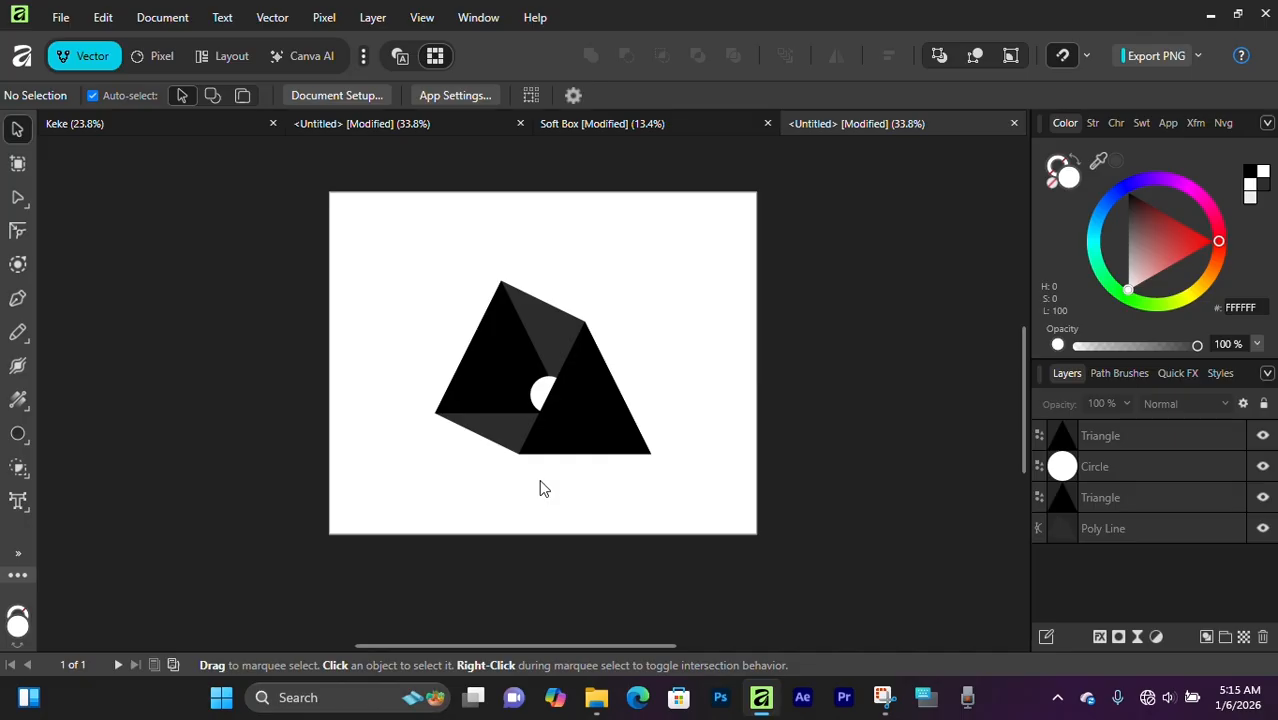
pyautogui.scroll(2, 518, 377)
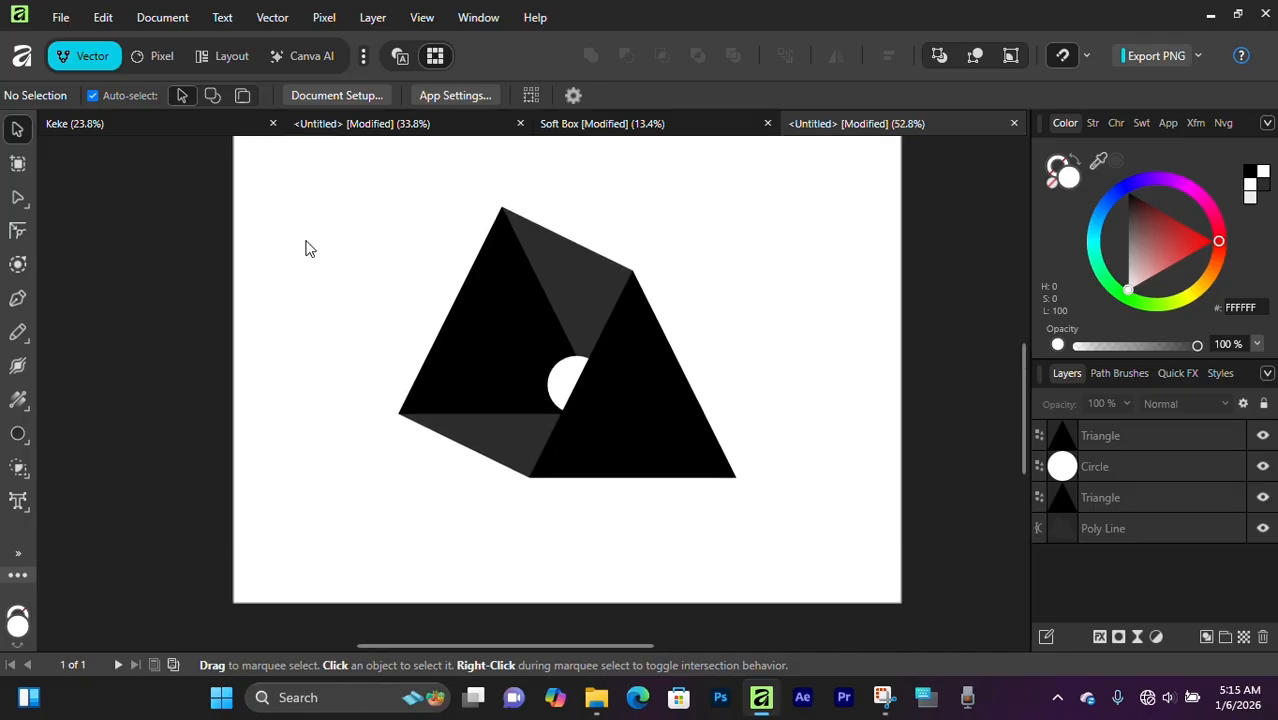
pyautogui.hotkey('ctrl', 'a')
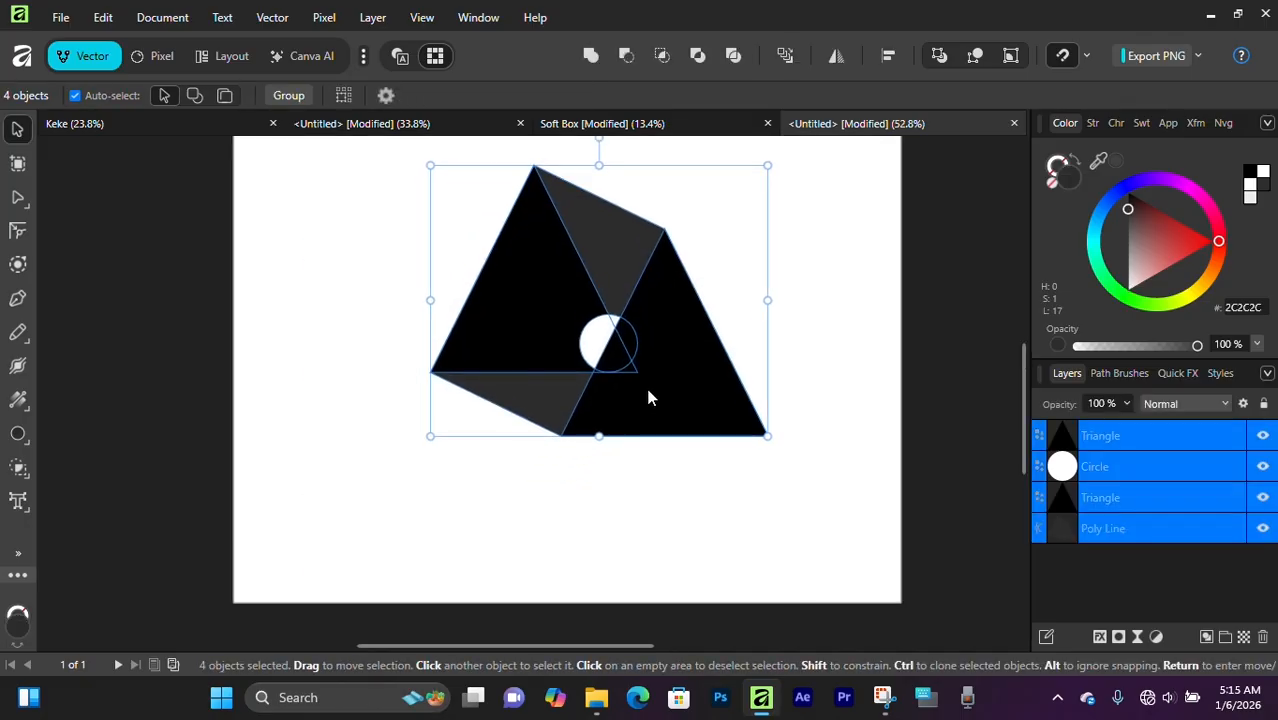
pyautogui.click(790, 468)
pyautogui.scroll(1, 696, 448)
pyautogui.hotkey('ctrl', 'a')
pyautogui.moveTo(673, 447); pyautogui.dragTo(651, 391)
pyautogui.click(870, 365)
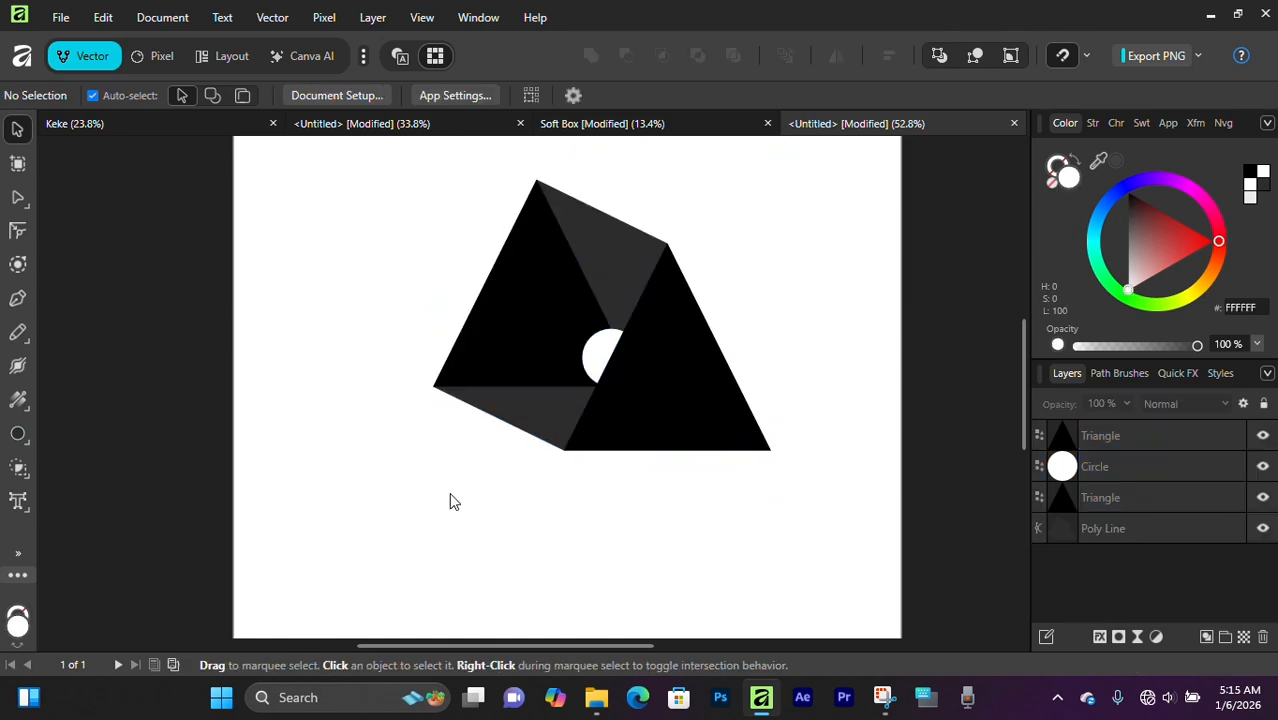
# Rotate all four lamp head objects slightly counterclockwise and move them up near the page's upper edge.
pyautogui.scroll(1, 752, 393)
pyautogui.hotkey('ctrl', 'a')
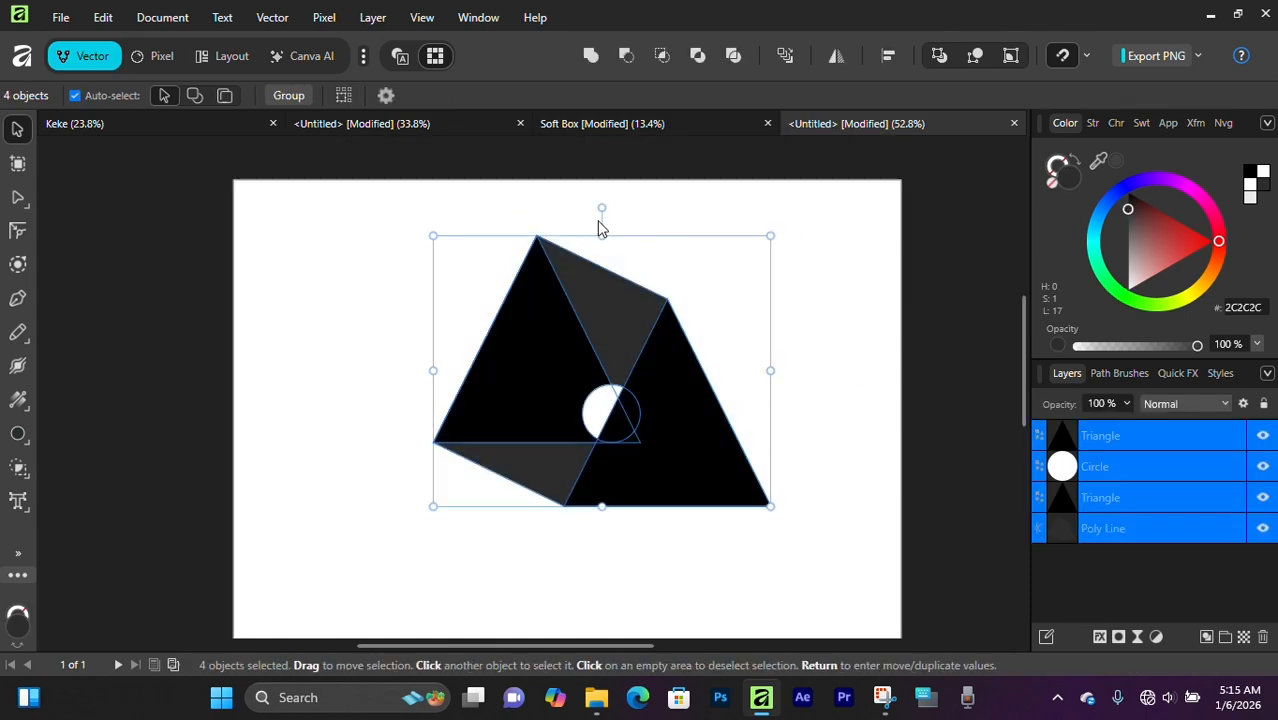
pyautogui.moveTo(603, 202); pyautogui.dragTo(551, 189)
pyautogui.click(812, 302)
pyautogui.scroll(-1, 600, 400)
pyautogui.scroll(1, 480, 365)
pyautogui.hotkey('ctrl', 'a')
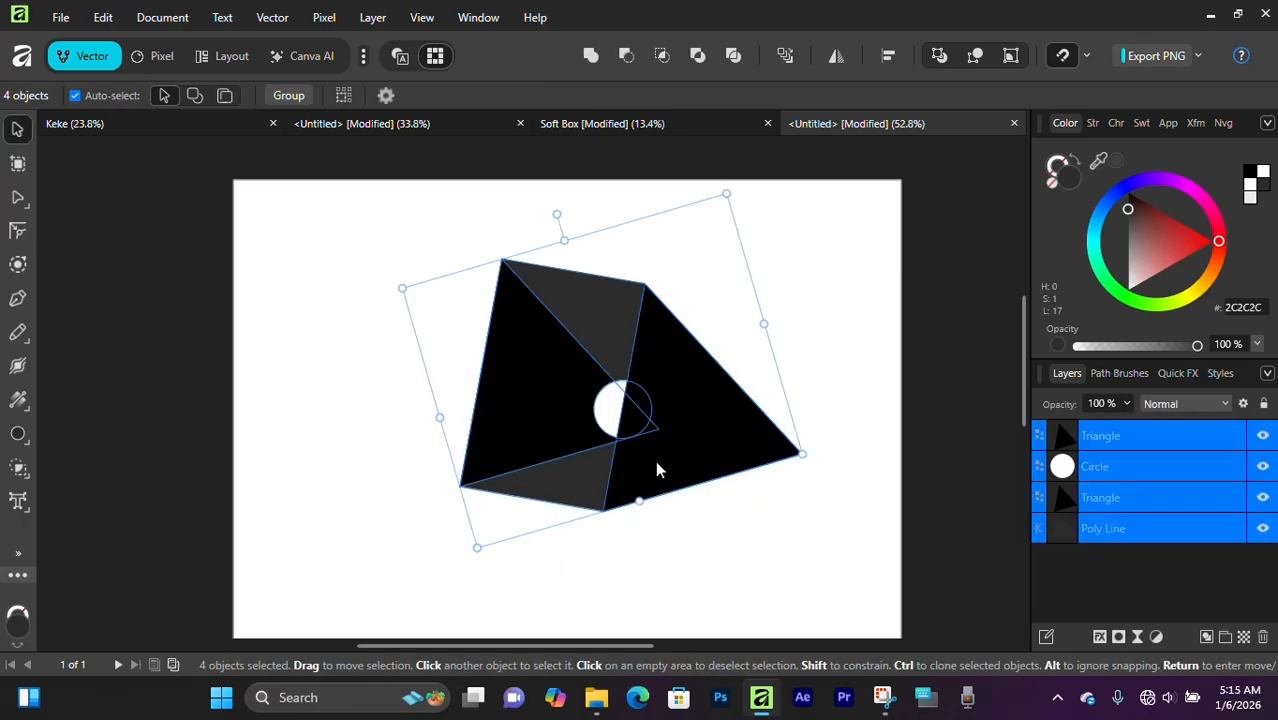
pyautogui.moveTo(657, 469); pyautogui.dragTo(639, 391)
pyautogui.click(868, 438)
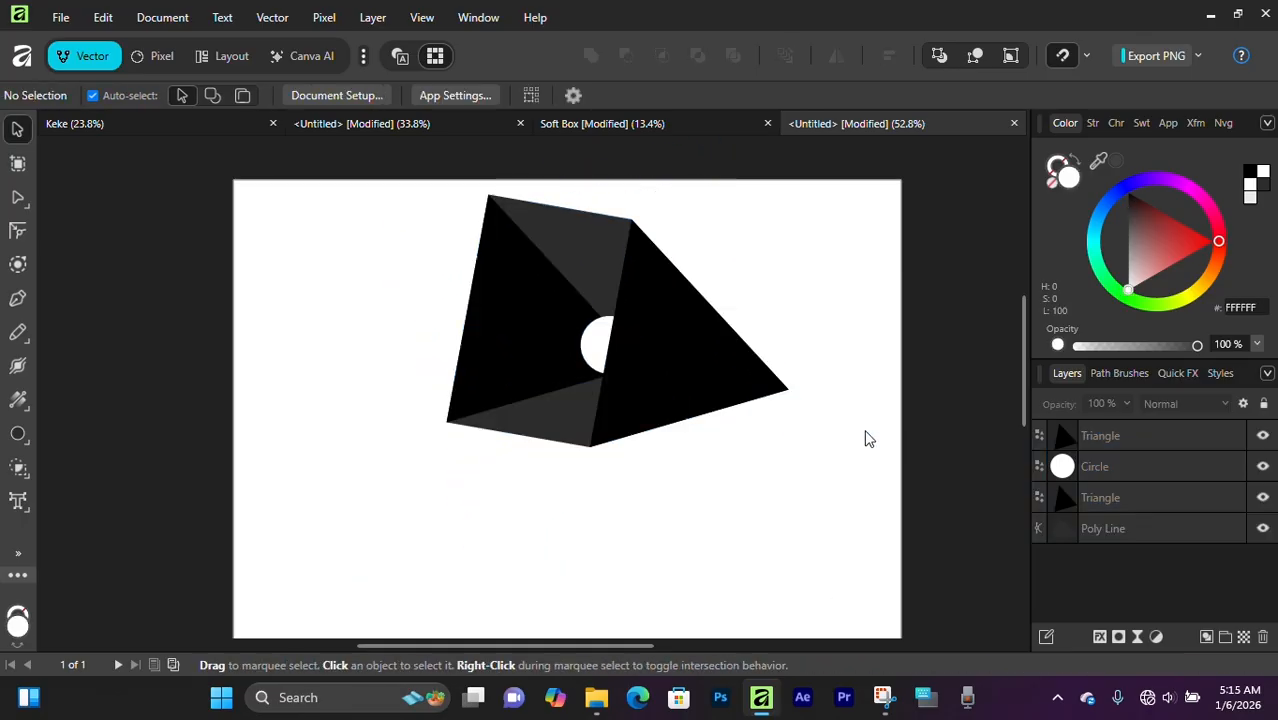
# Draw a tall narrow rectangle from the lamp head's lower corner past the page's bottom edge and fill it black 000000.
pyautogui.scroll(-3, 613, 428)
pyautogui.scroll(1, 508, 473)
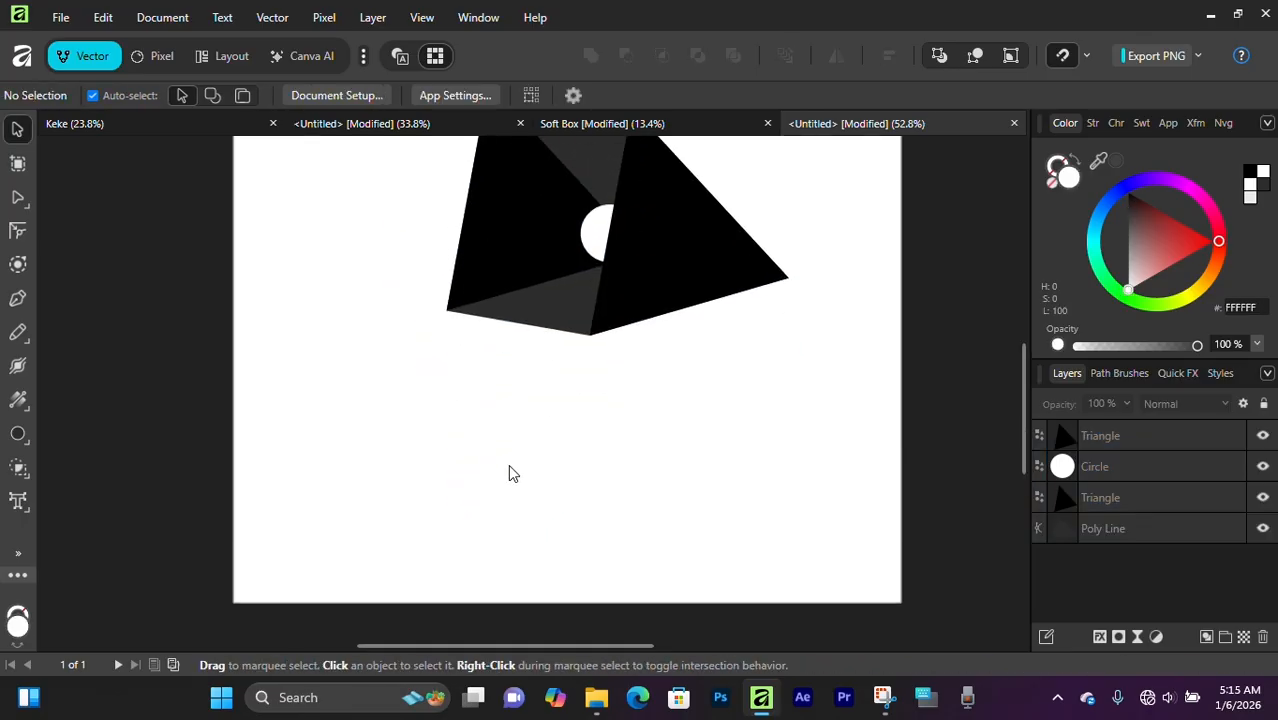
pyautogui.click(28, 443)
pyautogui.click(106, 15)
pyautogui.moveTo(580, 337); pyautogui.dragTo(600, 544)
pyautogui.scroll(2, 560, 500)
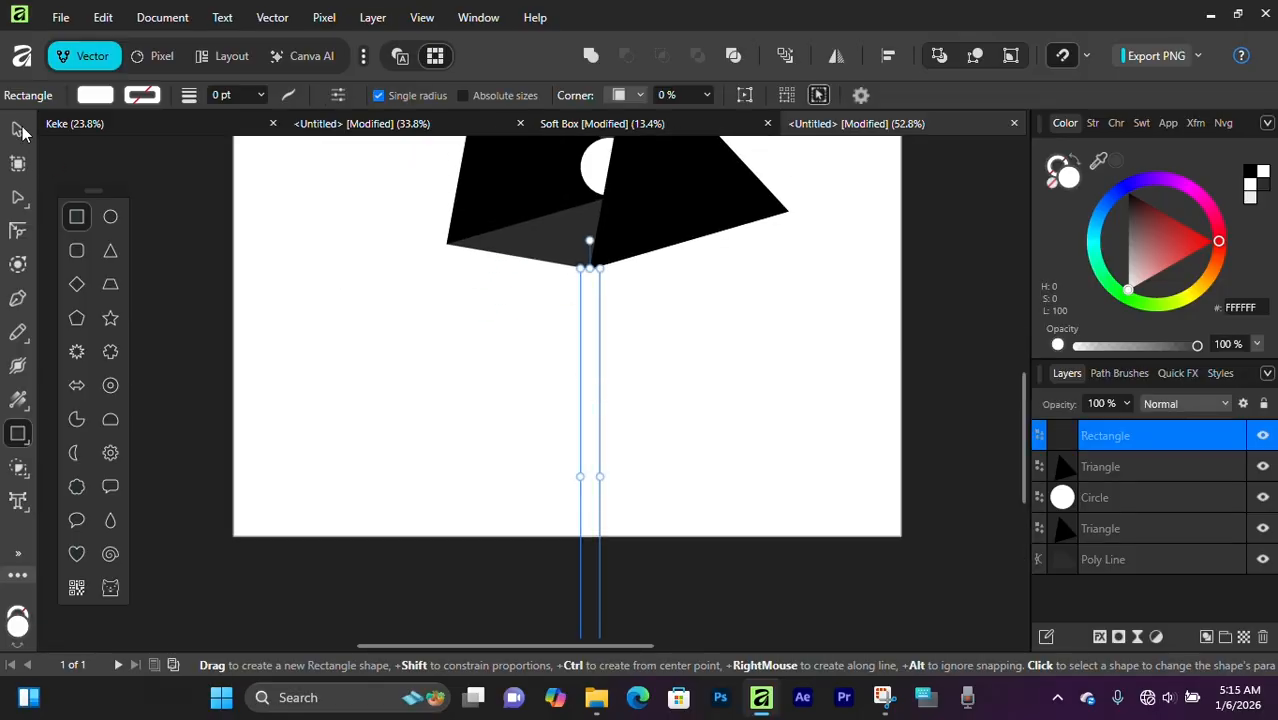
pyautogui.click(20, 131)
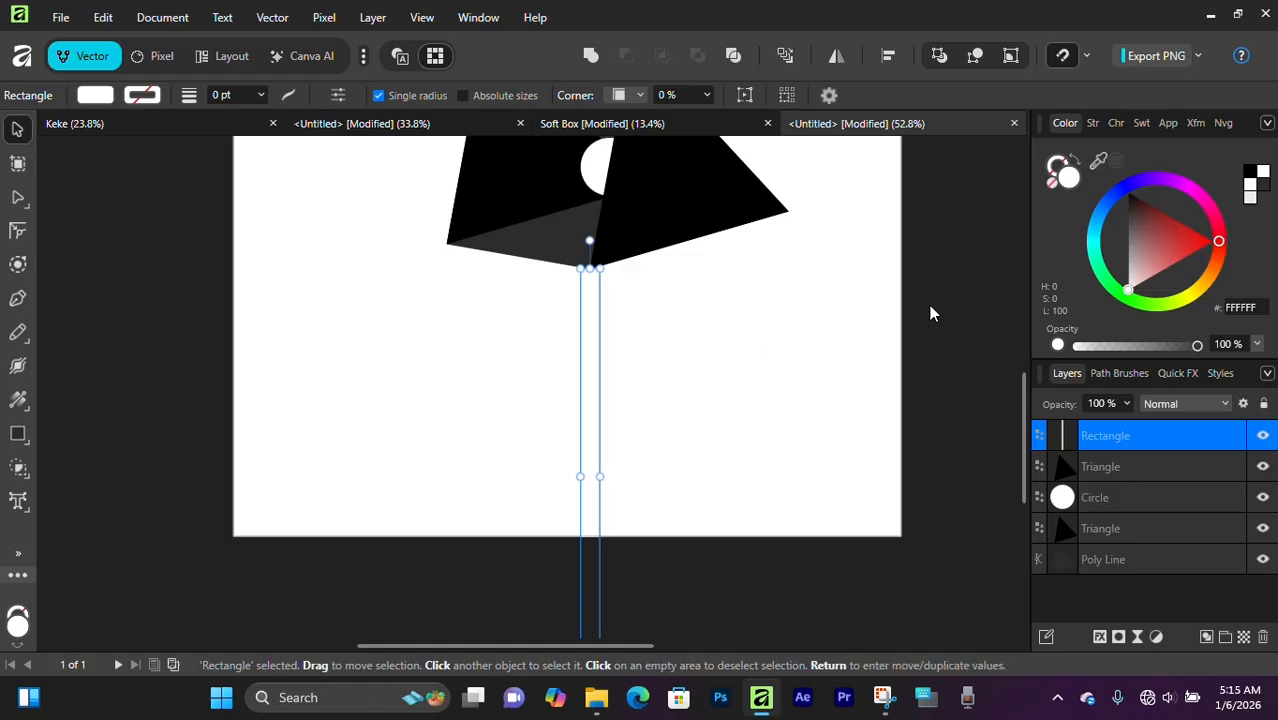
pyautogui.doubleClick(1069, 177)
pyautogui.click(1135, 245)
pyautogui.click(1263, 178)
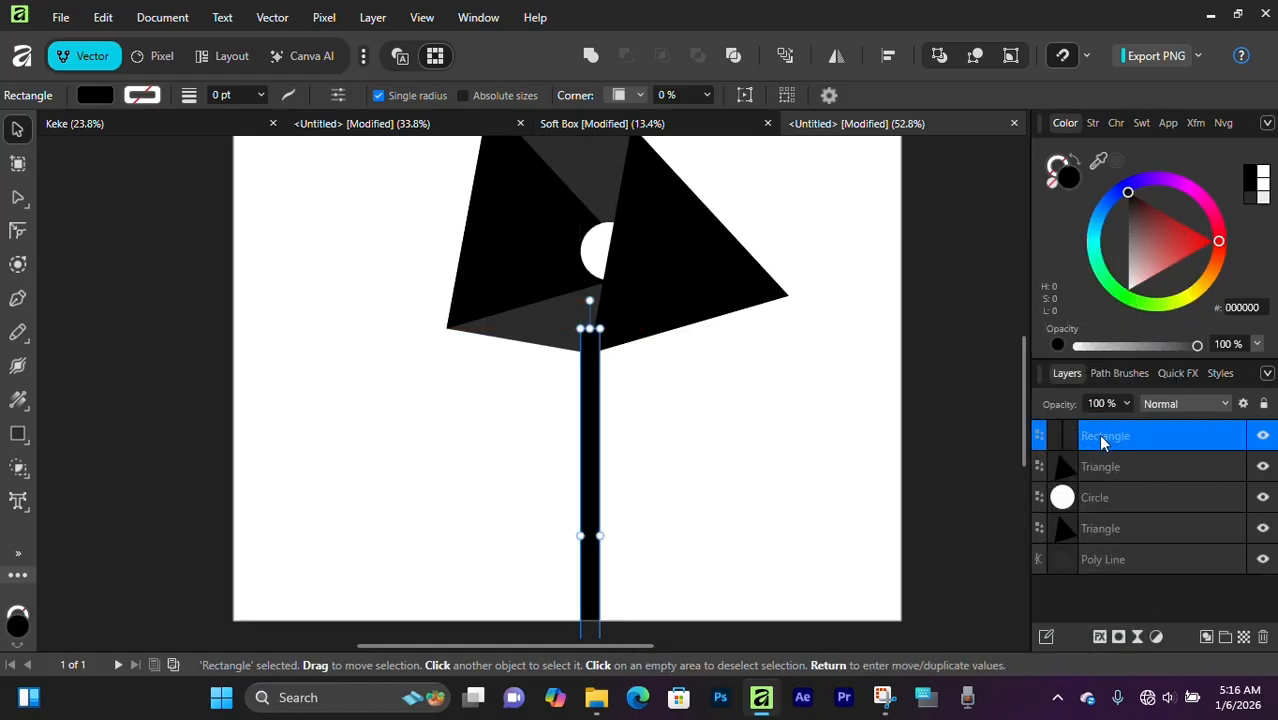
# Move the pole rectangle beneath all other layers and widen it slightly to the right.
pyautogui.moveTo(1104, 441); pyautogui.dragTo(1111, 588)
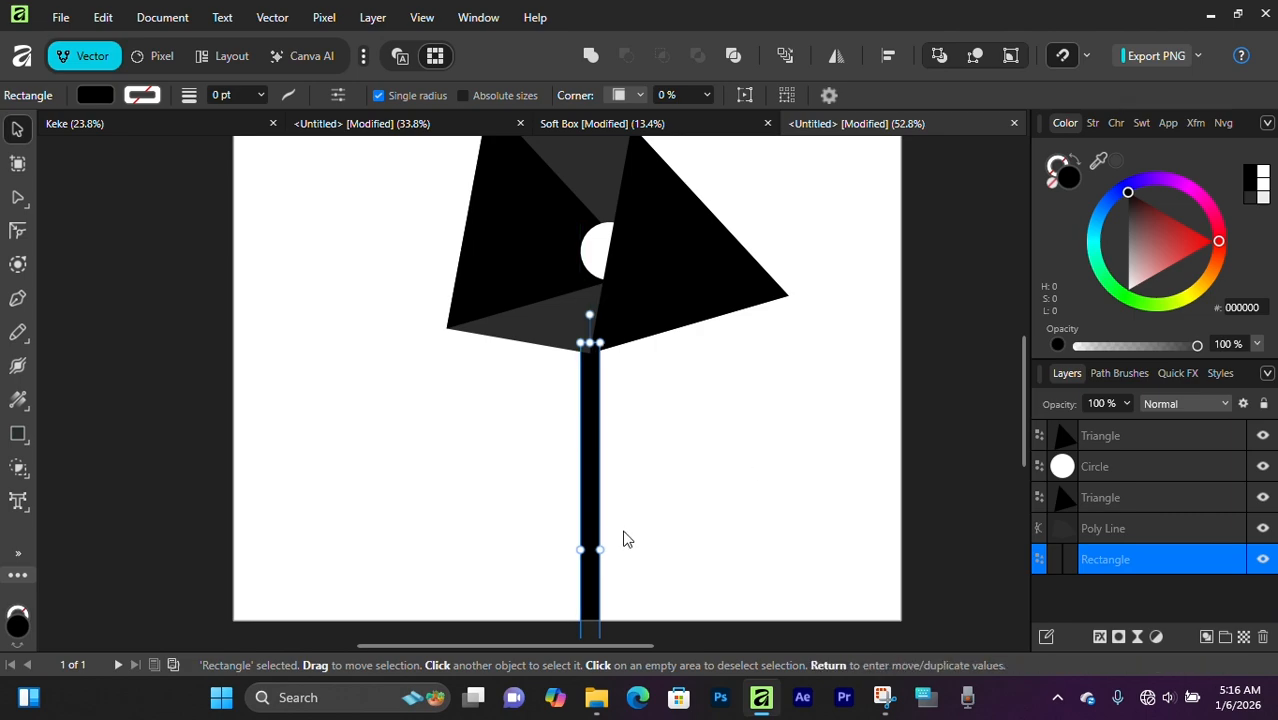
pyautogui.moveTo(600, 550); pyautogui.dragTo(610, 551)
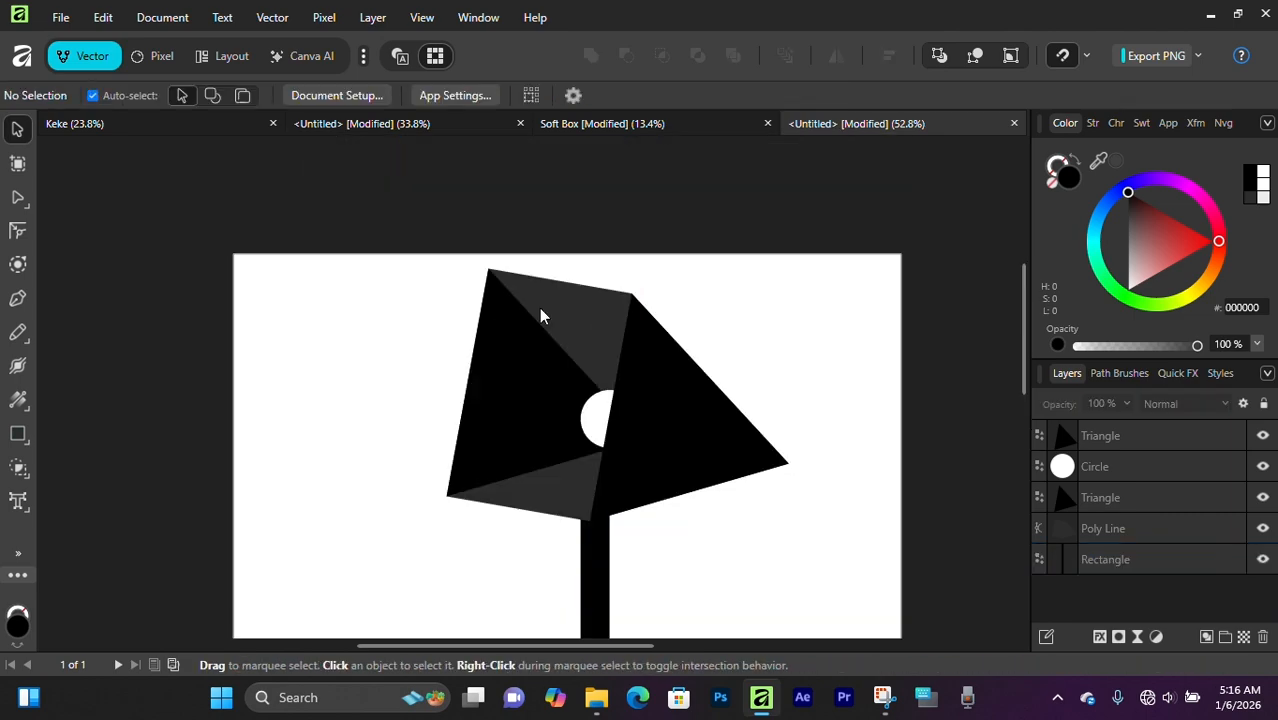
# Select the four lamp head objects without the pole and nudge them slightly down over the pole.
pyautogui.moveTo(398, 252); pyautogui.dragTo(782, 498)
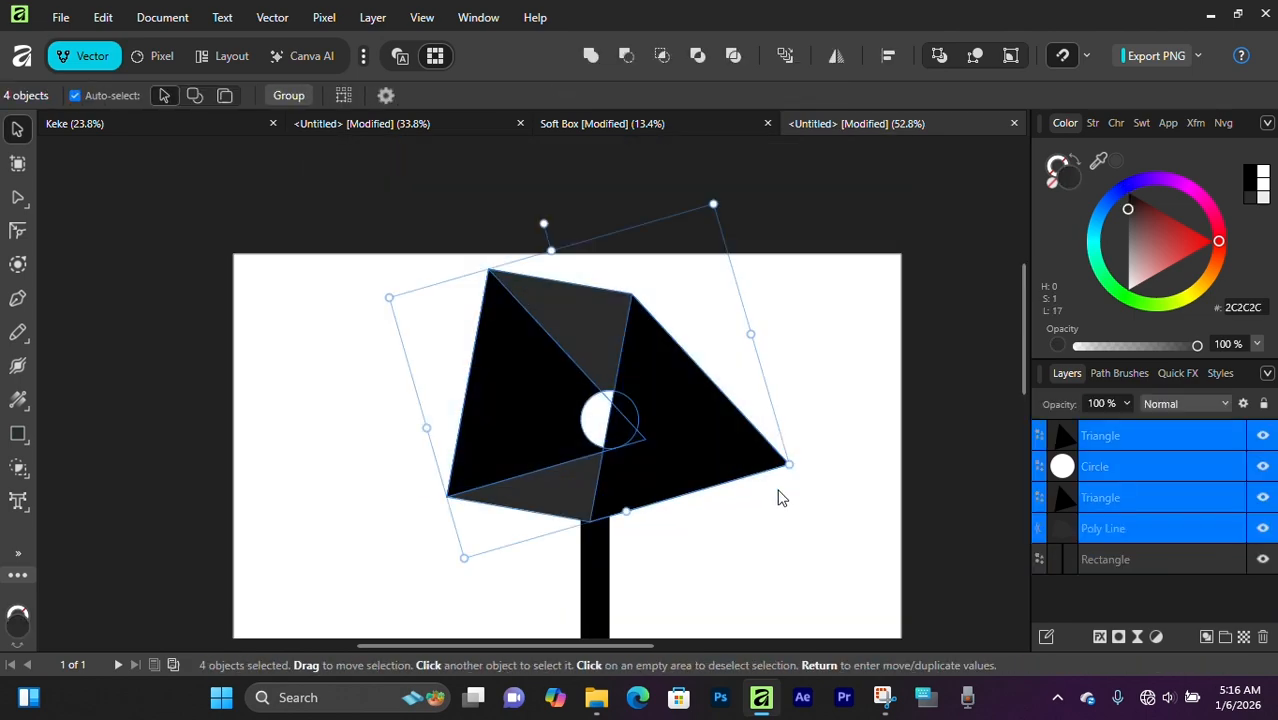
pyautogui.hotkey('shift', 'Down')
pyautogui.hotkey('shift', 'Down')
pyautogui.hotkey('shift', 'Down')
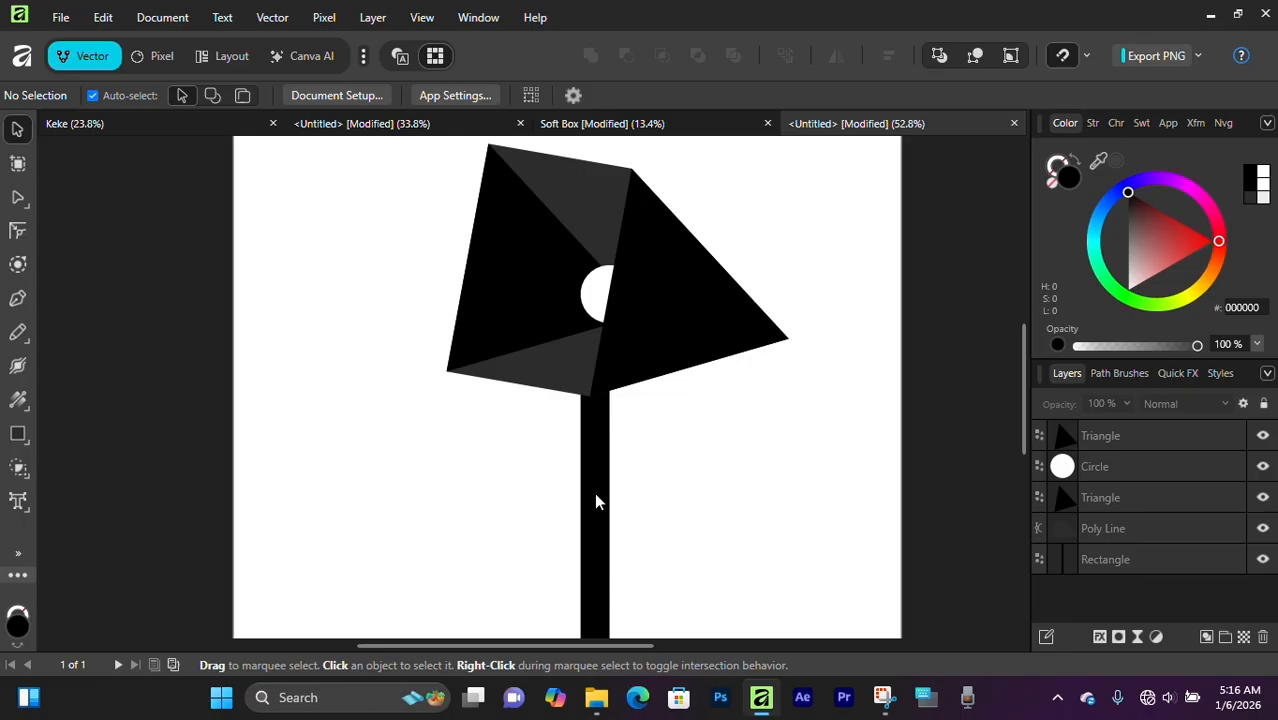
# Separate the lamp head from the pole, moving the head to the page's left side and the pole to the right.
pyautogui.scroll(2, 596, 509)
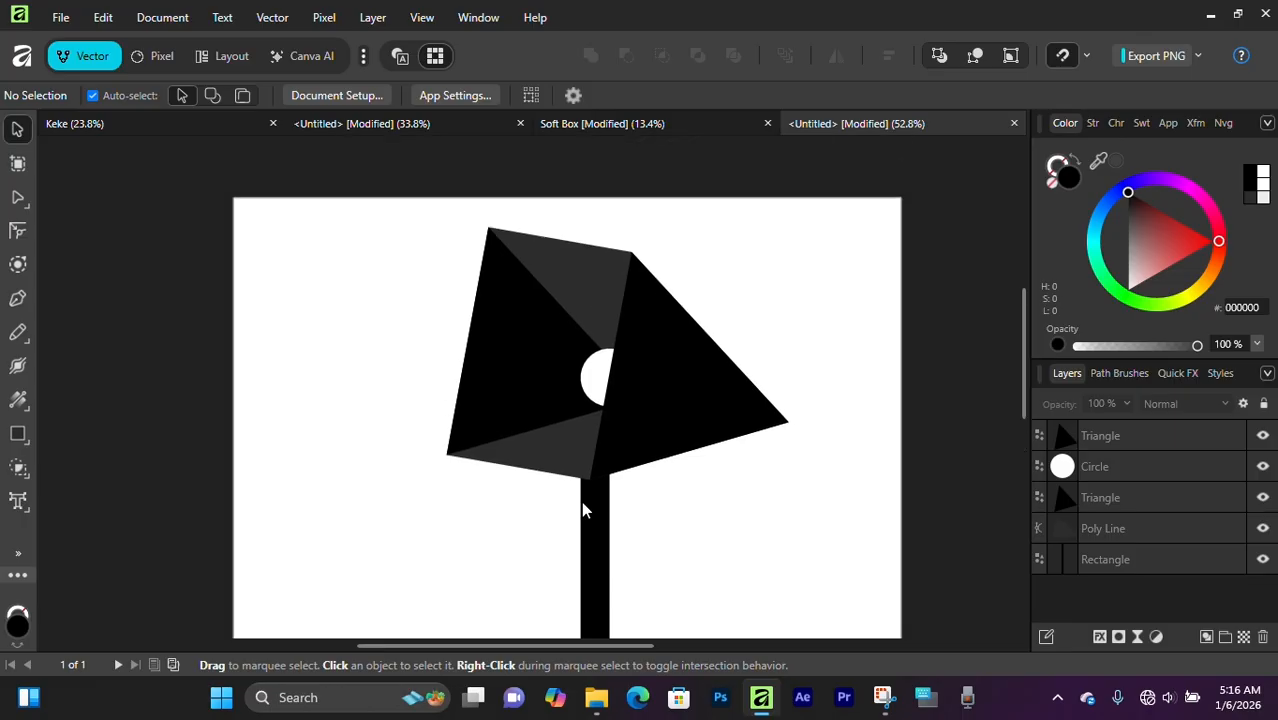
pyautogui.moveTo(330, 210); pyautogui.dragTo(776, 425)
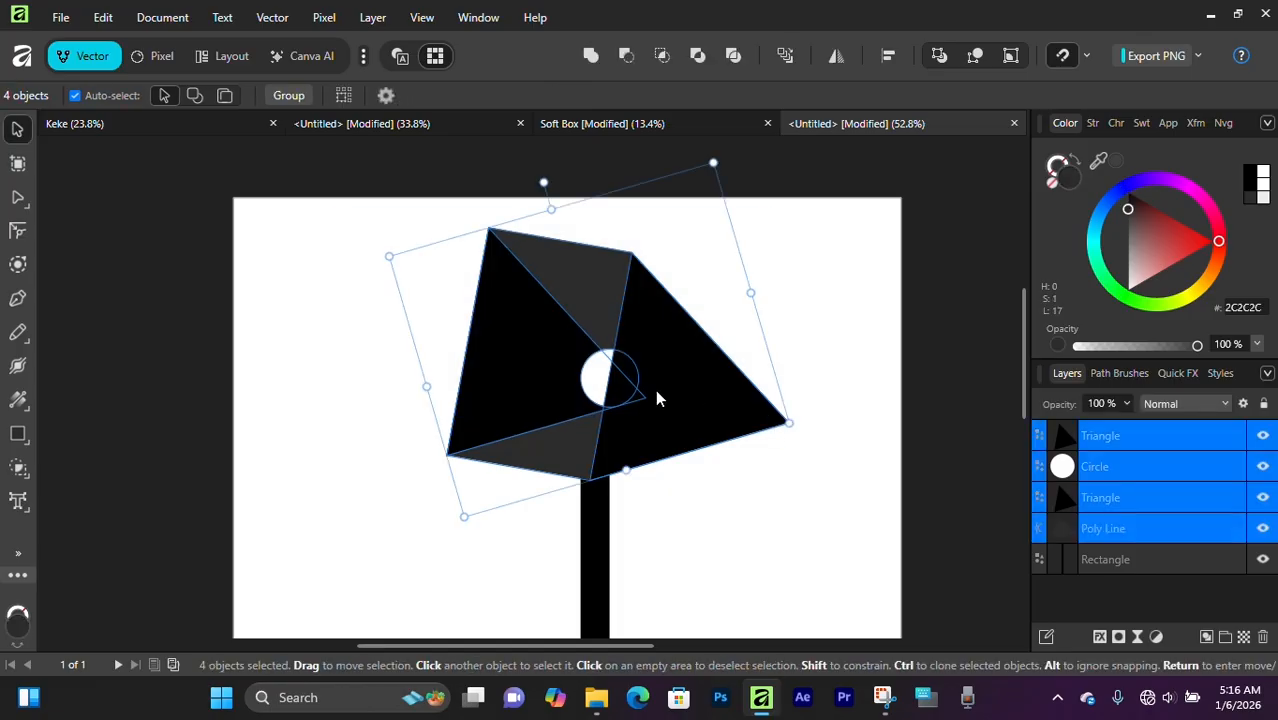
pyautogui.moveTo(655, 392); pyautogui.dragTo(499, 355)
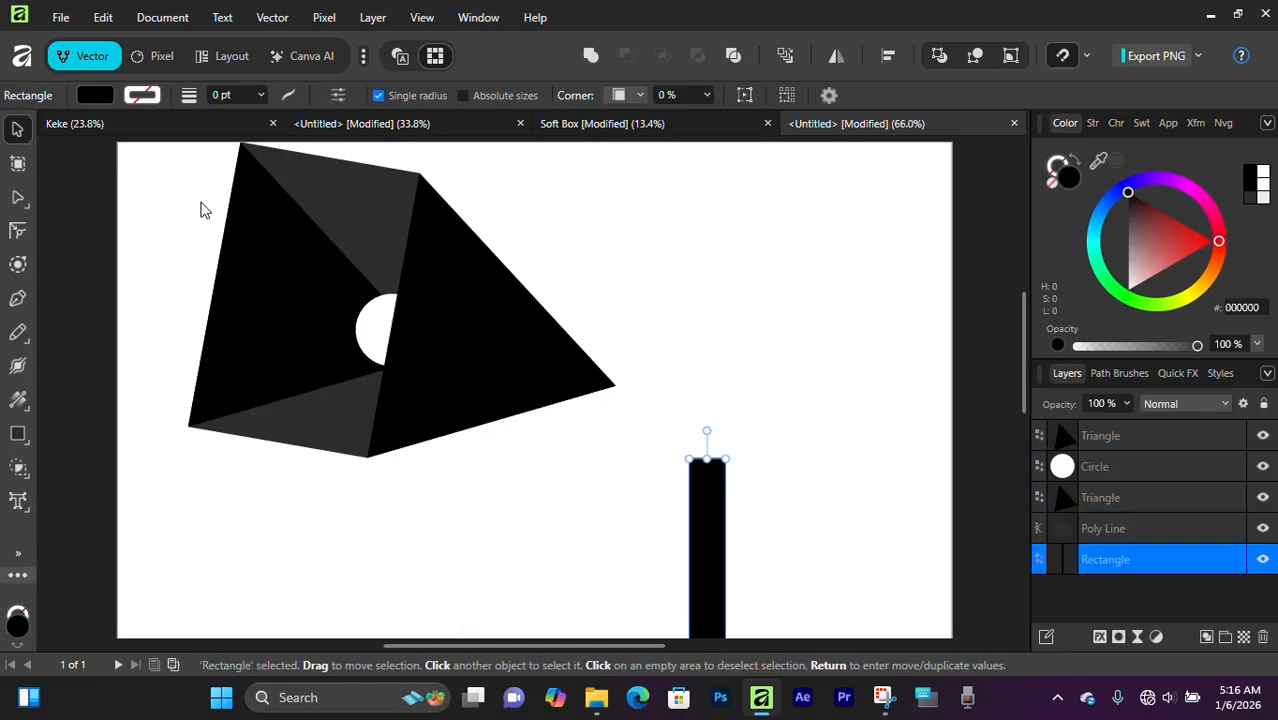
pyautogui.moveTo(172, 155); pyautogui.dragTo(466, 365)
pyautogui.moveTo(462, 338); pyautogui.dragTo(416, 355)
pyautogui.scroll(-1, 541, 424)
pyautogui.scroll(-2, 541, 432)
pyautogui.click(798, 453)
pyautogui.hscroll(1, 694, 388)
pyautogui.scroll(-2, 694, 388)
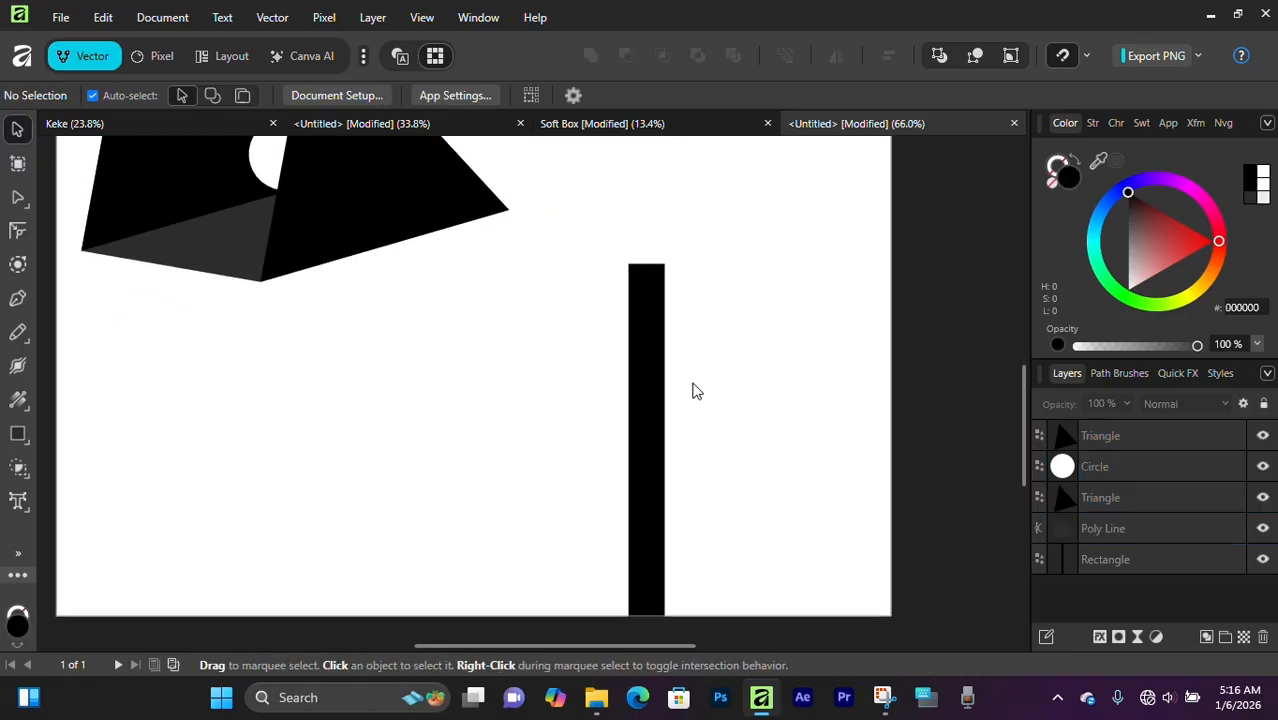
# Draw a flat black ellipse over the upper end of the pole, wider than the pole.
pyautogui.scroll(2, 694, 388)
pyautogui.click(19, 435)
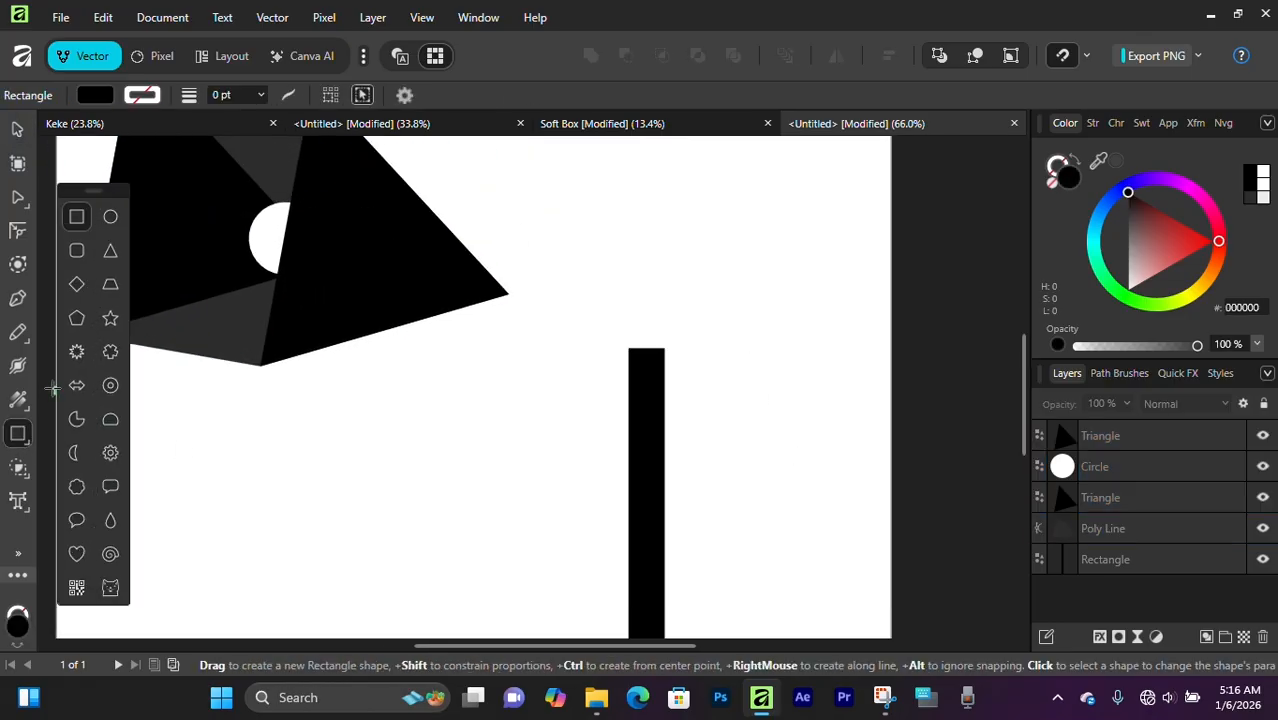
pyautogui.click(109, 217)
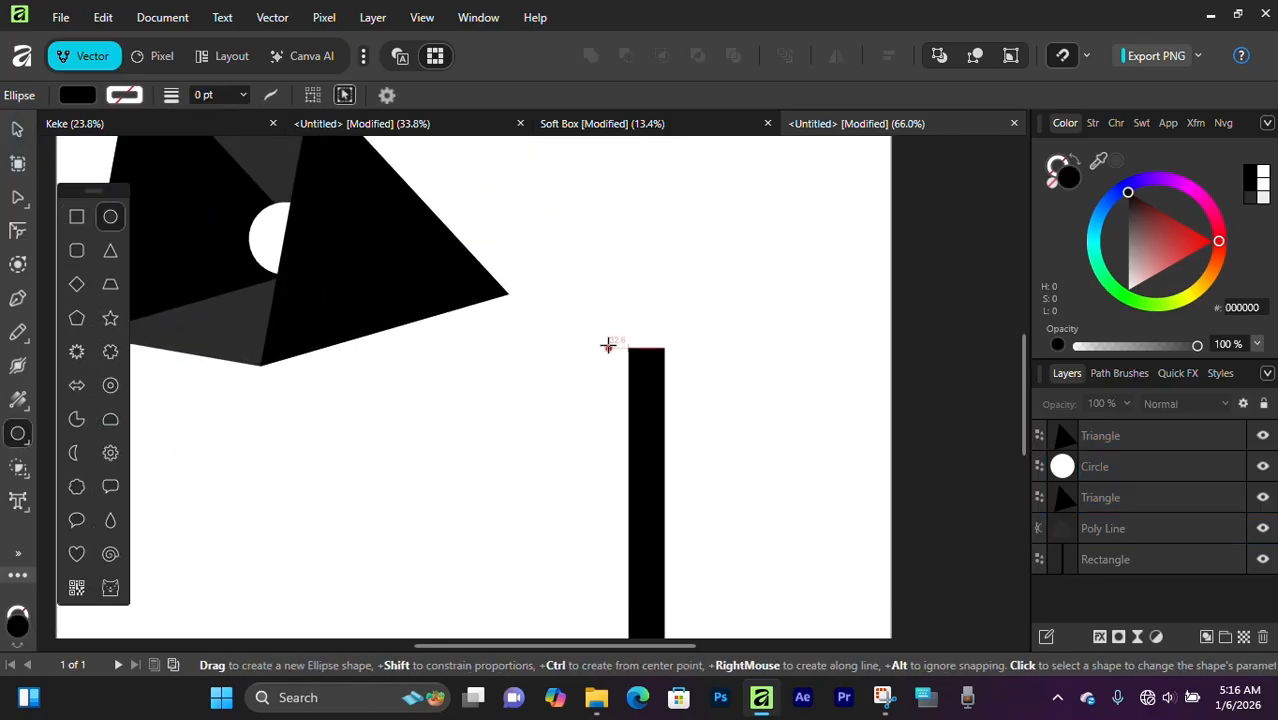
pyautogui.moveTo(597, 336); pyautogui.dragTo(703, 365)
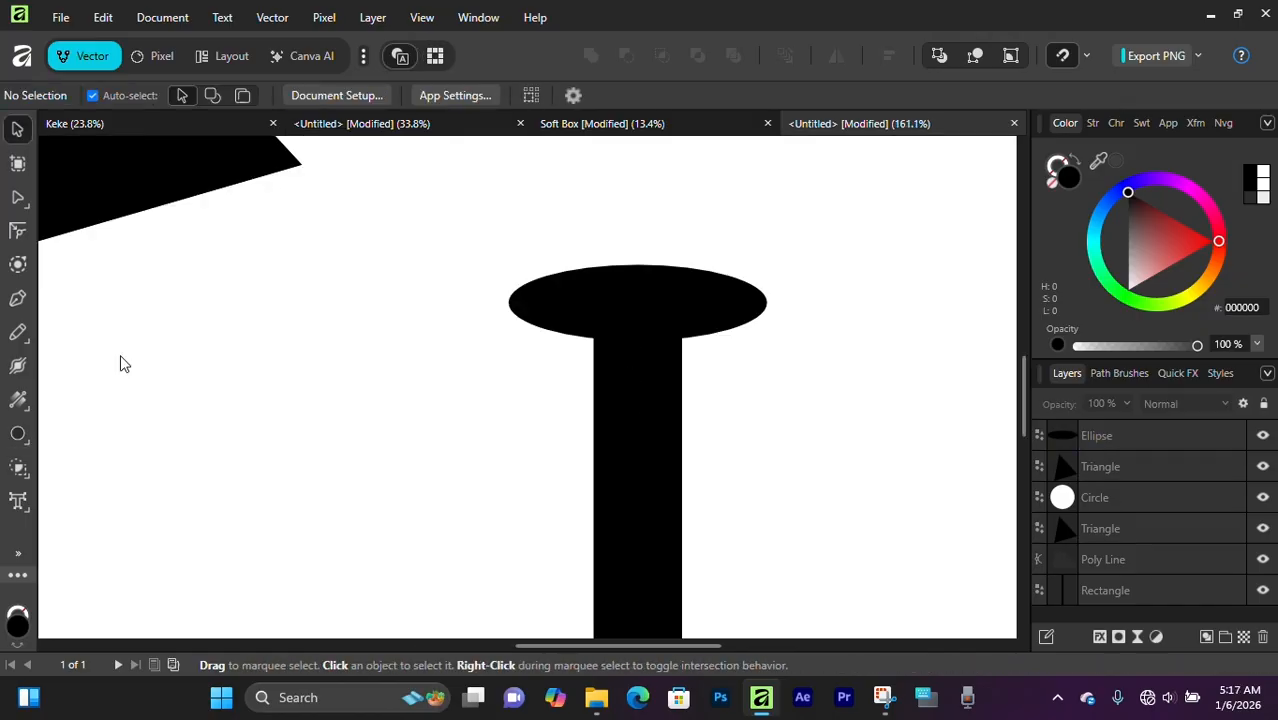
# Draw a thin vertical black rectangle rising from the middle of the ellipse above the pole.
pyautogui.click(18, 433)
pyautogui.click(76, 216)
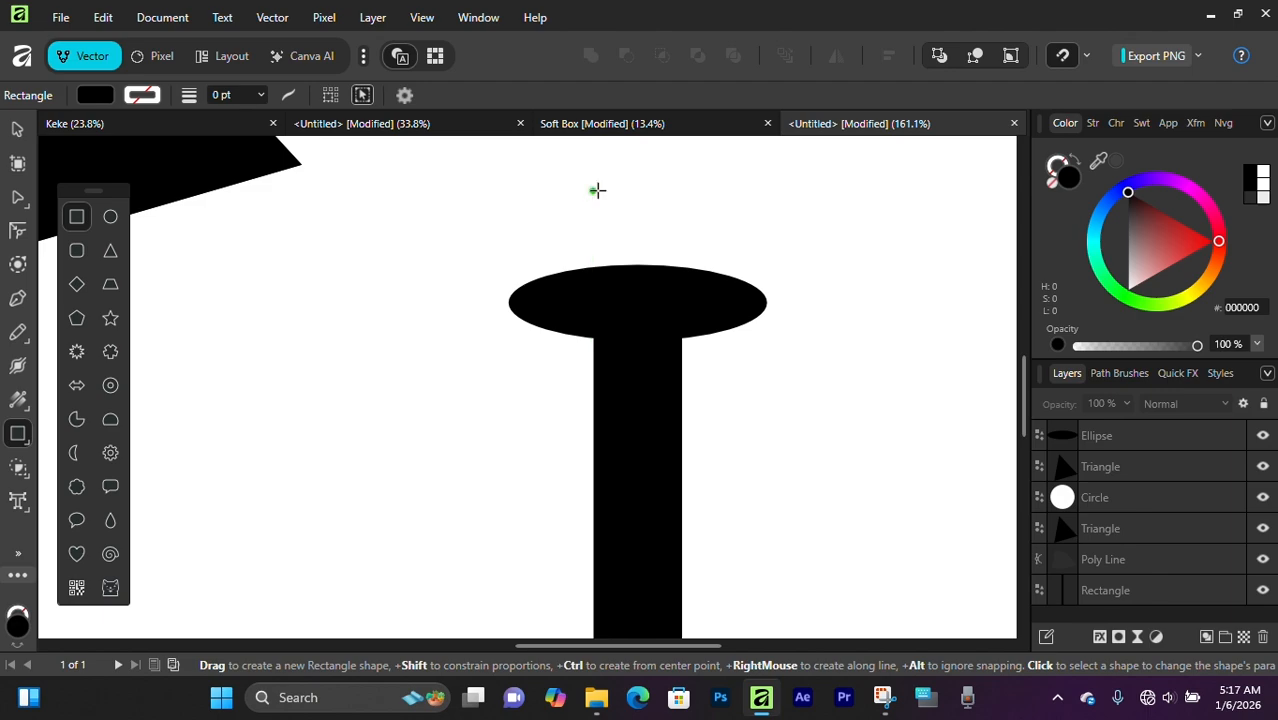
pyautogui.moveTo(594, 180); pyautogui.dragTo(614, 301)
pyautogui.press('v')
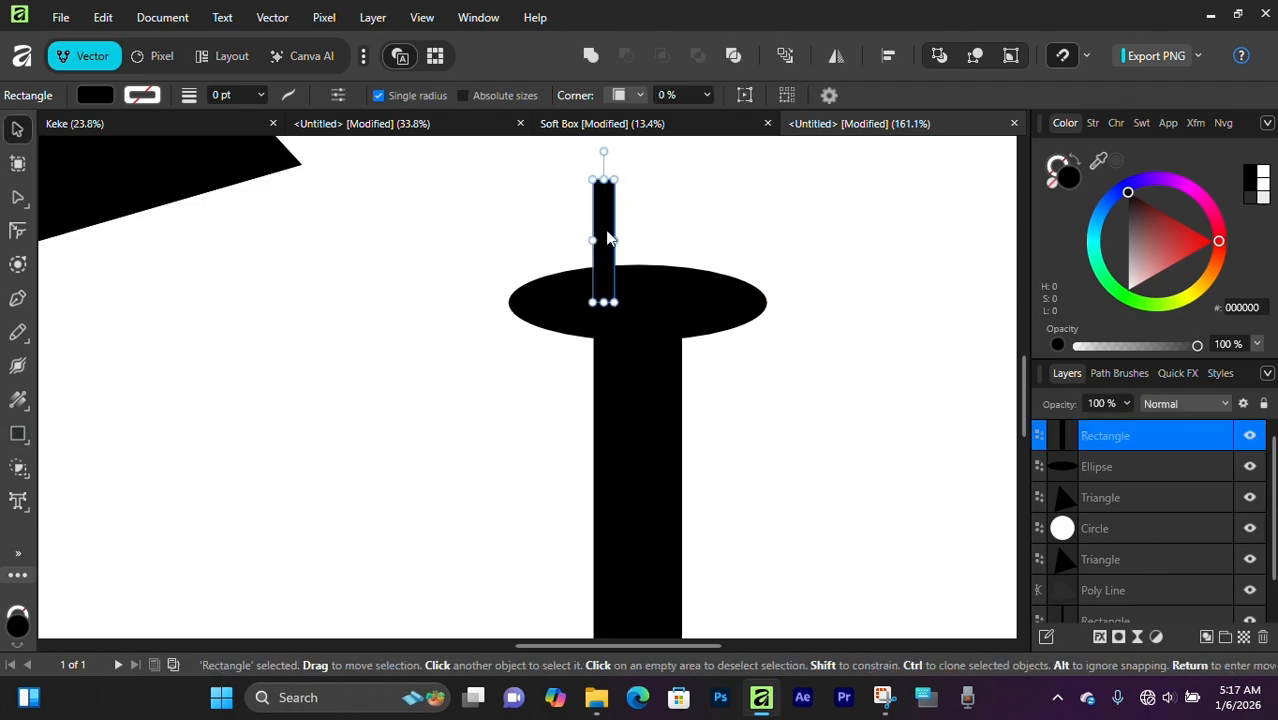
# Duplicate the thin rectangle beside the original and centre the pair over the ellipse with a small gap between them.
pyautogui.moveTo(605, 233); pyautogui.dragTo(640, 225)
pyautogui.moveTo(574, 186); pyautogui.dragTo(645, 208)
pyautogui.moveTo(637, 203); pyautogui.dragTo(652, 229)
pyautogui.click(686, 234)
pyautogui.scroll(-2, 686, 236)
pyautogui.click(626, 253)
pyautogui.scroll(1, 650, 268)
# Duplicate the ellipse, shrink the copy inside the original and fill it with dark grey 2C2C2C.
pyautogui.click(688, 289)
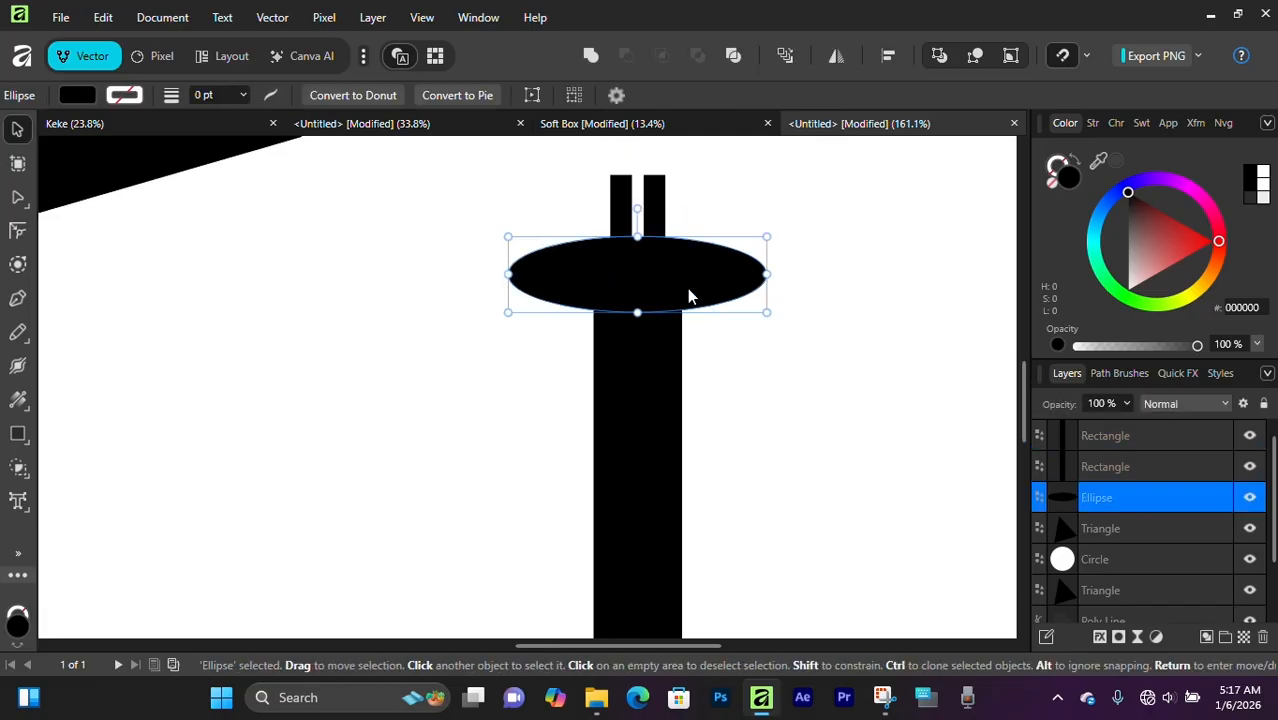
pyautogui.moveTo(642, 288)
pyautogui.mouseDown()
pyautogui.moveTo(641, 323)
pyautogui.moveTo(638, 298)
pyautogui.mouseUp()
pyautogui.click(614, 276)
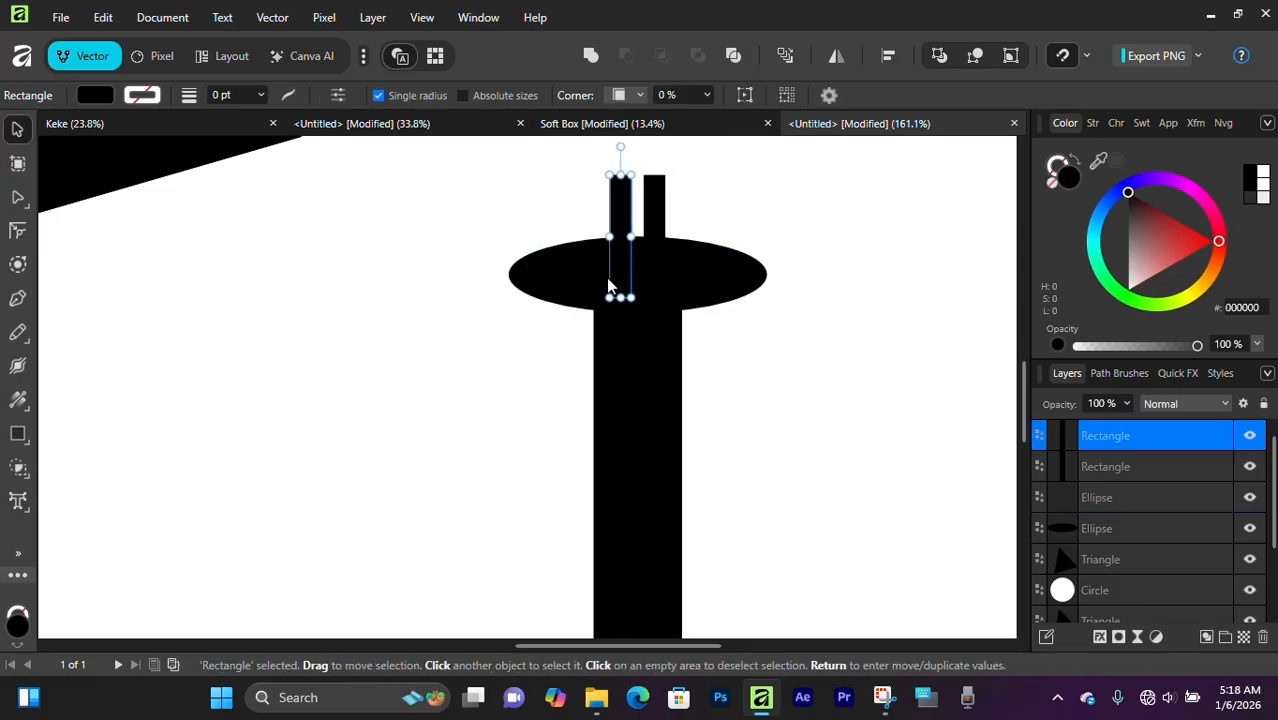
pyautogui.click(674, 266)
pyautogui.moveTo(637, 237); pyautogui.dragTo(645, 266)
pyautogui.click(1252, 200)
pyautogui.click(942, 258)
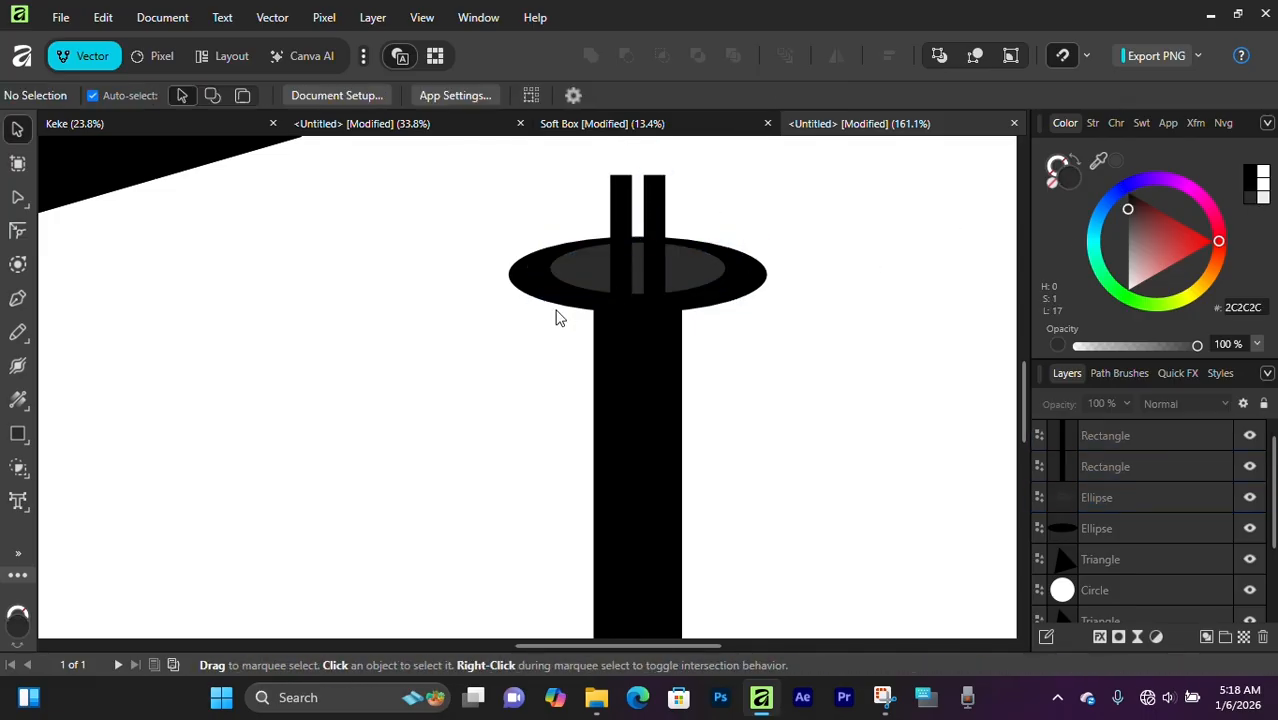
# Examine the pole and the stacked ellipses at its upper end both close up and from farther out.
pyautogui.scroll(1, 566, 300)
pyautogui.scroll(-8, 596, 304)
pyautogui.scroll(5, 604, 324)
pyautogui.scroll(-1, 609, 324)
pyautogui.scroll(9, 614, 319)
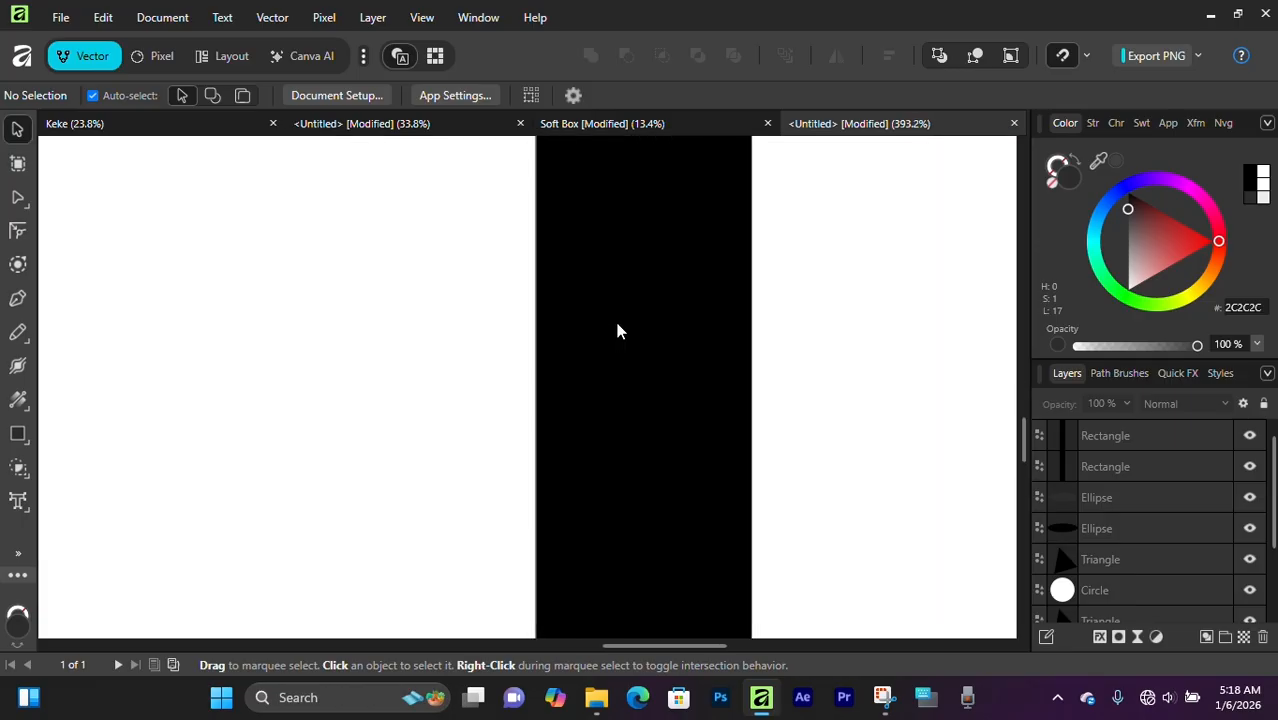
pyautogui.scroll(-8, 614, 319)
pyautogui.scroll(3, 614, 321)
pyautogui.scroll(-2, 602, 415)
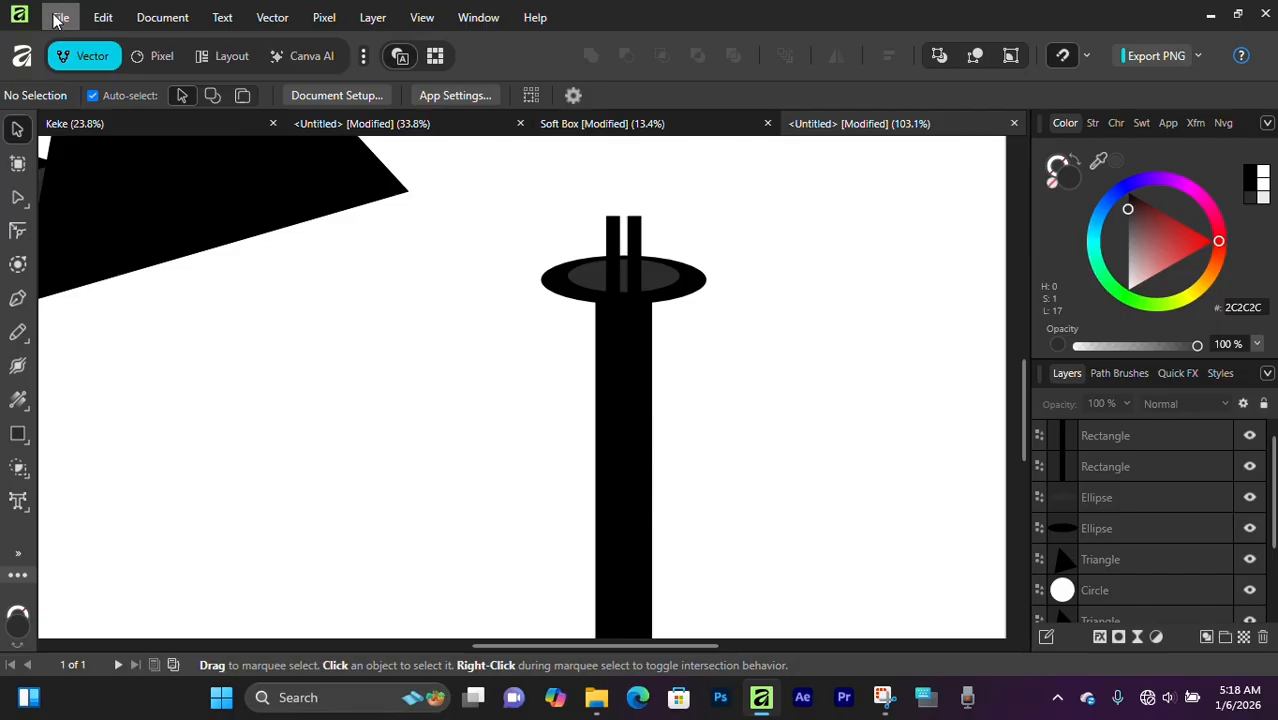
# Place the image GreenLion-Logo-1.png from the Pictures folder into the document over the pole.
pyautogui.click(50, 22)
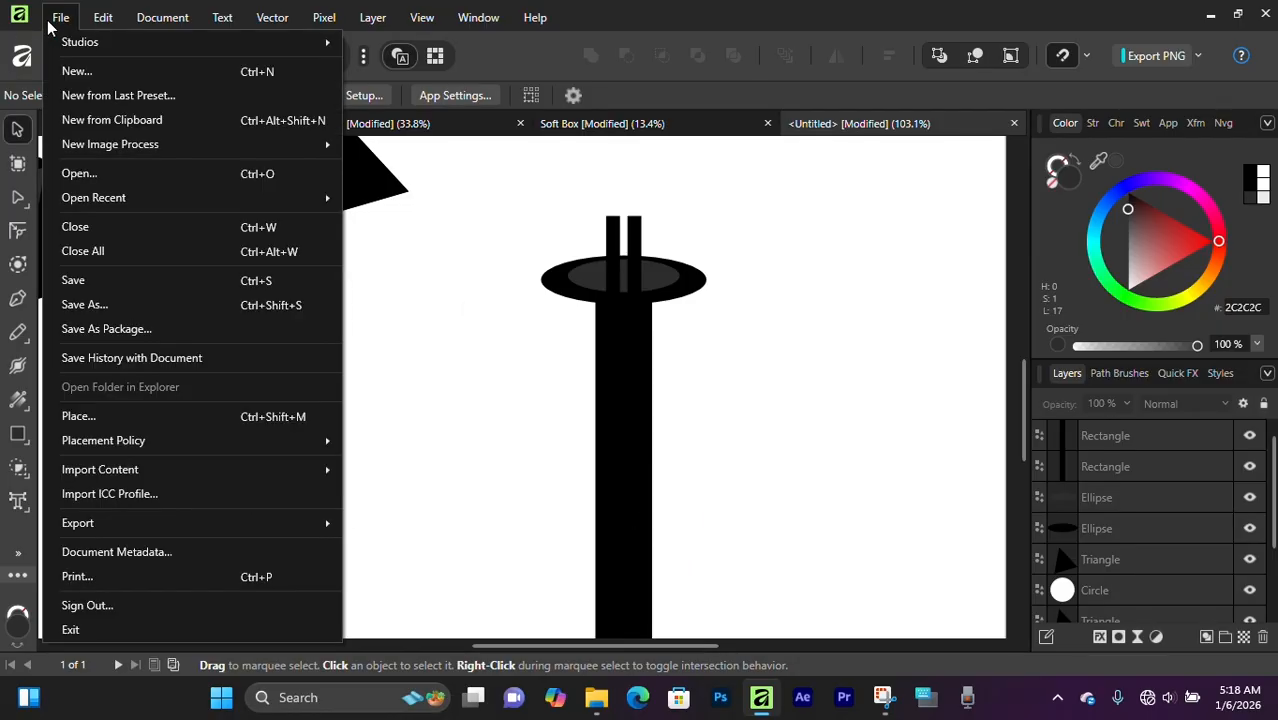
pyautogui.click(218, 419)
pyautogui.click(128, 164)
pyautogui.scroll(-3, 400, 330)
pyautogui.scroll(1, 450, 300)
pyautogui.click(527, 233)
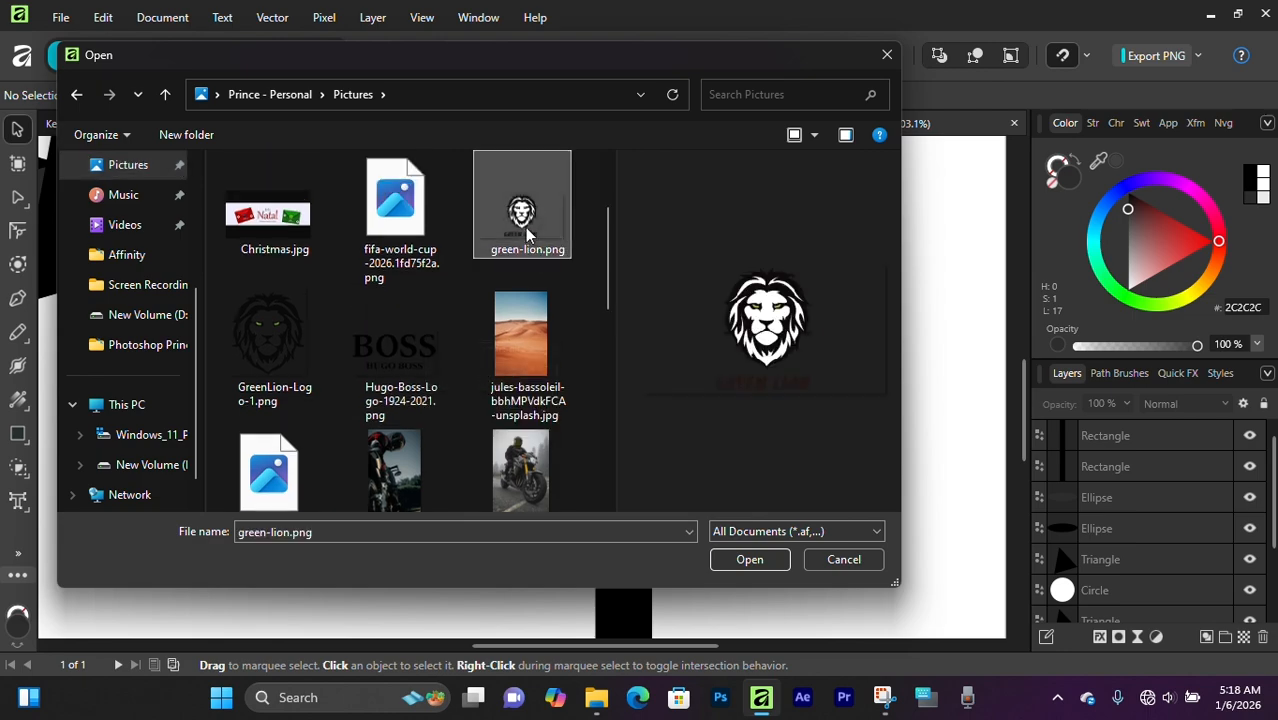
pyautogui.scroll(-2, 322, 385)
pyautogui.click(620, 320)
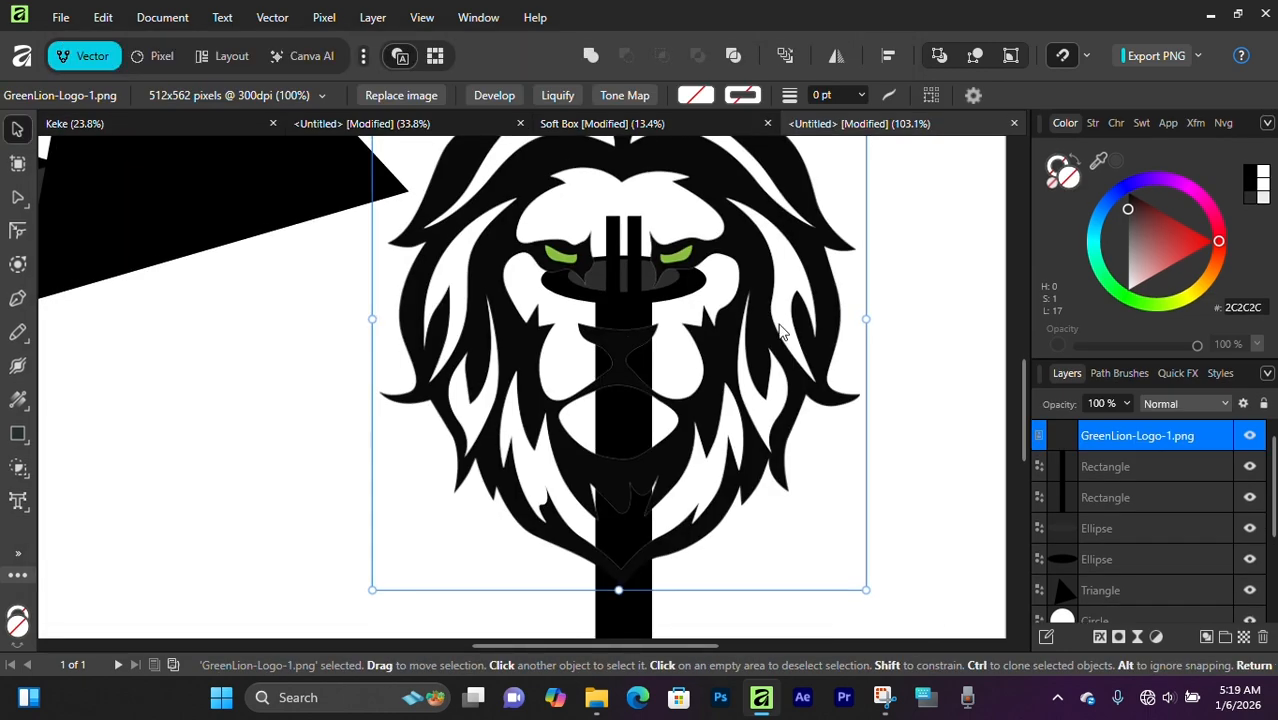
# Shrink the lion logo to fit within the pole's width and position it on the pole below the ellipse.
pyautogui.moveTo(865, 315); pyautogui.dragTo(475, 362)
pyautogui.moveTo(465, 300); pyautogui.dragTo(640, 365)
pyautogui.moveTo(623, 318); pyautogui.dragTo(623, 385)
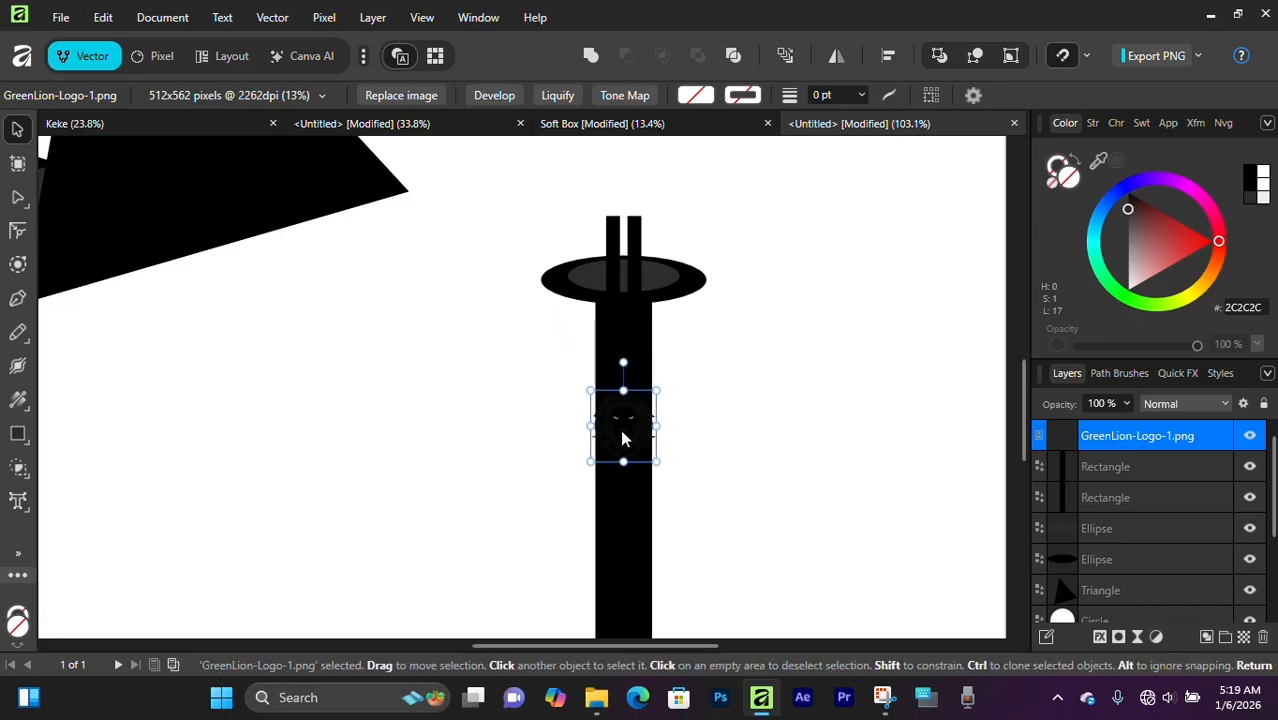
pyautogui.moveTo(622, 440); pyautogui.dragTo(621, 377)
pyautogui.moveTo(625, 367); pyautogui.dragTo(630, 389)
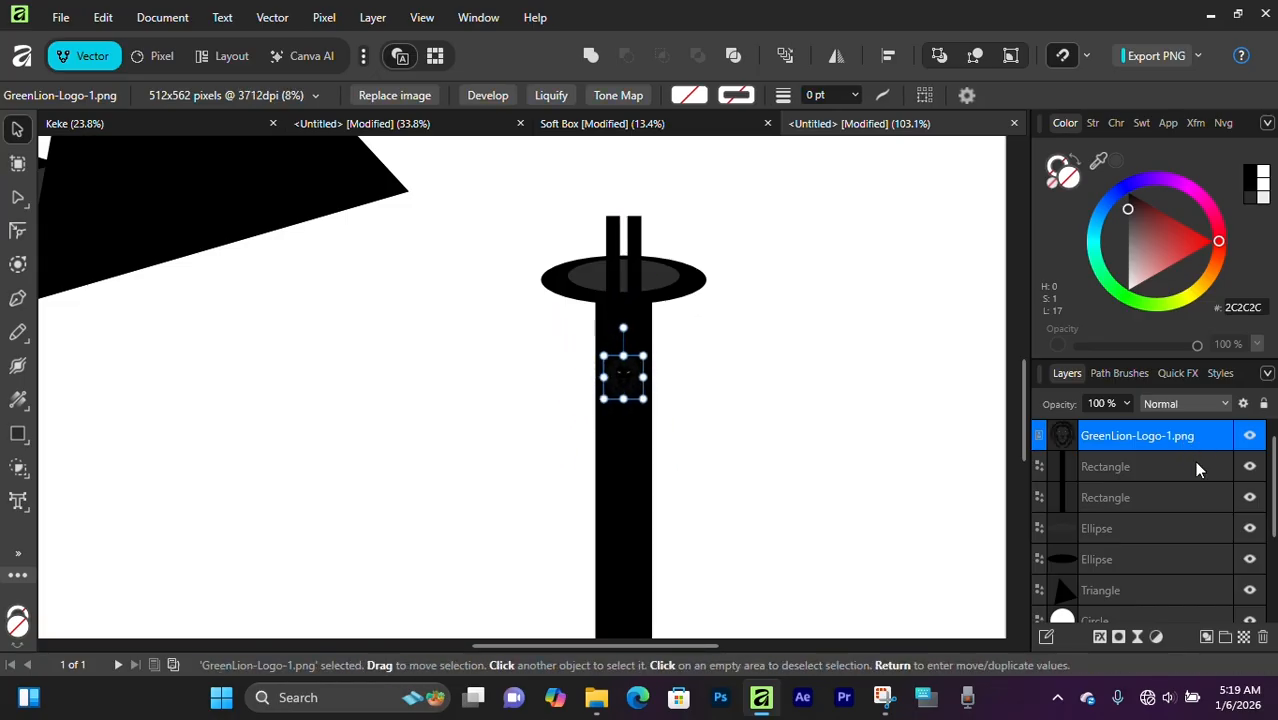
pyautogui.click(810, 368)
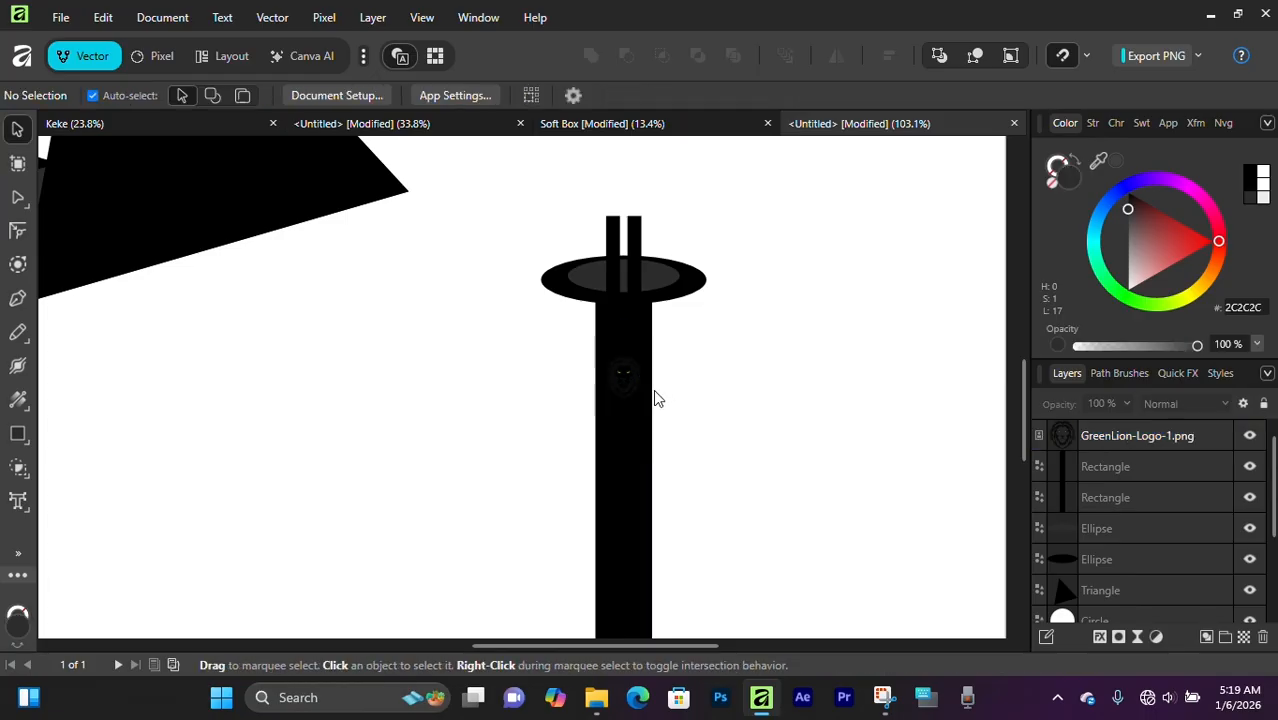
# Apply a white Color Overlay layer effect with Normal blend mode and 100% opacity to the lion logo.
pyautogui.click(627, 384)
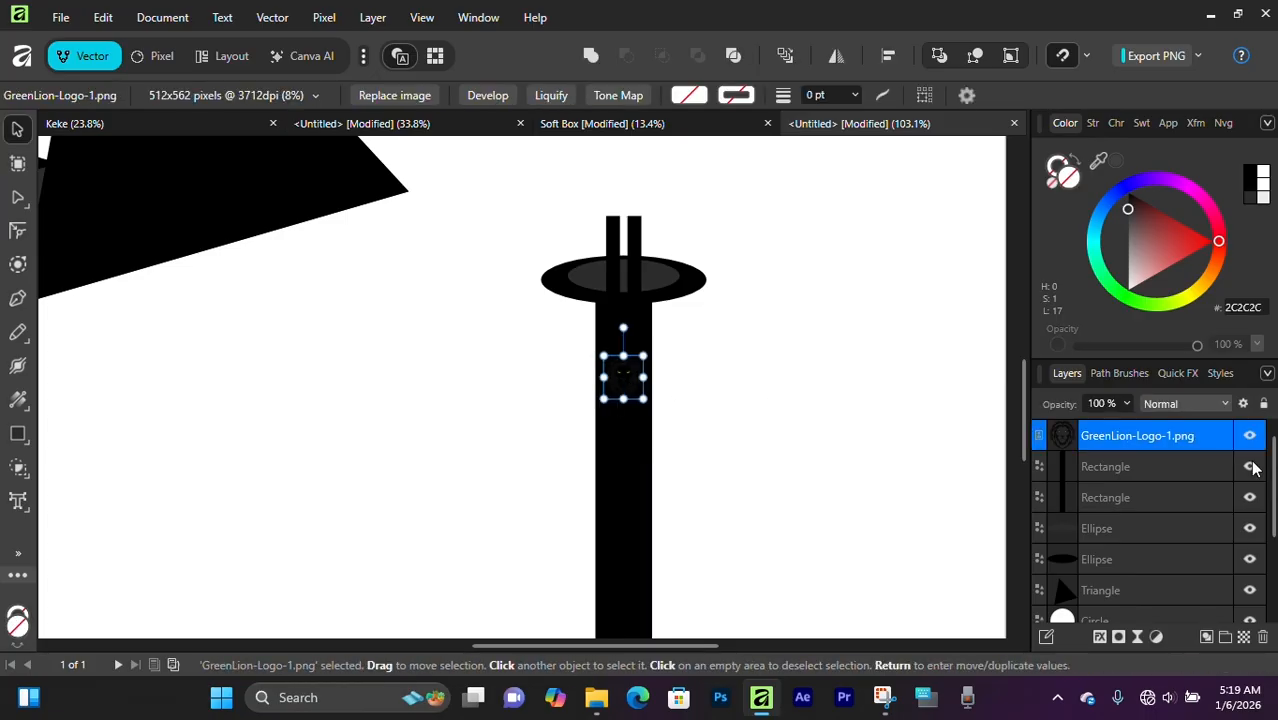
pyautogui.click(1099, 637)
pyautogui.moveTo(688, 245); pyautogui.dragTo(845, 206)
pyautogui.click(879, 340)
pyautogui.click(1034, 307)
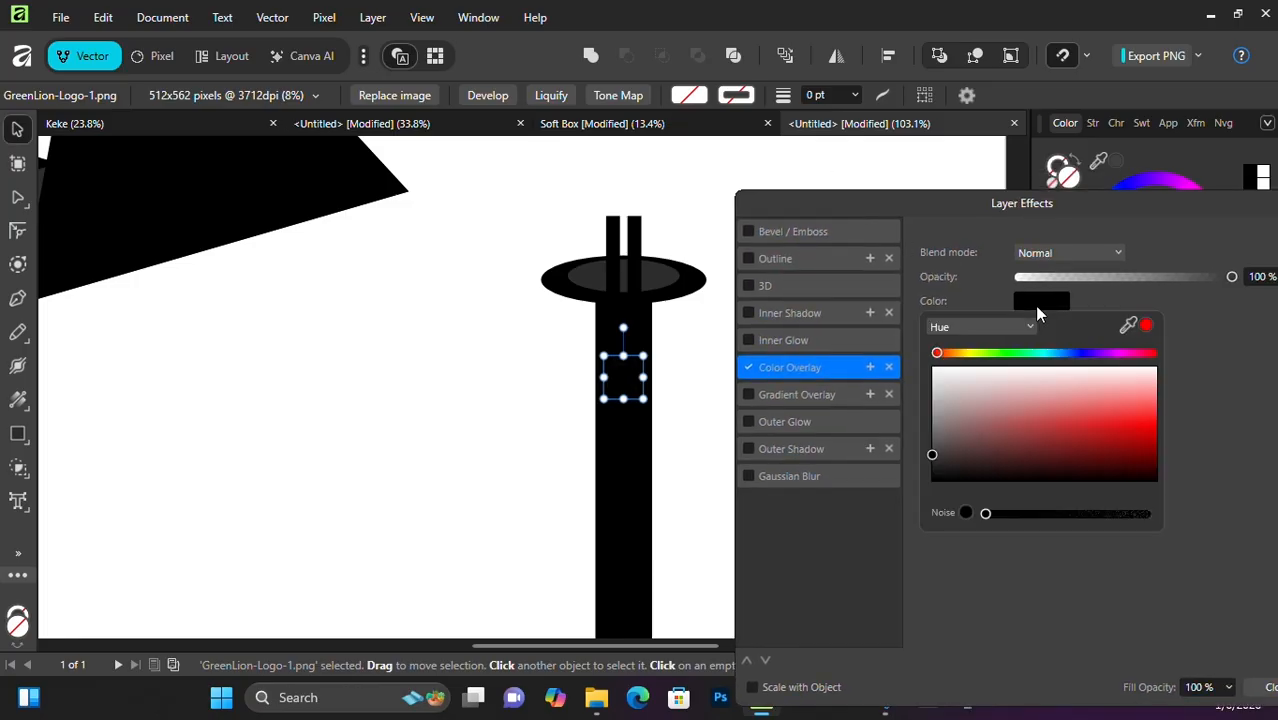
pyautogui.moveTo(975, 412); pyautogui.dragTo(894, 335)
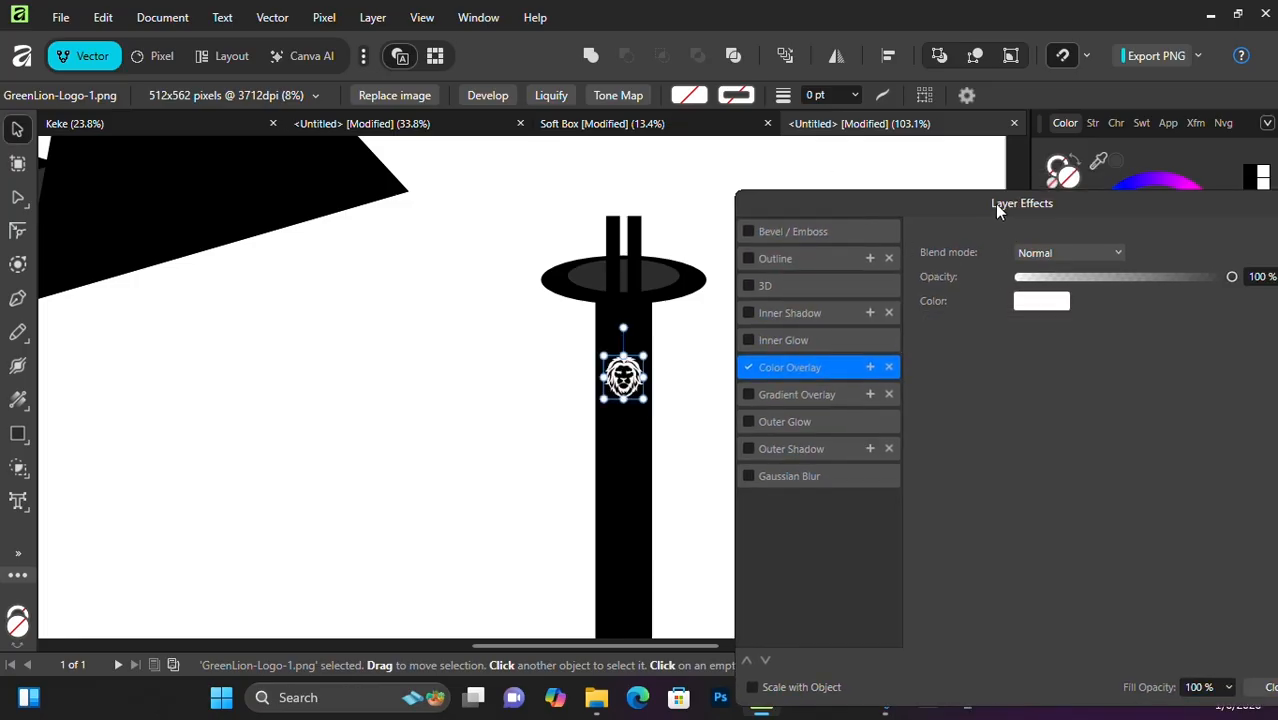
pyautogui.moveTo(1020, 203); pyautogui.dragTo(785, 221)
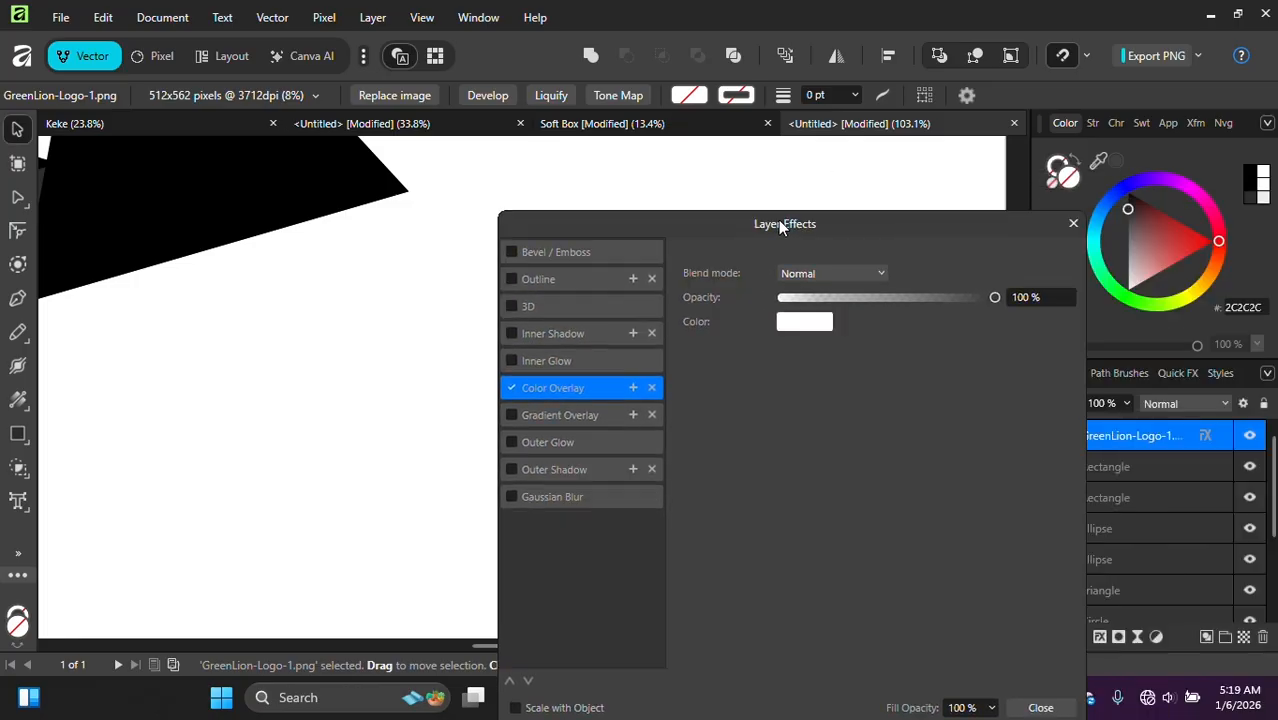
# Turn off the Color Overlay effect on the lion logo layer.
pyautogui.click(1072, 222)
pyautogui.click(782, 357)
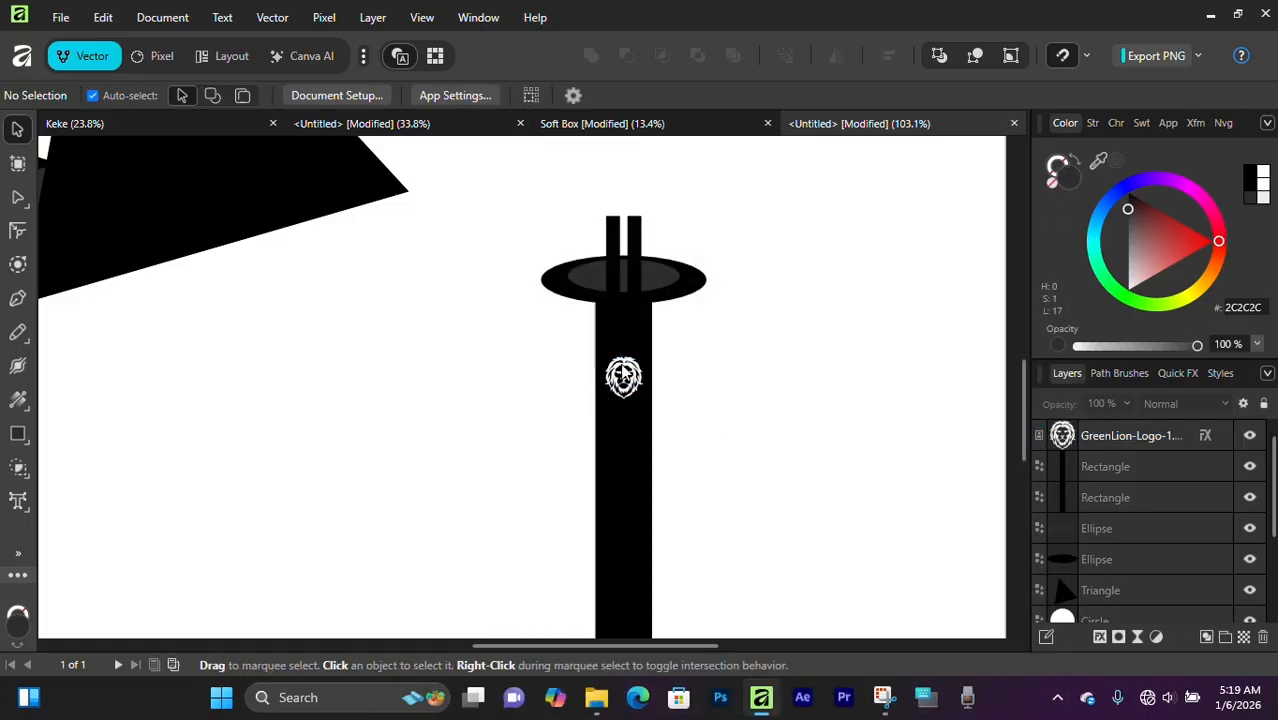
pyautogui.scroll(8, 623, 376)
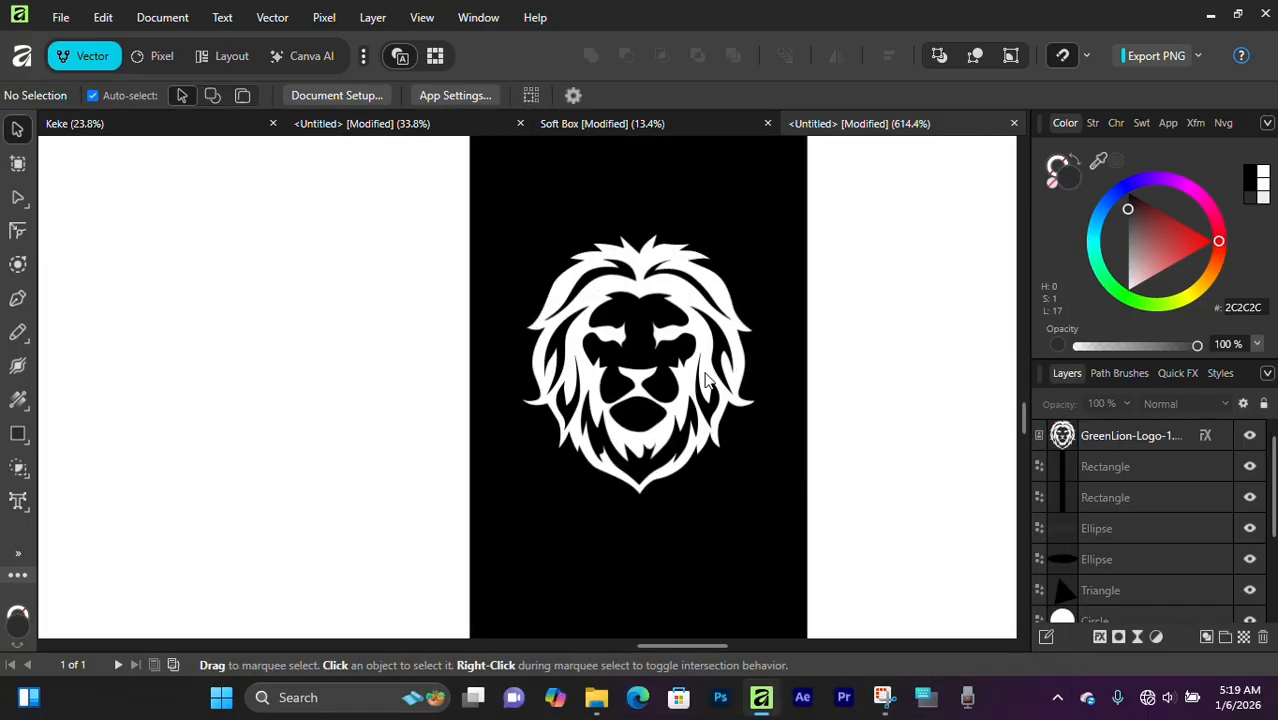
pyautogui.scroll(1, 690, 370)
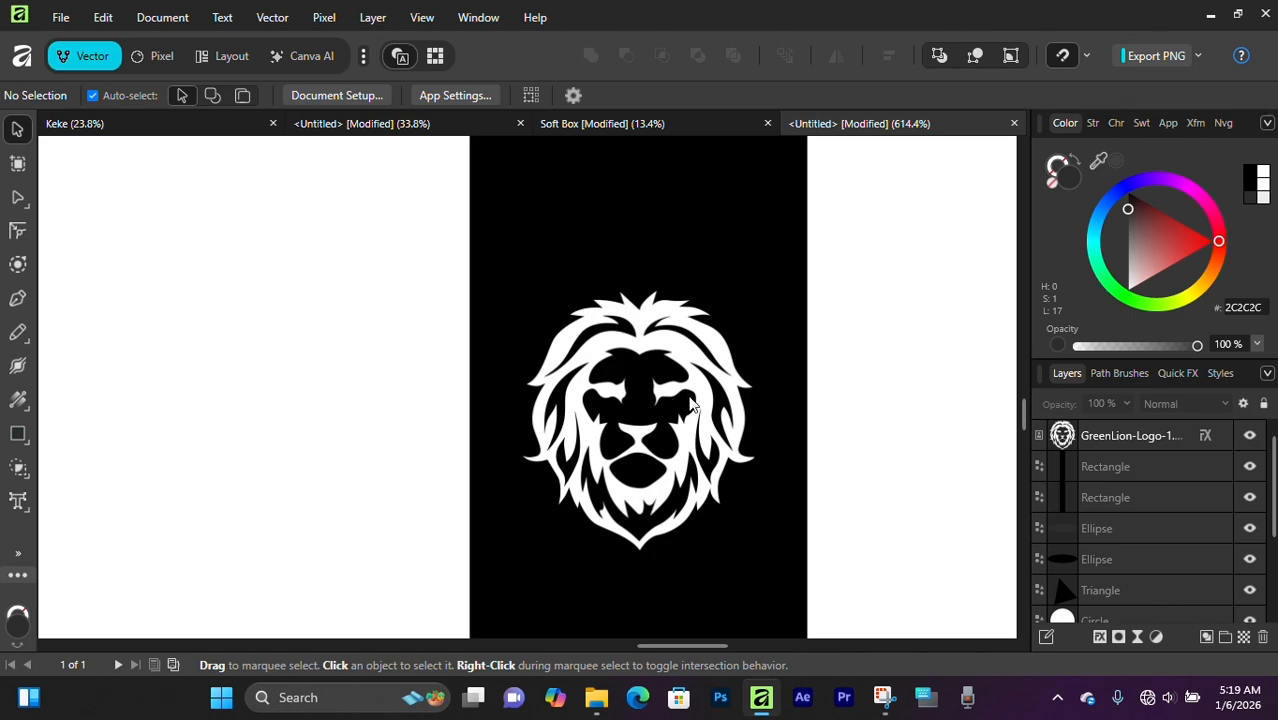
pyautogui.click(1138, 436)
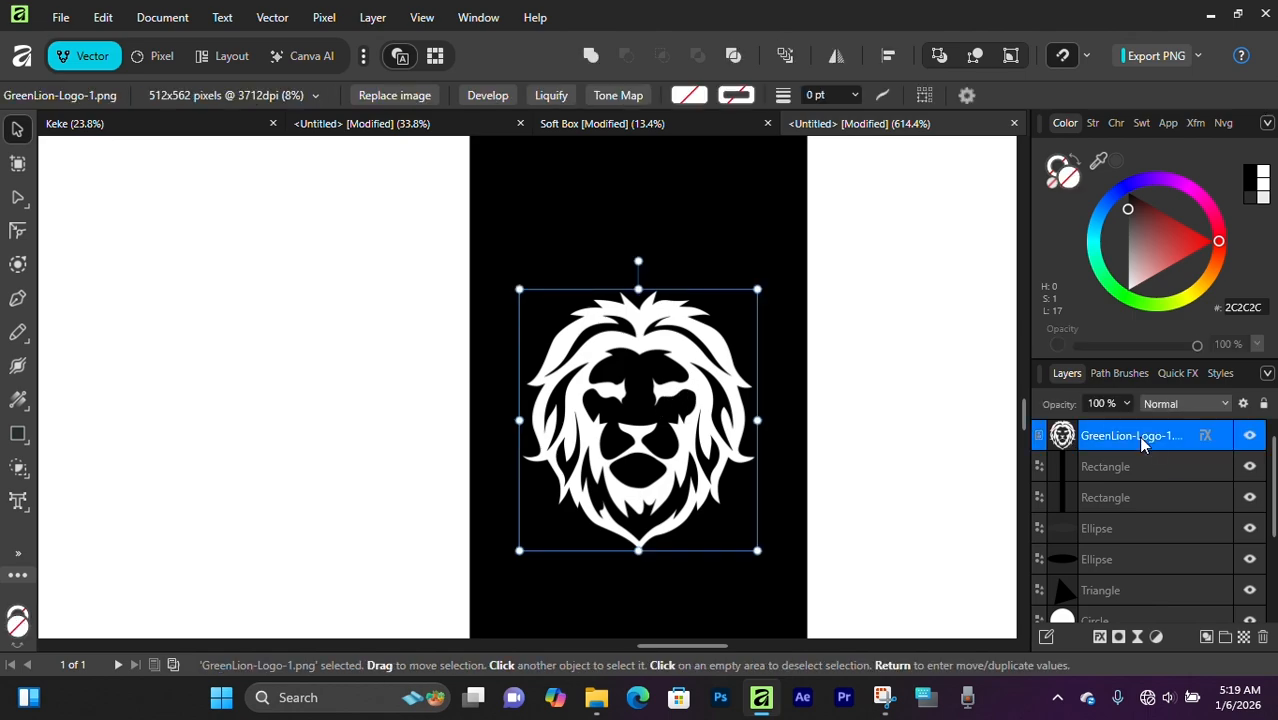
pyautogui.click(1208, 442)
pyautogui.moveTo(935, 187); pyautogui.dragTo(952, 188)
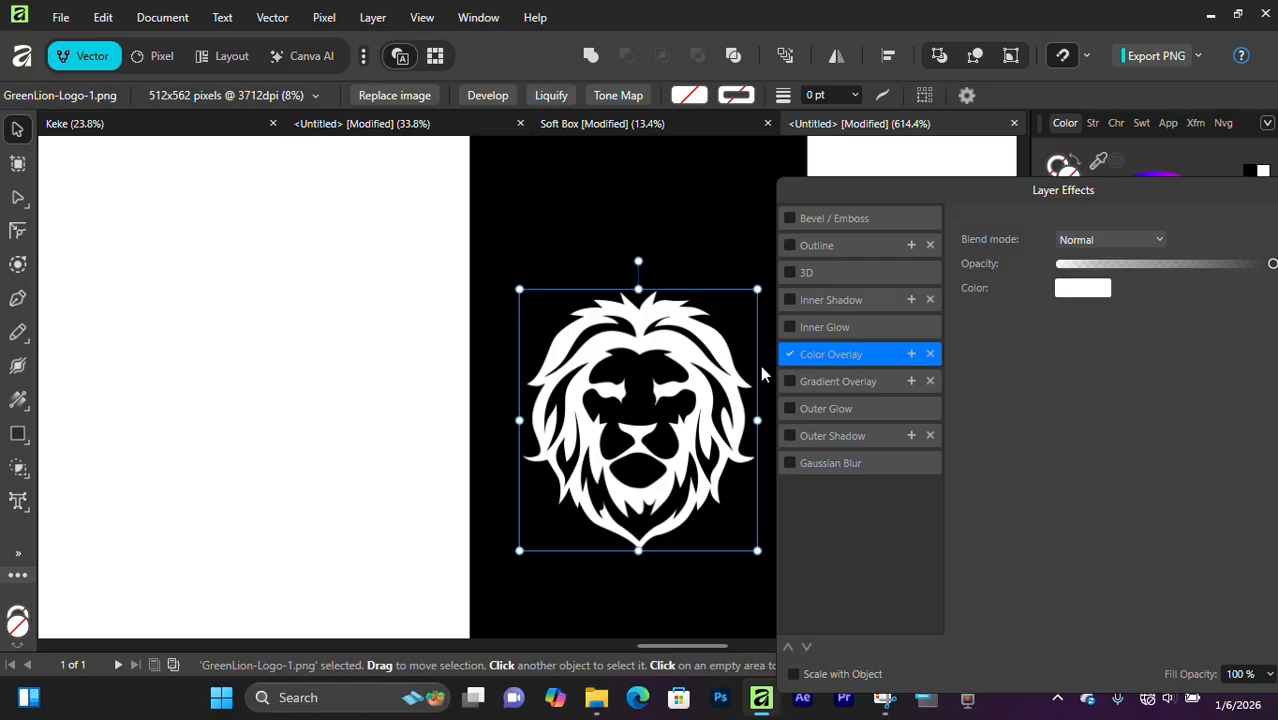
pyautogui.click(790, 355)
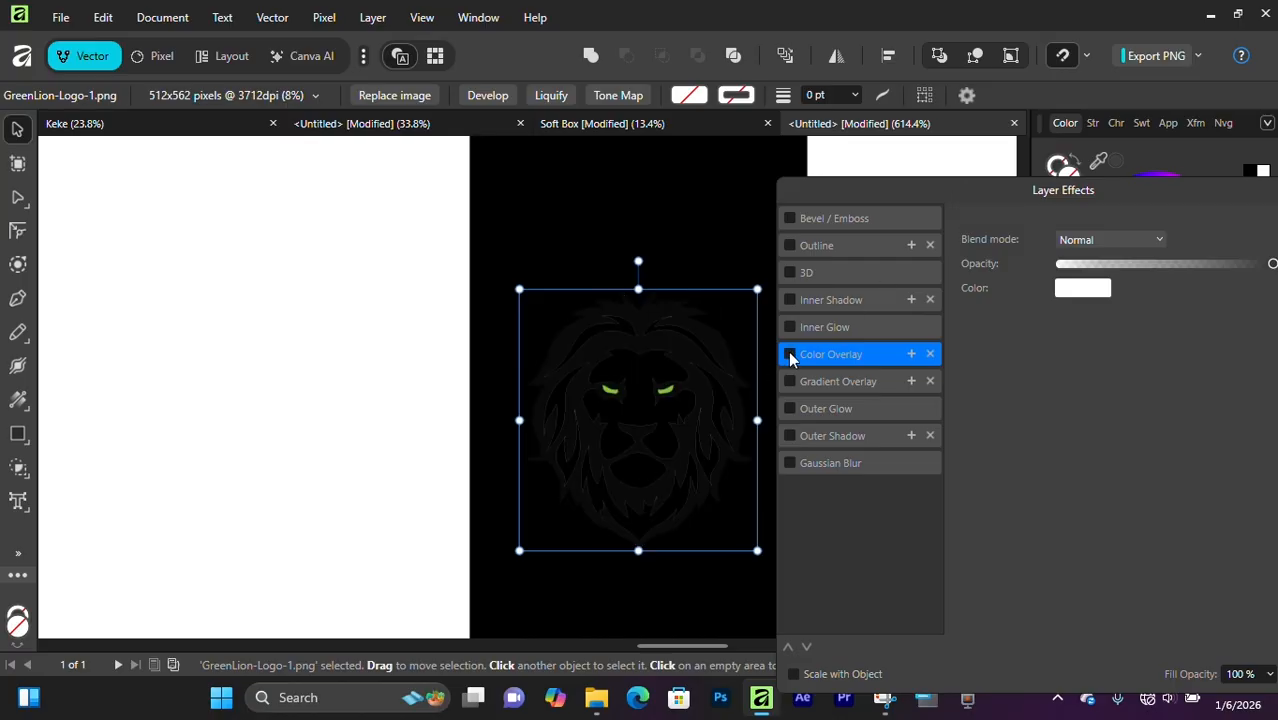
# Add a white solid-color Outline effect to the lion logo, widening its radius until the lion's features stand out against the black pole.
pyautogui.click(790, 245)
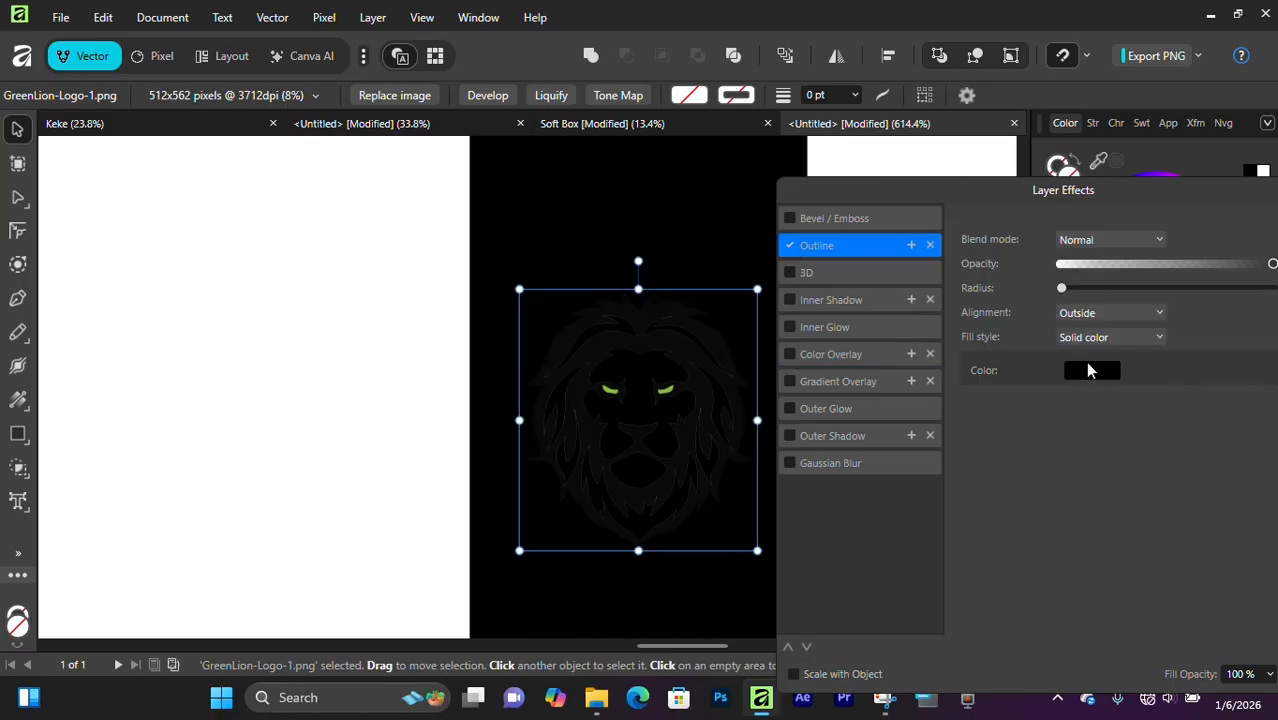
pyautogui.click(1086, 369)
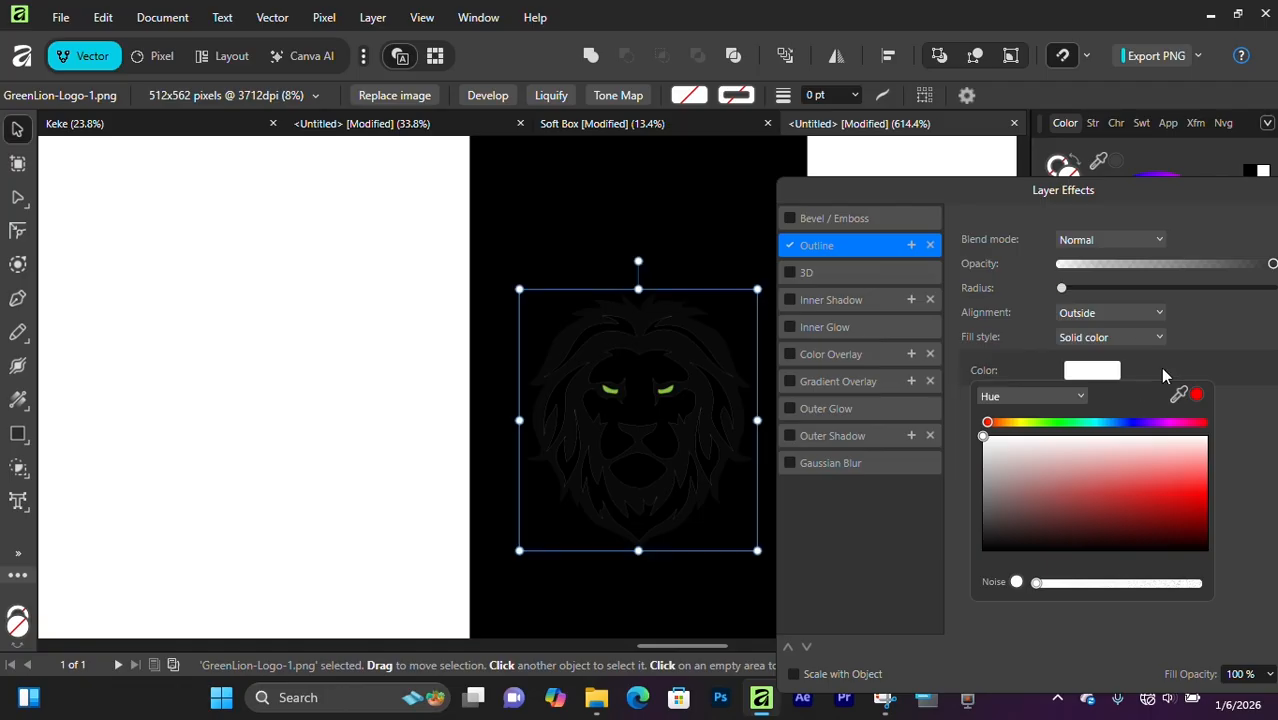
pyautogui.moveTo(1061, 288); pyautogui.dragTo(1114, 290)
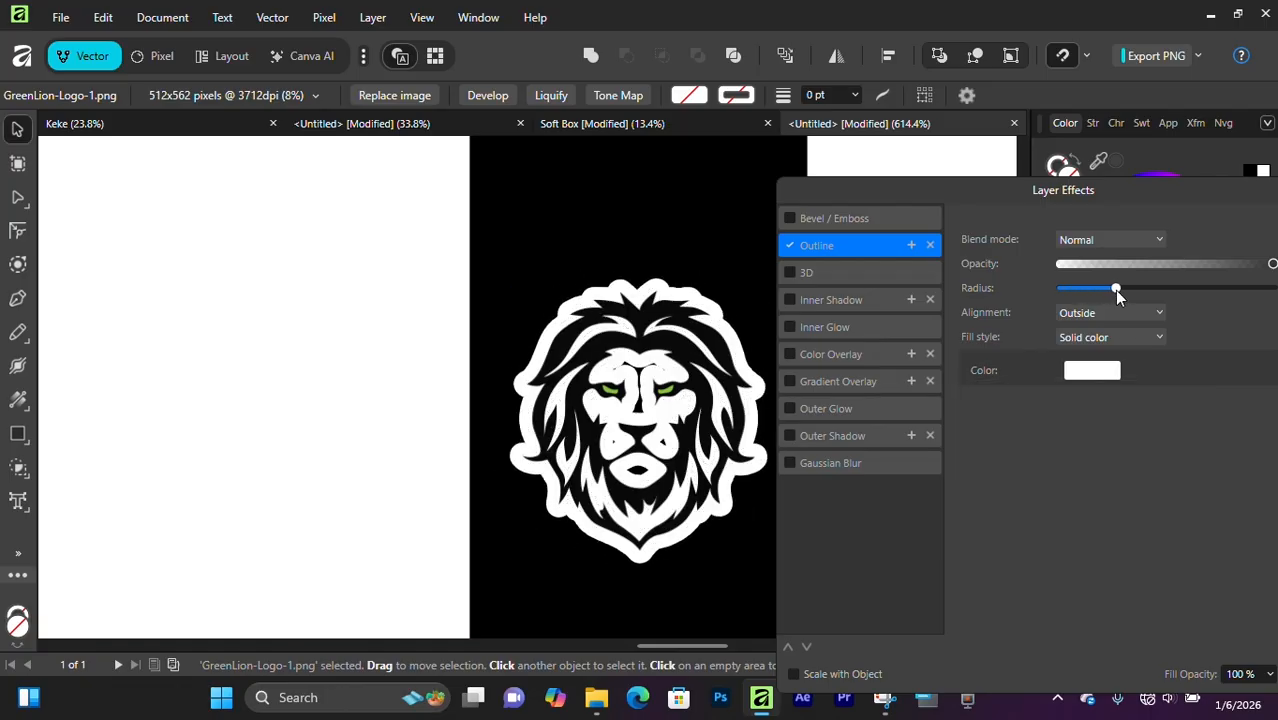
pyautogui.moveTo(1087, 193); pyautogui.dragTo(884, 203)
pyautogui.click(1135, 198)
# Examine the outlined lion logo on the pole both close up and from farther out.
pyautogui.scroll(-10, 720, 330)
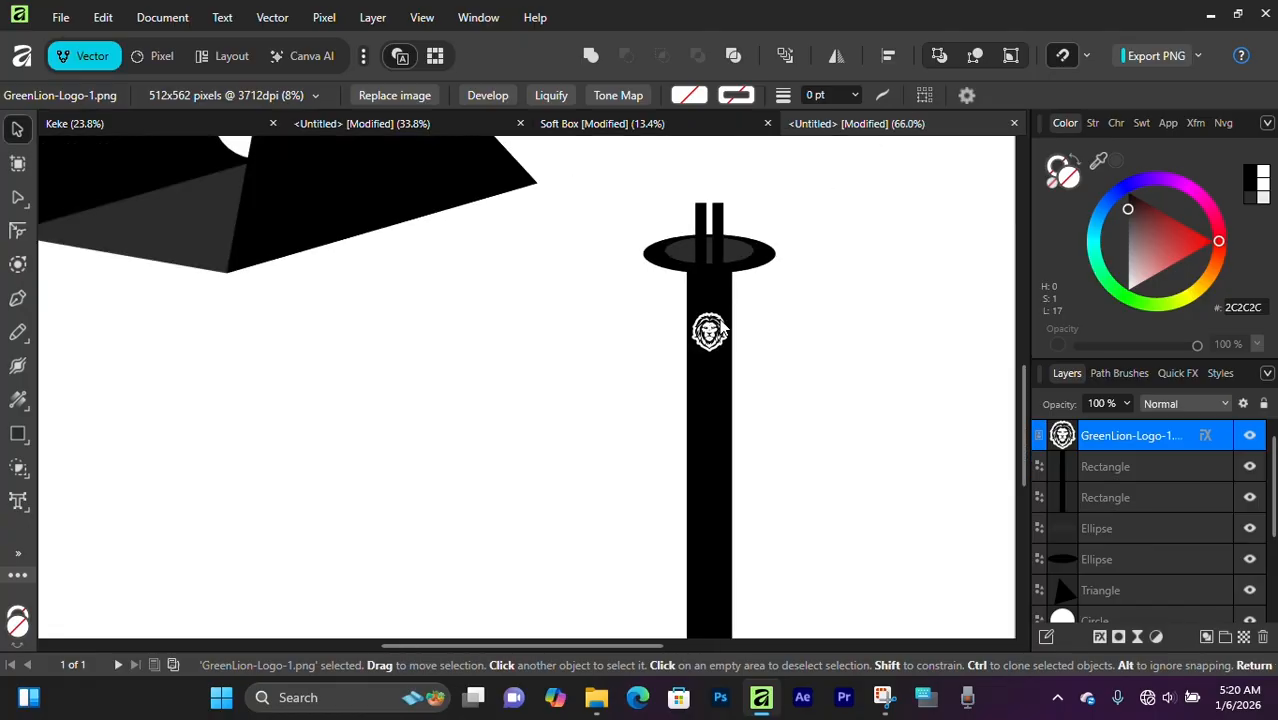
pyautogui.scroll(-1, 723, 330)
pyautogui.scroll(3, 722, 362)
pyautogui.scroll(3, 720, 400)
pyautogui.scroll(-4, 785, 399)
pyautogui.scroll(1, 786, 402)
pyautogui.click(785, 406)
pyautogui.scroll(3, 708, 510)
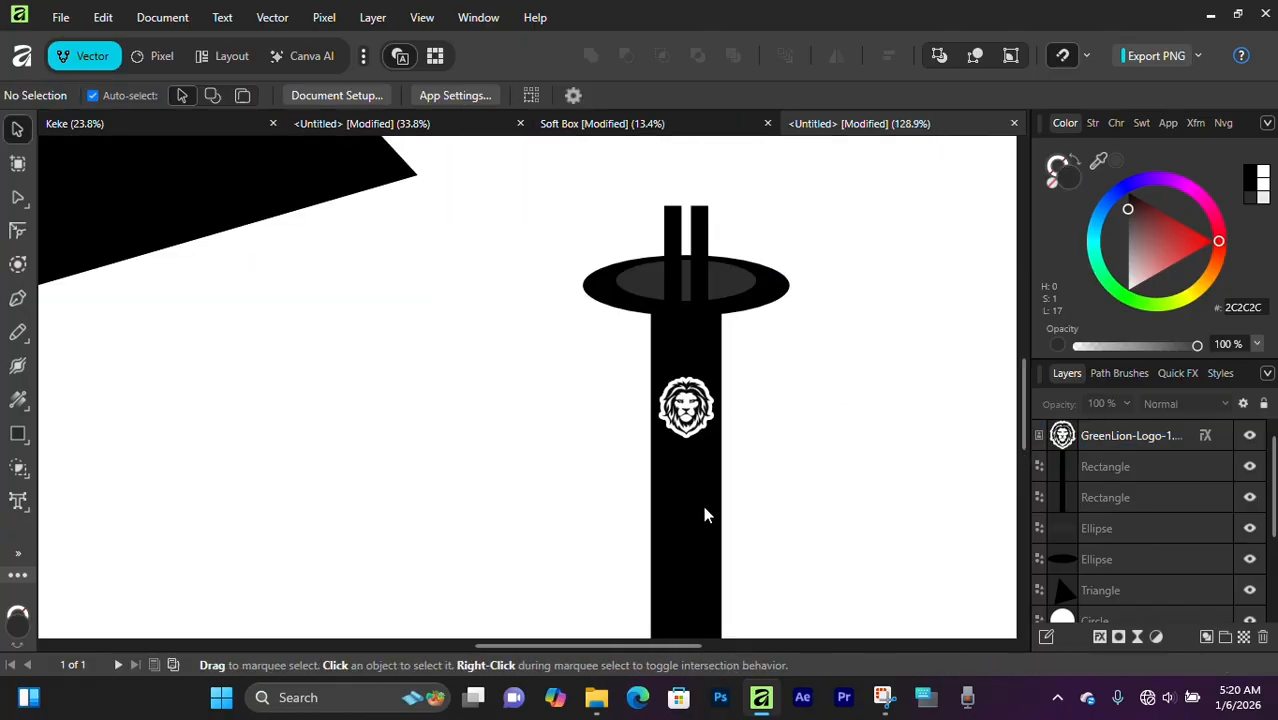
pyautogui.scroll(-2, 708, 512)
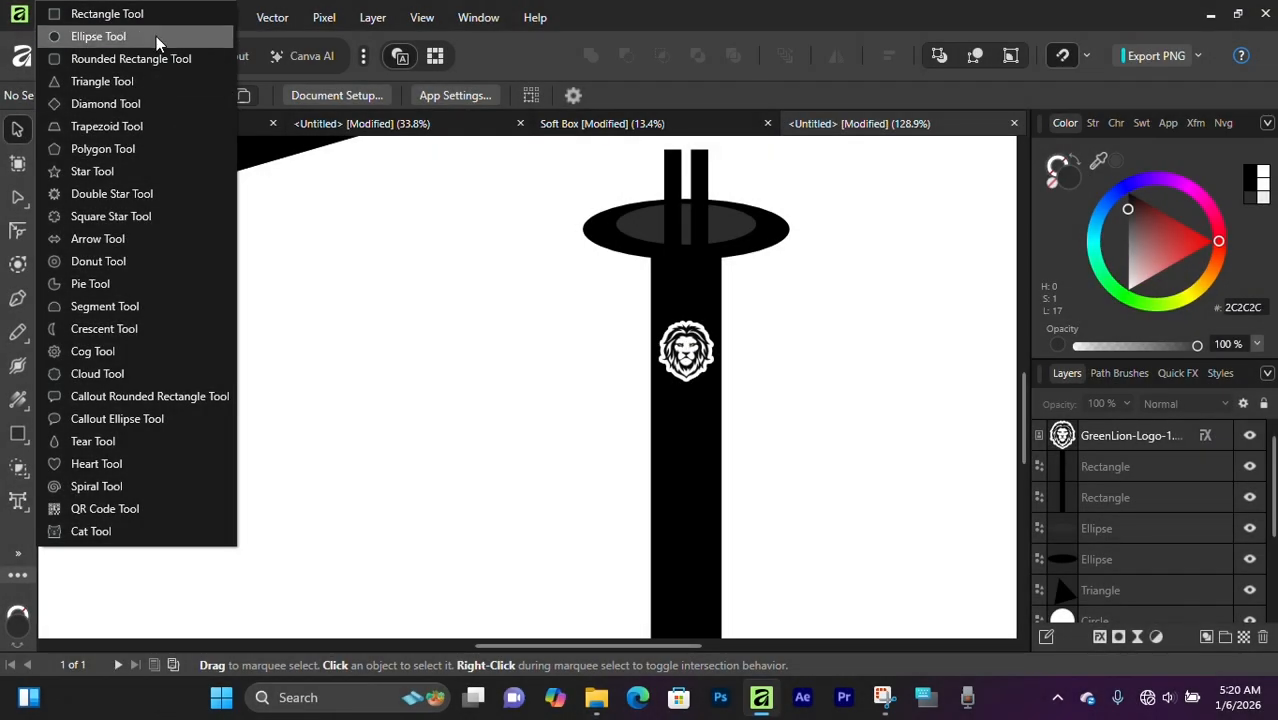
# Draw a tall narrow ellipse and place it overlapping the pole's right edge below the lion logo.
pyautogui.click(156, 38)
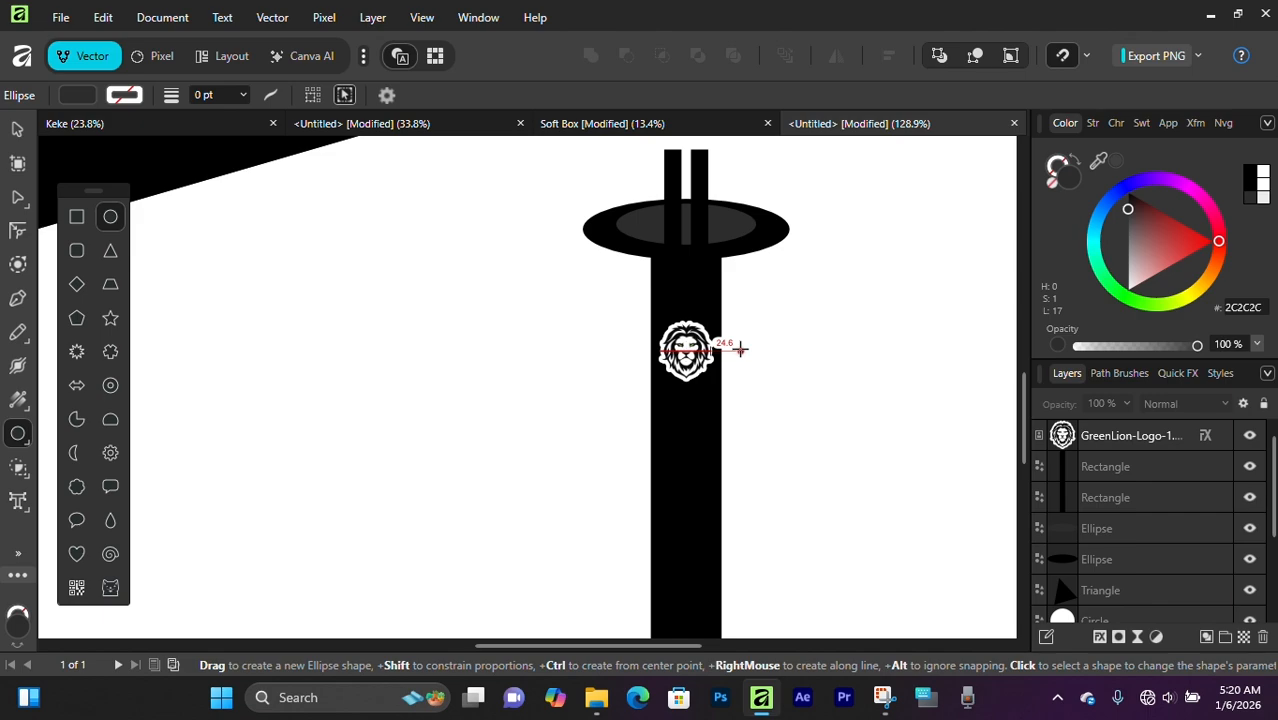
pyautogui.moveTo(736, 362); pyautogui.dragTo(799, 476)
pyautogui.press('v')
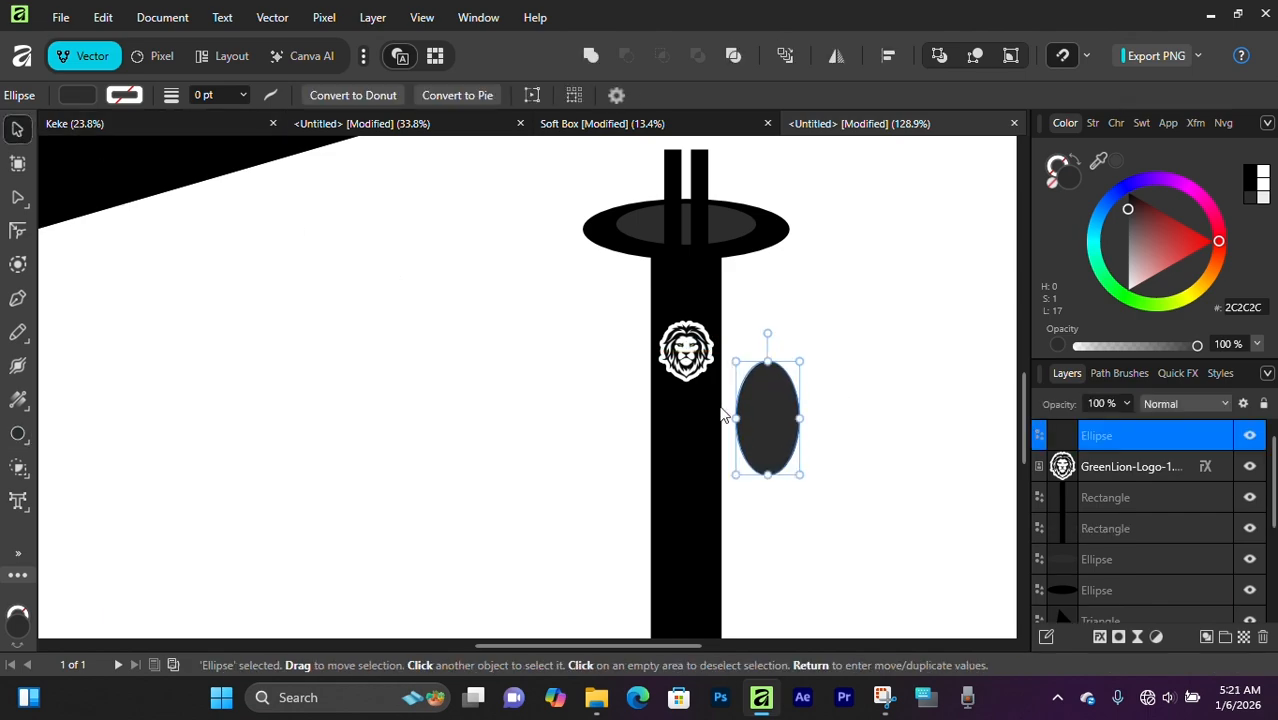
pyautogui.moveTo(756, 419); pyautogui.dragTo(725, 519)
pyautogui.scroll(-2, 725, 519)
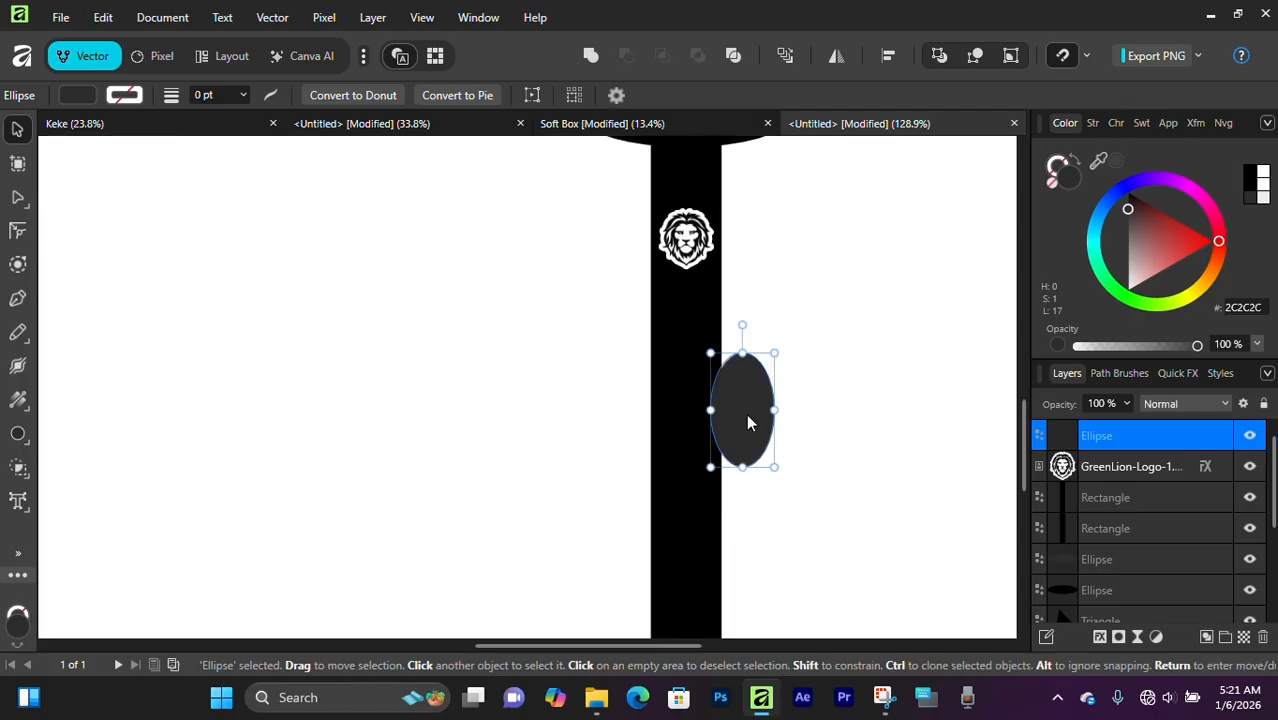
pyautogui.moveTo(746, 413); pyautogui.dragTo(736, 397)
# Fill the new ellipse with black and move it to the bottom of the layer stack, behind the pole.
pyautogui.click(1064, 437)
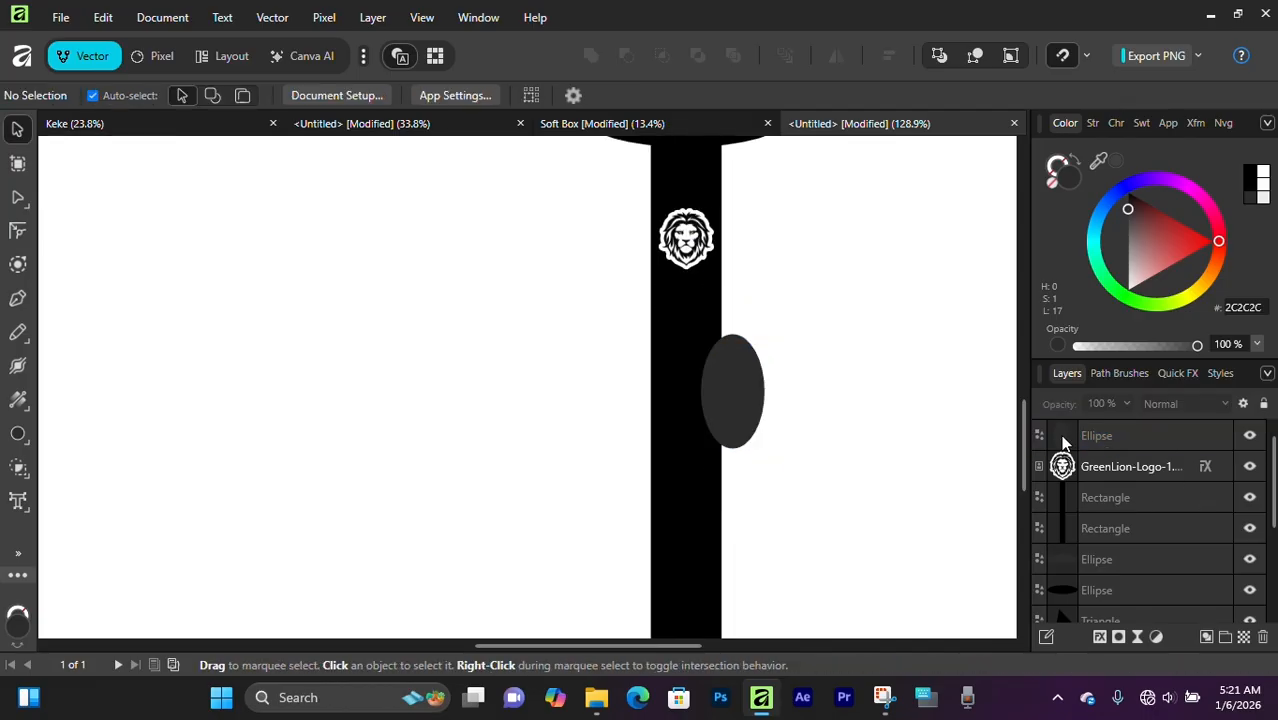
pyautogui.click(1065, 437)
pyautogui.scroll(2, 685, 268)
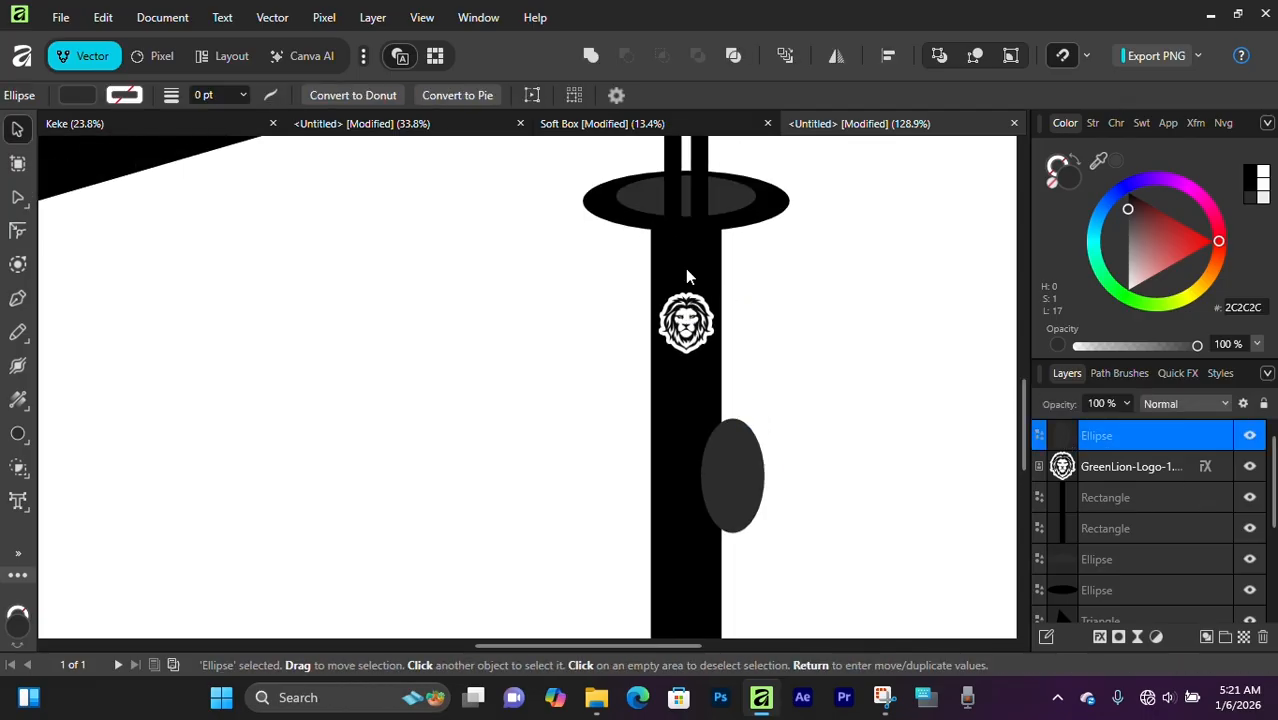
pyautogui.click(1252, 184)
pyautogui.scroll(-2, 950, 350)
pyautogui.moveTo(1140, 437); pyautogui.dragTo(1110, 603)
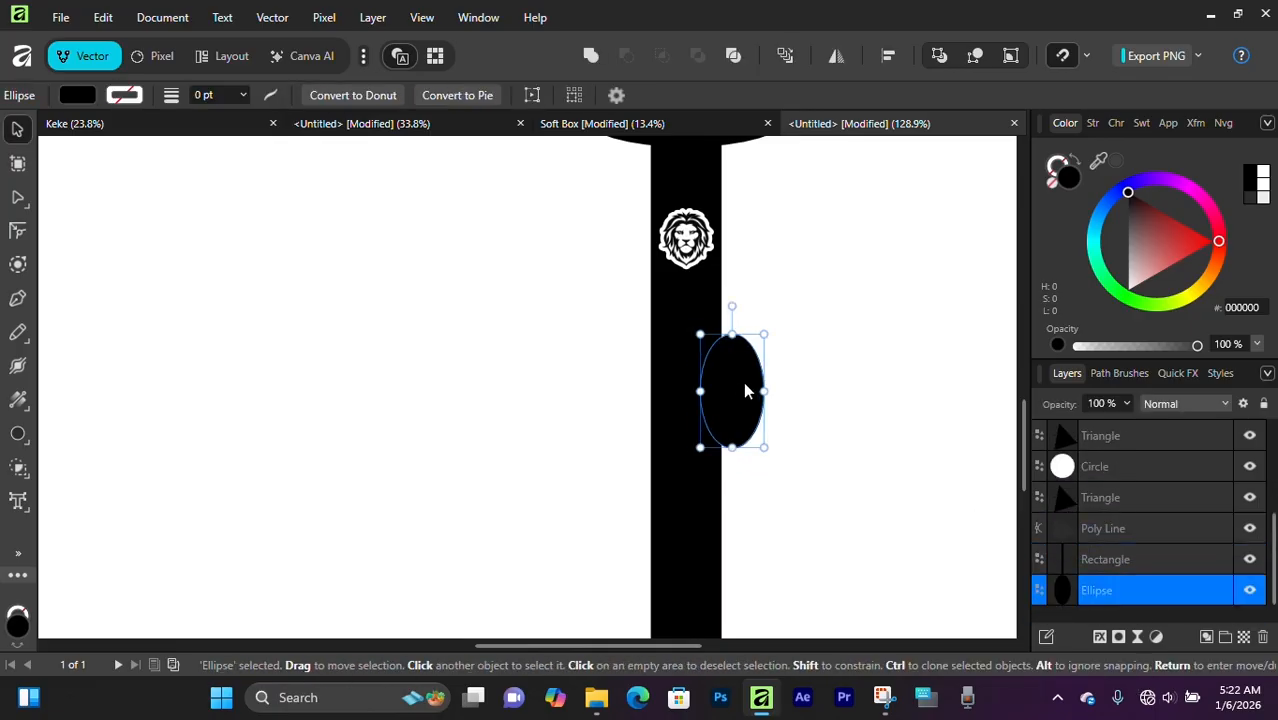
# Shrink the black ellipse at the pole's right edge slightly.
pyautogui.moveTo(700, 334)
pyautogui.mouseDown()
pyautogui.moveTo(710, 351)
pyautogui.moveTo(700, 345)
pyautogui.mouseUp()
pyautogui.hotkey('ctrl', 'z')
pyautogui.scroll(3, 726, 405)
pyautogui.scroll(-4, 728, 412)
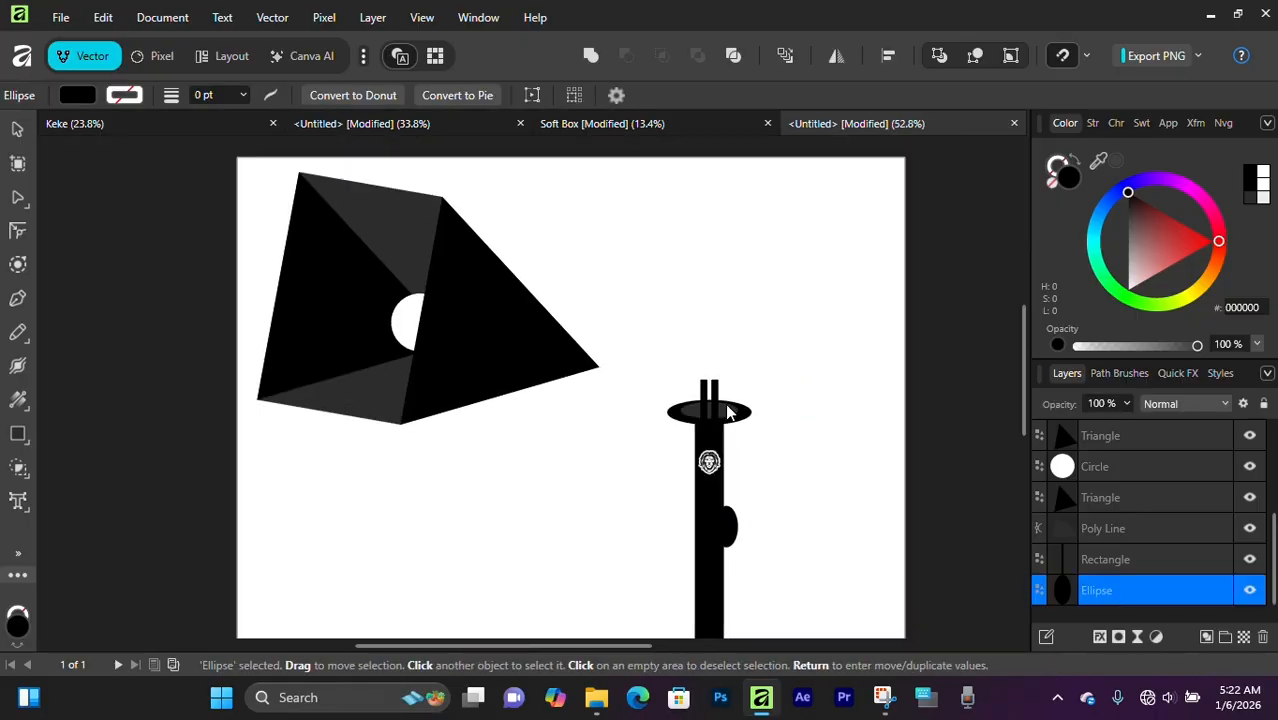
# Examine the pole and its side knob from farther out and close up.
pyautogui.scroll(-2, 727, 410)
pyautogui.scroll(3, 720, 438)
pyautogui.scroll(3, 730, 432)
pyautogui.scroll(-1, 730, 430)
pyautogui.click(760, 408)
pyautogui.scroll(-1, 722, 402)
pyautogui.click(722, 401)
pyautogui.click(872, 374)
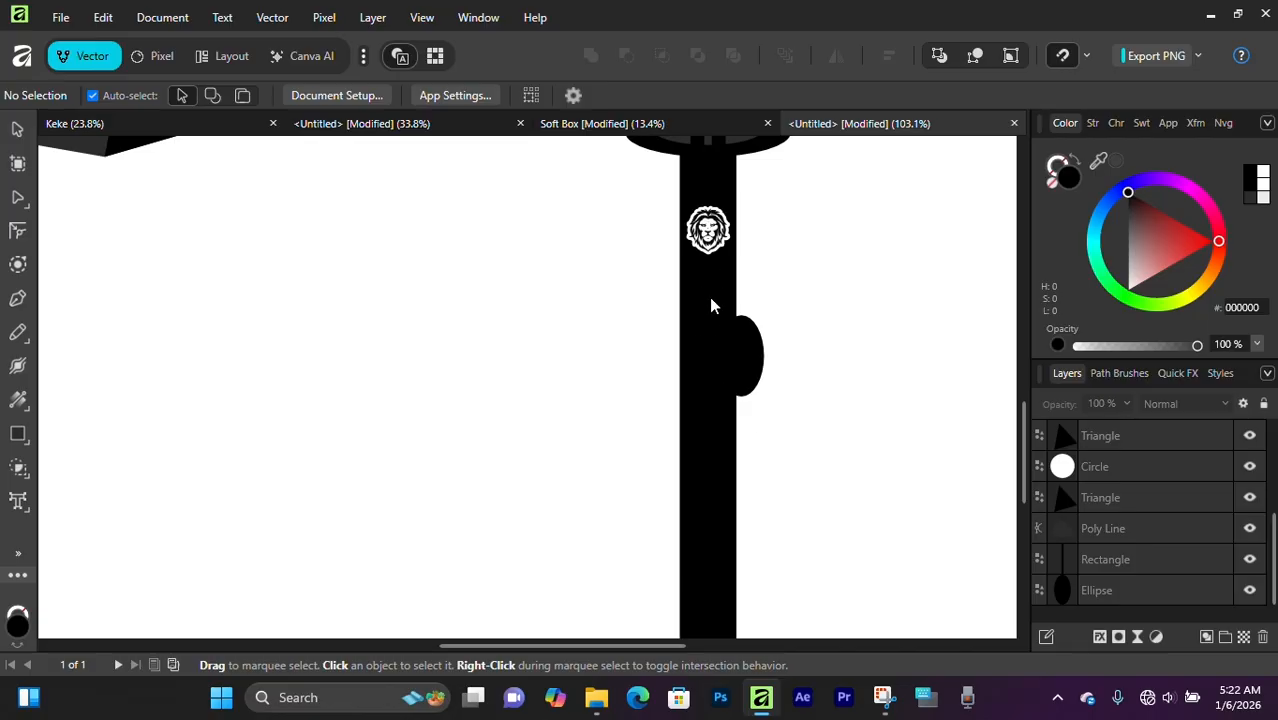
# Draw a thin vertical rectangle along the pole's left side below the lion logo and fill it with white.
pyautogui.click(17, 434)
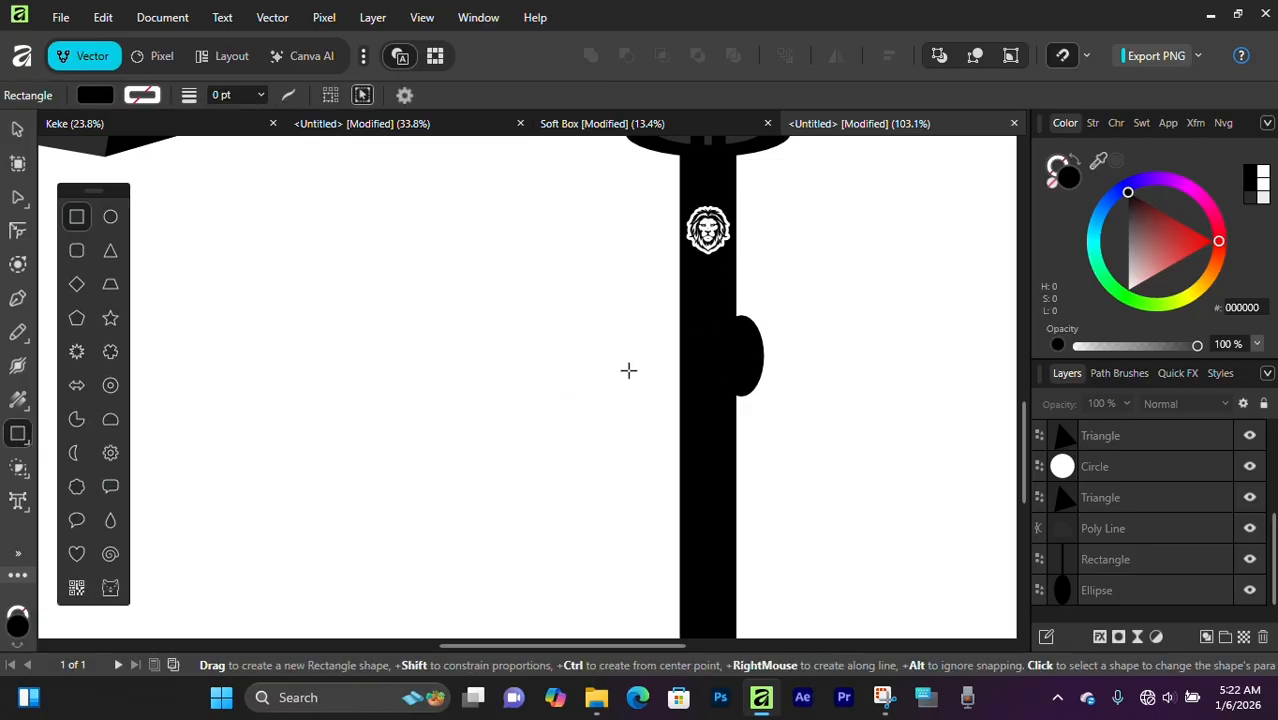
pyautogui.moveTo(687, 333); pyautogui.dragTo(696, 520)
pyautogui.press('v')
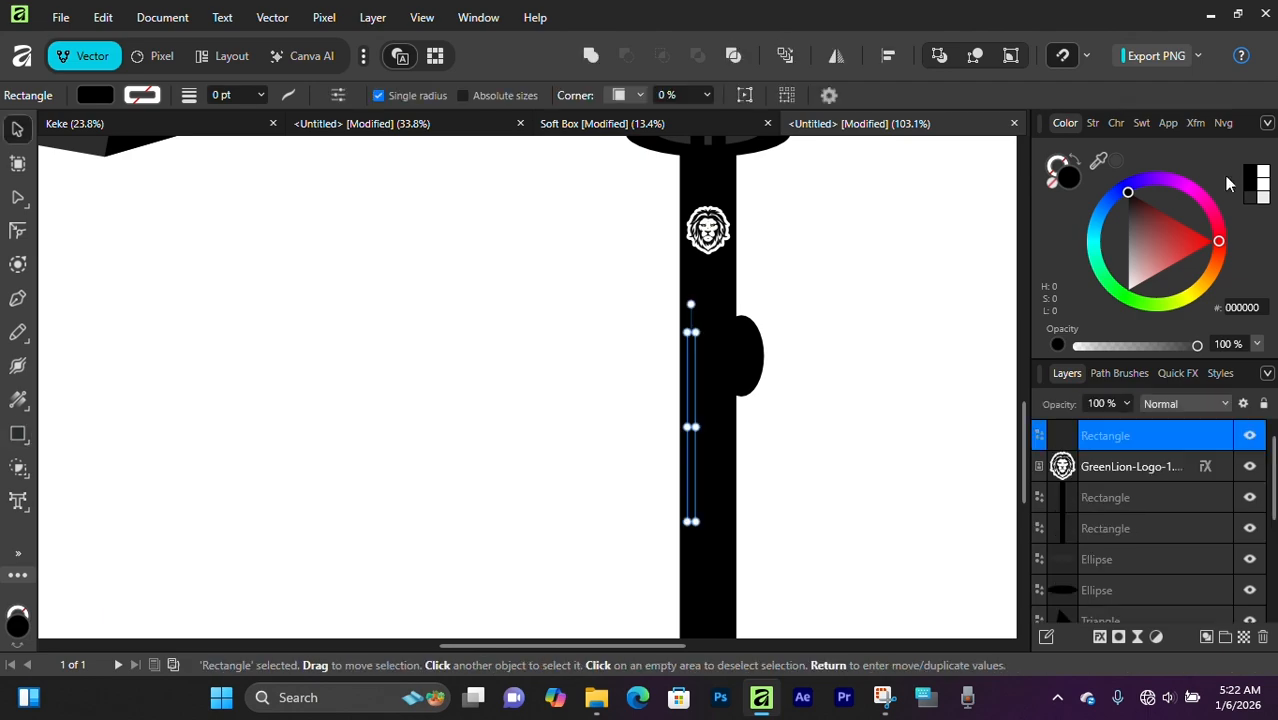
pyautogui.click(1264, 170)
# Duplicate the white strip and place the copy lower on the pole near its right edge.
pyautogui.moveTo(691, 383); pyautogui.dragTo(722, 567)
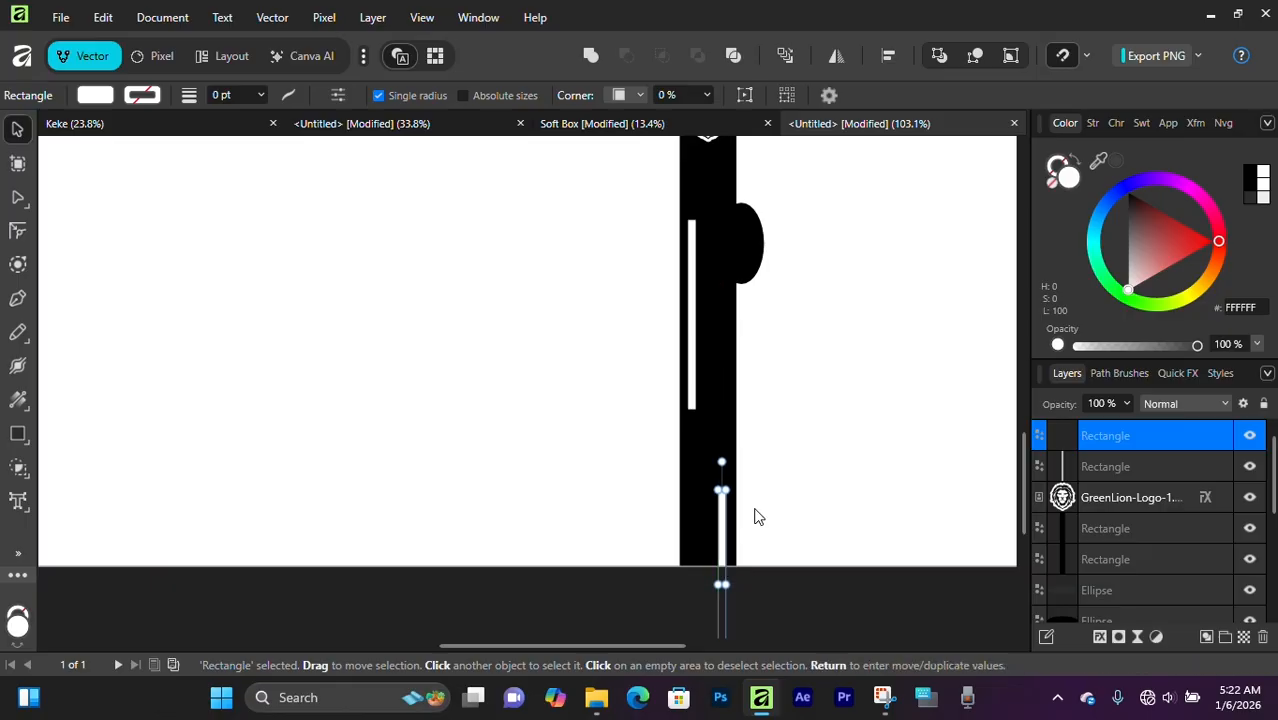
pyautogui.click(757, 514)
pyautogui.scroll(2, 742, 428)
pyautogui.scroll(-3, 742, 428)
pyautogui.scroll(4, 742, 428)
pyautogui.click(670, 404)
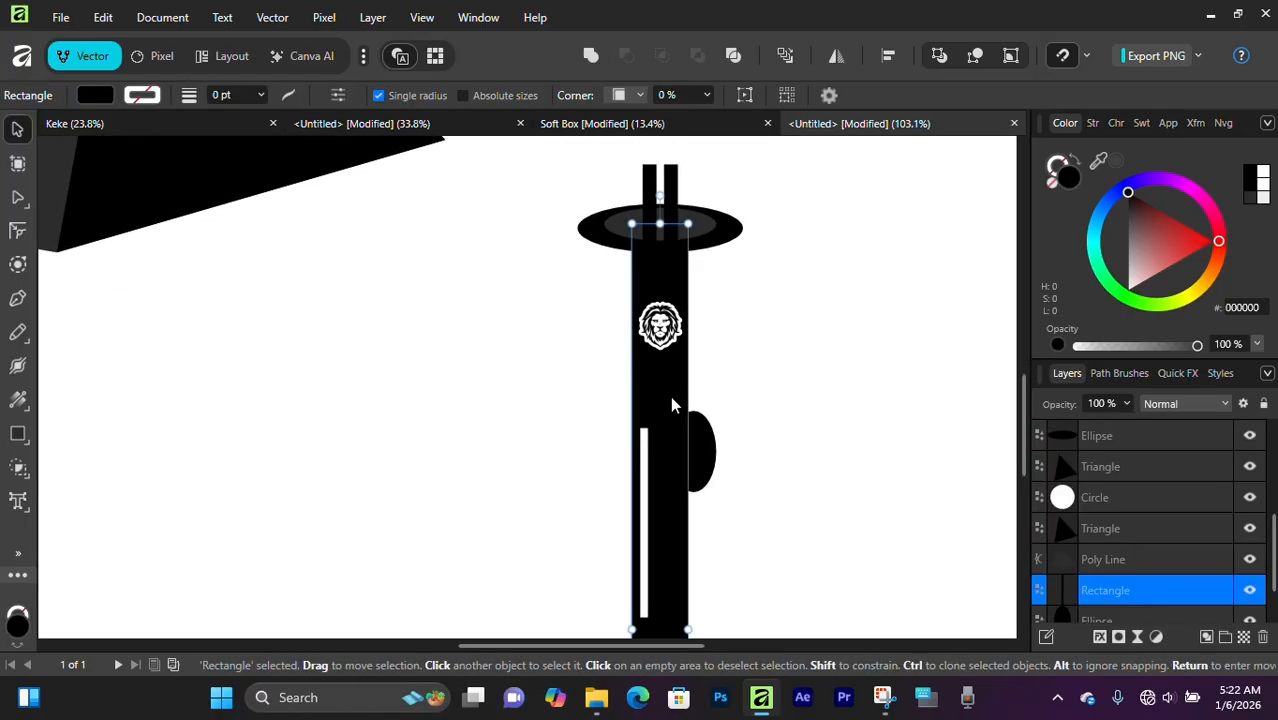
pyautogui.click(840, 348)
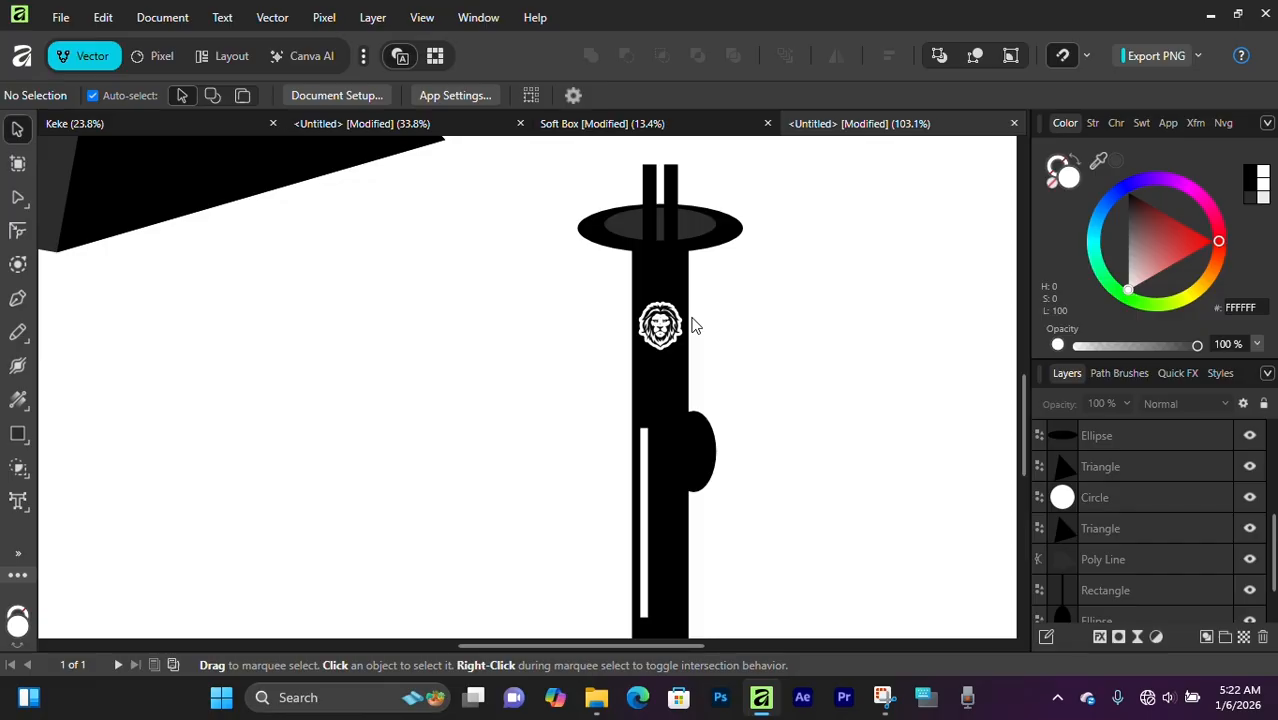
# Enable the 3D layer effect on the pole's main rectangle.
pyautogui.click(663, 380)
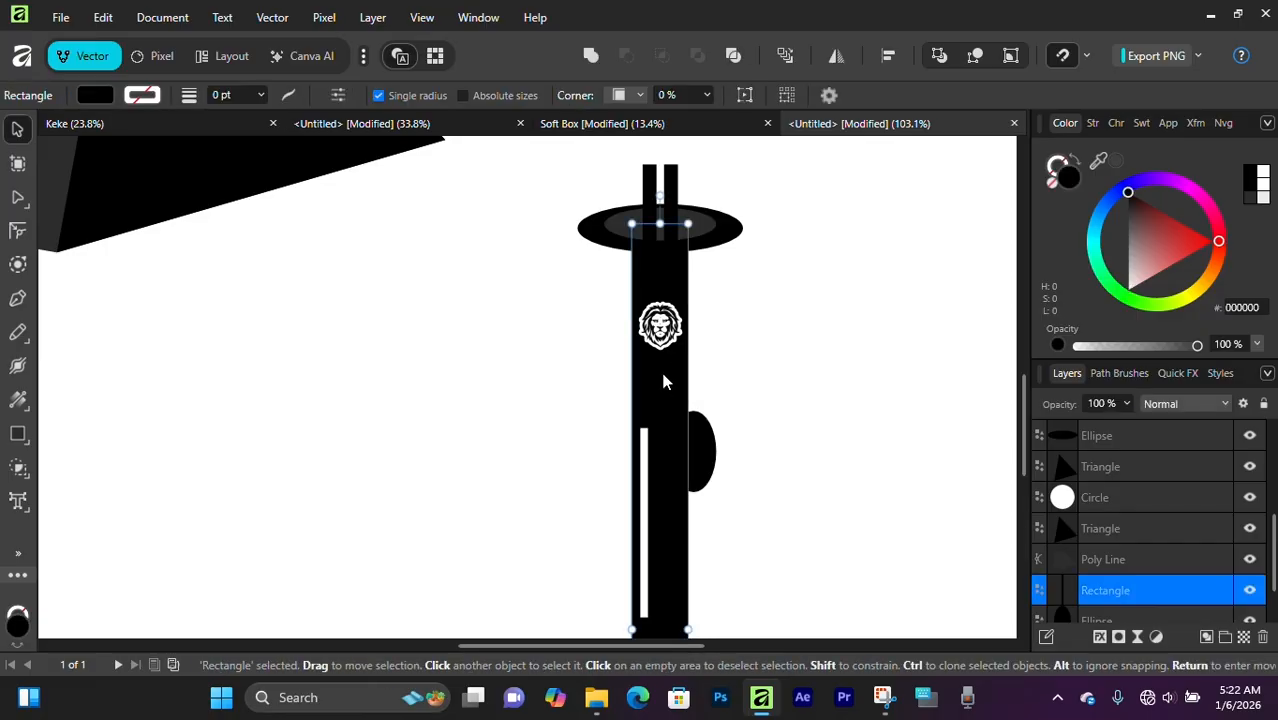
pyautogui.click(1098, 638)
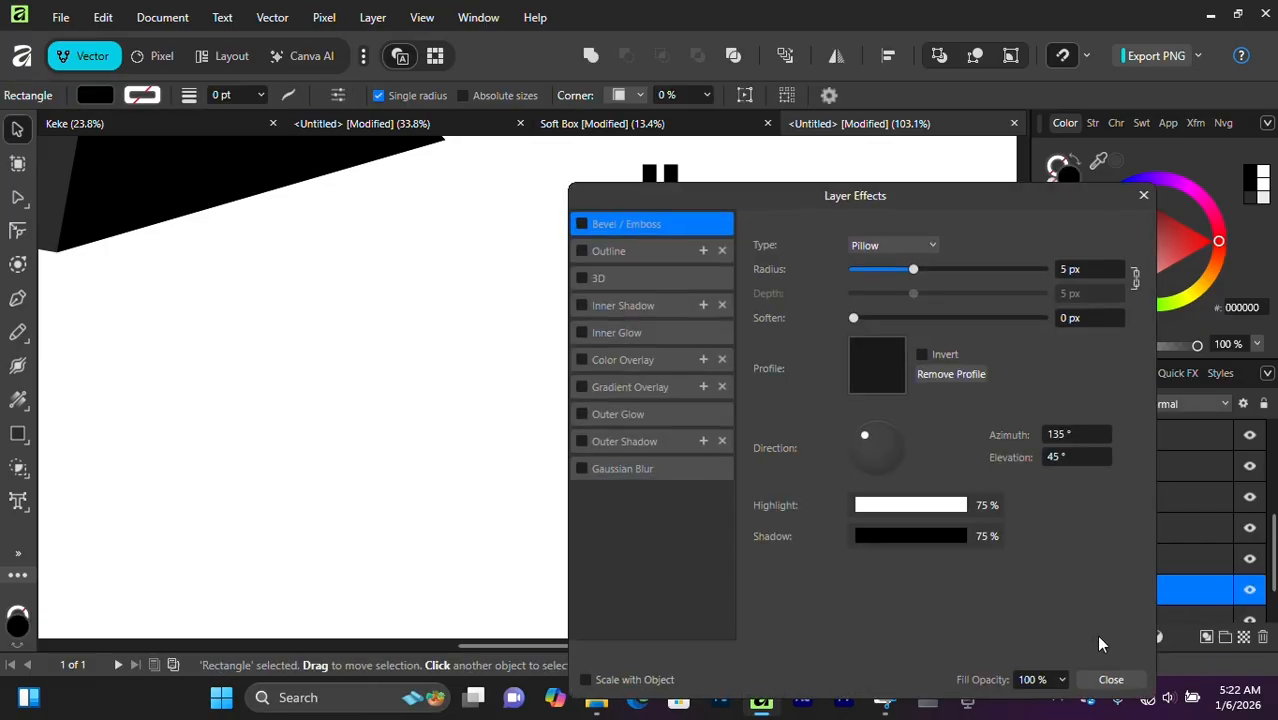
pyautogui.moveTo(623, 198); pyautogui.dragTo(806, 206)
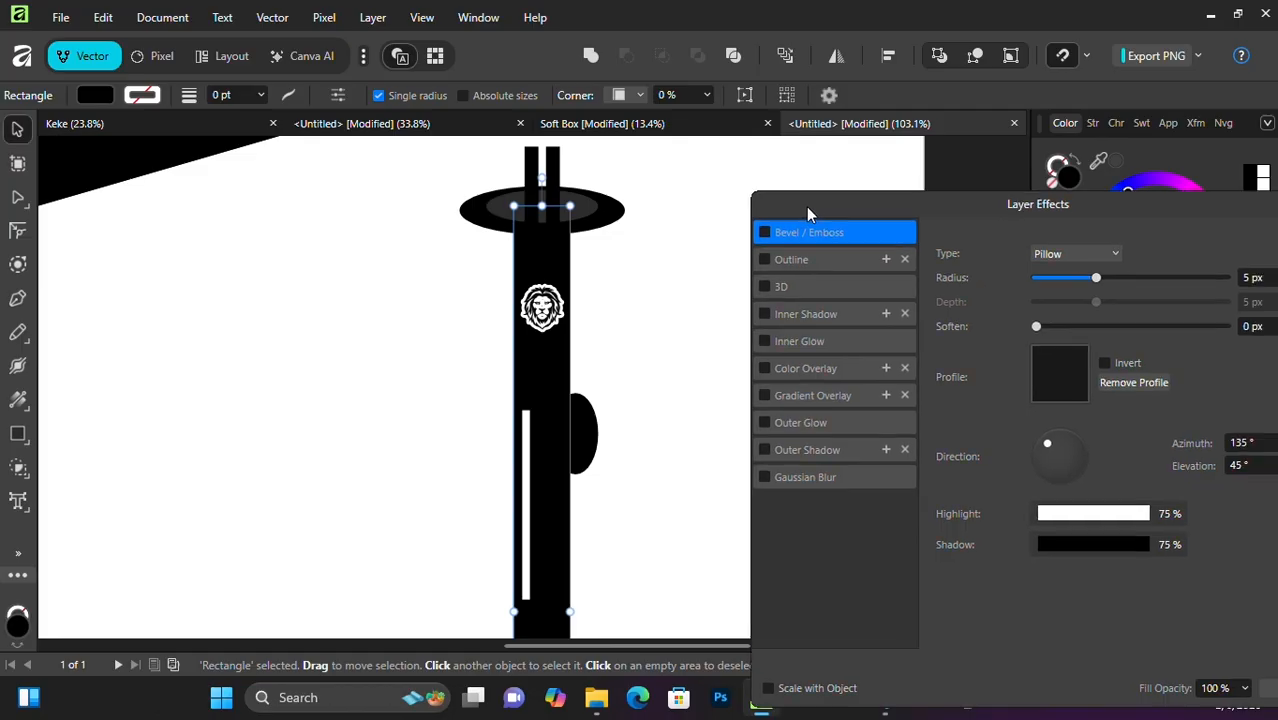
pyautogui.click(765, 287)
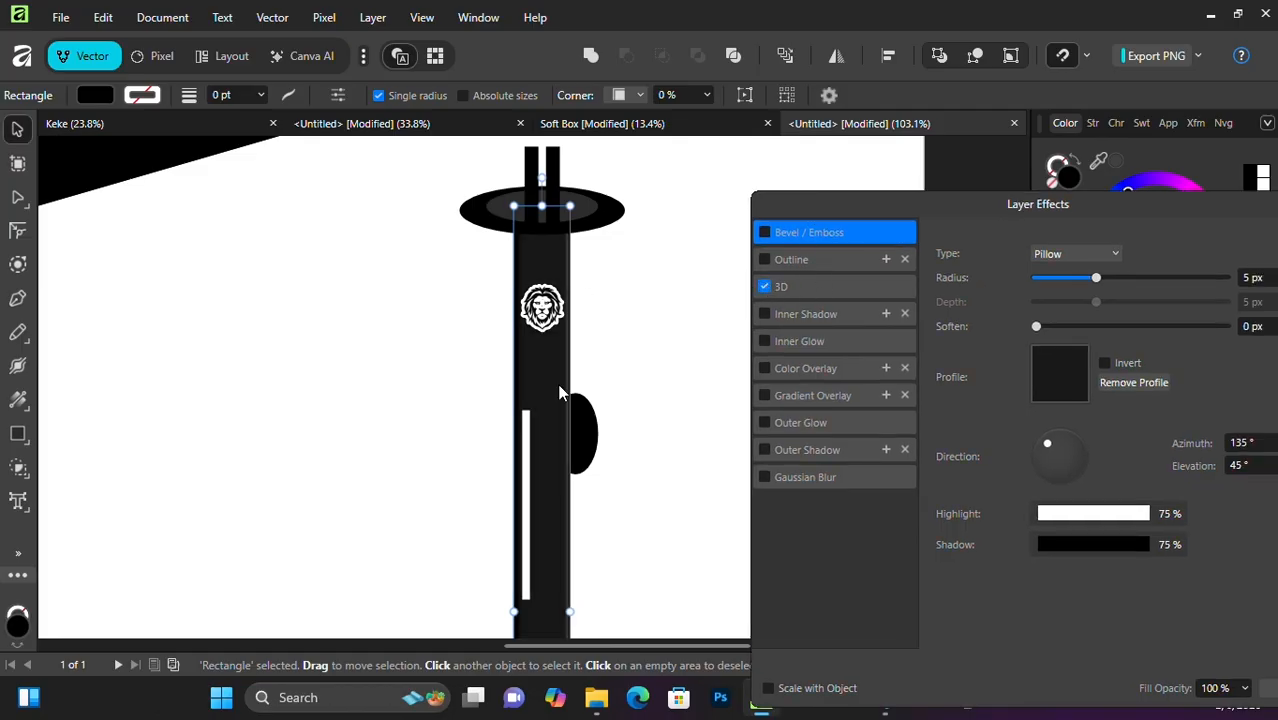
pyautogui.moveTo(1066, 205); pyautogui.dragTo(966, 200)
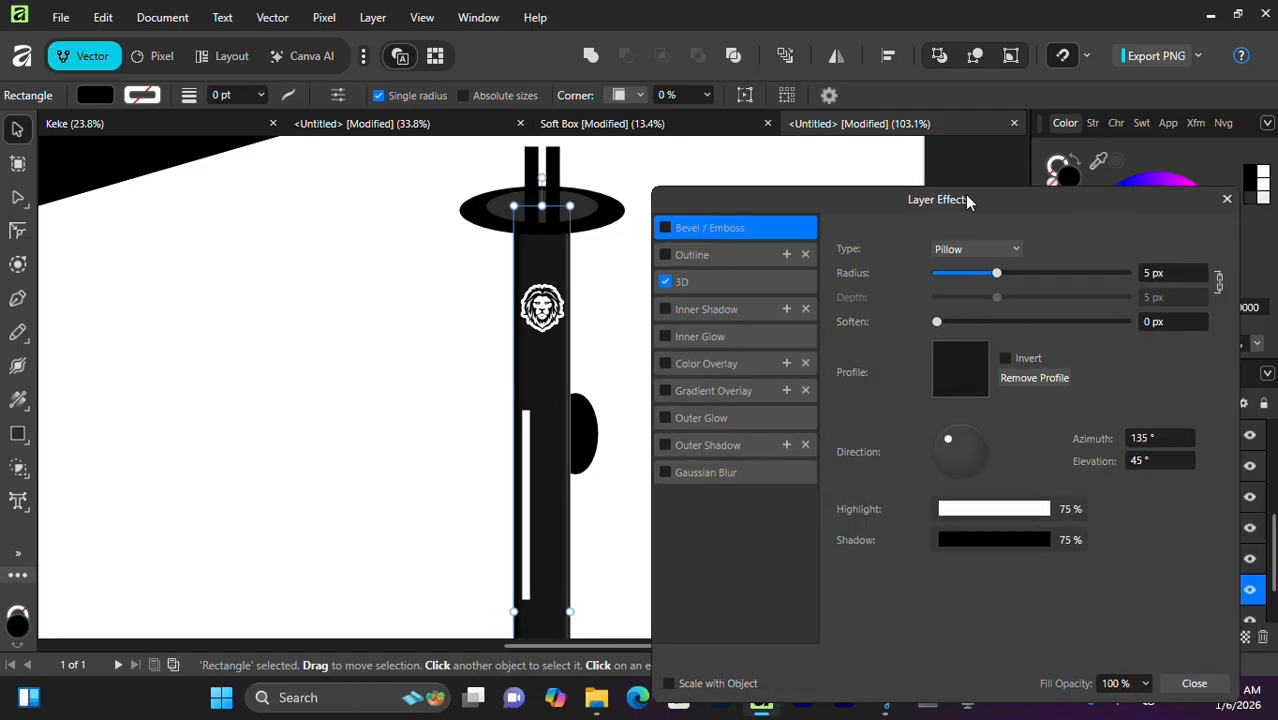
# Set the pole's 3D effect to a radius of 100 px and a soften value of 20 px.
pyautogui.click(736, 284)
pyautogui.click(1165, 251)
pyautogui.write('100')
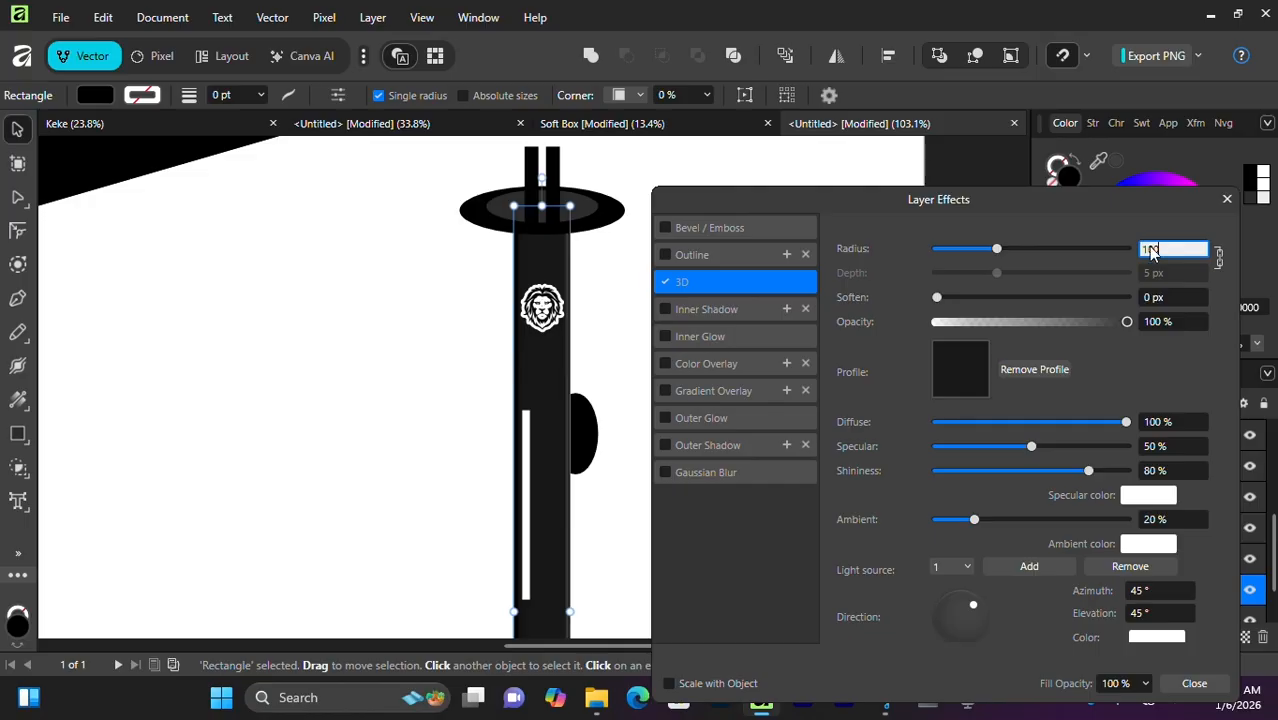
pyautogui.press('Return')
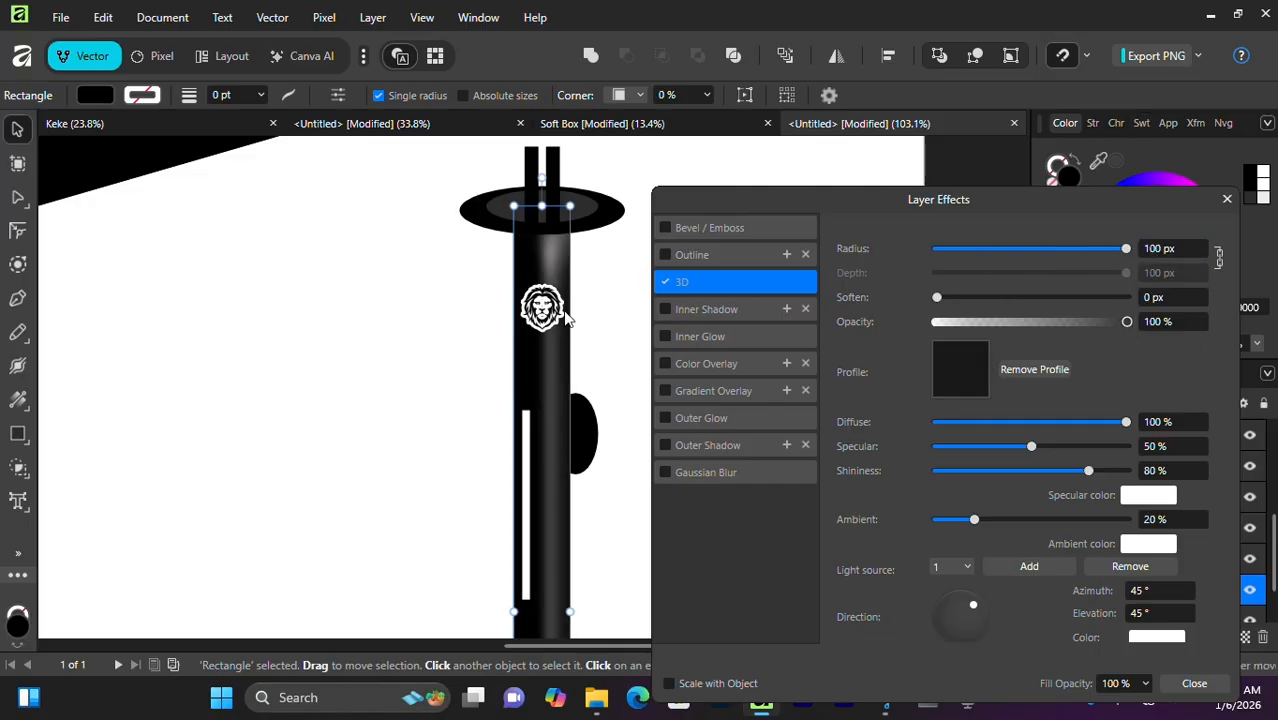
pyautogui.click(1160, 298)
pyautogui.write('2')
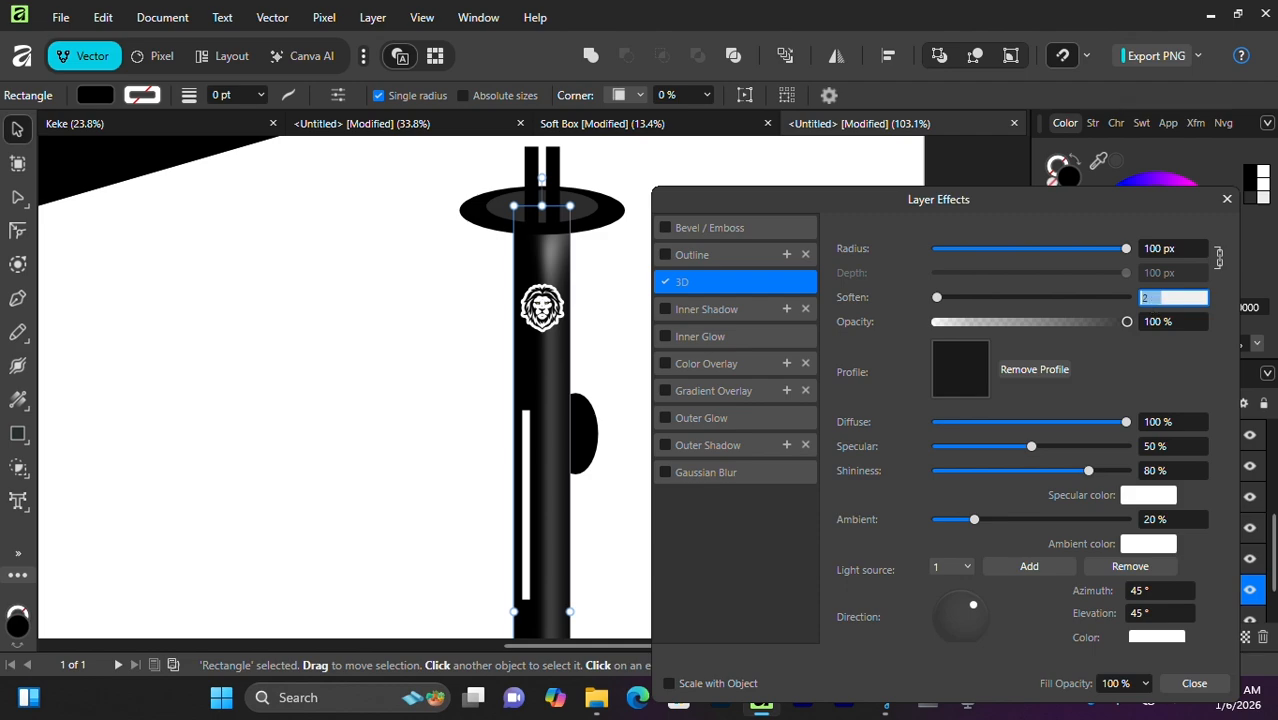
pyautogui.write('0')
pyautogui.press('Return')
# Set the pole's 3D effect to 94% specular, 76% shininess and 29% ambient.
pyautogui.click(1160, 322)
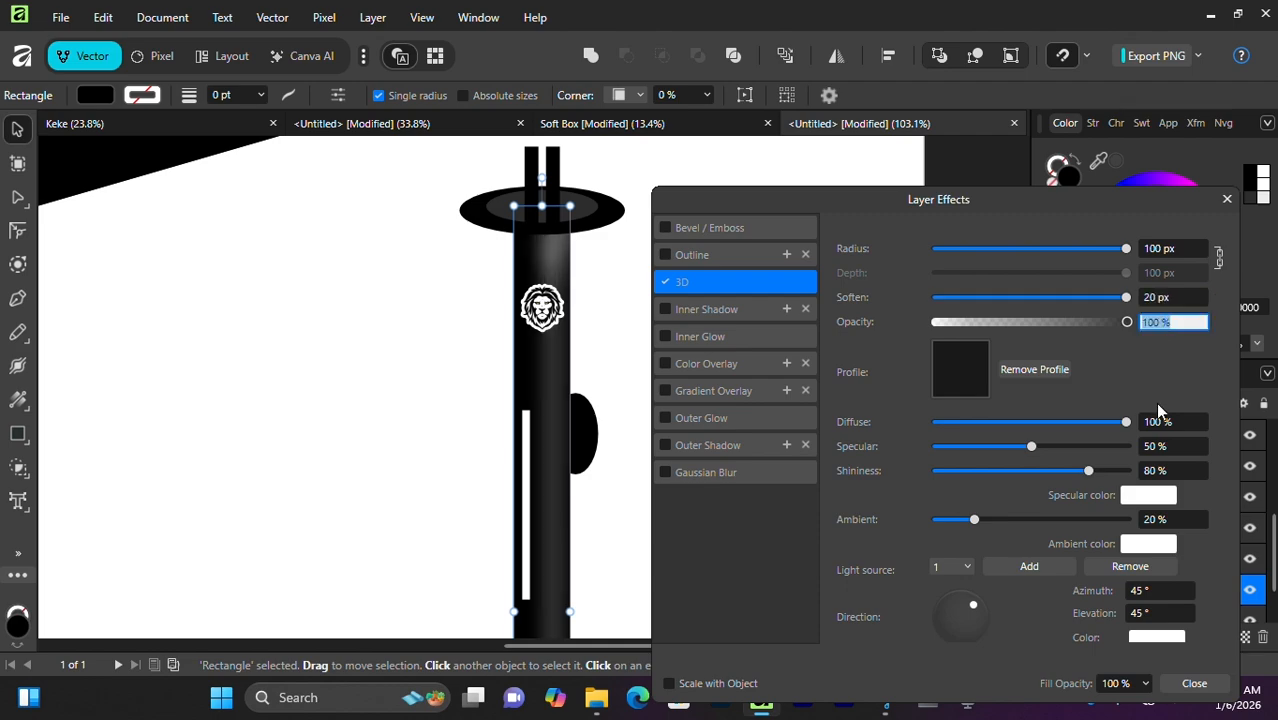
pyautogui.click(1150, 450)
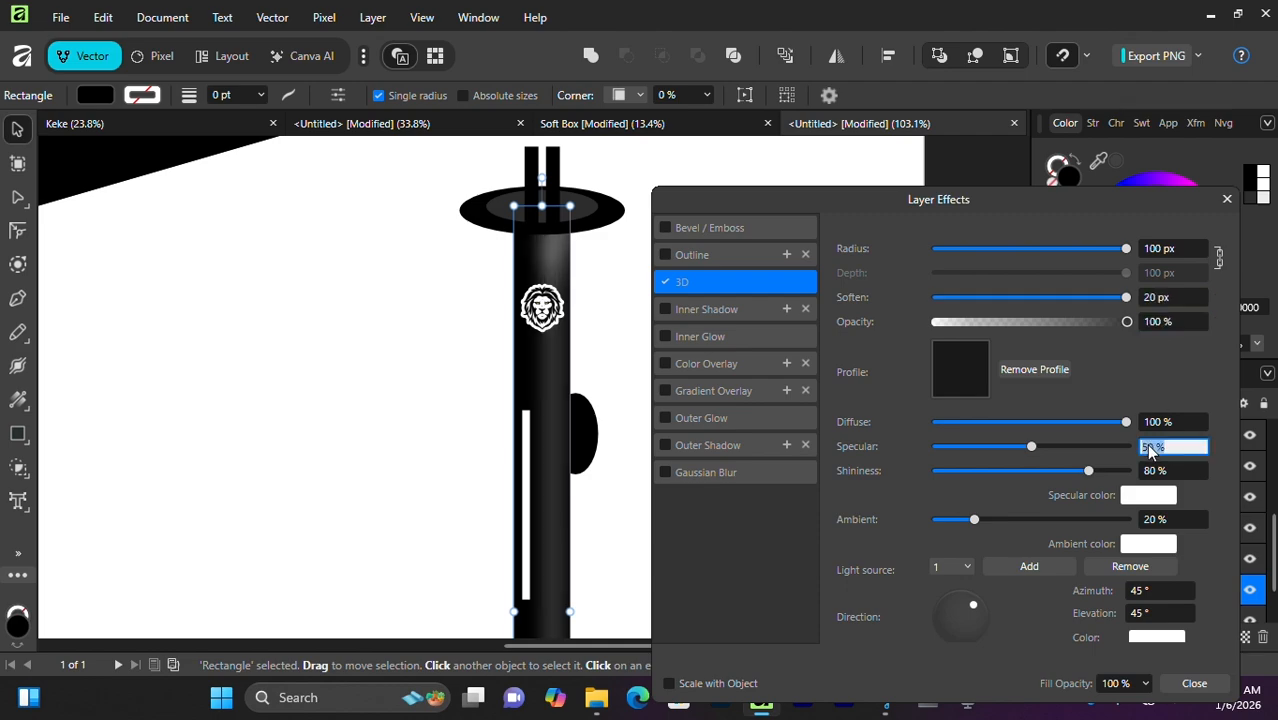
pyautogui.write('94')
pyautogui.press('Return')
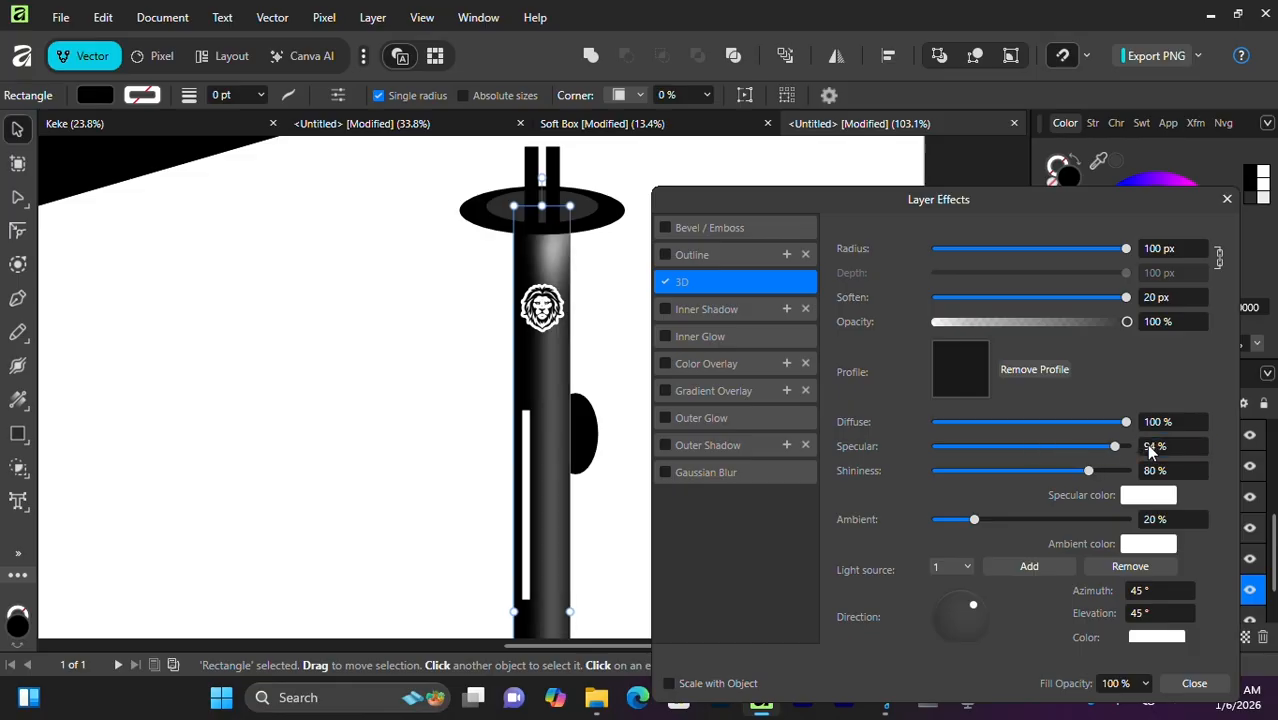
pyautogui.click(1155, 476)
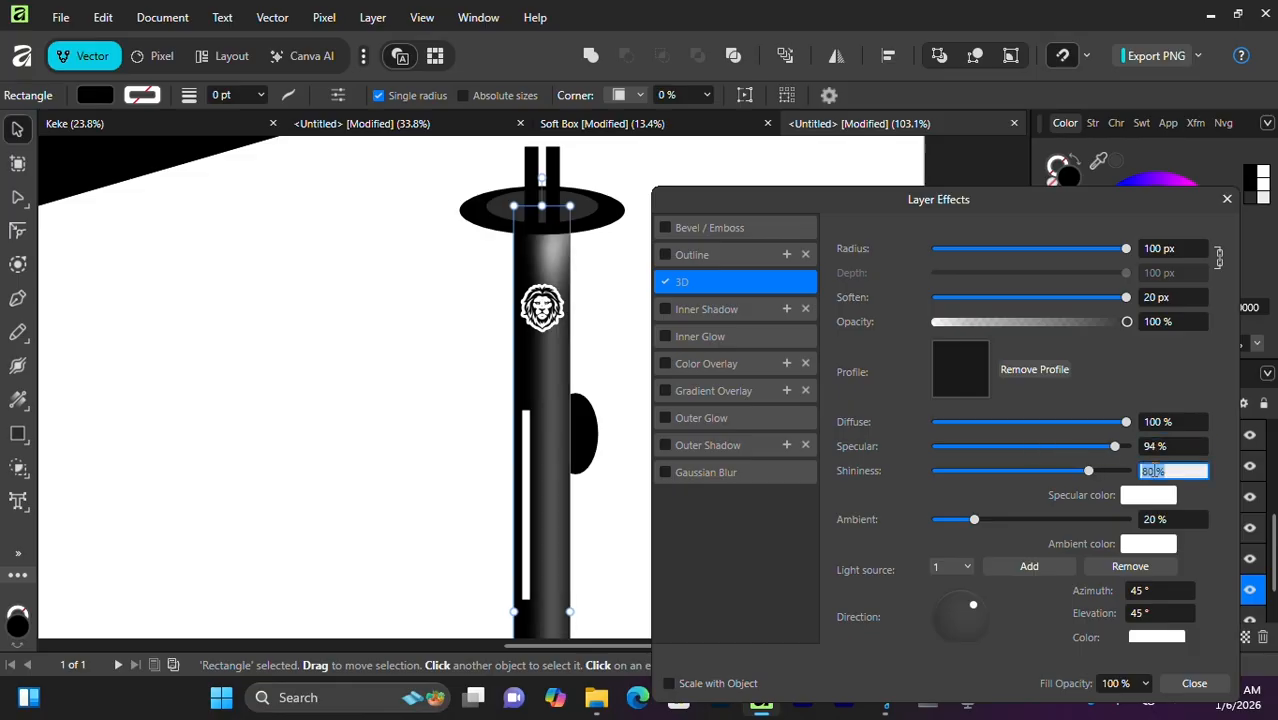
pyautogui.write('76')
pyautogui.press('Return')
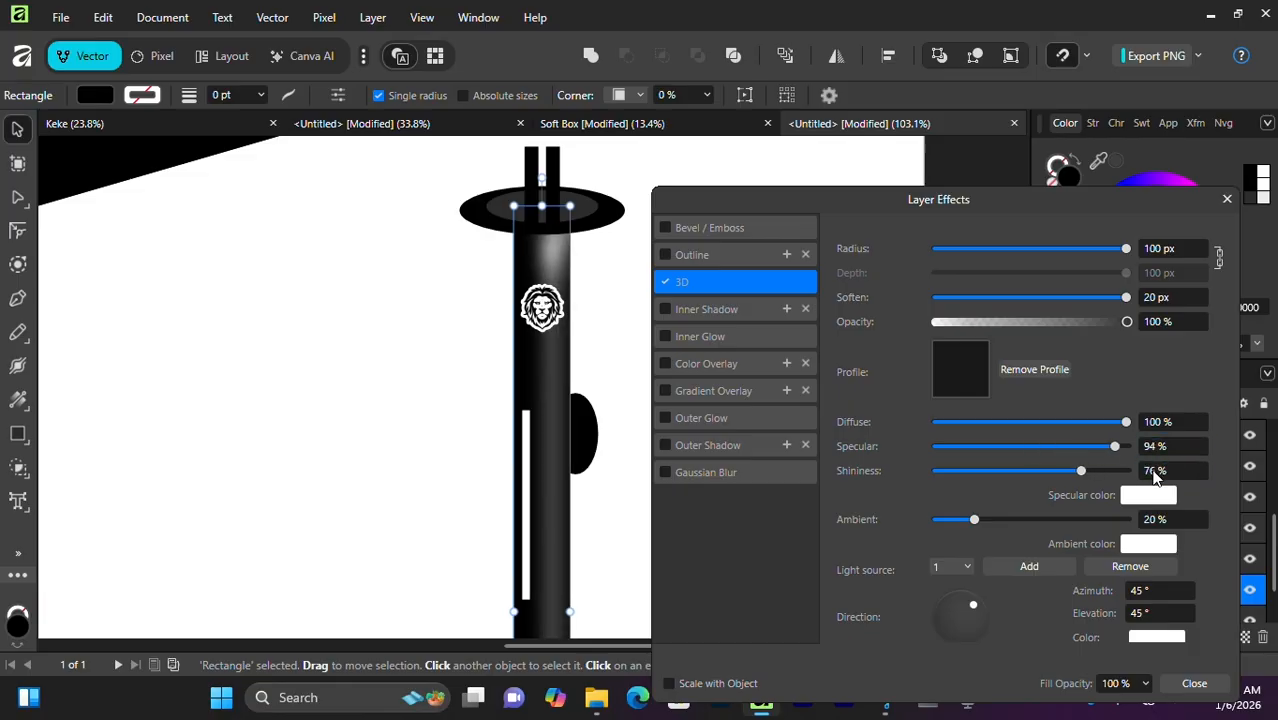
pyautogui.click(1164, 522)
pyautogui.write('29')
pyautogui.press('Return')
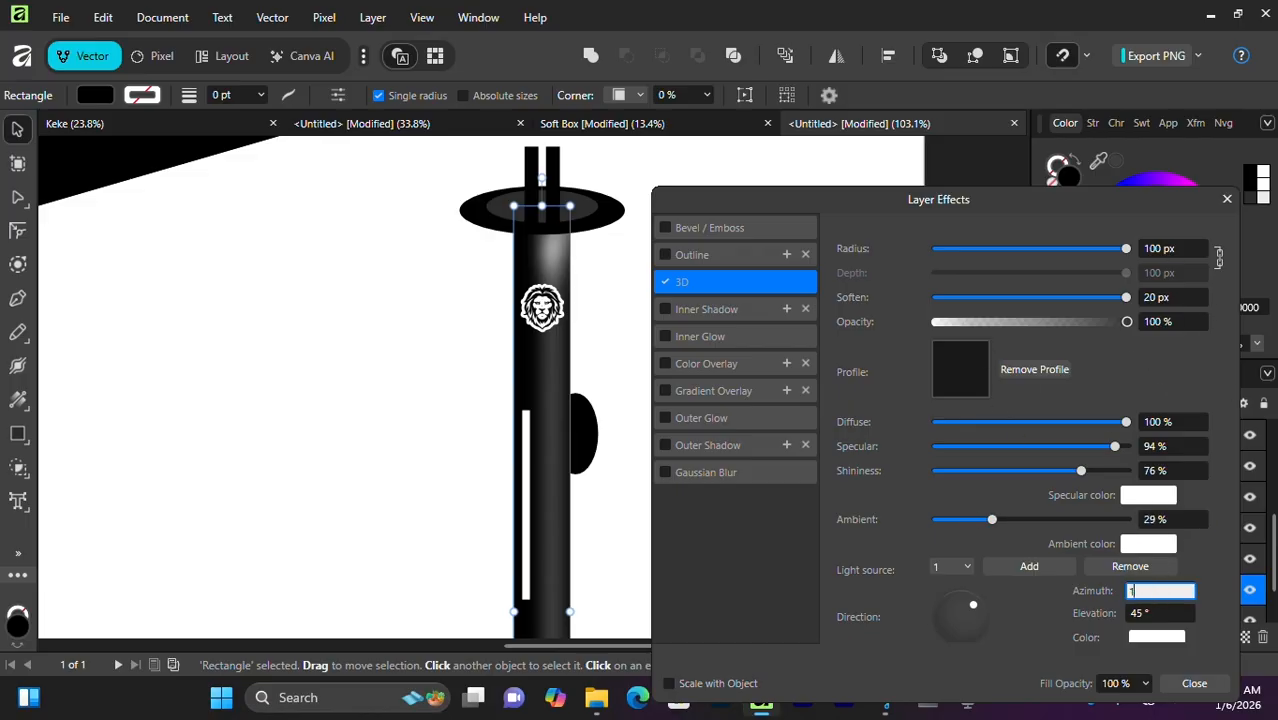
# Aim the pole's 3D light at an azimuth of 164° and an elevation of 42°, and close the effect settings.
pyautogui.press('Tab')
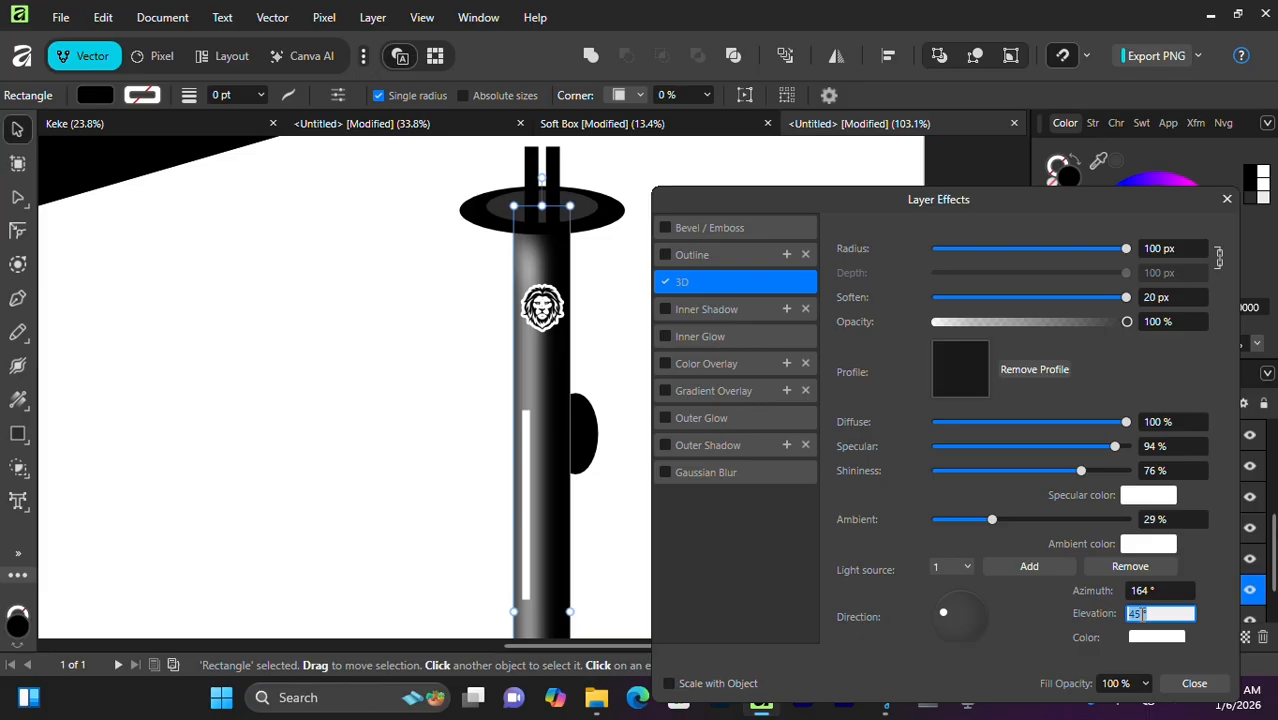
pyautogui.write('42')
pyautogui.press('Return')
pyautogui.click(1227, 199)
# Examine the shading along the length of the pole, from the pin mount to the lower white strip.
pyautogui.scroll(-6, 652, 380)
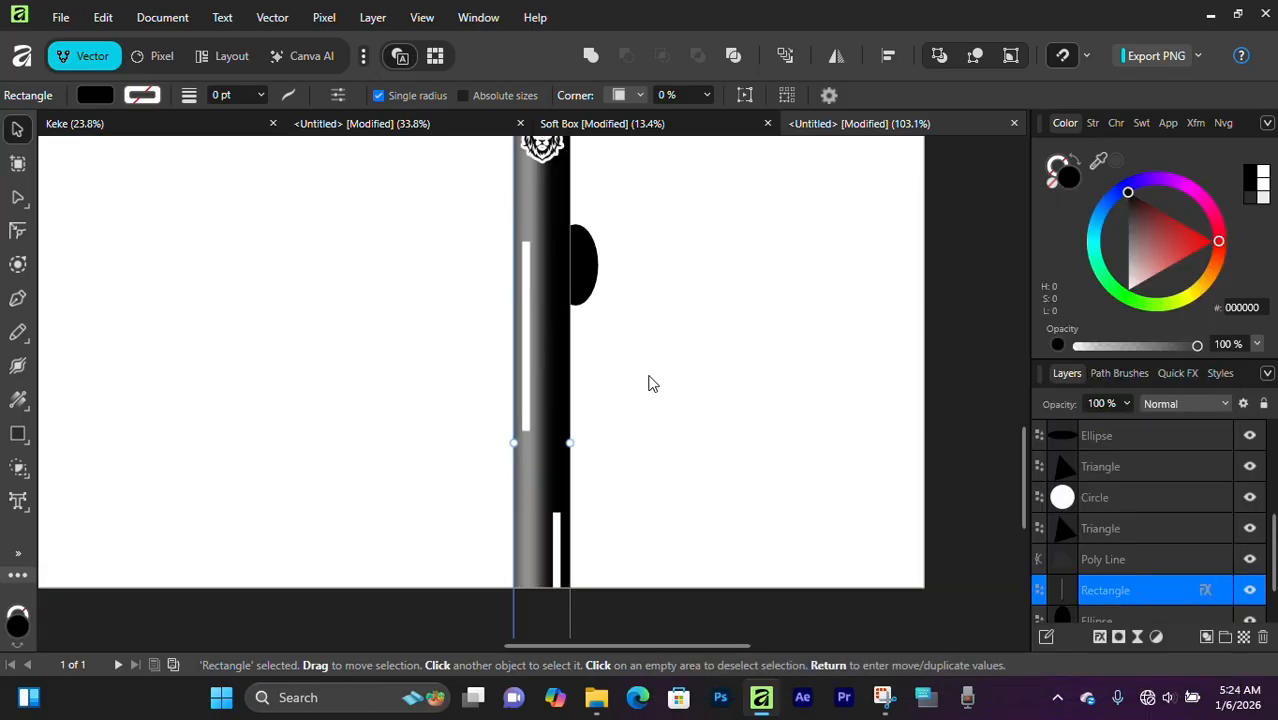
pyautogui.click(650, 380)
pyautogui.scroll(7, 559, 403)
pyautogui.scroll(-2, 557, 403)
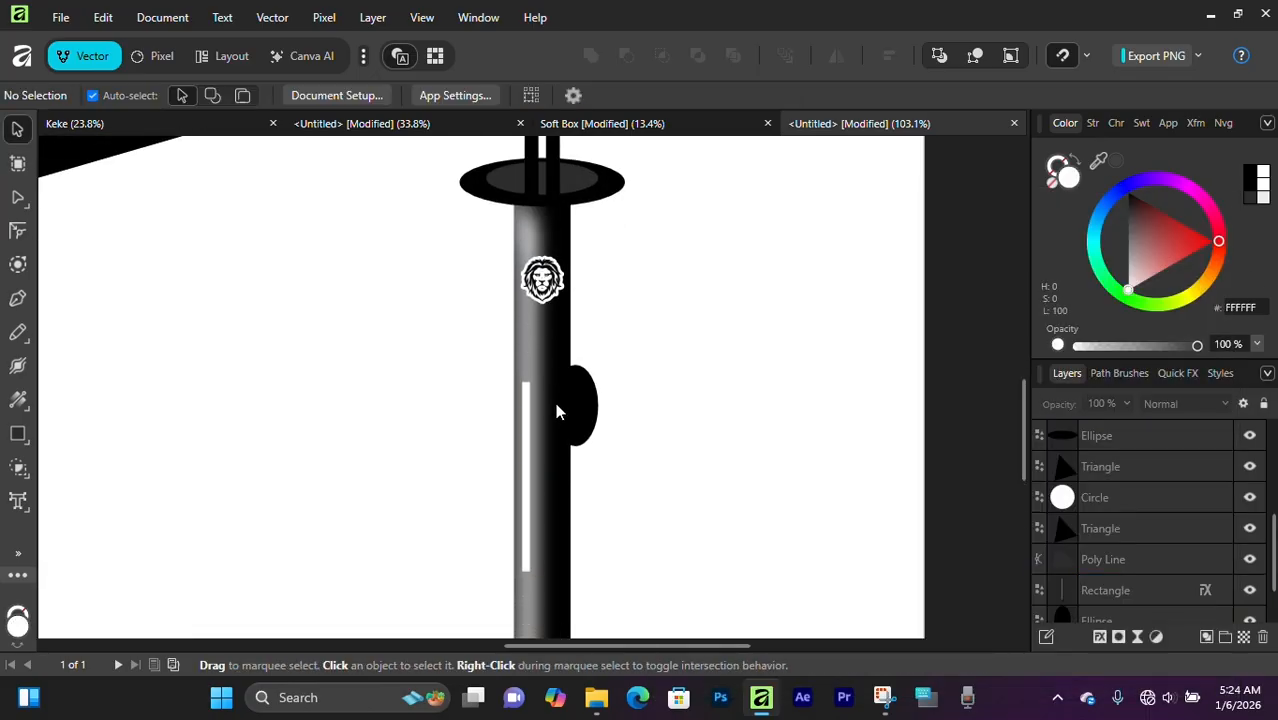
pyautogui.scroll(-1, 559, 425)
pyautogui.scroll(3, 562, 436)
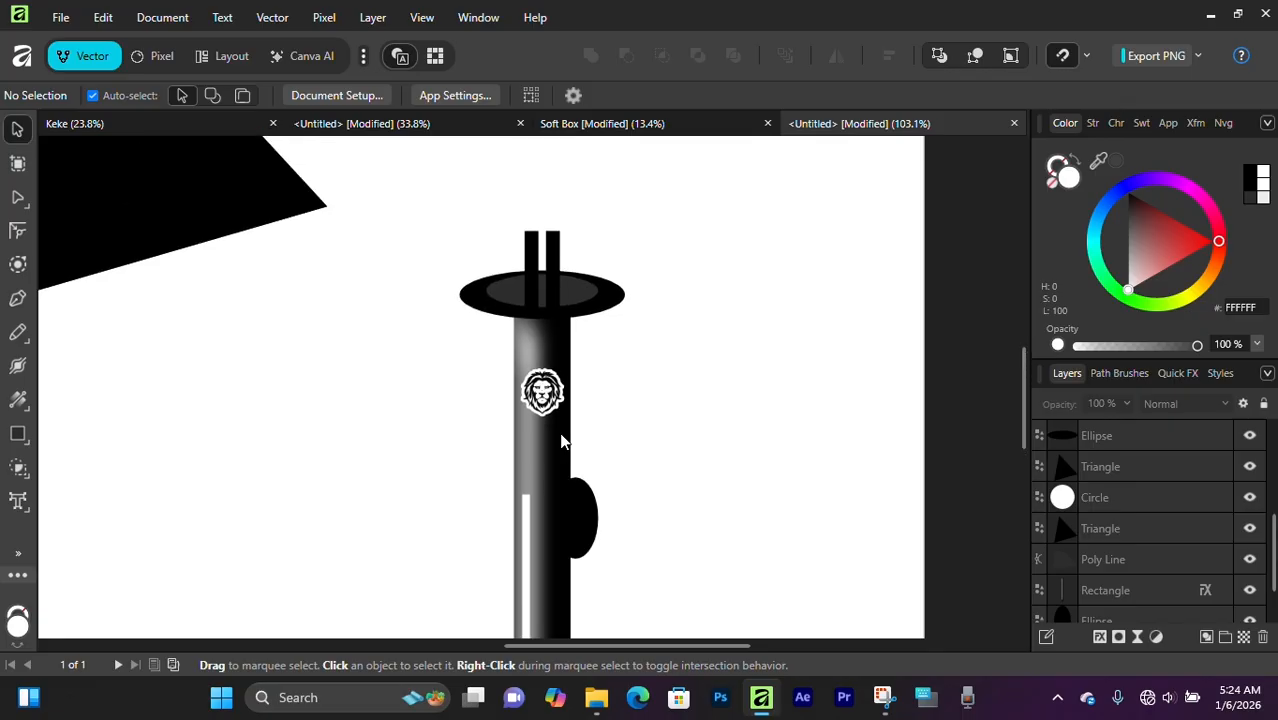
pyautogui.scroll(2, 561, 441)
pyautogui.scroll(-3, 620, 442)
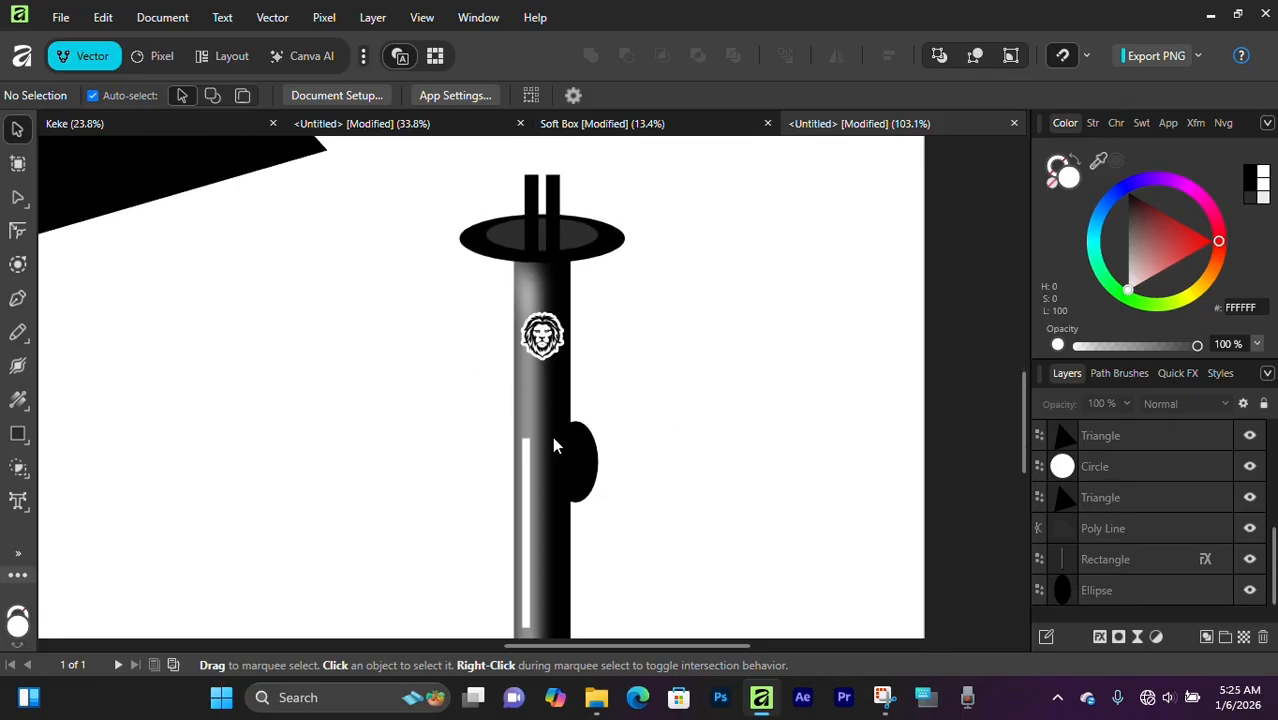
# Copy the pole rectangle's 3D effect onto the side knob ellipse.
pyautogui.click(577, 460)
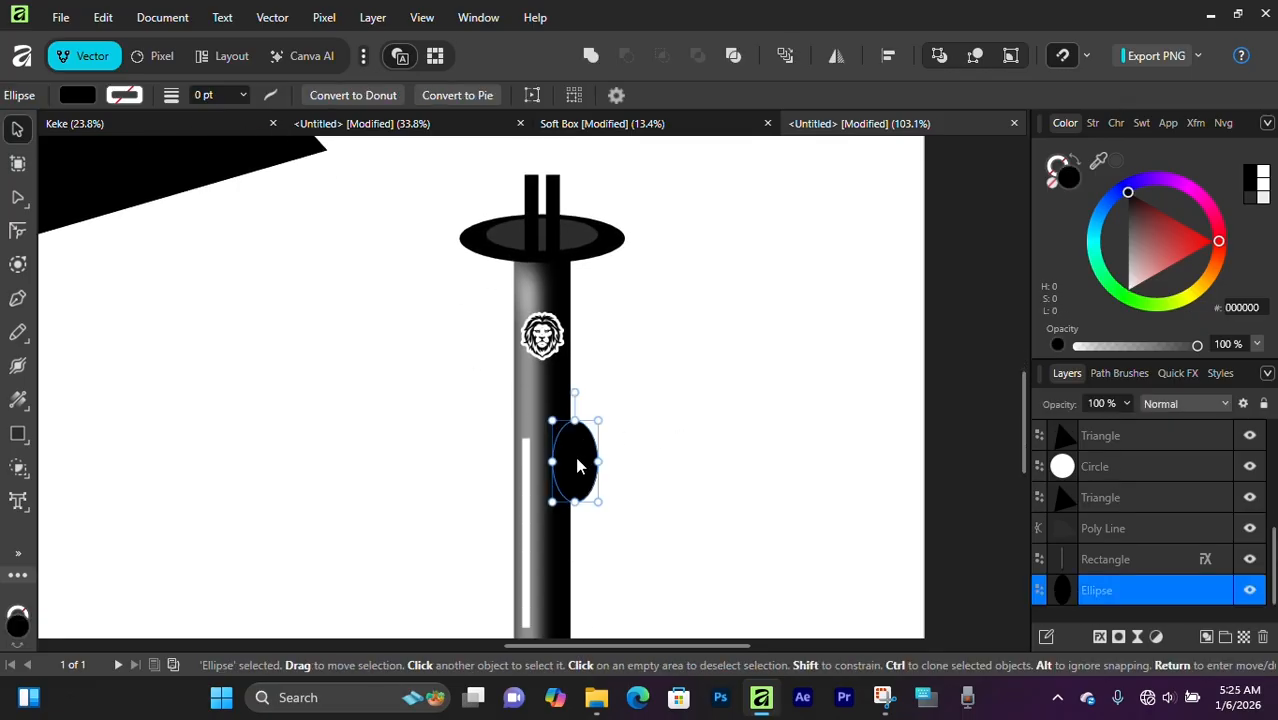
pyautogui.click(1192, 563)
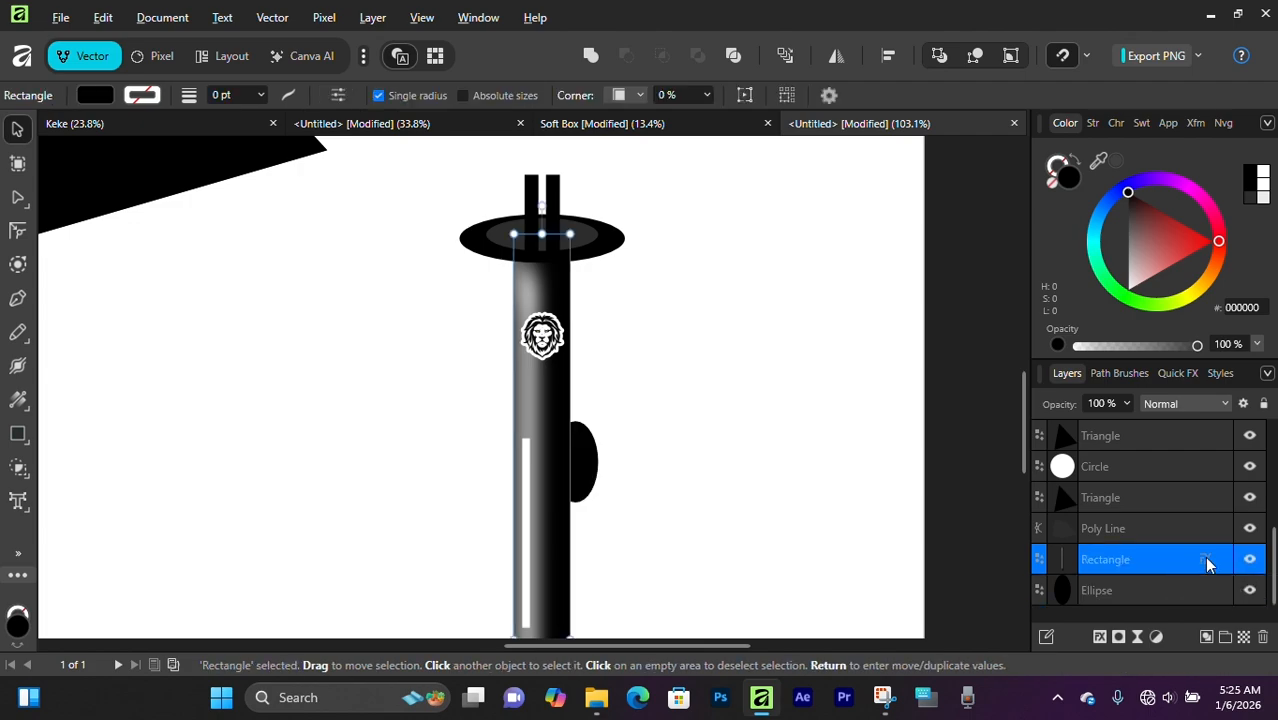
pyautogui.moveTo(1207, 565); pyautogui.dragTo(1172, 594)
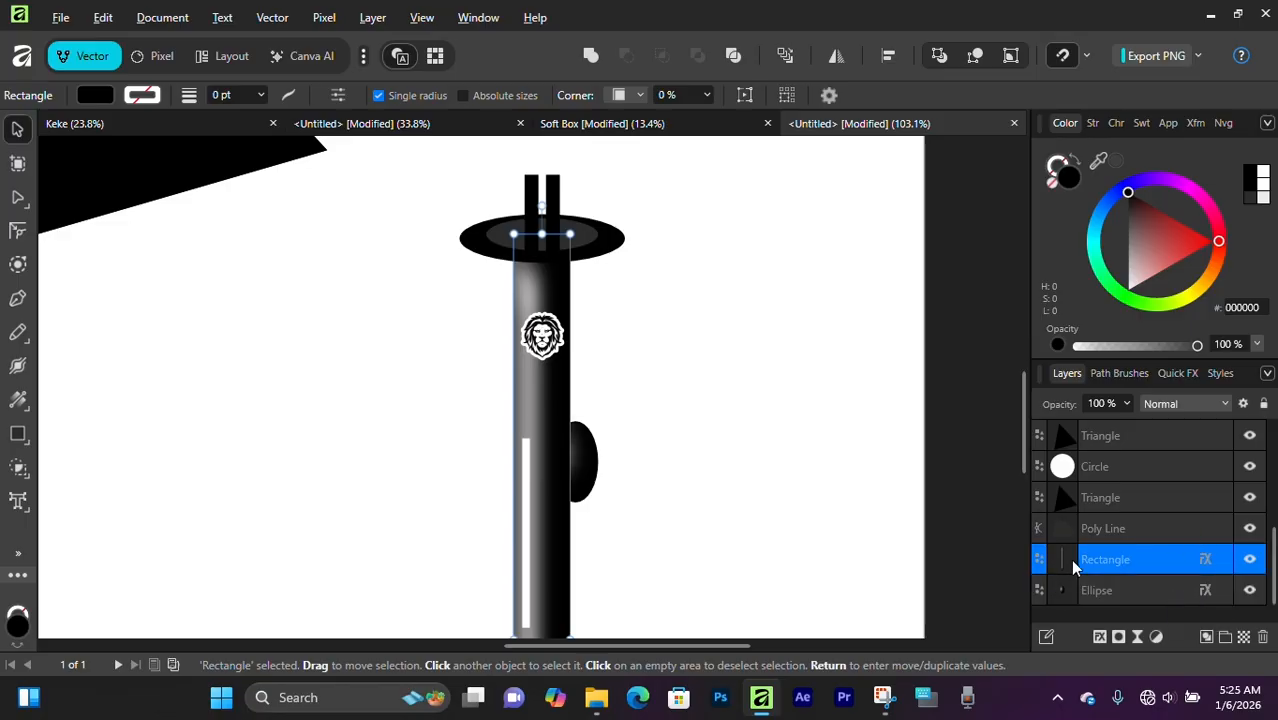
# Open the side knob's 3D effect settings and aim its light at about 16.4° azimuth and 71.2° elevation.
pyautogui.scroll(5, 595, 462)
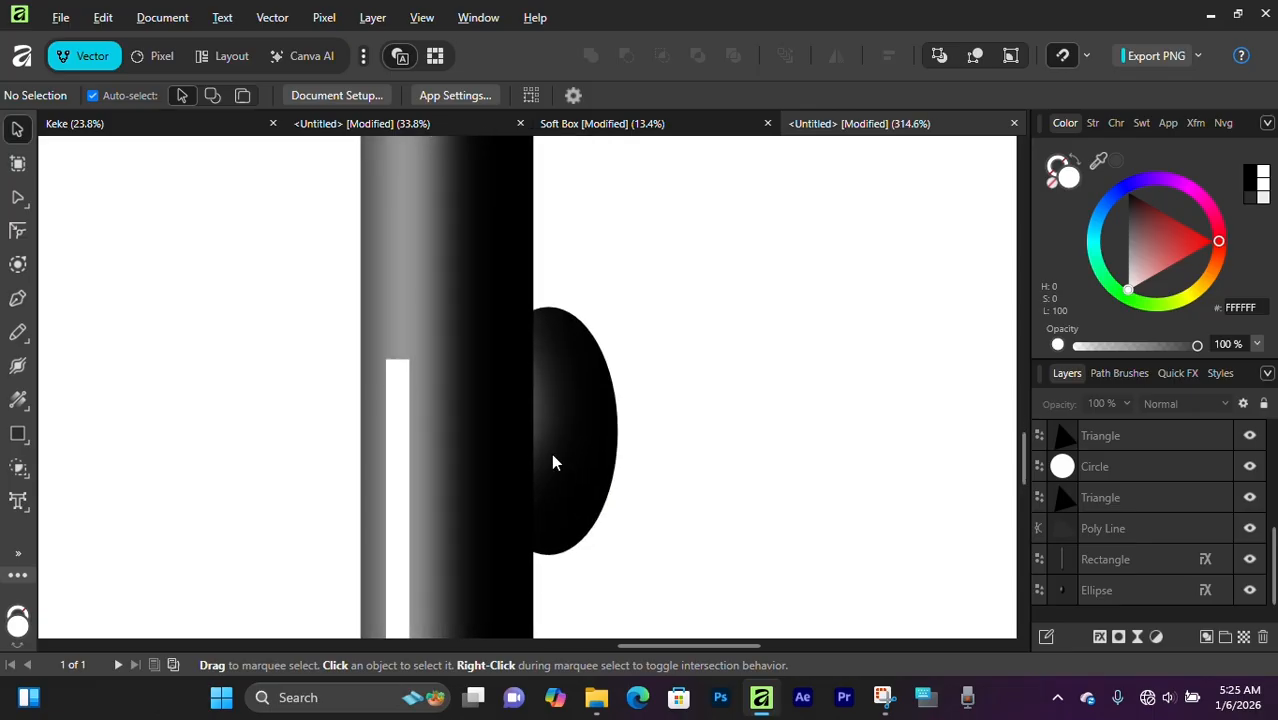
pyautogui.click(1174, 591)
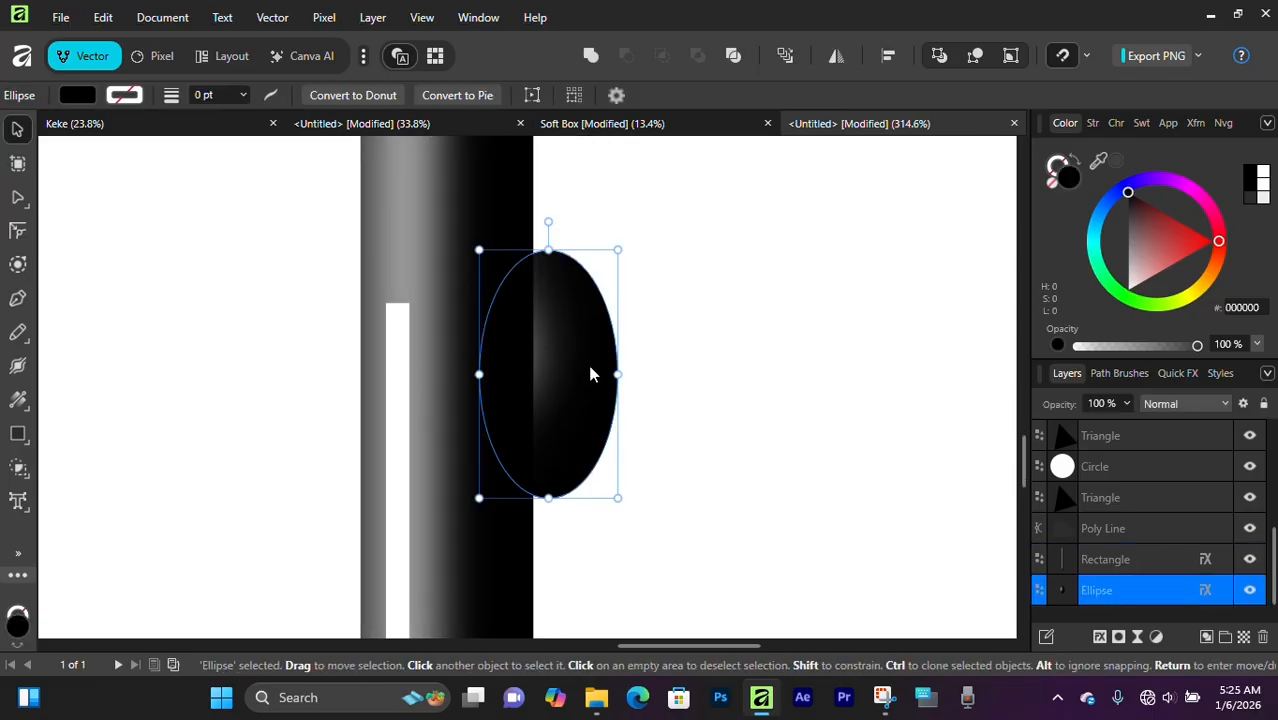
pyautogui.click(1205, 590)
pyautogui.moveTo(942, 612)
pyautogui.mouseDown()
pyautogui.moveTo(949, 599)
pyautogui.moveTo(967, 614)
pyautogui.mouseUp()
pyautogui.click(960, 365)
pyautogui.click(897, 368)
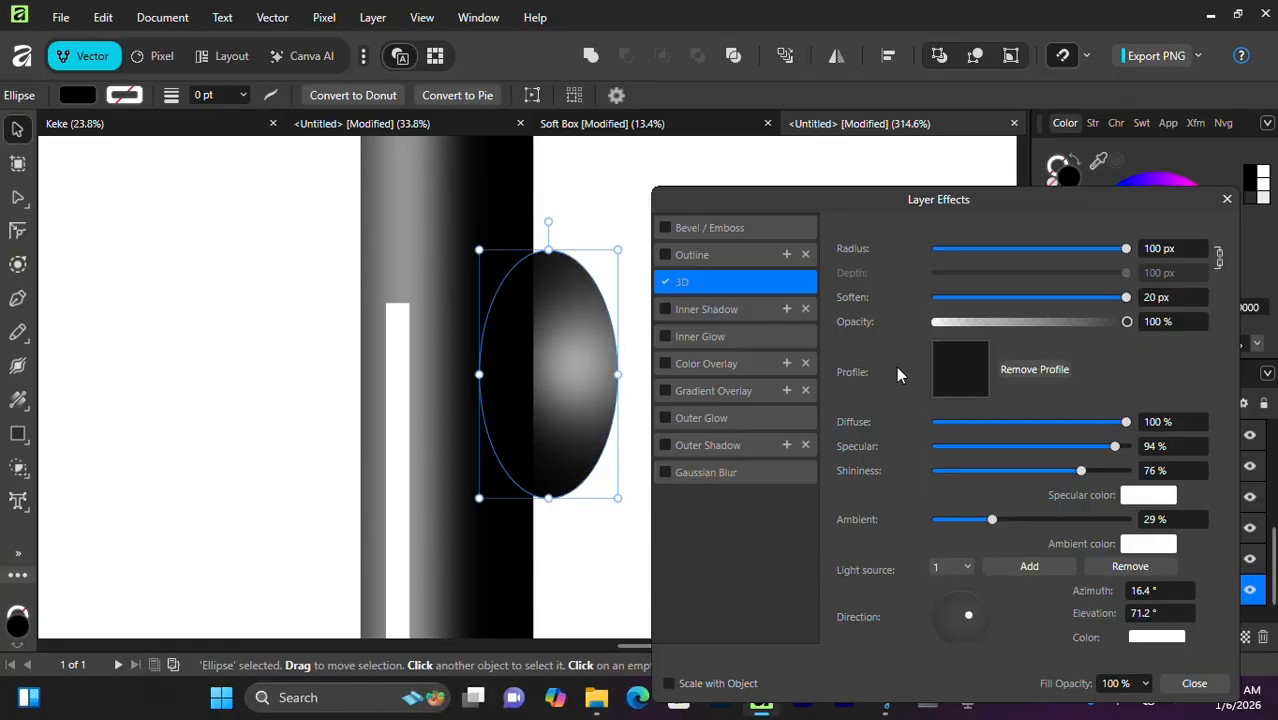
pyautogui.moveTo(1120, 225); pyautogui.dragTo(1091, 212)
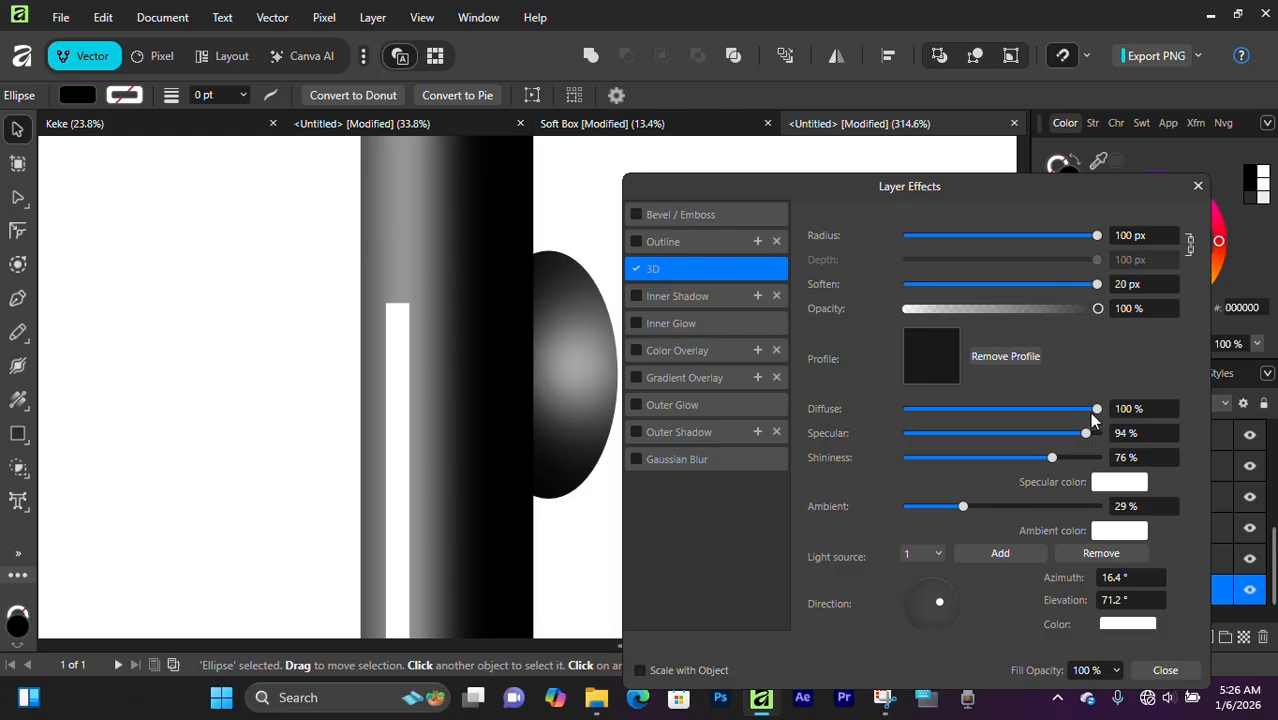
# Set the side knob's 3D effect to 100% specular and 69% shininess, with light at about 1.8° azimuth and 55.7° elevation.
pyautogui.moveTo(1086, 433)
pyautogui.mouseDown()
pyautogui.moveTo(978, 440)
pyautogui.moveTo(1108, 436)
pyautogui.mouseUp()
pyautogui.moveTo(925, 590)
pyautogui.mouseDown()
pyautogui.moveTo(948, 597)
pyautogui.moveTo(940, 583)
pyautogui.moveTo(946, 603)
pyautogui.mouseUp()
pyautogui.moveTo(963, 506)
pyautogui.mouseDown()
pyautogui.moveTo(1078, 506)
pyautogui.moveTo(1007, 506)
pyautogui.mouseUp()
pyautogui.hotkey('ctrl', 'z')
pyautogui.moveTo(1050, 458)
pyautogui.mouseDown()
pyautogui.moveTo(1066, 460)
pyautogui.moveTo(1035, 459)
pyautogui.mouseUp()
pyautogui.scroll(-8, 567, 340)
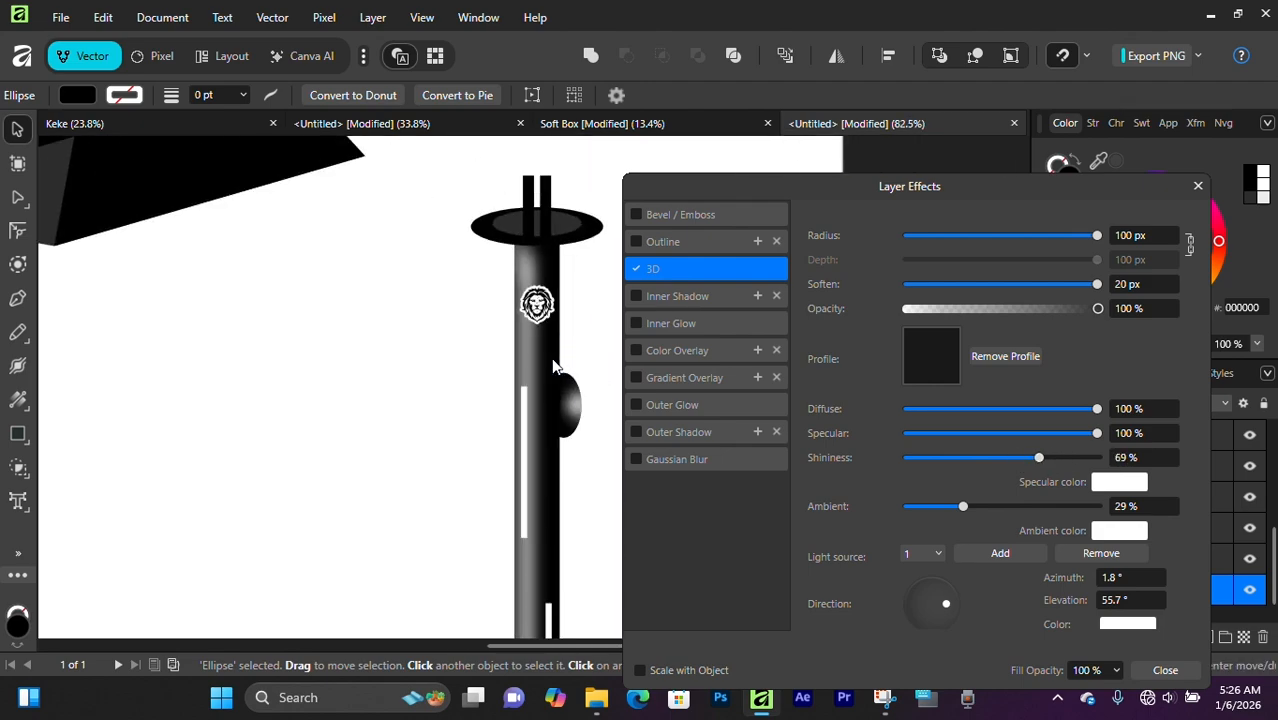
pyautogui.click(1198, 186)
pyautogui.click(693, 312)
# Select the four shapes of the soft box head and move them onto the top of the pole's mount.
pyautogui.scroll(-6, 551, 377)
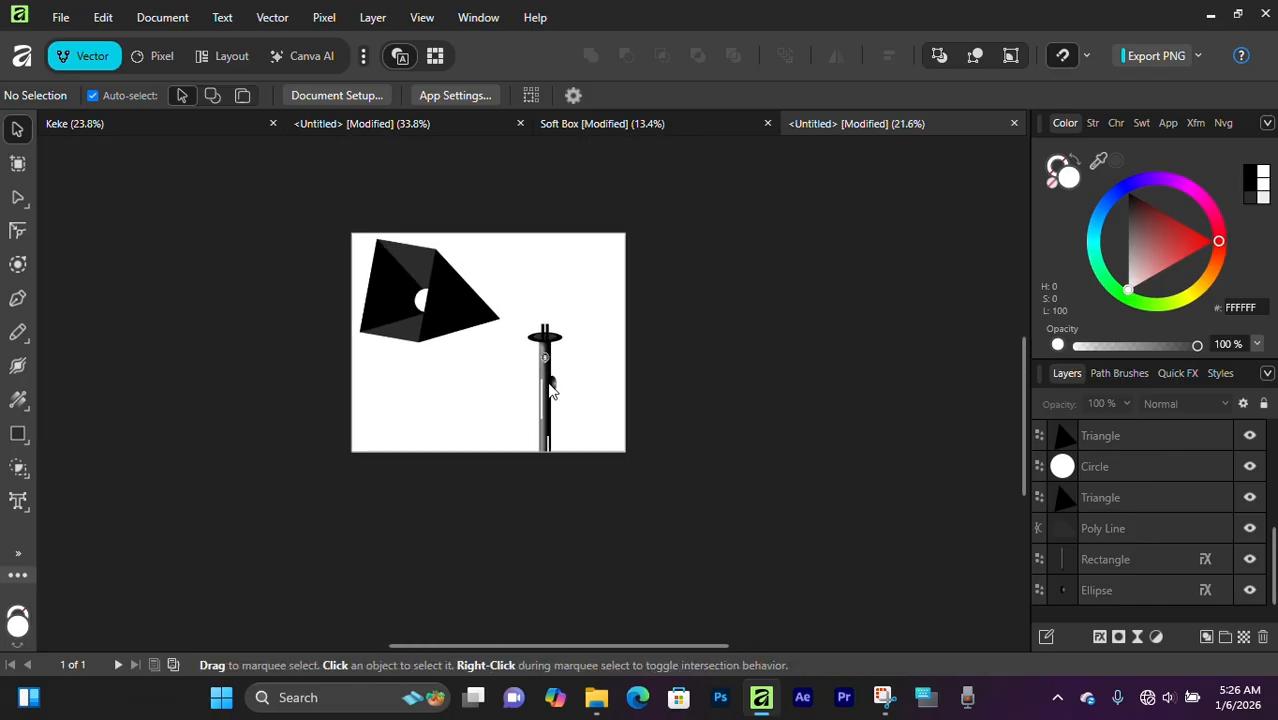
pyautogui.scroll(6, 553, 379)
pyautogui.click(569, 382)
pyautogui.click(757, 360)
pyautogui.moveTo(573, 308); pyautogui.dragTo(722, 619)
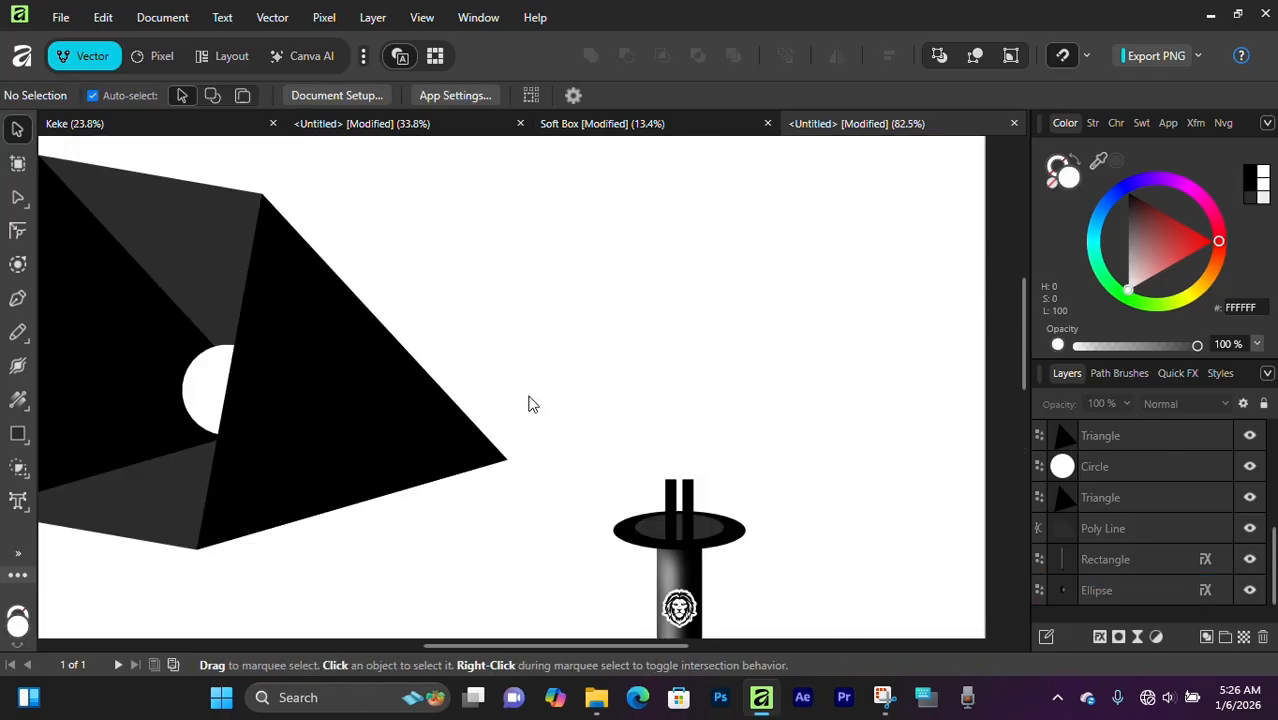
pyautogui.scroll(-4, 600, 386)
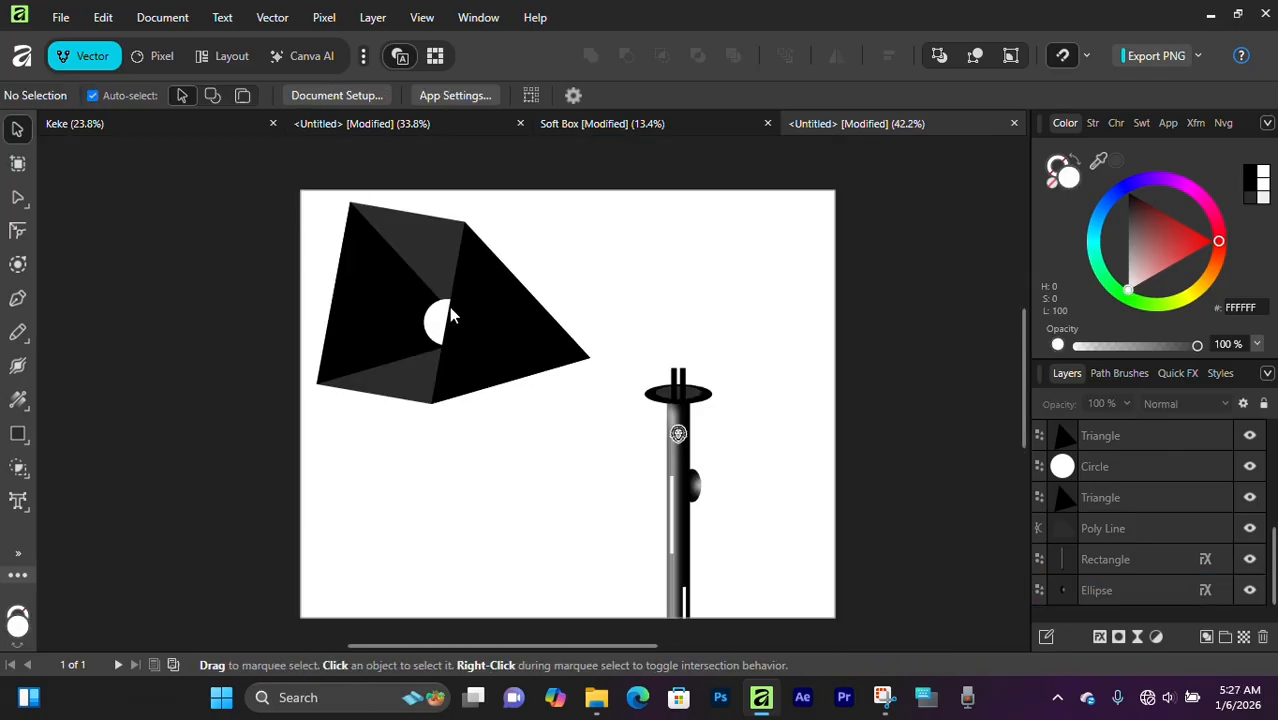
pyautogui.moveTo(277, 220); pyautogui.dragTo(535, 440)
pyautogui.moveTo(444, 306); pyautogui.dragTo(648, 304)
# Select the whole soft box, including head and pole, and move it to the horizontal middle of the page.
pyautogui.scroll(-1, 519, 388)
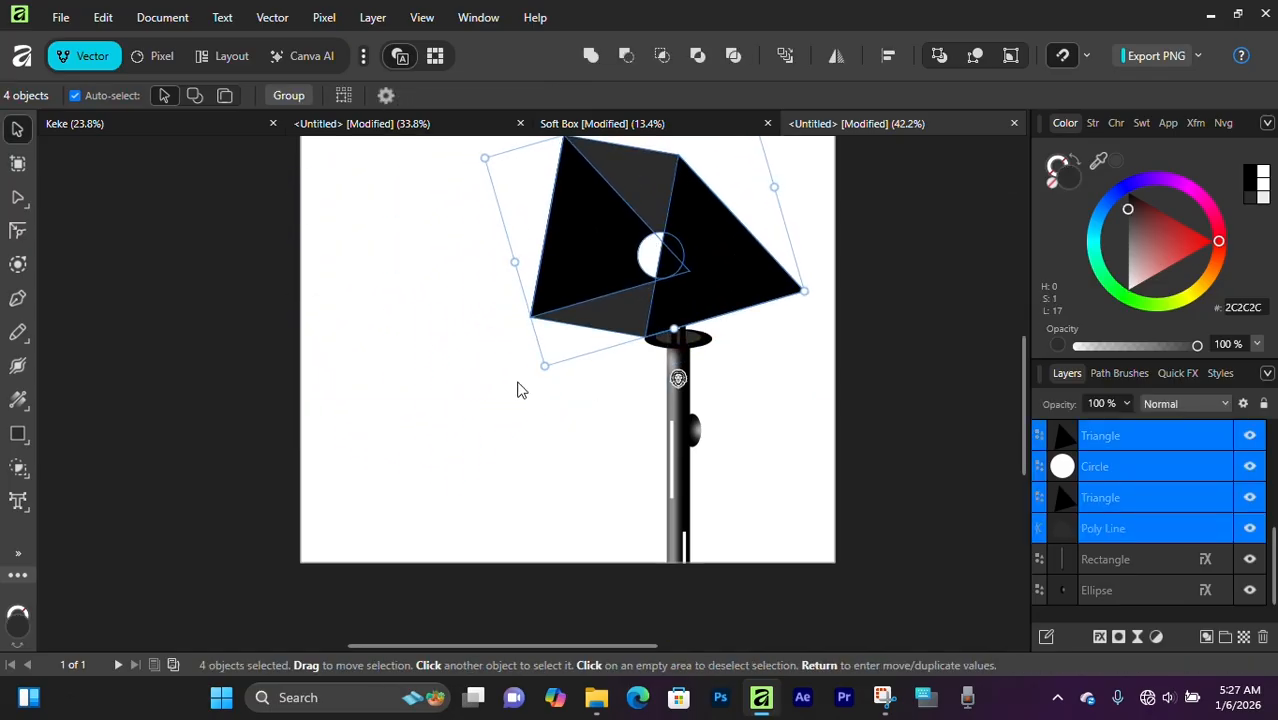
pyautogui.scroll(1, 519, 388)
pyautogui.moveTo(388, 200); pyautogui.dragTo(808, 641)
pyautogui.moveTo(686, 310); pyautogui.dragTo(599, 323)
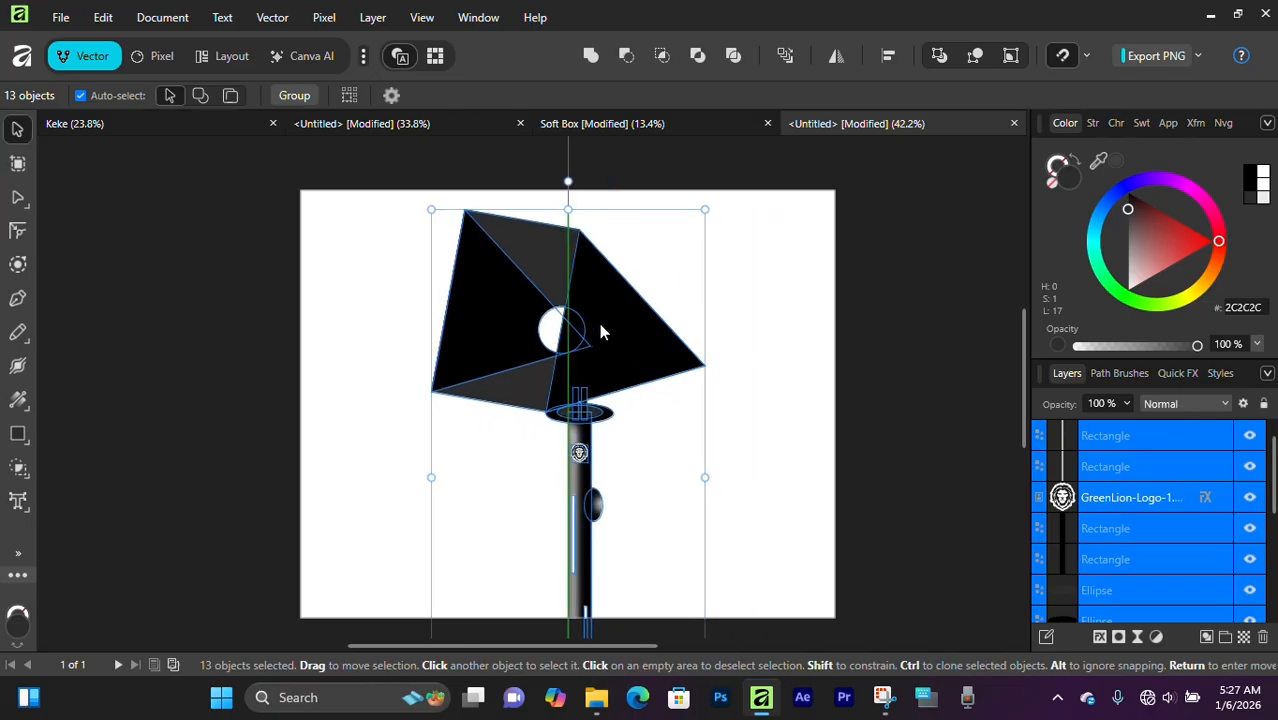
pyautogui.hotkey('ctrl', 'd')
# Bring the four head shapes to the top of the layer stack and reposition the head over the pole's pins.
pyautogui.scroll(3, 542, 357)
pyautogui.scroll(1, 541, 452)
pyautogui.moveTo(331, 213); pyautogui.dragTo(735, 470)
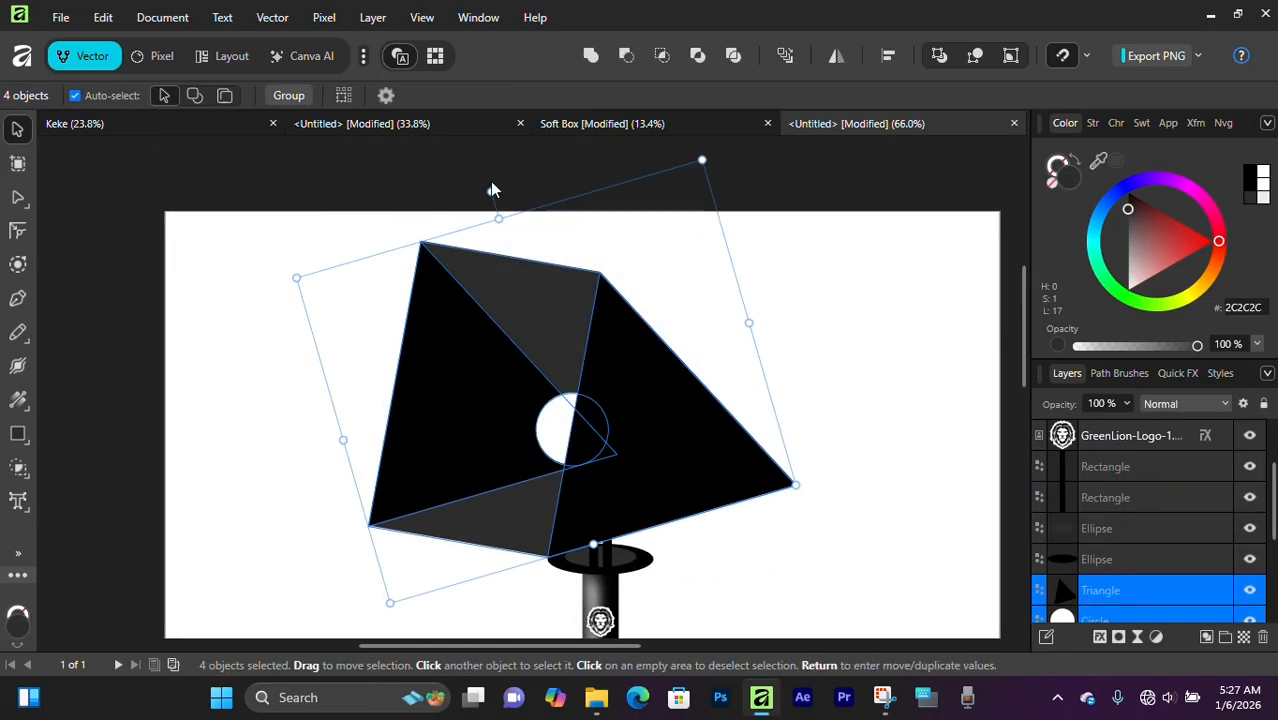
pyautogui.moveTo(493, 192); pyautogui.dragTo(502, 198)
pyautogui.moveTo(588, 434)
pyautogui.mouseDown()
pyautogui.moveTo(576, 443)
pyautogui.moveTo(581, 434)
pyautogui.mouseUp()
pyautogui.moveTo(1120, 590); pyautogui.dragTo(1119, 428)
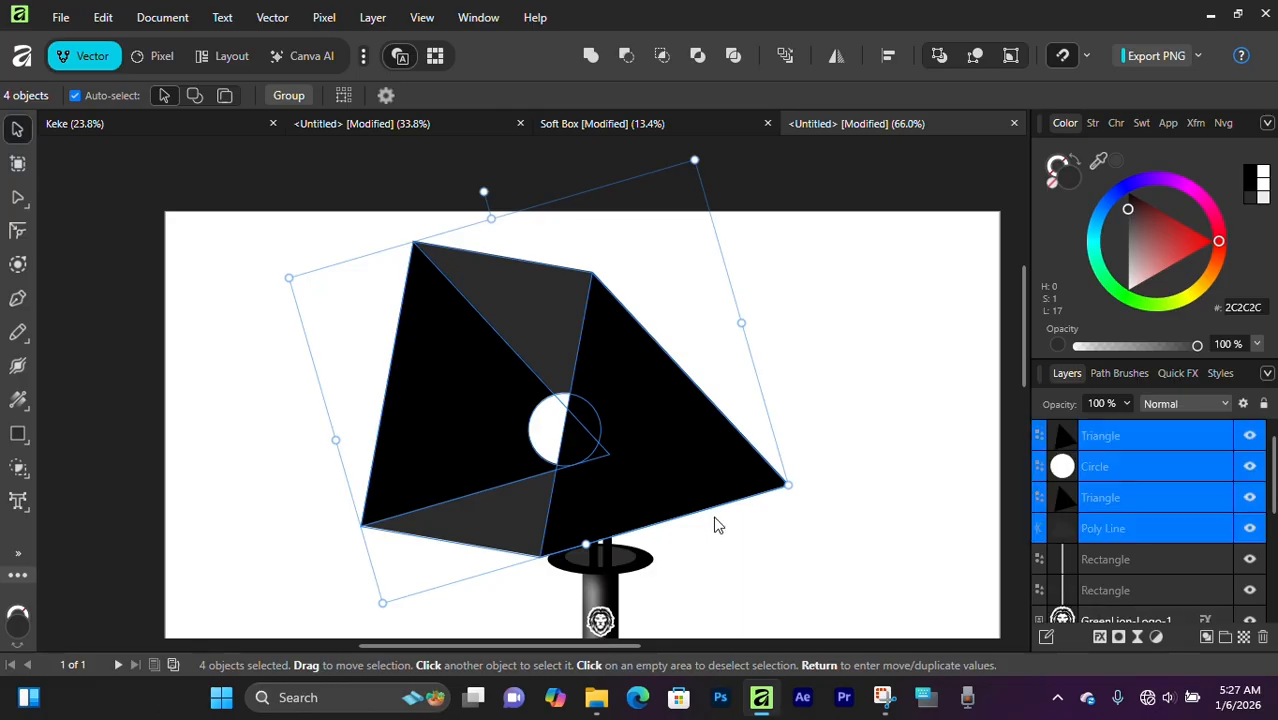
pyautogui.moveTo(626, 474); pyautogui.dragTo(652, 480)
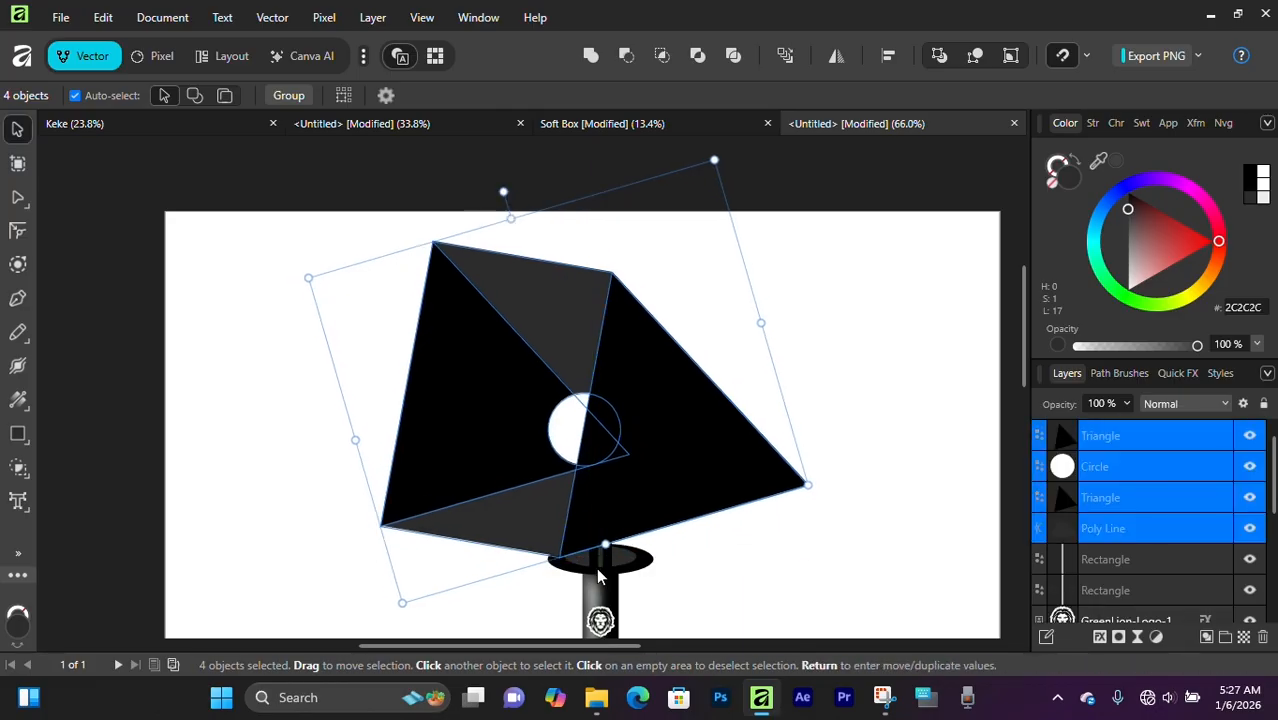
# Examine how the head sits on the pin mount, both close up and in the full illustration.
pyautogui.scroll(5, 603, 550)
pyautogui.scroll(2, 603, 555)
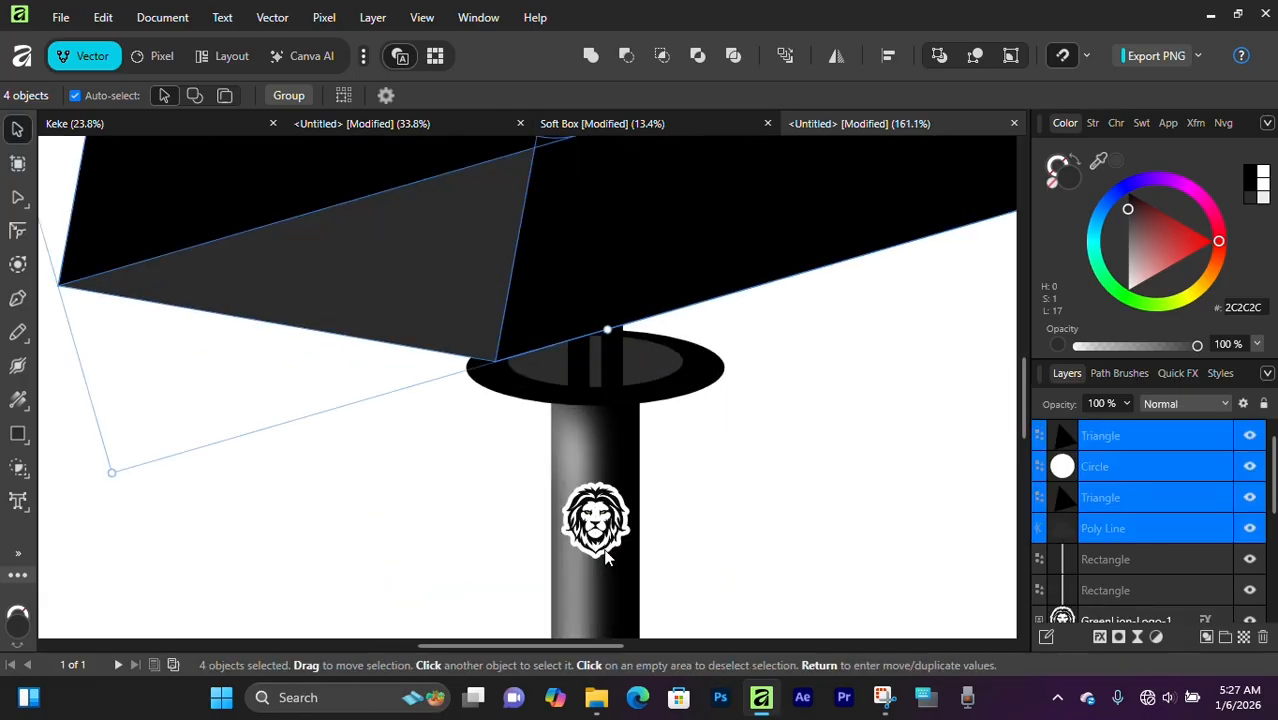
pyautogui.scroll(-3, 599, 542)
pyautogui.scroll(3, 599, 560)
pyautogui.scroll(-8, 592, 482)
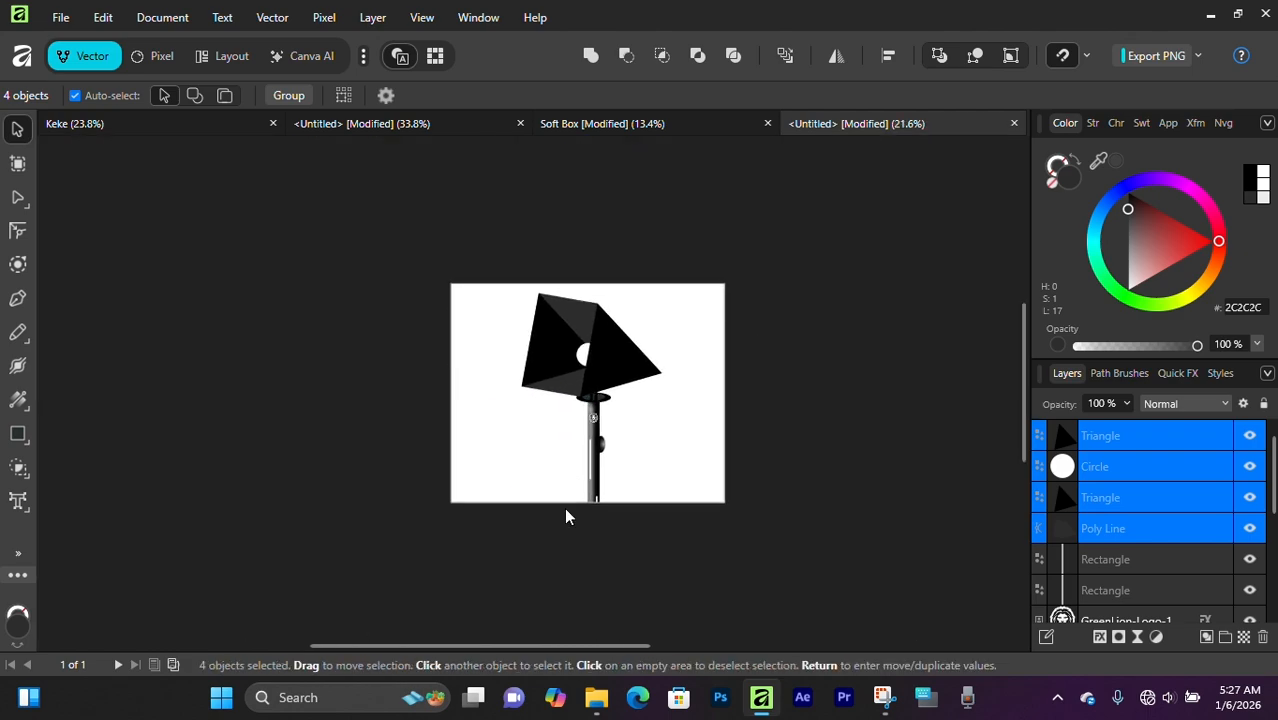
pyautogui.scroll(4, 564, 507)
pyautogui.scroll(3, 660, 390)
pyautogui.scroll(2, 593, 316)
pyautogui.scroll(-3, 594, 318)
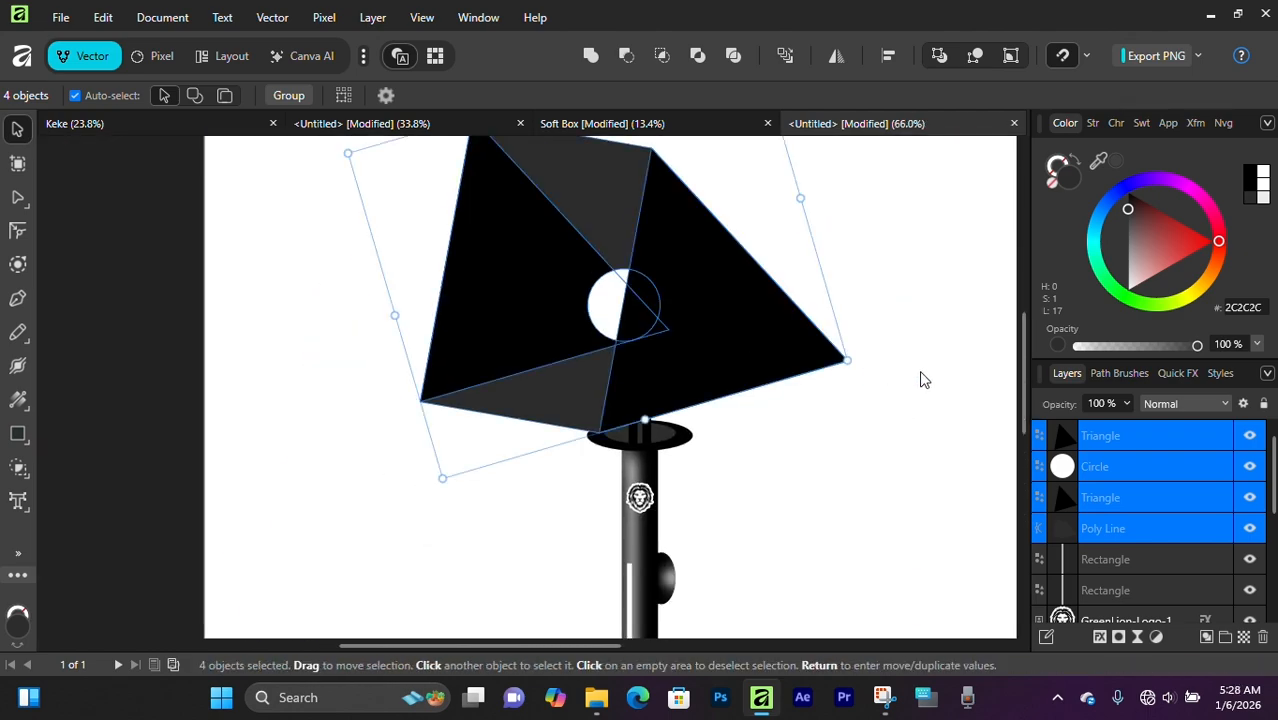
# Change the fill of the mount's inner ellipse to near-black 080808.
pyautogui.click(921, 376)
pyautogui.scroll(4, 541, 456)
pyautogui.hscroll(4, 542, 456)
pyautogui.click(729, 404)
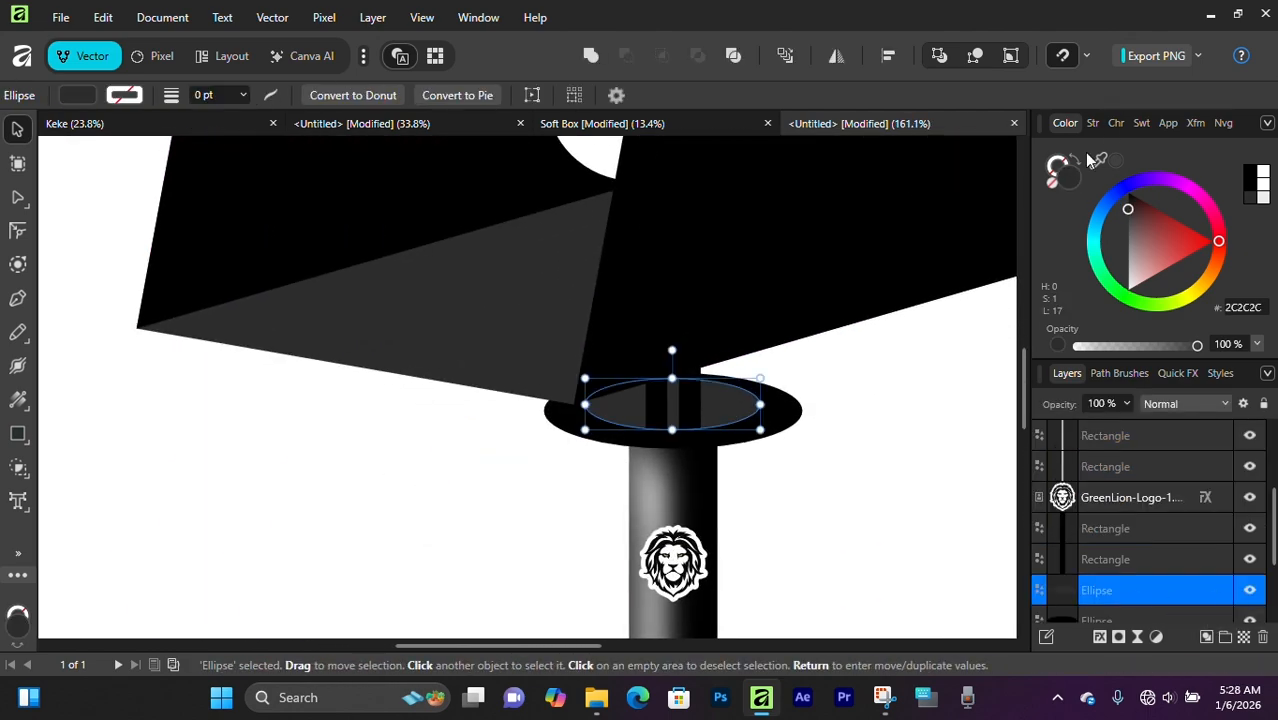
pyautogui.click(1064, 180)
pyautogui.moveTo(861, 572); pyautogui.dragTo(860, 617)
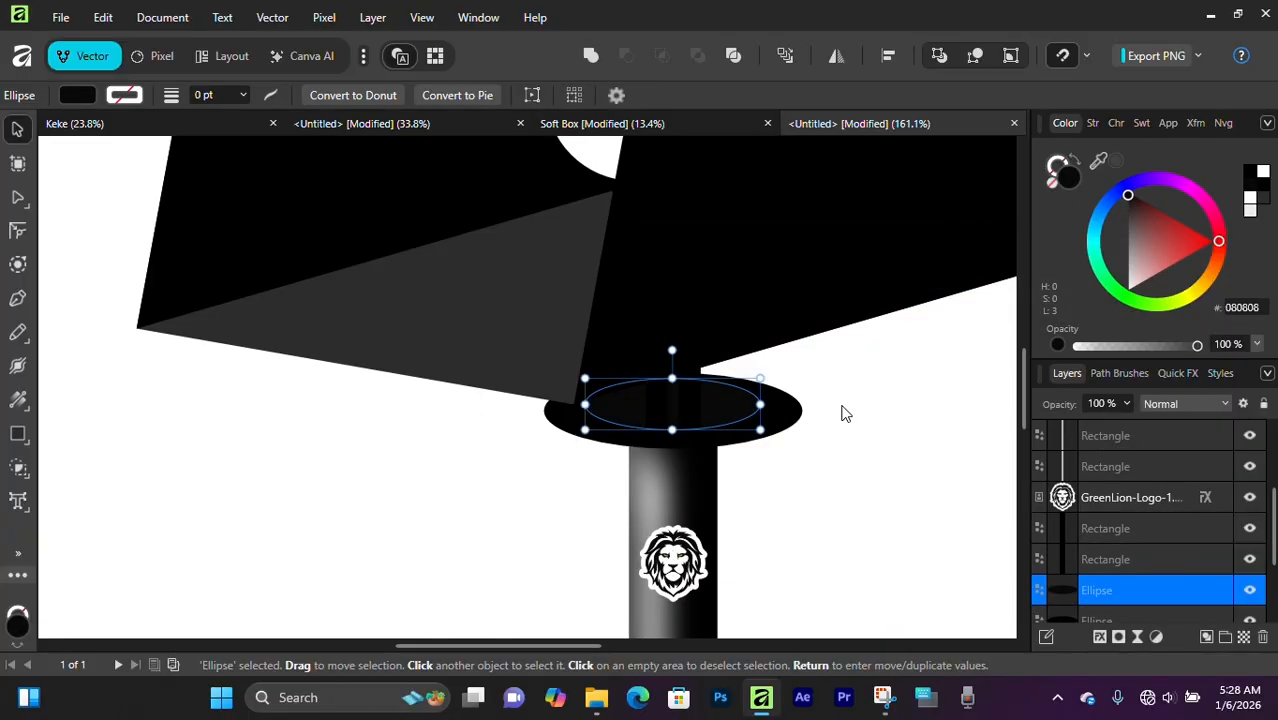
# Reduce the shininess of the pole's 3D effect to 62% and close the effect settings.
pyautogui.scroll(-3, 845, 411)
pyautogui.click(693, 479)
pyautogui.scroll(-1, 1197, 556)
pyautogui.click(1204, 559)
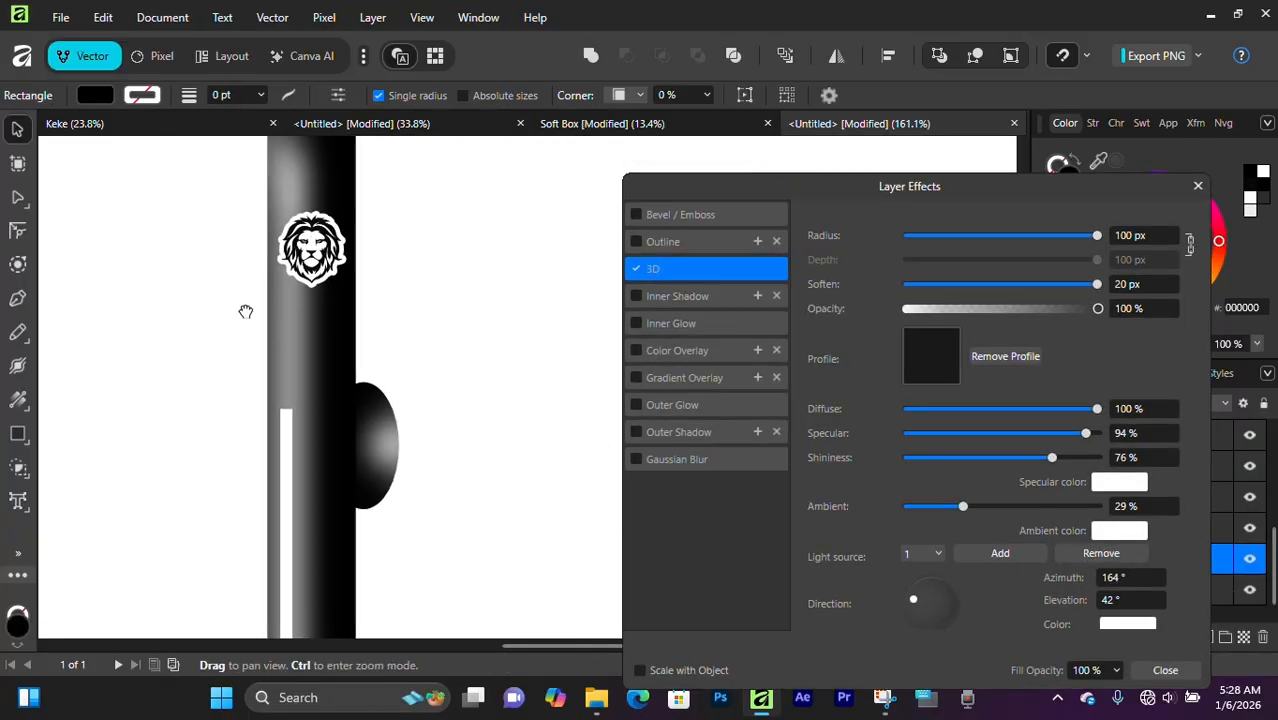
pyautogui.moveTo(1051, 457); pyautogui.dragTo(1024, 449)
pyautogui.scroll(-4, 420, 348)
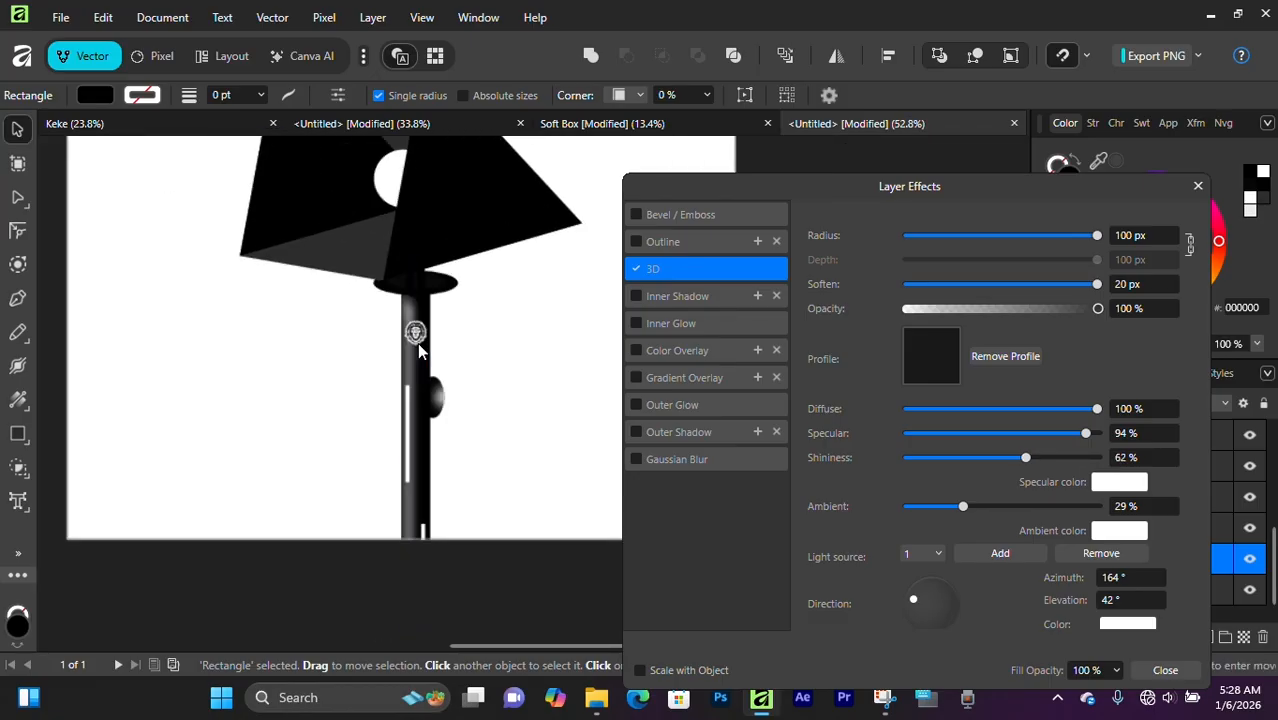
pyautogui.click(1198, 187)
pyautogui.click(502, 291)
pyautogui.moveTo(498, 290); pyautogui.dragTo(650, 411)
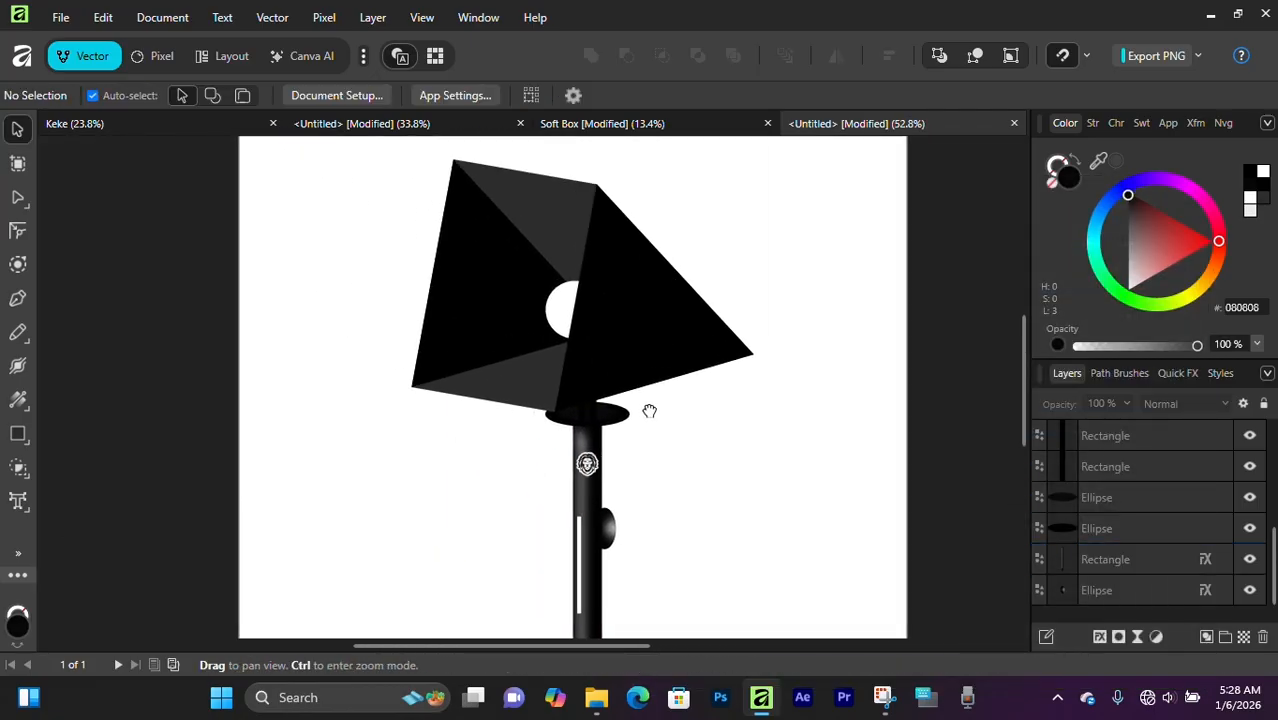
# Examine the tilted head, its lamp circle and the mount below it close up and at wider views.
pyautogui.scroll(1, 589, 306)
pyautogui.scroll(1, 589, 306)
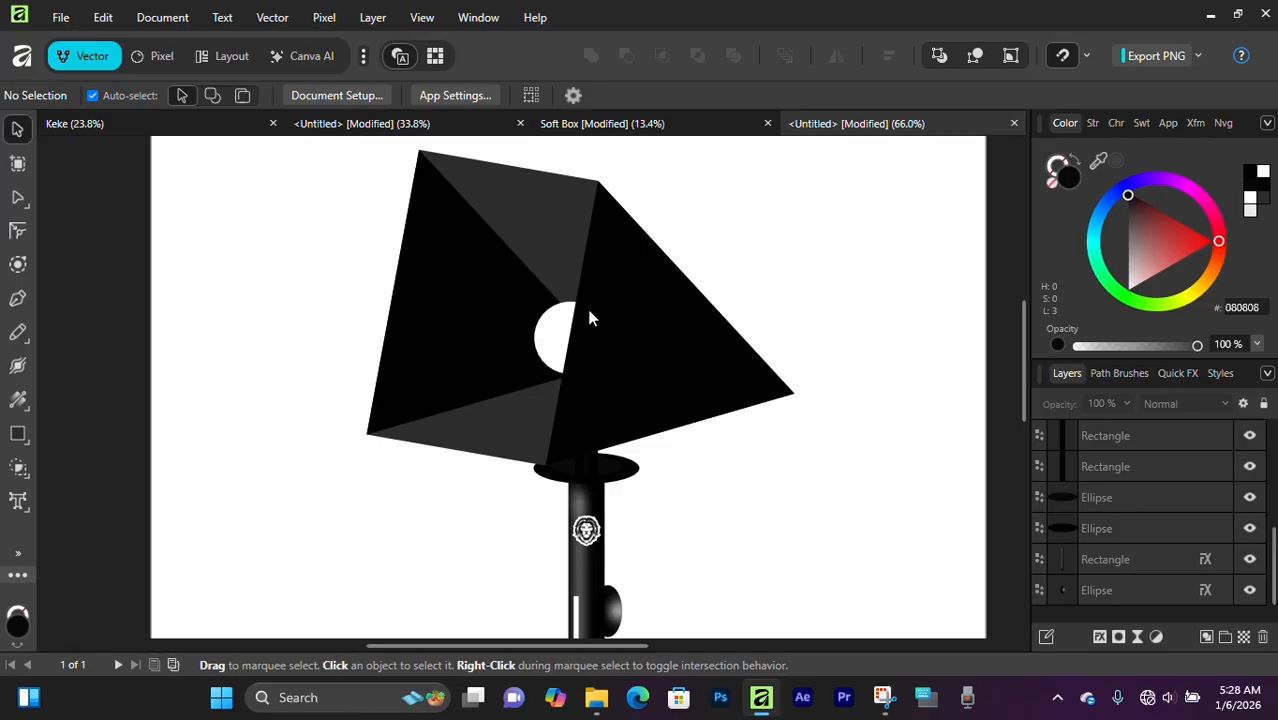
pyautogui.scroll(-4, 587, 310)
pyautogui.scroll(3, 573, 340)
pyautogui.scroll(2, 571, 319)
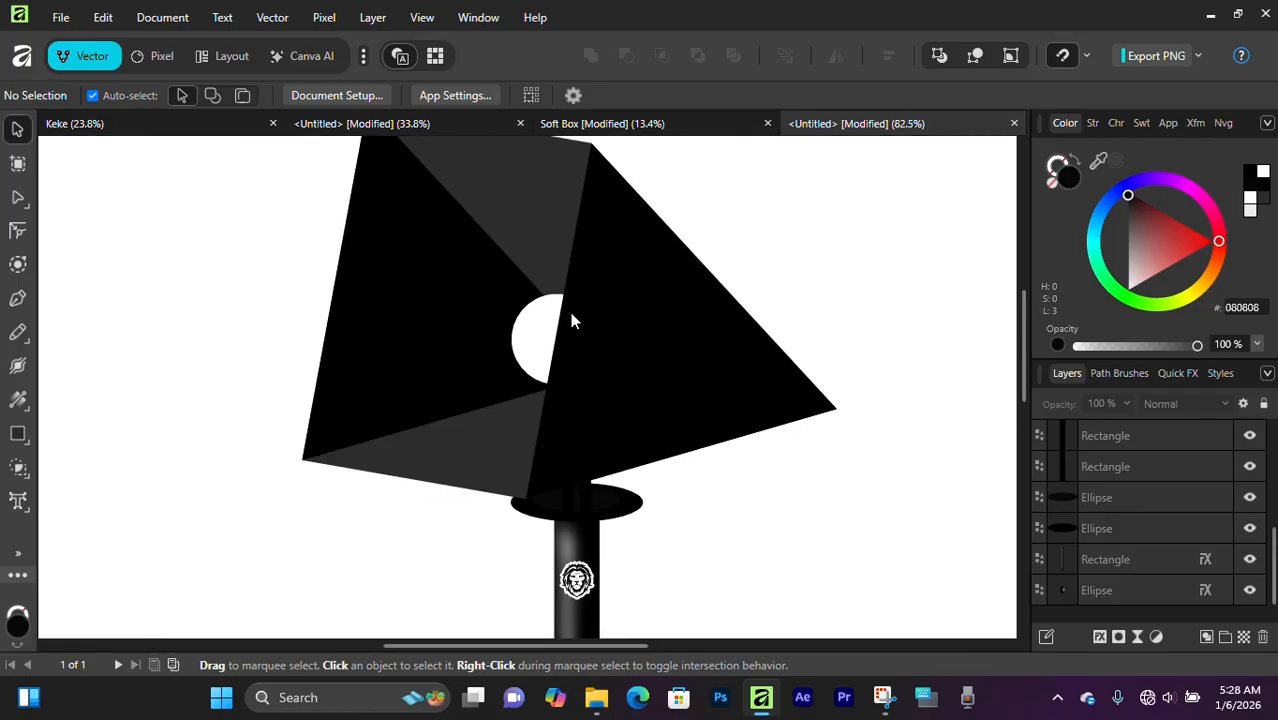
pyautogui.scroll(-3, 571, 319)
pyautogui.scroll(1, 571, 319)
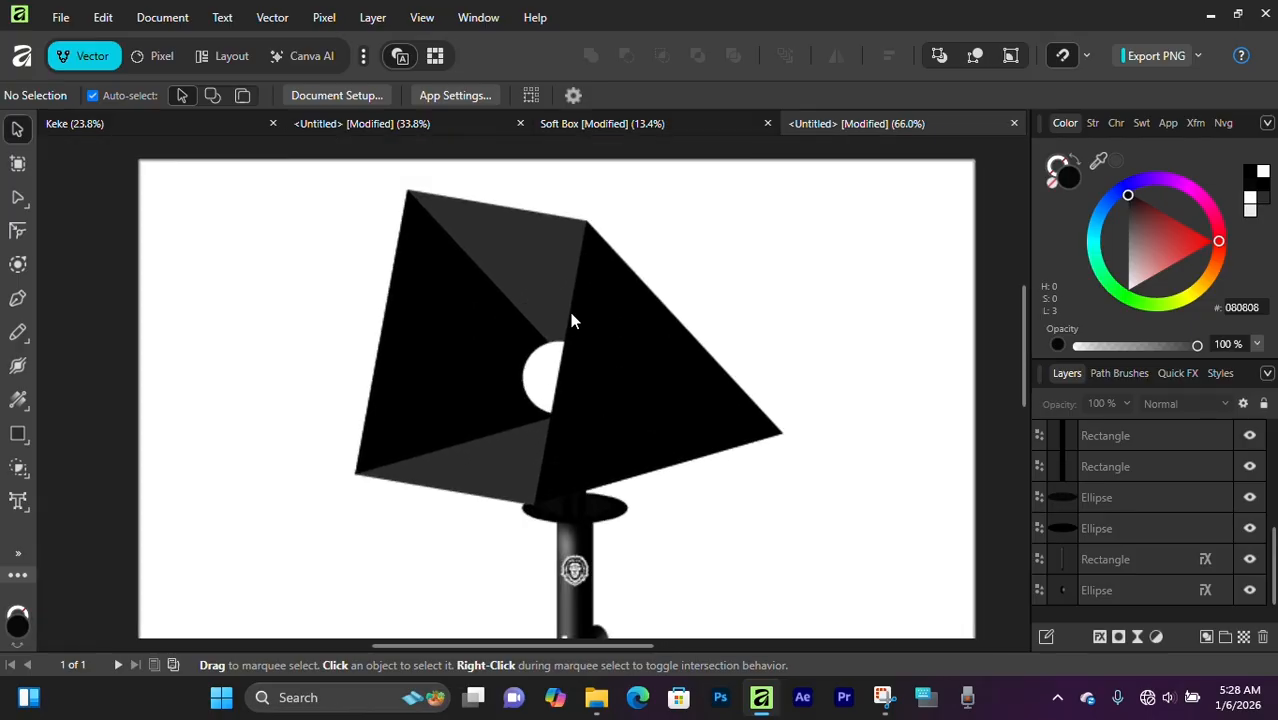
pyautogui.scroll(-2, 567, 316)
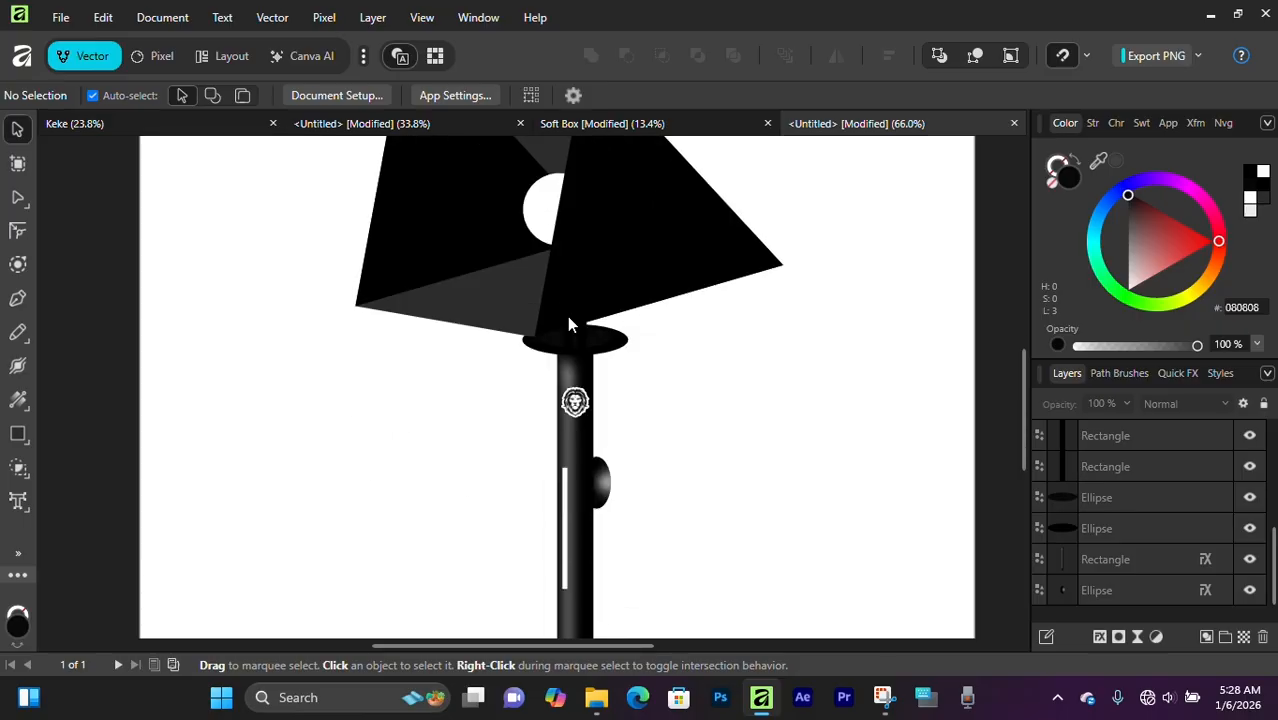
pyautogui.scroll(1, 567, 316)
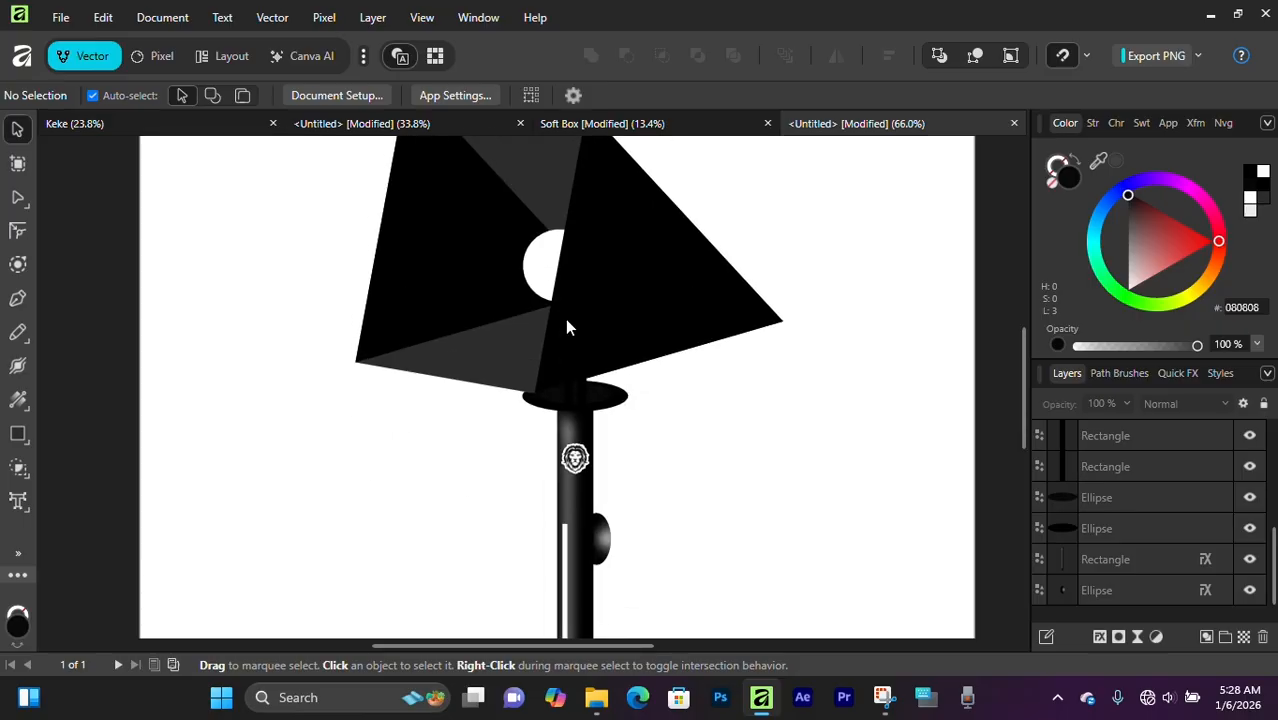
pyautogui.scroll(1, 94, 377)
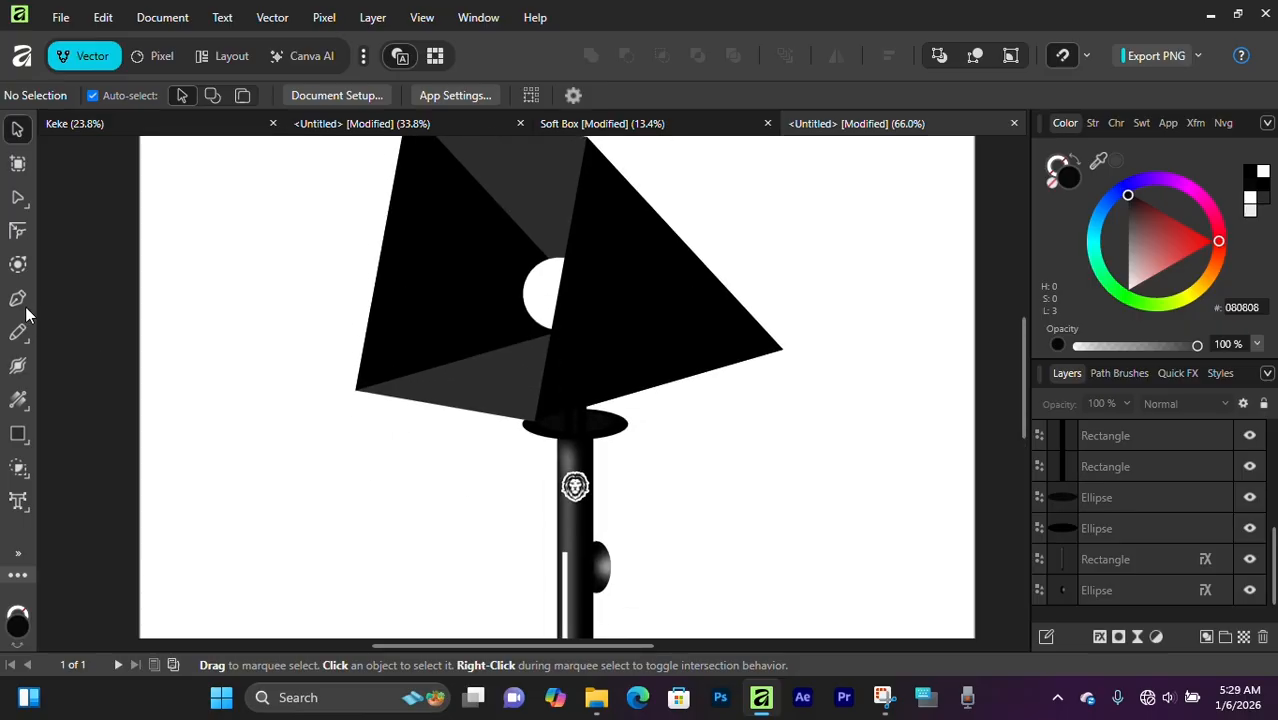
pyautogui.scroll(2, 483, 325)
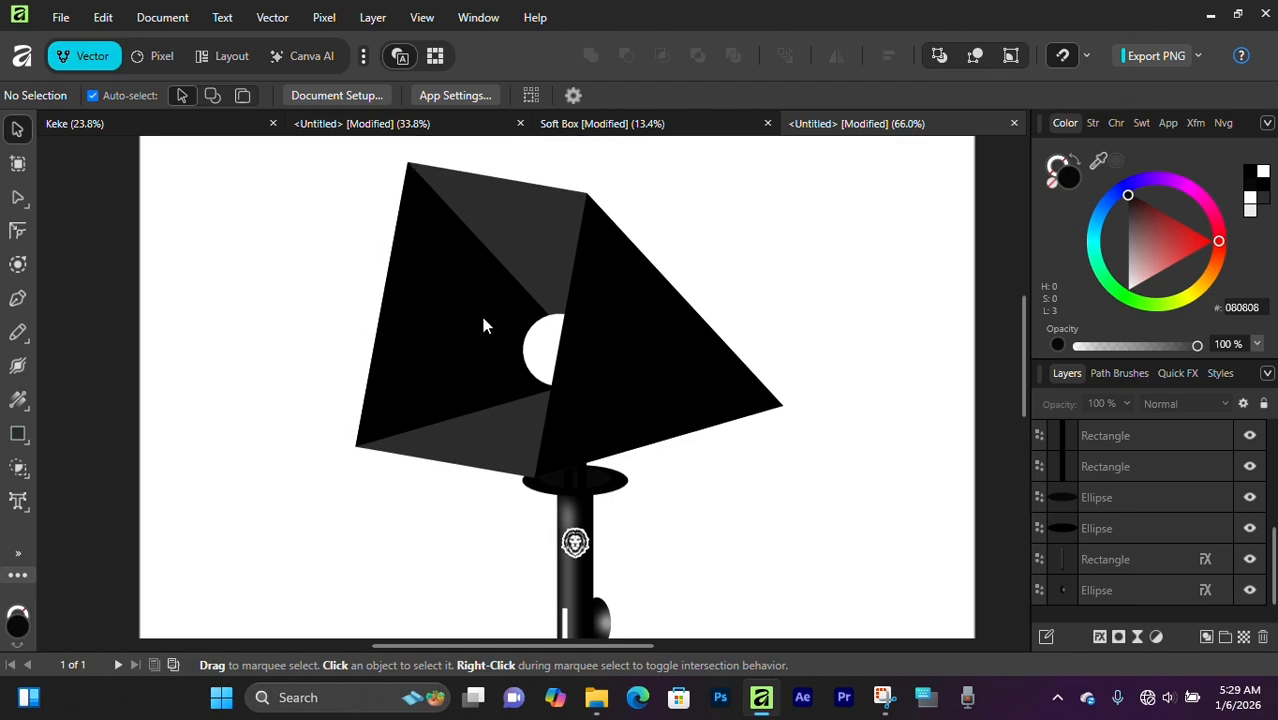
pyautogui.scroll(-1, 483, 325)
pyautogui.click(607, 325)
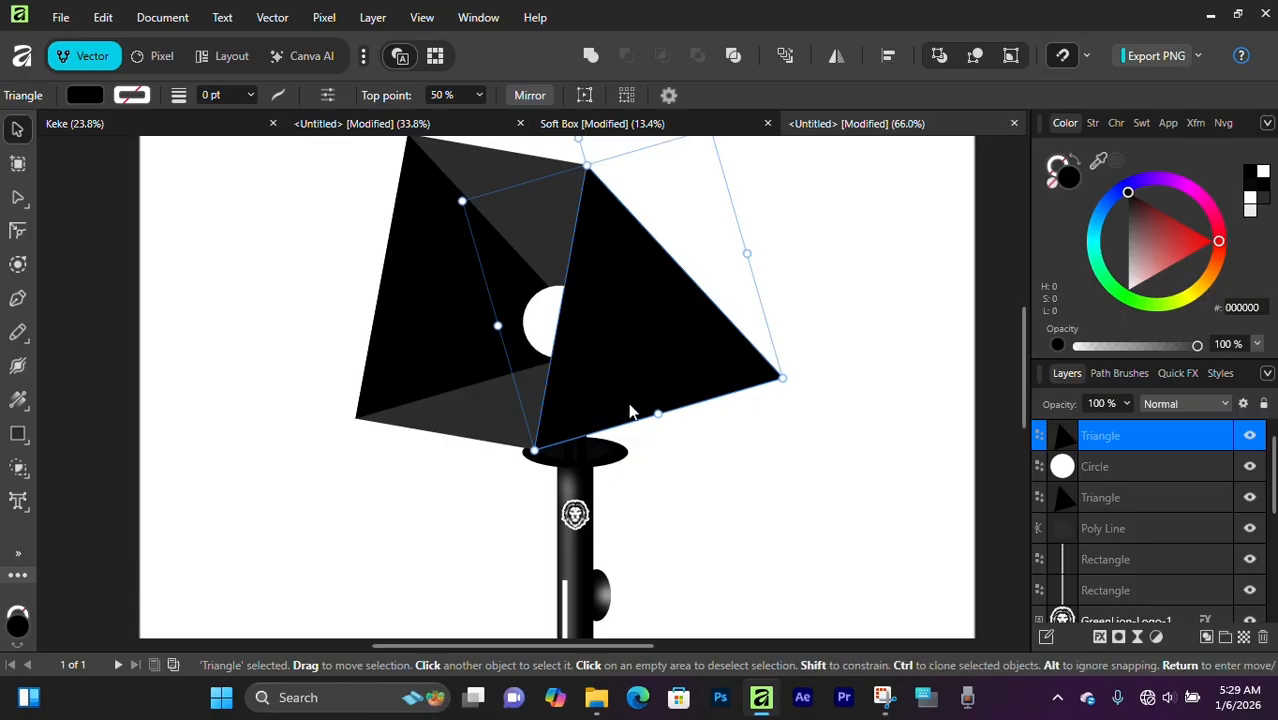
pyautogui.click(217, 245)
# Place the image green-lion.png on the head's front triangle.
pyautogui.click(60, 17)
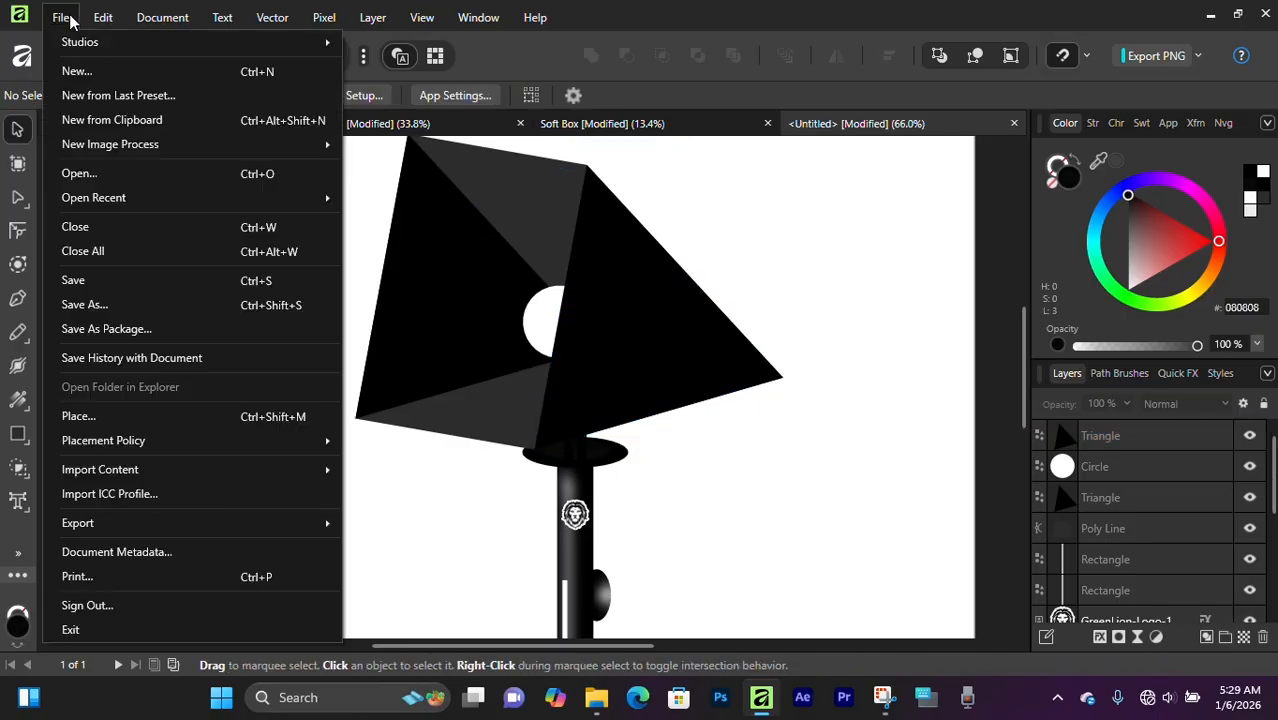
pyautogui.click(177, 421)
pyautogui.click(527, 380)
pyautogui.click(749, 558)
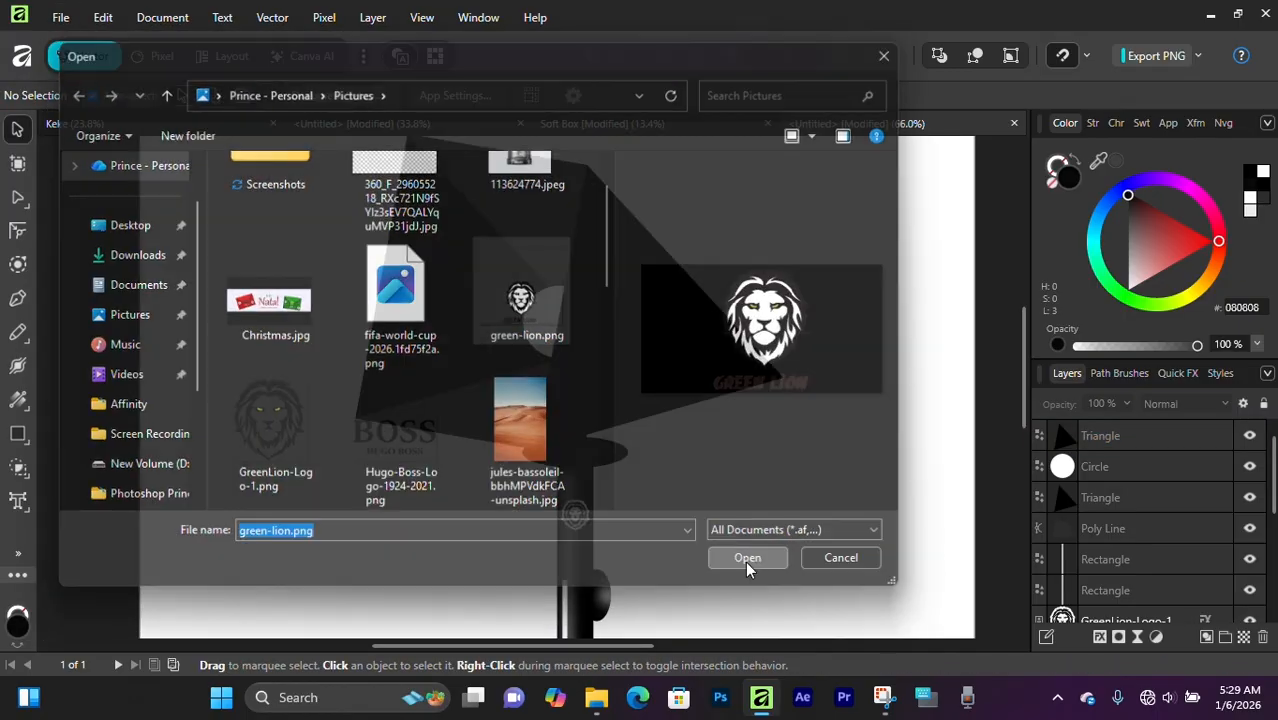
pyautogui.moveTo(656, 205); pyautogui.dragTo(667, 398)
# Shrink the placed lion image and position it inside the lower half of the front triangle.
pyautogui.moveTo(665, 443); pyautogui.dragTo(661, 363)
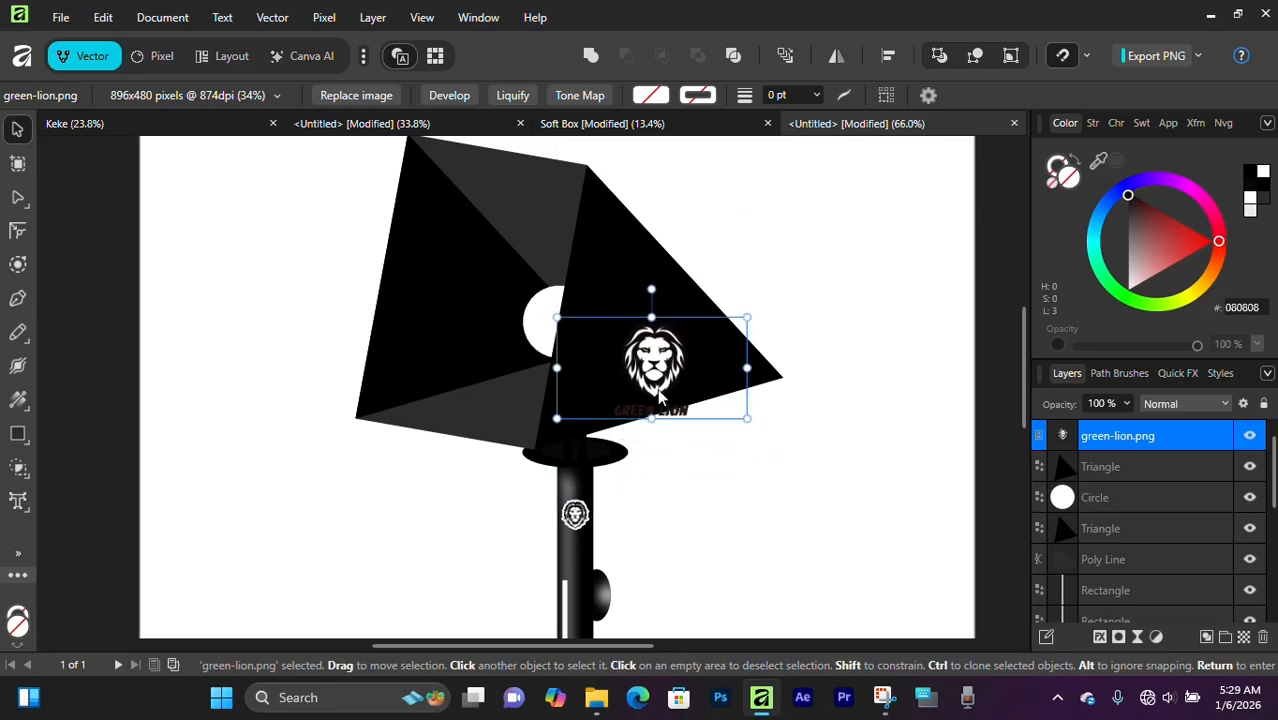
pyautogui.moveTo(652, 419); pyautogui.dragTo(657, 364)
pyautogui.scroll(4, 660, 360)
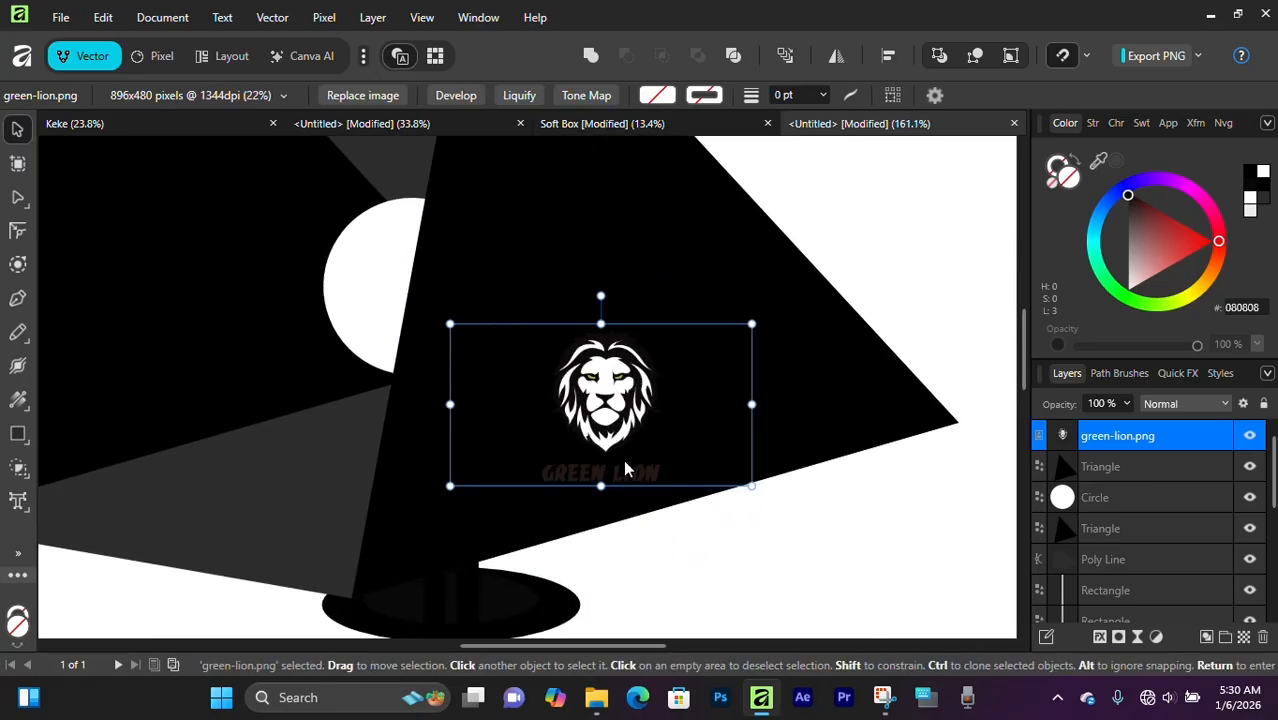
pyautogui.scroll(-1, 680, 500)
pyautogui.press('Escape')
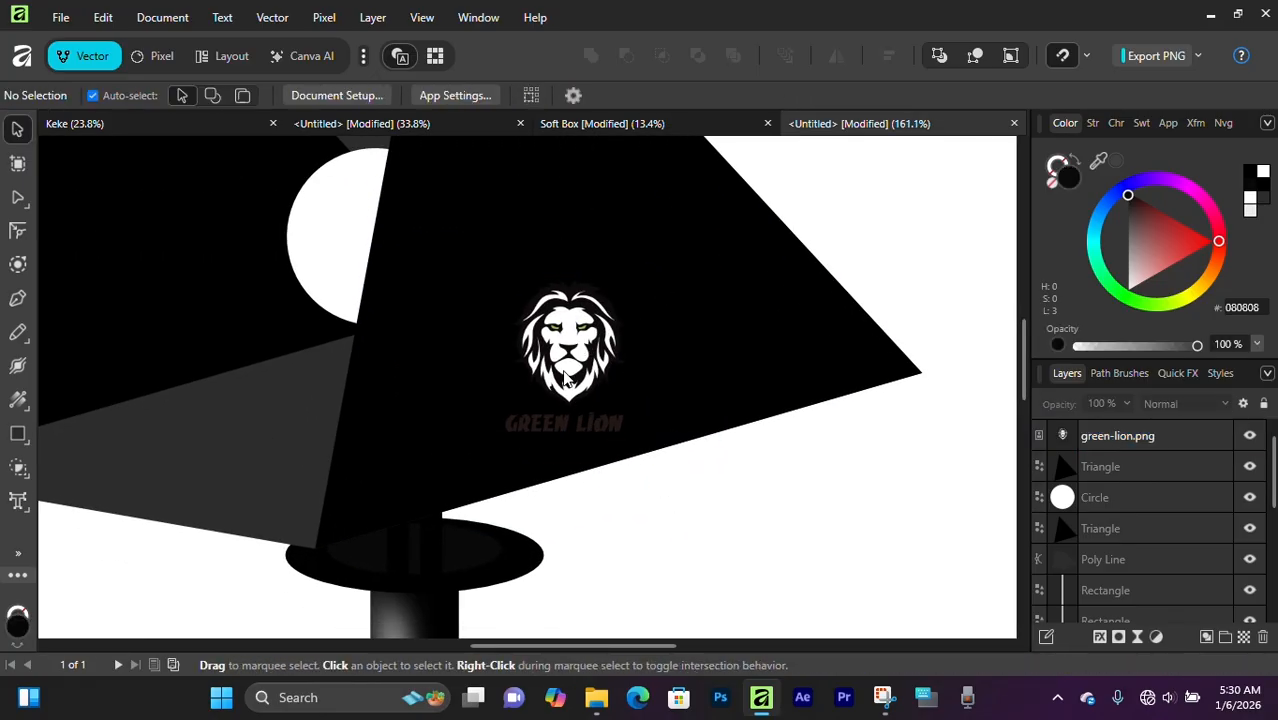
pyautogui.scroll(1, 560, 368)
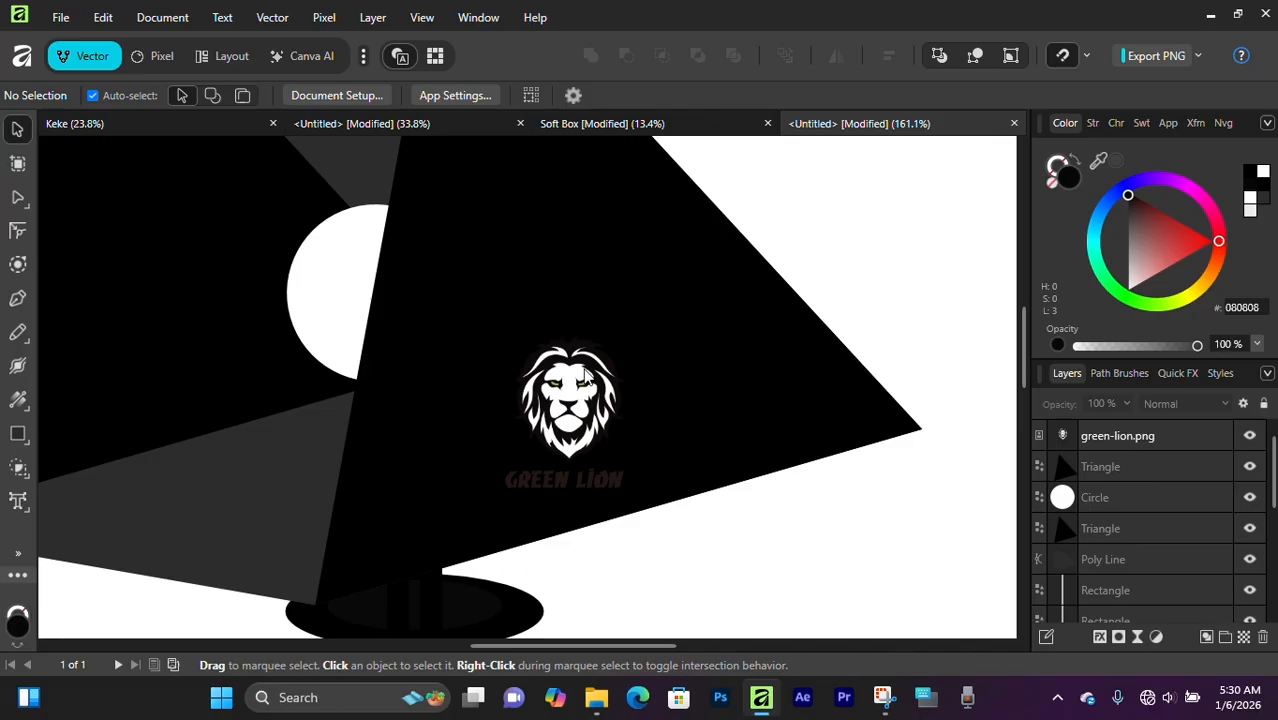
pyautogui.scroll(-2, 500, 355)
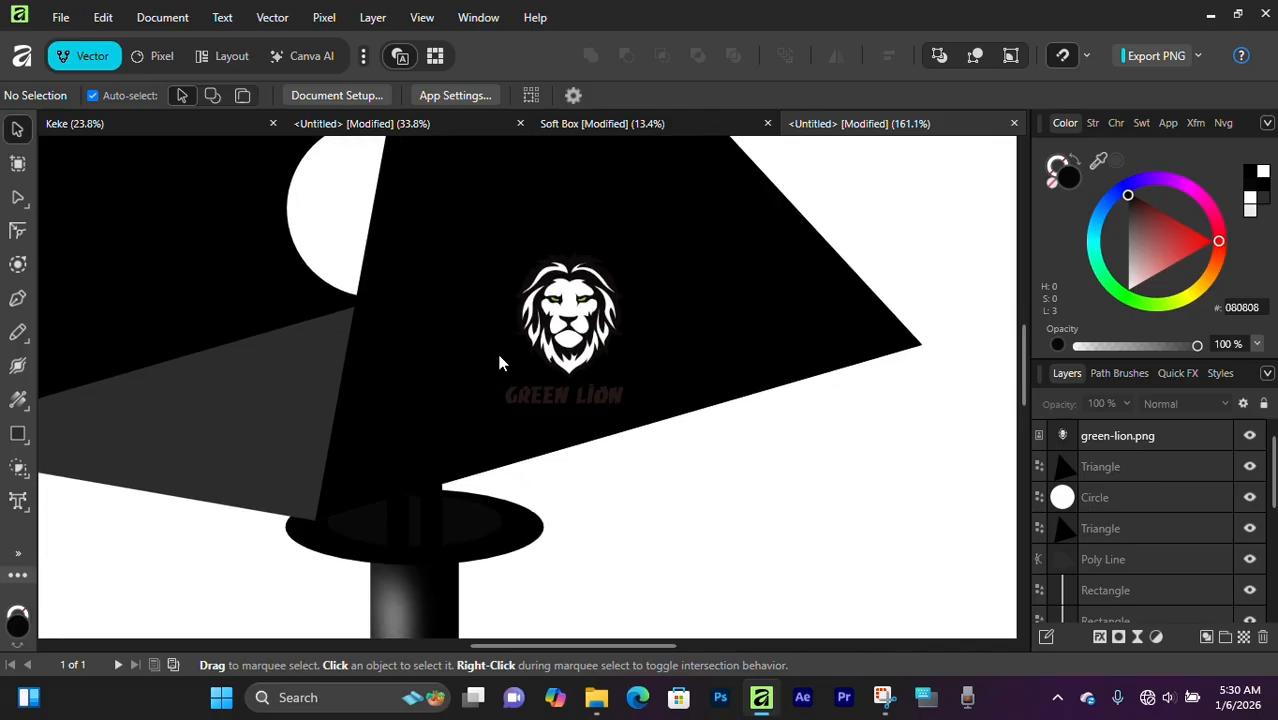
# Draw a rectangle over the lion's face and fill it with light grey EBEBEB.
pyautogui.click(17, 436)
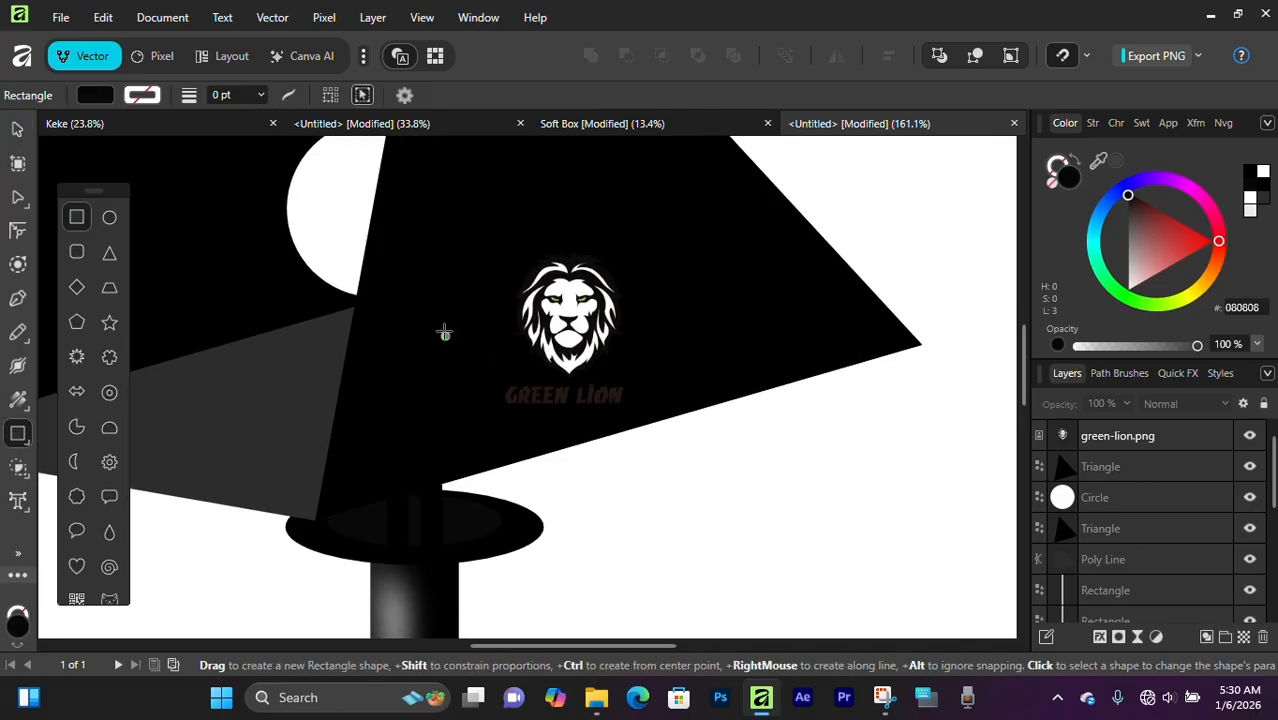
pyautogui.moveTo(506, 257); pyautogui.dragTo(654, 381)
pyautogui.click(12, 128)
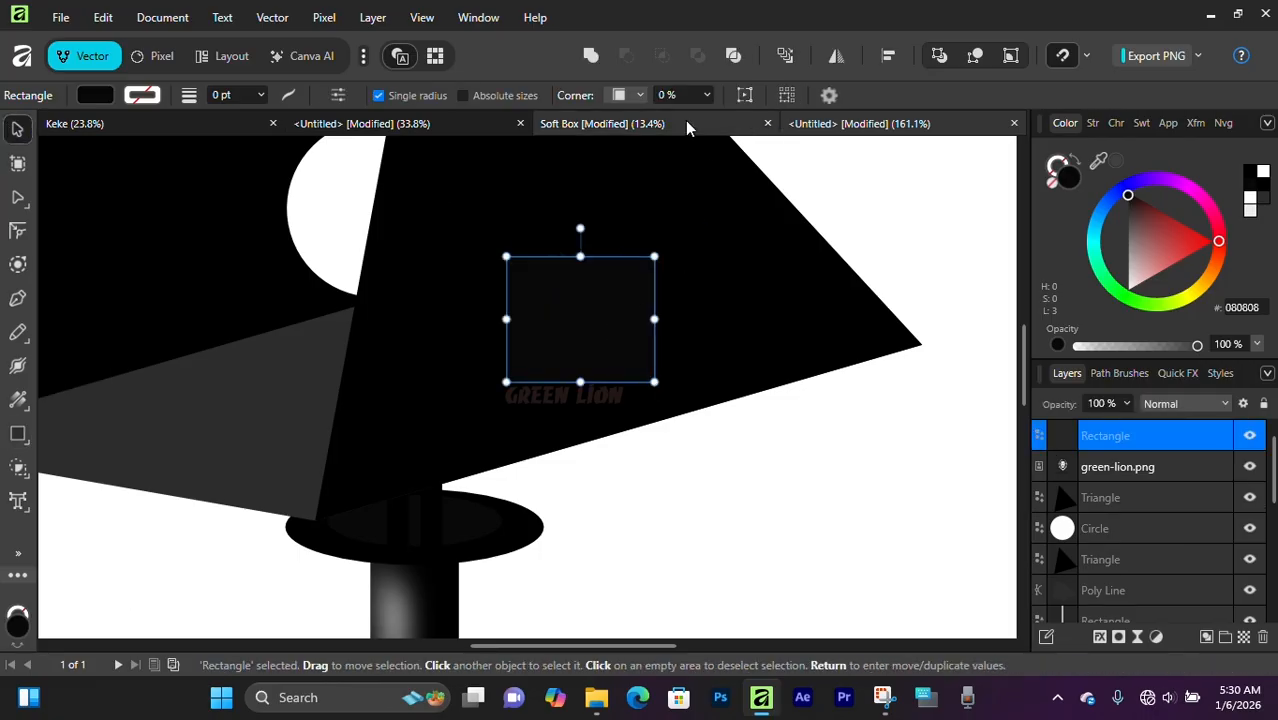
pyautogui.click(727, 519)
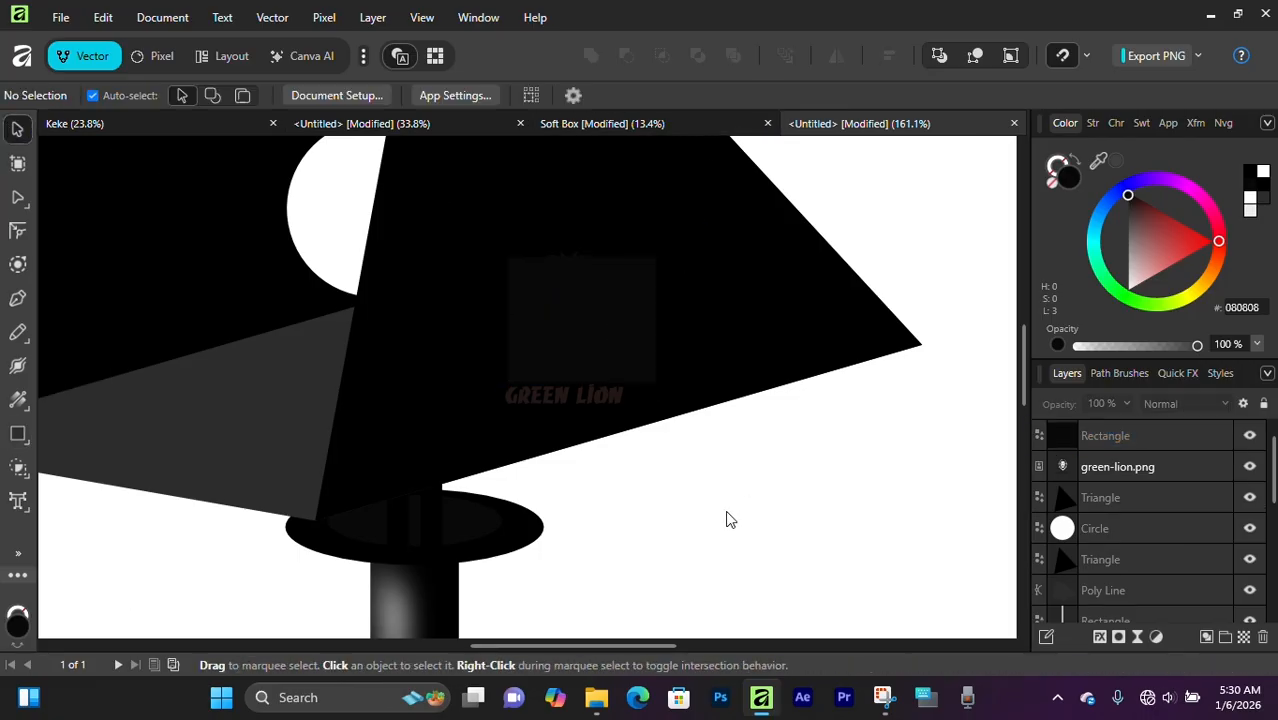
pyautogui.click(555, 318)
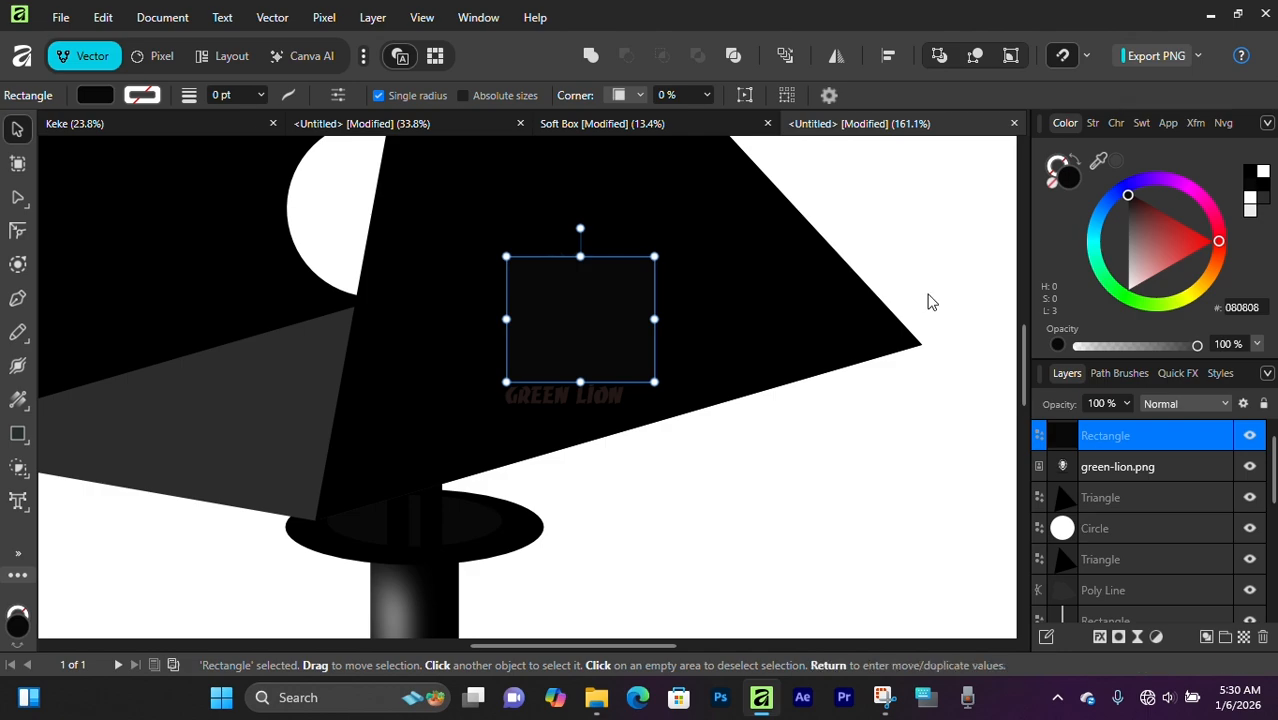
pyautogui.click(1251, 211)
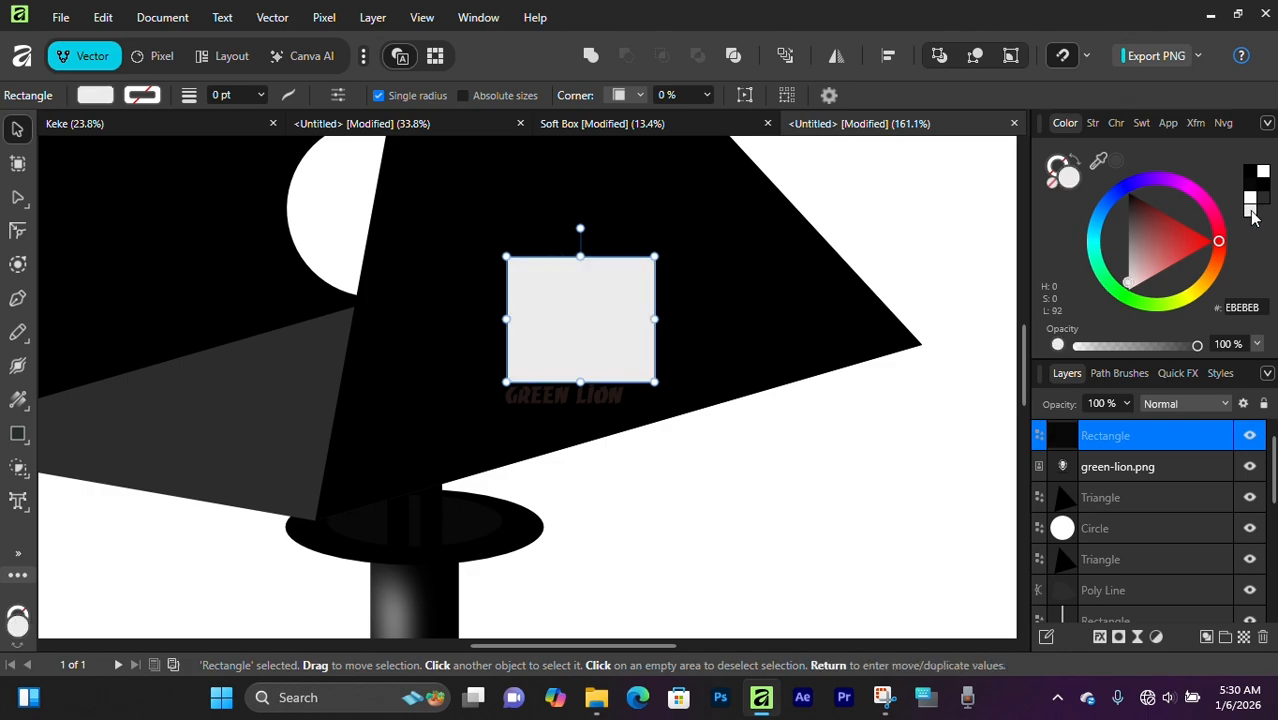
# Give the light grey rectangle rounded corners of 7% and centre it horizontally on the lion image.
pyautogui.click(639, 96)
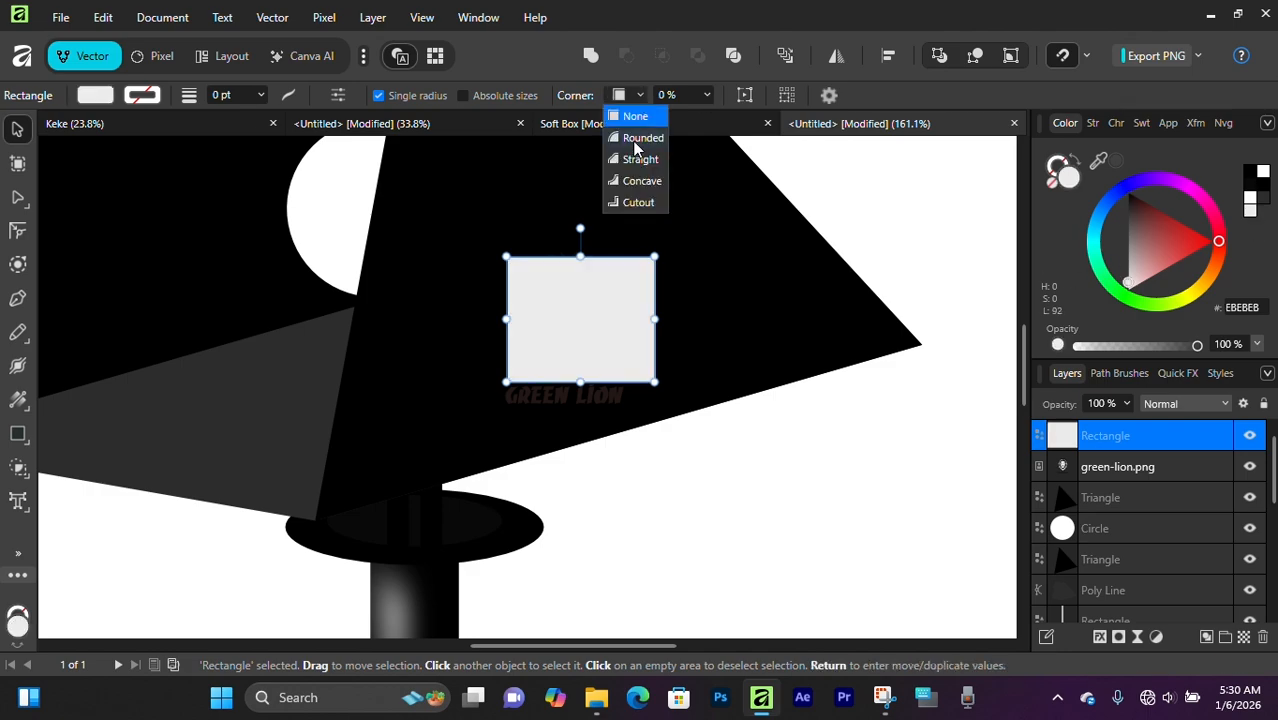
pyautogui.click(634, 138)
pyautogui.click(754, 95)
pyautogui.moveTo(737, 117)
pyautogui.mouseDown()
pyautogui.moveTo(757, 118)
pyautogui.moveTo(738, 118)
pyautogui.mouseUp()
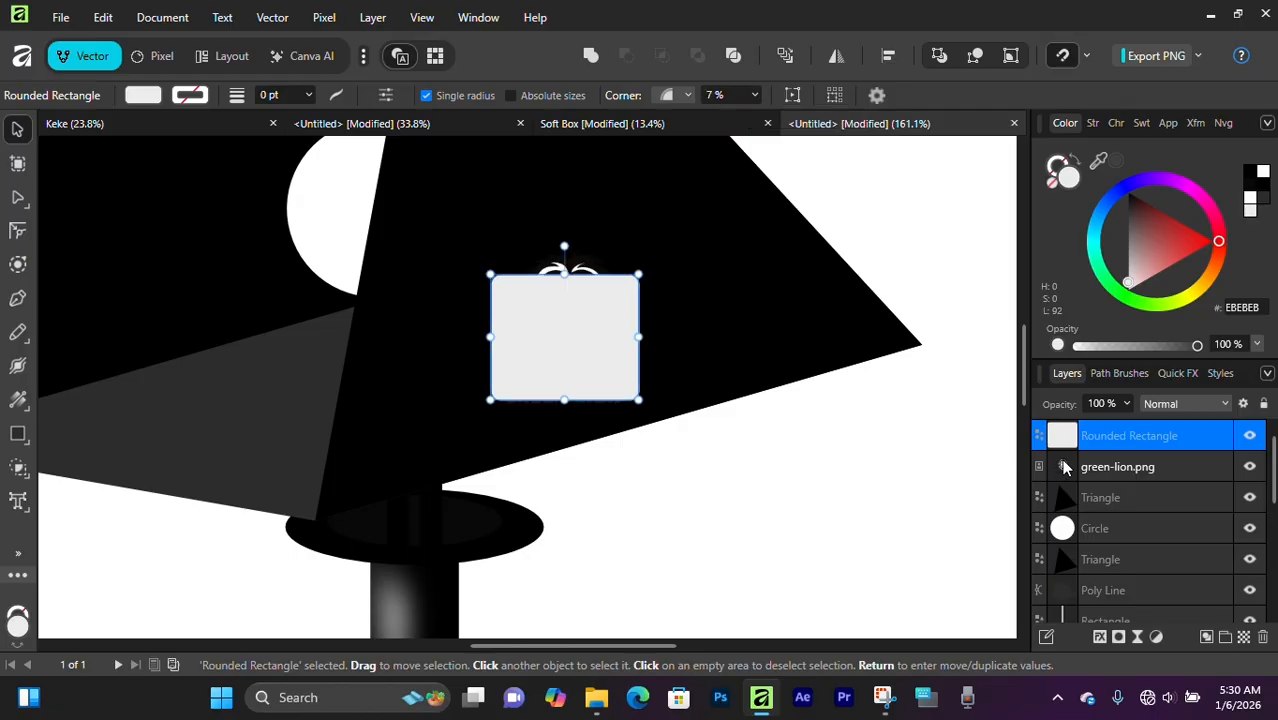
# Nest green-lion.png inside the rounded rectangle and scale it down so the lion and its lettering fit the card.
pyautogui.click(1106, 467)
pyautogui.moveTo(1106, 467); pyautogui.dragTo(1101, 437)
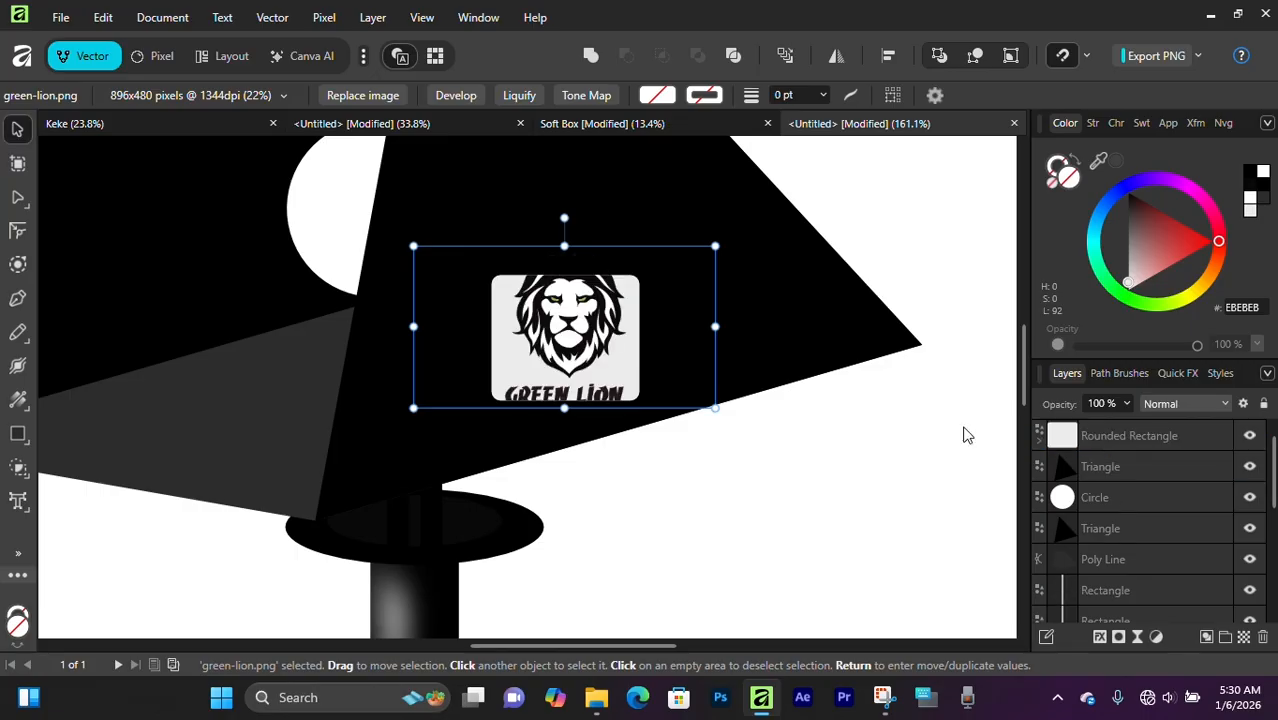
pyautogui.click(1039, 444)
pyautogui.moveTo(714, 245); pyautogui.dragTo(618, 298)
pyautogui.moveTo(546, 345); pyautogui.dragTo(590, 330)
pyautogui.click(640, 481)
pyautogui.scroll(4, 590, 362)
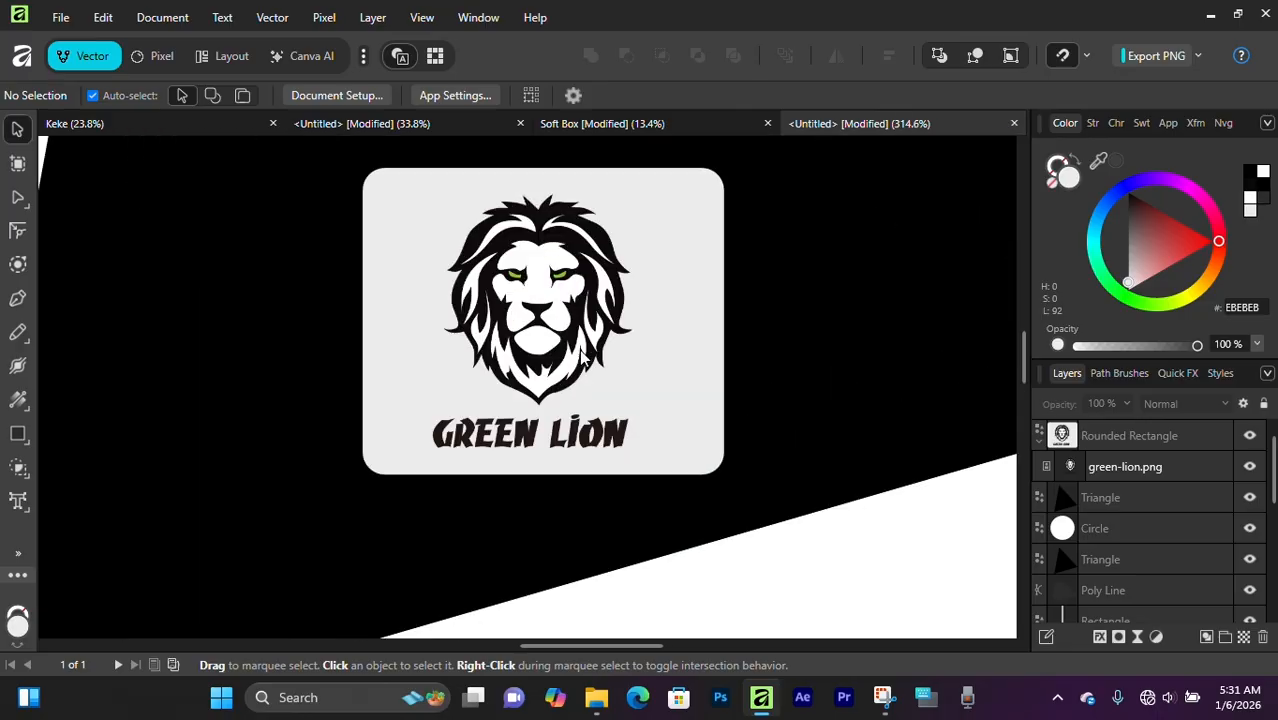
# Shrink and tilt the lion logo card to match the head's slant, placing it near the lower edge of the front triangle.
pyautogui.scroll(-2, 656, 522)
pyautogui.click(505, 297)
pyautogui.moveTo(553, 259); pyautogui.dragTo(519, 265)
pyautogui.moveTo(432, 338); pyautogui.dragTo(488, 369)
pyautogui.scroll(-5, 487, 372)
pyautogui.scroll(6, 487, 378)
pyautogui.moveTo(595, 281); pyautogui.dragTo(602, 279)
pyautogui.moveTo(529, 415); pyautogui.dragTo(662, 455)
pyautogui.scroll(-6, 594, 410)
pyautogui.scroll(-3, 602, 437)
pyautogui.scroll(5, 582, 437)
pyautogui.scroll(-2, 582, 437)
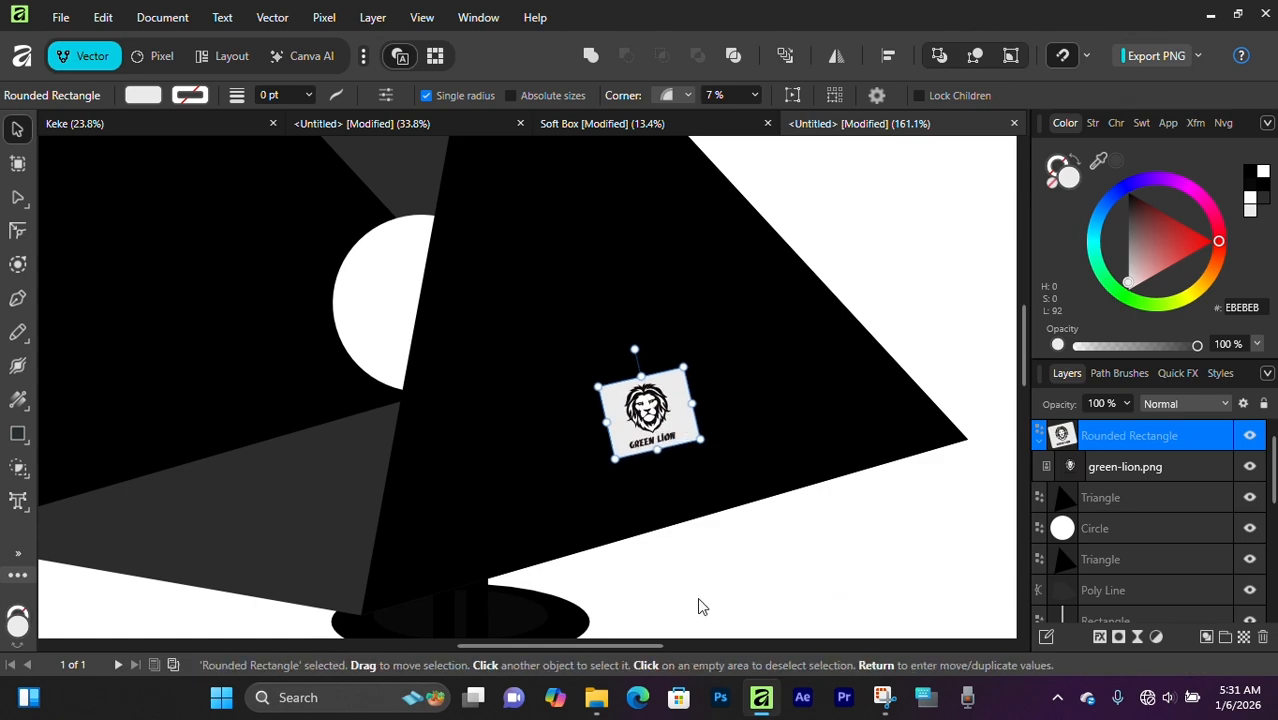
pyautogui.click(697, 598)
# Move the pole's upper white strip to its right side and the lower white strip to its left side.
pyautogui.scroll(-7, 548, 375)
pyautogui.scroll(4, 541, 405)
pyautogui.scroll(1, 541, 405)
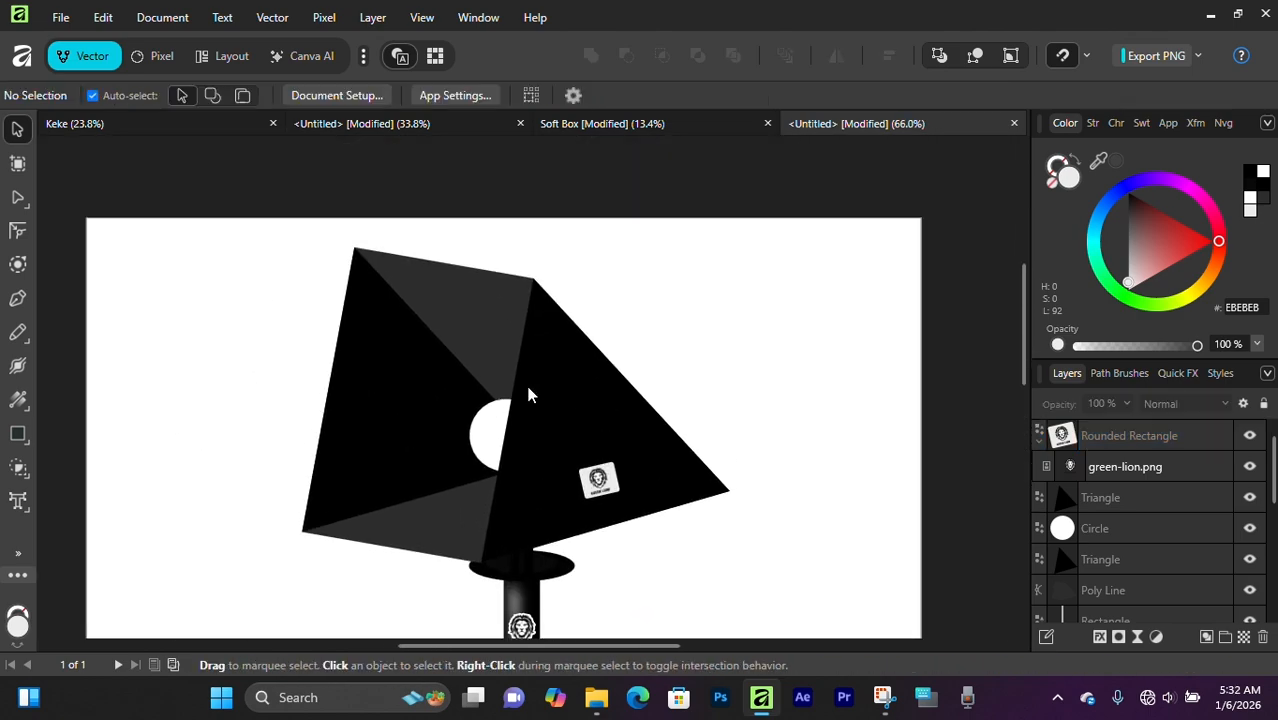
pyautogui.scroll(-1, 528, 387)
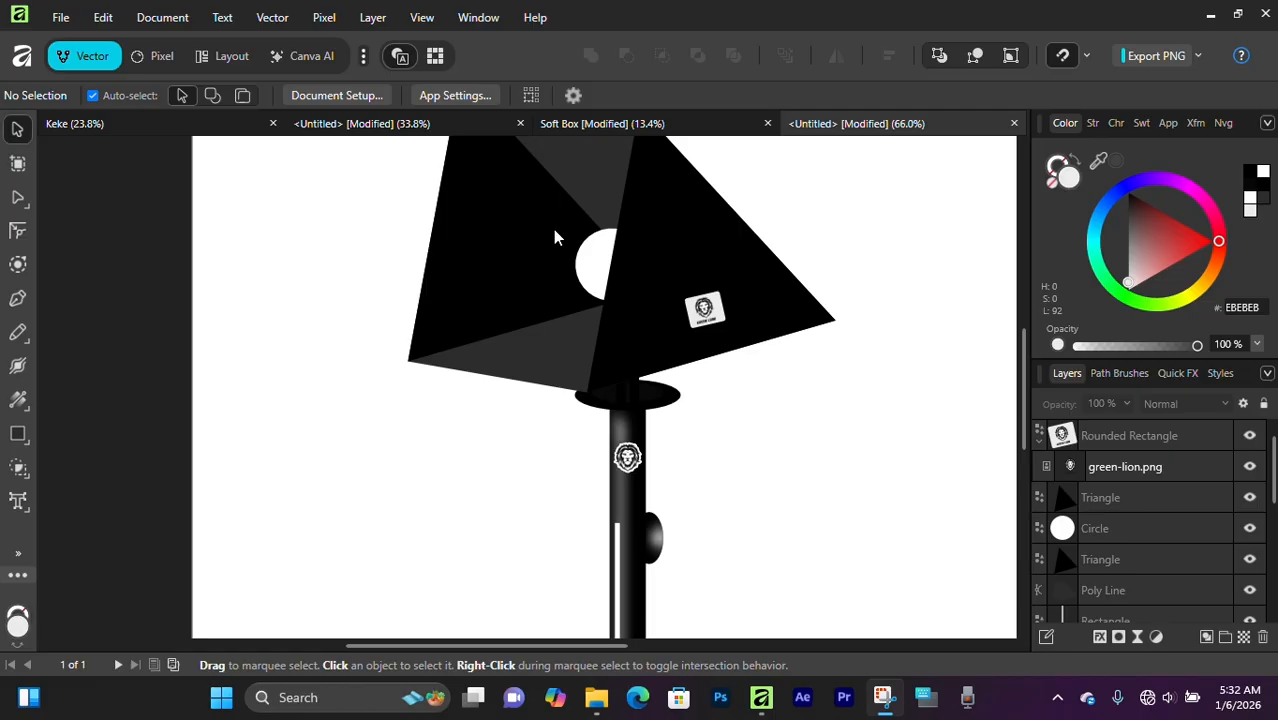
pyautogui.scroll(-5, 607, 434)
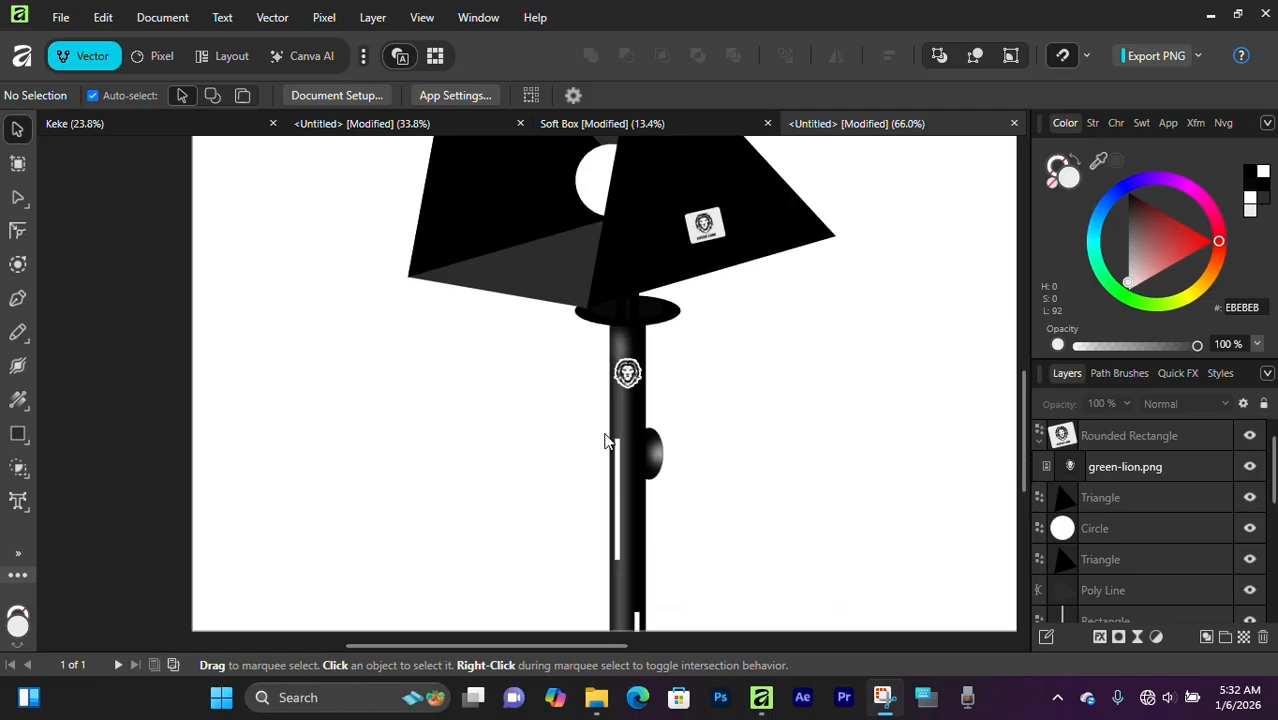
pyautogui.scroll(2, 607, 434)
pyautogui.scroll(4, 617, 416)
pyautogui.moveTo(612, 421); pyautogui.dragTo(645, 403)
pyautogui.hotkey('ctrl', 'd')
pyautogui.scroll(-3, 647, 418)
pyautogui.moveTo(648, 562); pyautogui.dragTo(621, 560)
pyautogui.hotkey('ctrl', 'd')
# Pull the inner ellipse out of the pin mount and delete it.
pyautogui.scroll(5, 641, 497)
pyautogui.scroll(3, 641, 497)
pyautogui.moveTo(685, 400); pyautogui.dragTo(805, 472)
pyautogui.hotkey('ctrl', 'd')
pyautogui.hotkey('ctrl', 'z')
pyautogui.moveTo(679, 396); pyautogui.dragTo(857, 423)
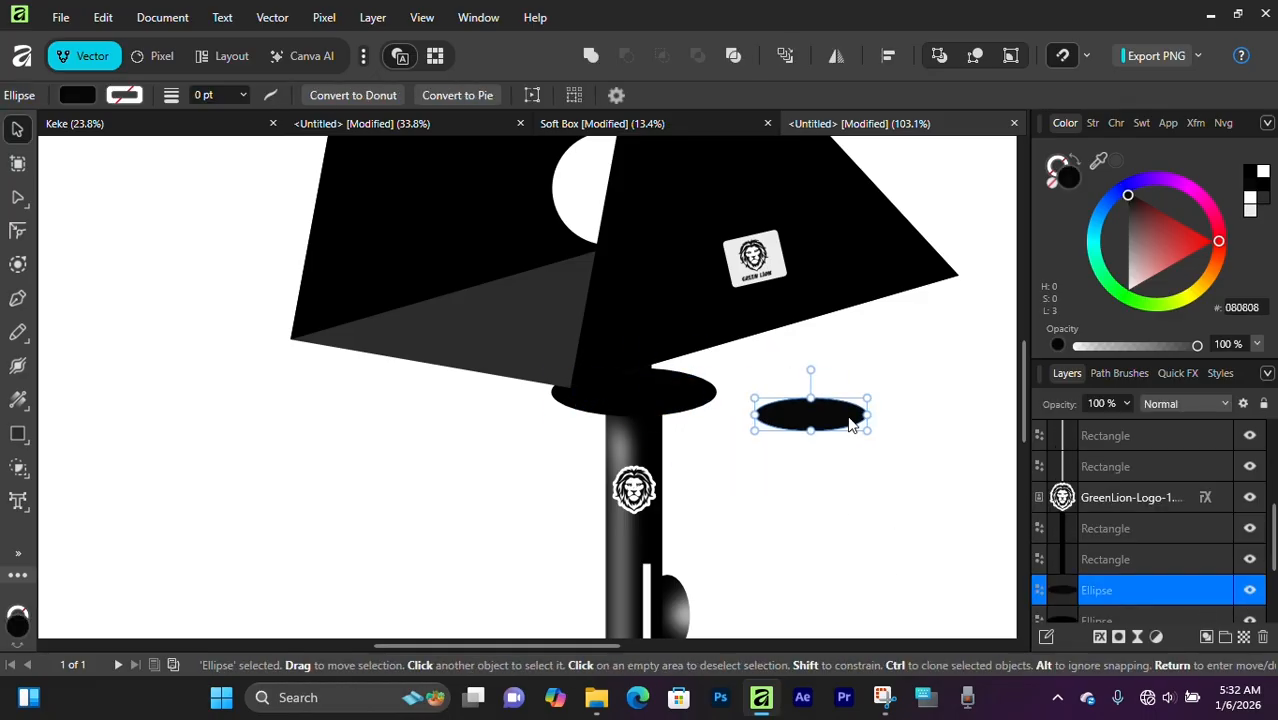
pyautogui.press('Delete')
# Change the fill of the mount's remaining ellipse to near-black 060606.
pyautogui.click(689, 401)
pyautogui.doubleClick(1068, 176)
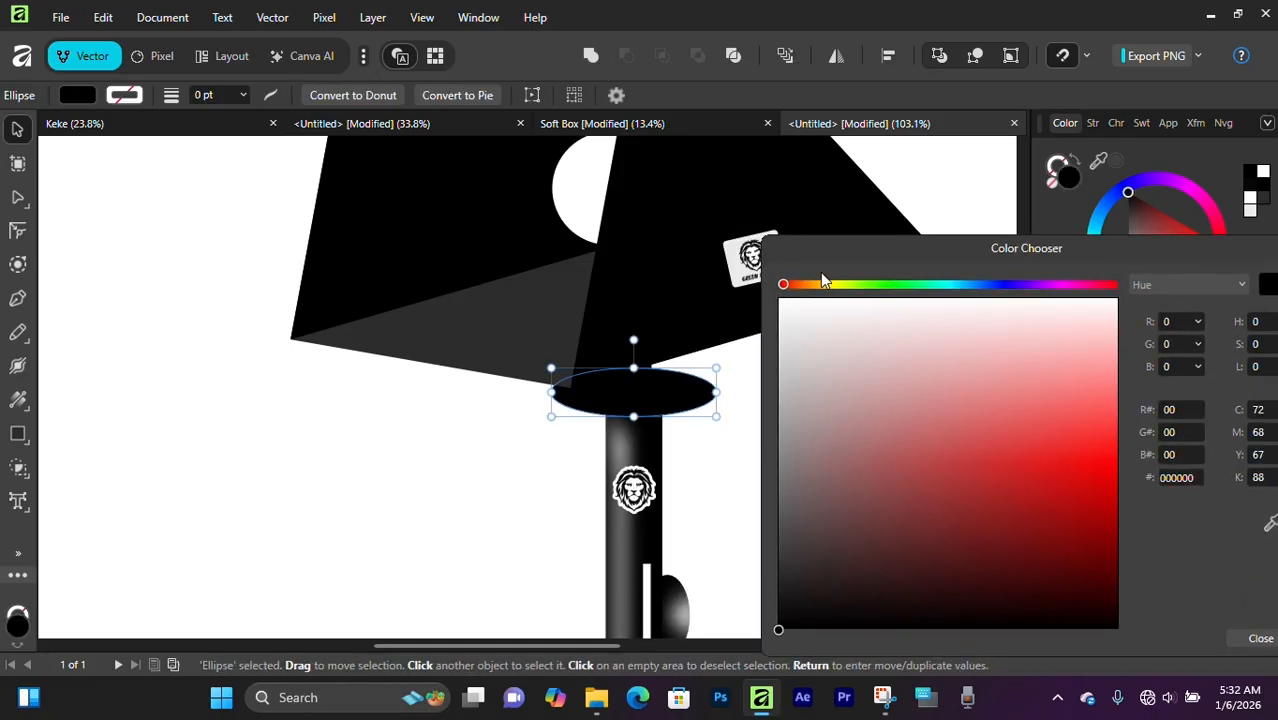
pyautogui.moveTo(790, 600); pyautogui.dragTo(779, 624)
pyautogui.moveTo(1228, 248); pyautogui.dragTo(969, 275)
pyautogui.click(1035, 275)
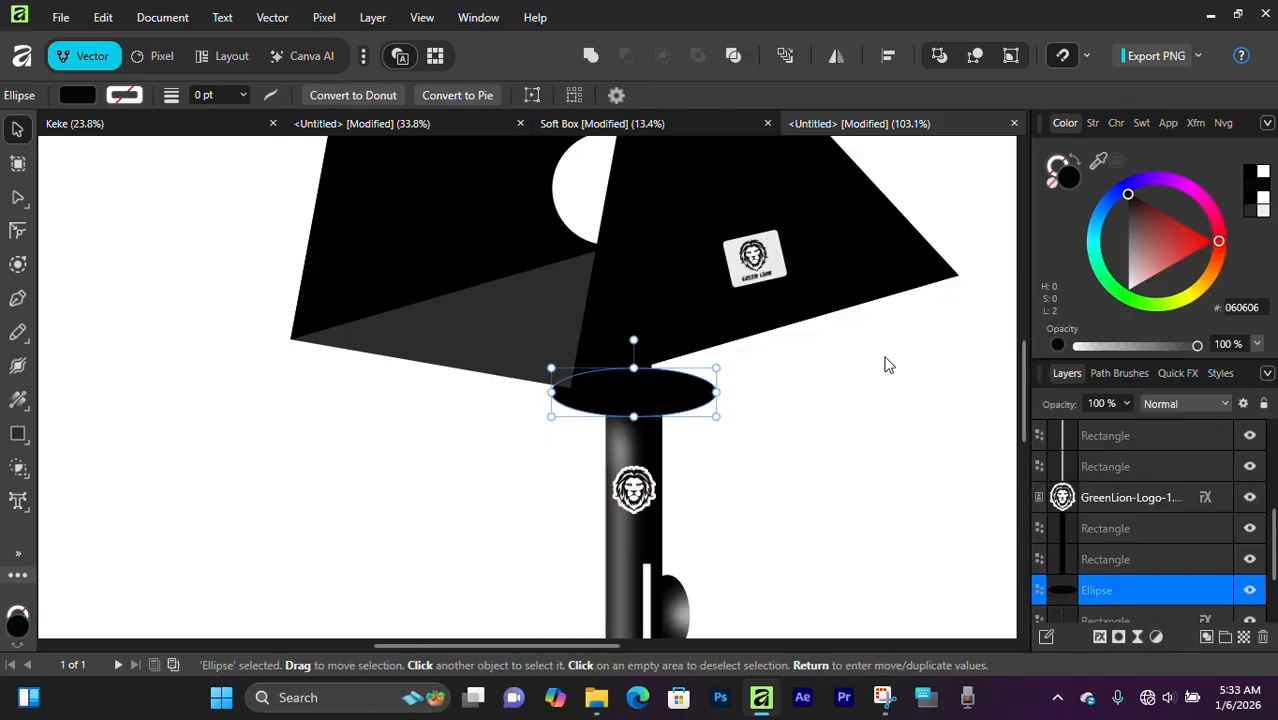
pyautogui.click(884, 365)
# Select all the head shapes together with the logo card and group them.
pyautogui.scroll(3, 602, 347)
pyautogui.scroll(-2, 423, 249)
pyautogui.moveTo(262, 155); pyautogui.dragTo(881, 483)
pyautogui.click(919, 298)
pyautogui.scroll(2, 890, 310)
pyautogui.moveTo(256, 192); pyautogui.dragTo(893, 487)
pyautogui.click(889, 470)
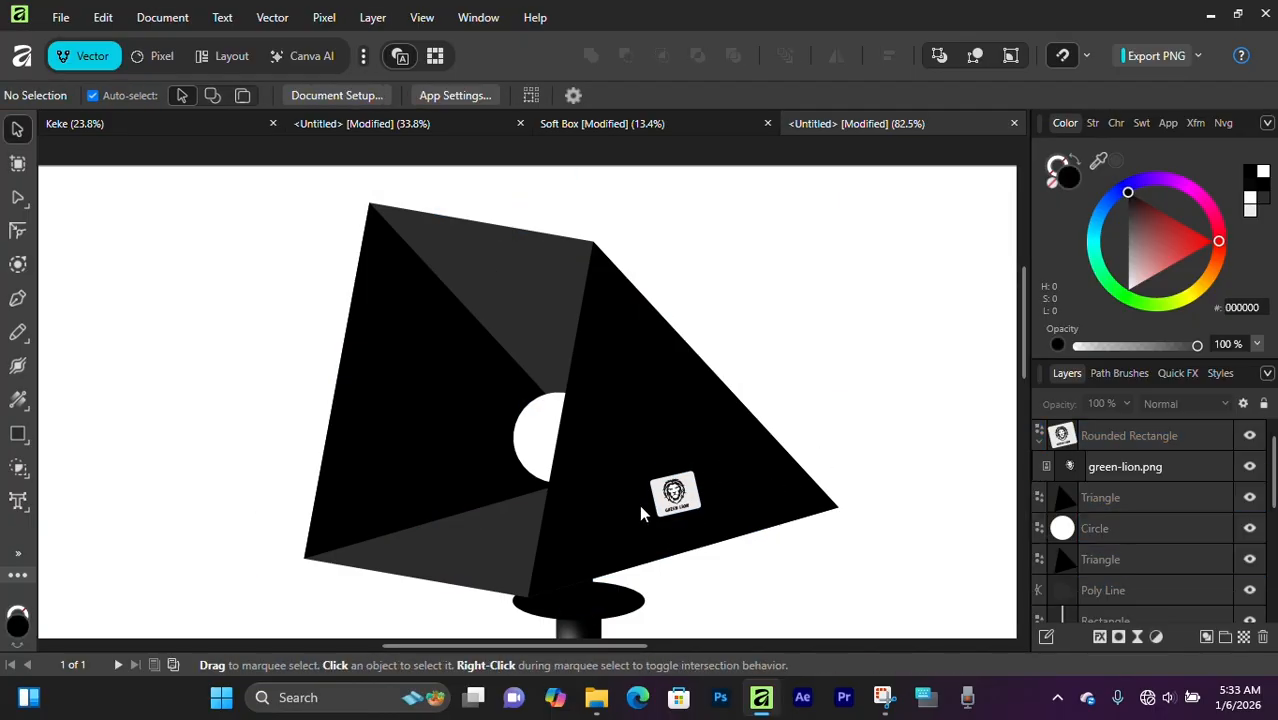
pyautogui.moveTo(244, 202); pyautogui.dragTo(880, 523)
pyautogui.rightClick(1172, 505)
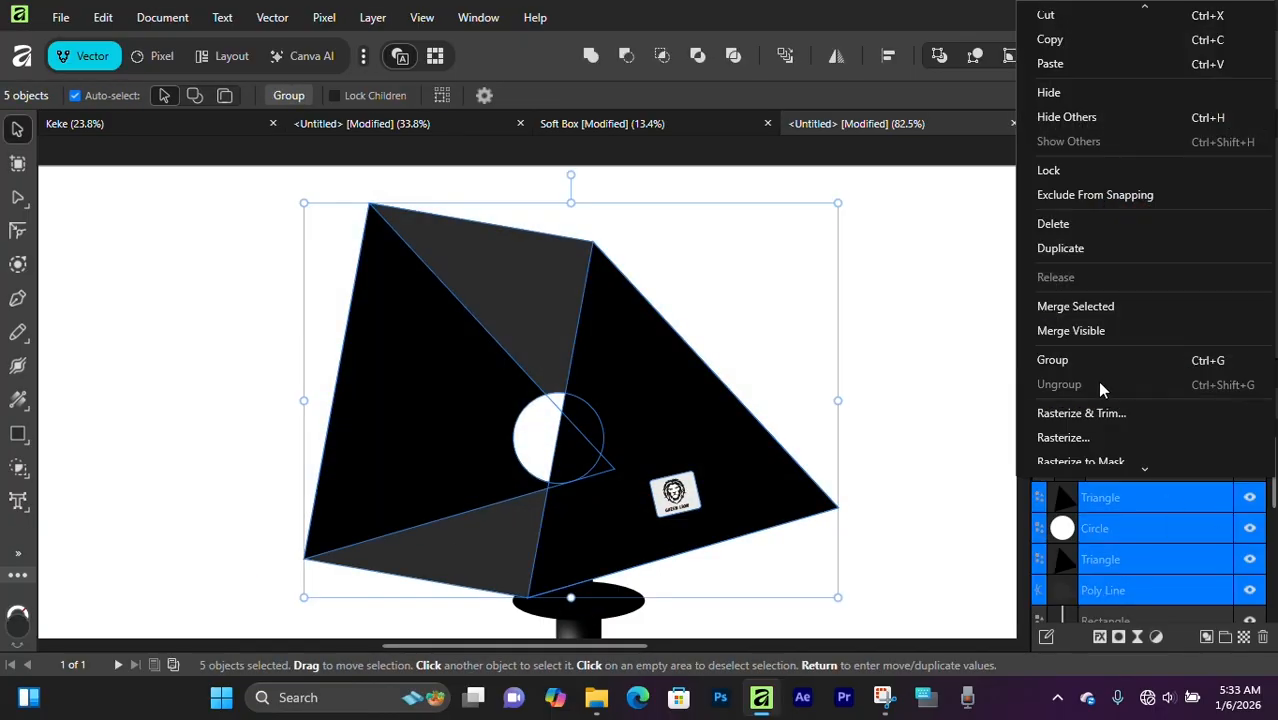
pyautogui.click(1086, 362)
# Check the mount with the head group hidden, and move the restored group slightly higher so more of the pins shows.
pyautogui.scroll(-1, 907, 380)
pyautogui.click(1250, 437)
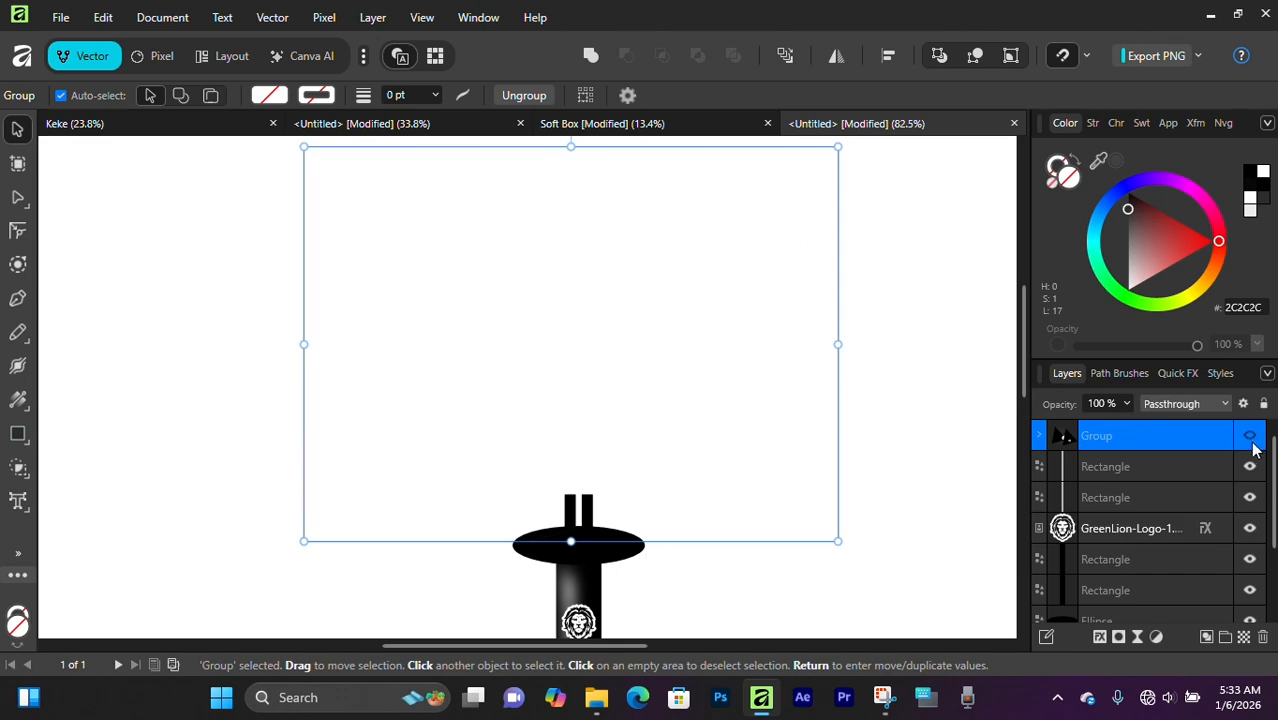
pyautogui.click(1250, 437)
pyautogui.moveTo(493, 442); pyautogui.dragTo(617, 382)
pyautogui.click(654, 508)
pyautogui.scroll(-3, 677, 487)
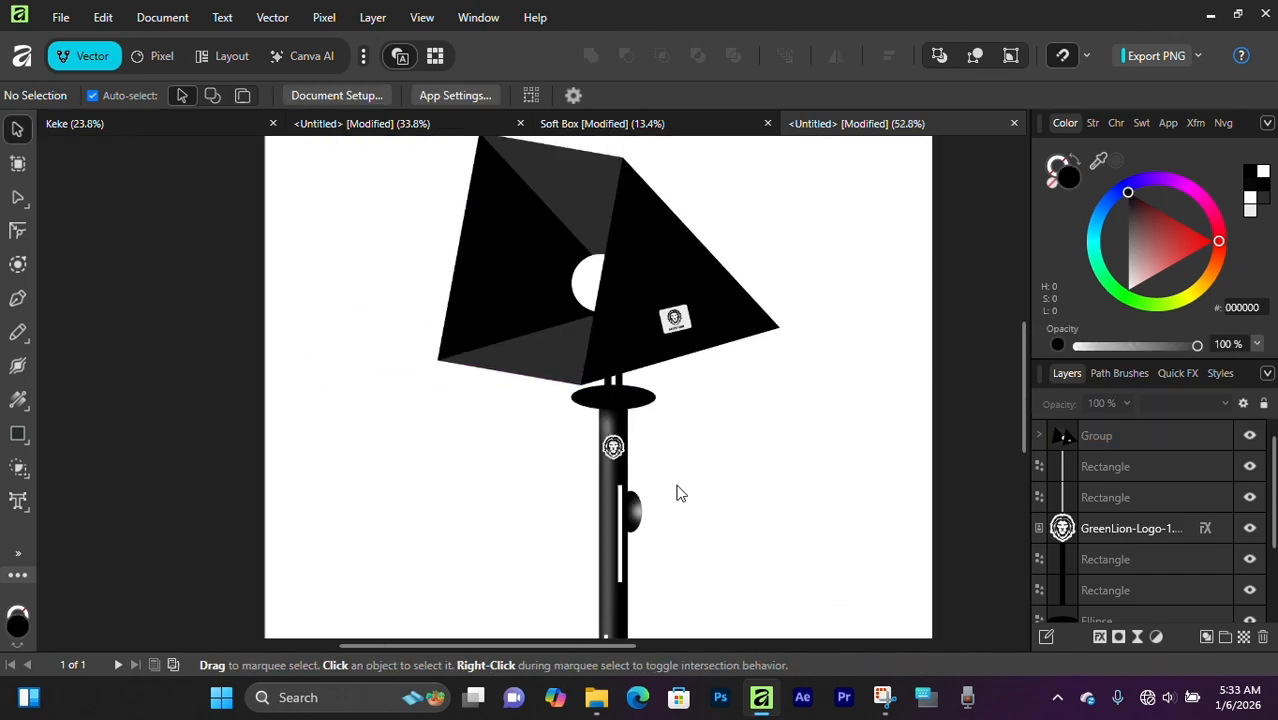
# Add a live Add Noise filter to the head's front triangle, monochromatic Gaussian at roughly 50 % intensity.
pyautogui.scroll(-2, 680, 492)
pyautogui.scroll(3, 680, 491)
pyautogui.scroll(-3, 640, 495)
pyautogui.scroll(10, 576, 502)
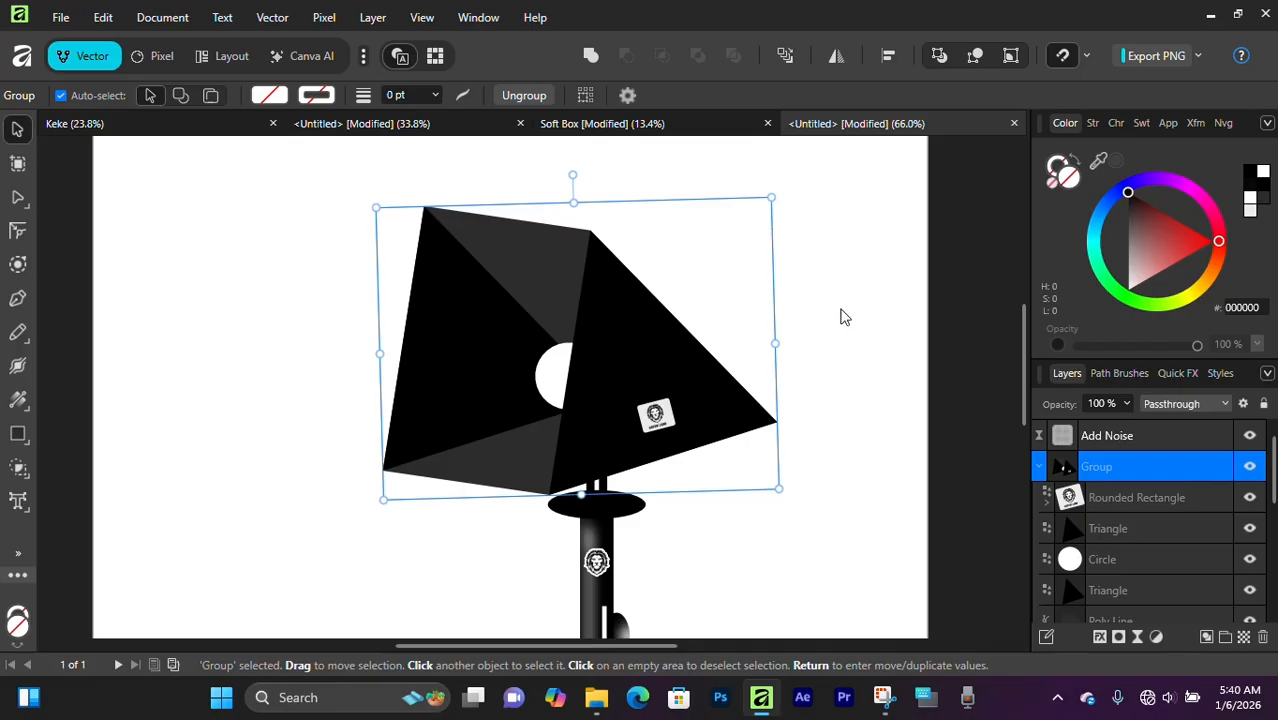
pyautogui.click(1087, 530)
pyautogui.click(324, 18)
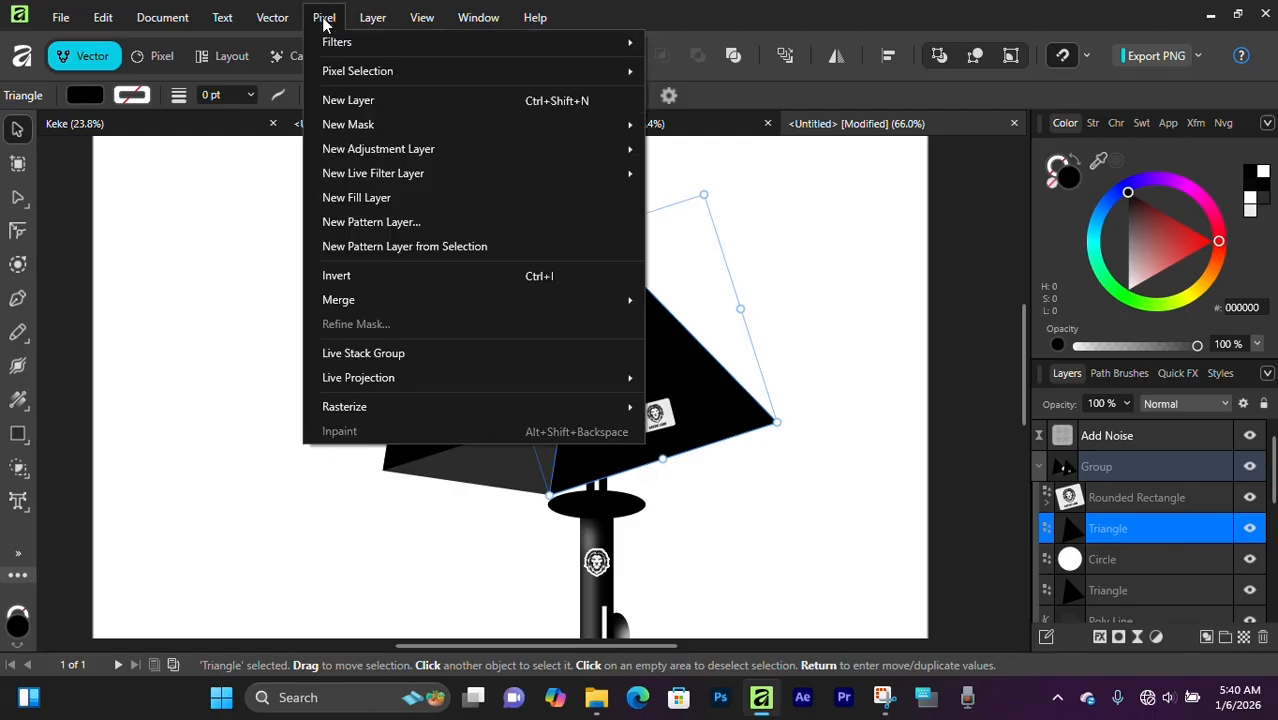
pyautogui.moveTo(419, 173)
pyautogui.moveTo(700, 247)
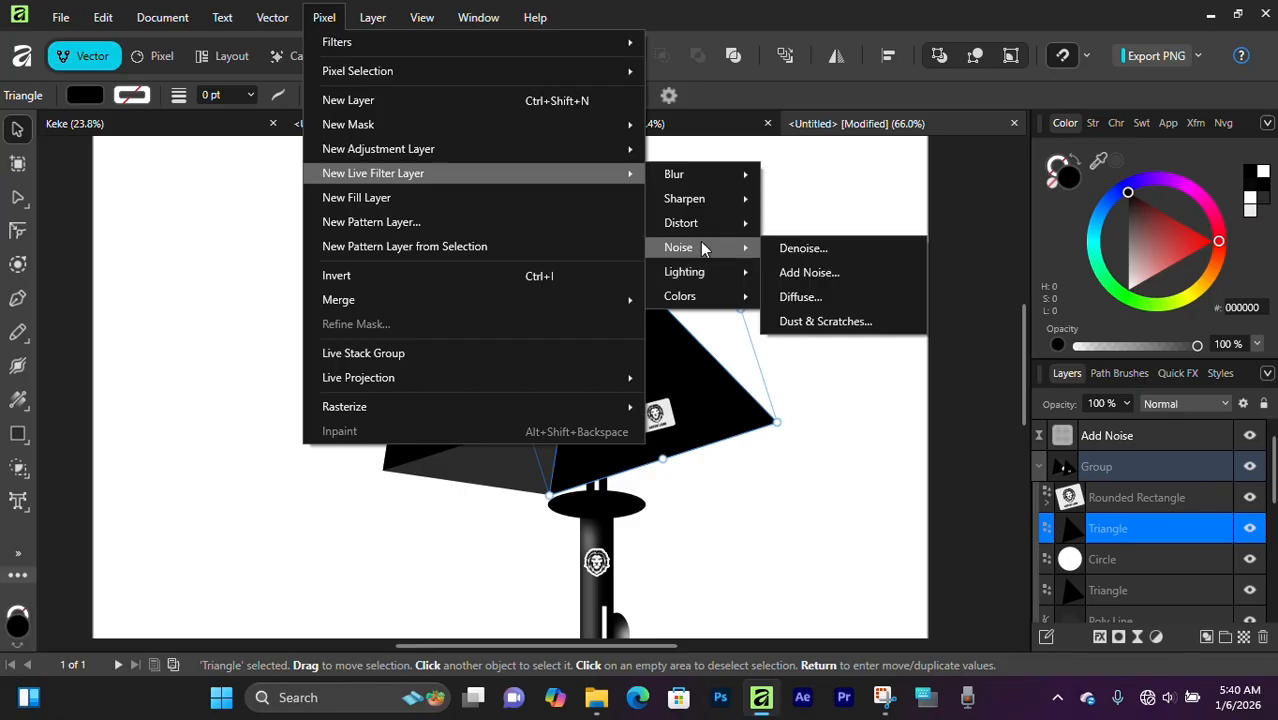
pyautogui.click(793, 270)
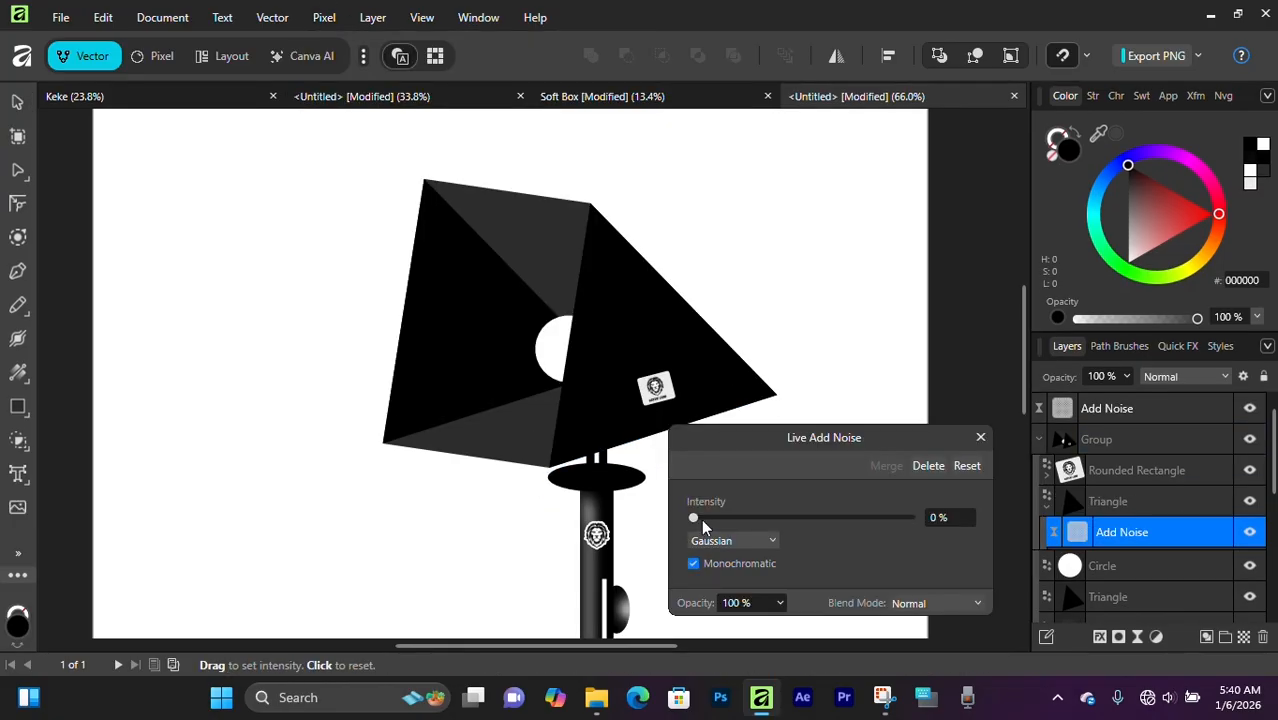
pyautogui.moveTo(701, 518); pyautogui.dragTo(762, 518)
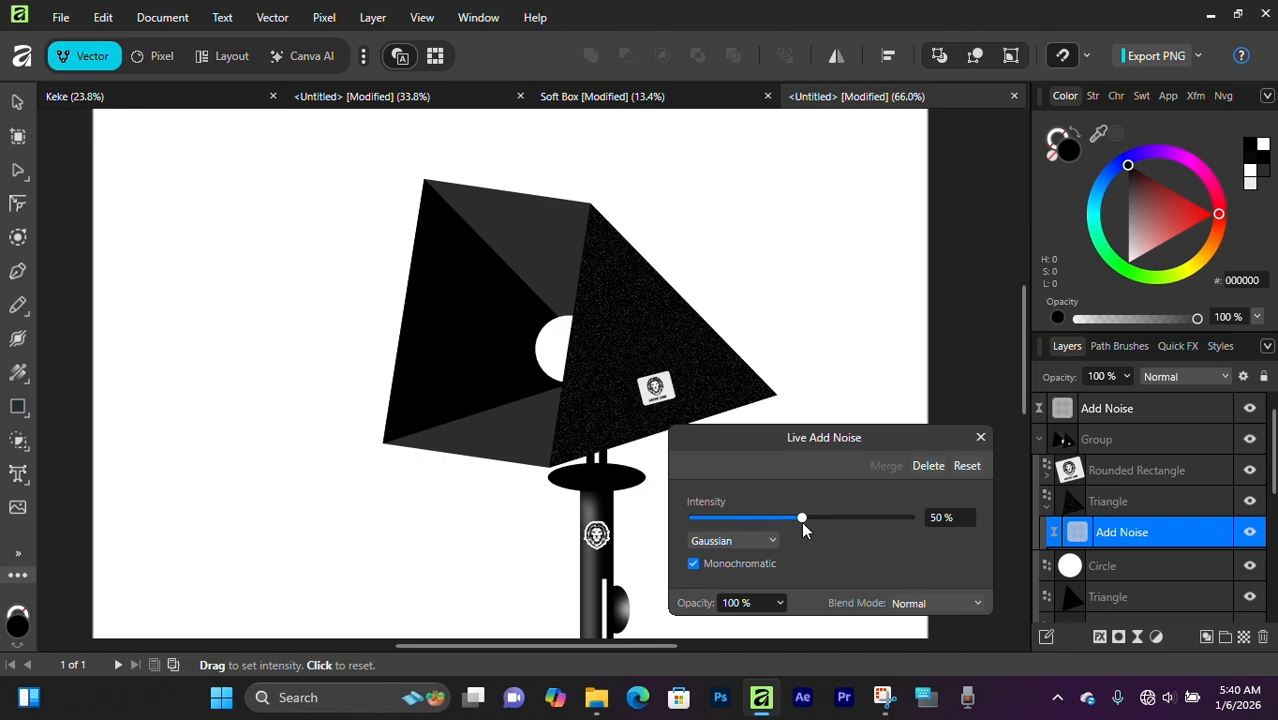
pyautogui.moveTo(801, 521); pyautogui.dragTo(810, 523)
pyautogui.click(980, 437)
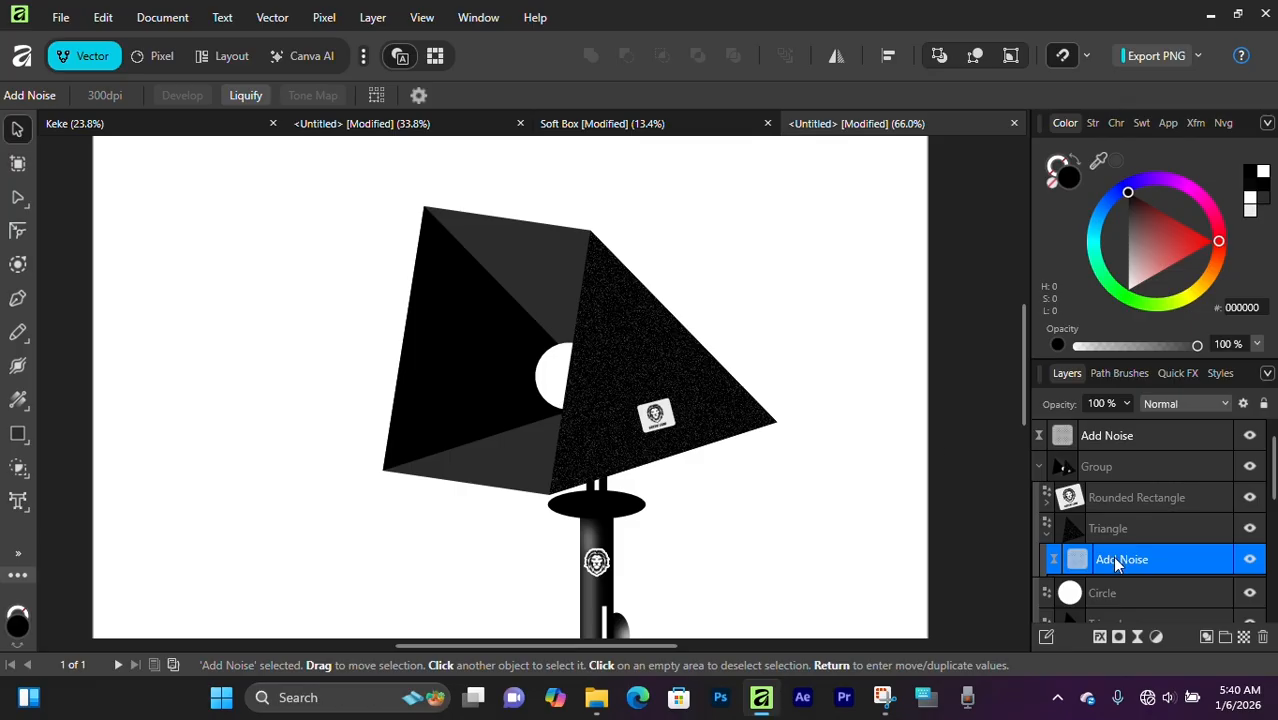
# Paste a copy of the Add Noise filter directly above the head's other black triangle in the group.
pyautogui.scroll(-3, 1124, 545)
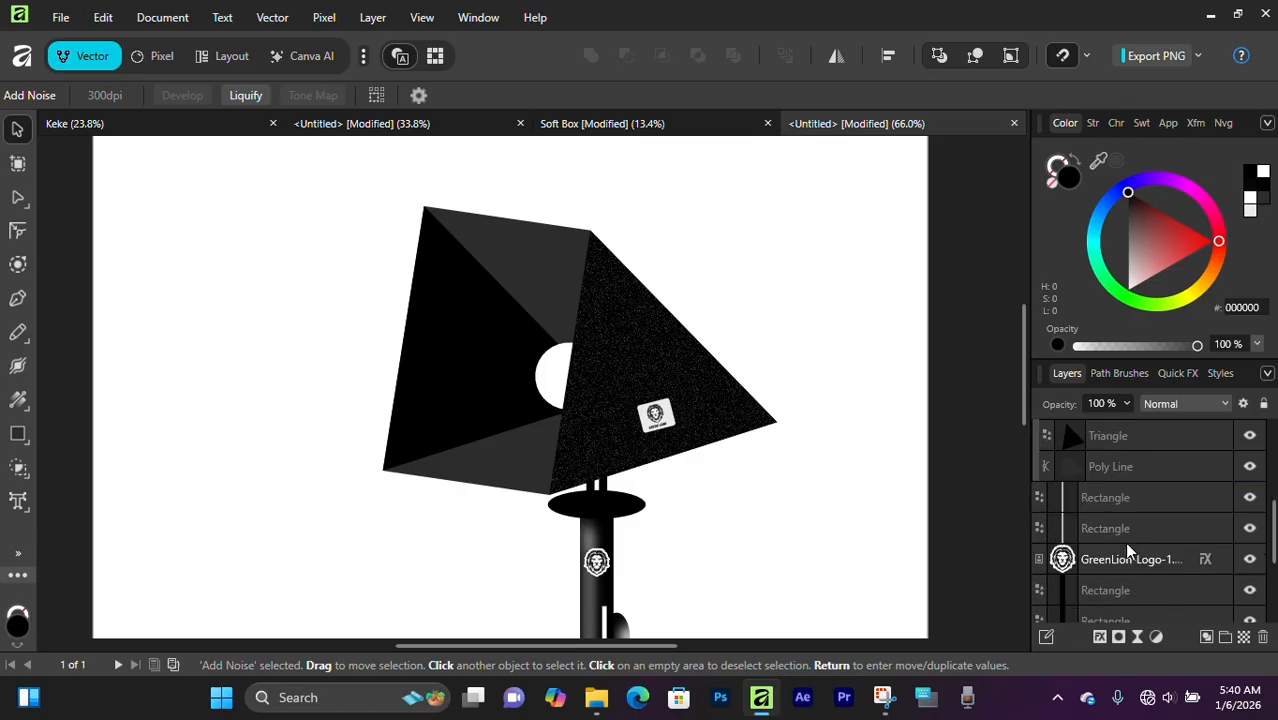
pyautogui.click(1128, 440)
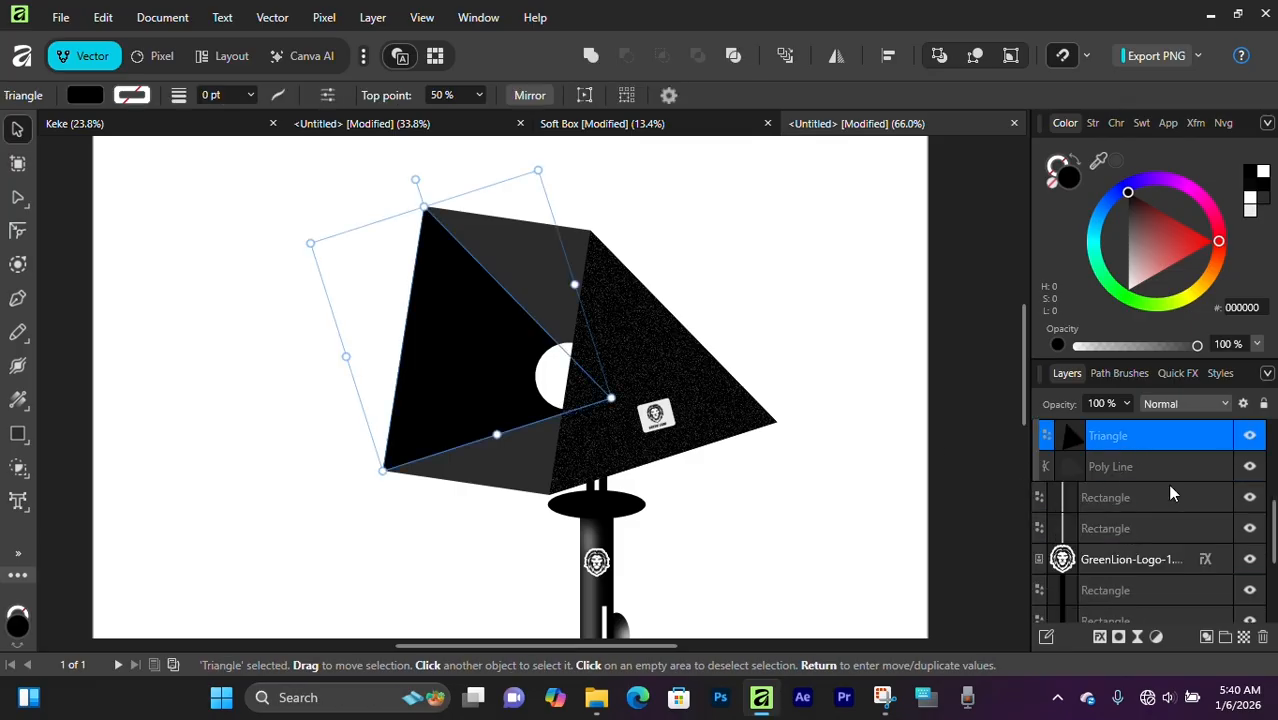
pyautogui.scroll(2, 1110, 488)
pyautogui.hotkey('ctrl', 'v')
pyautogui.moveTo(425, 431); pyautogui.dragTo(592, 400)
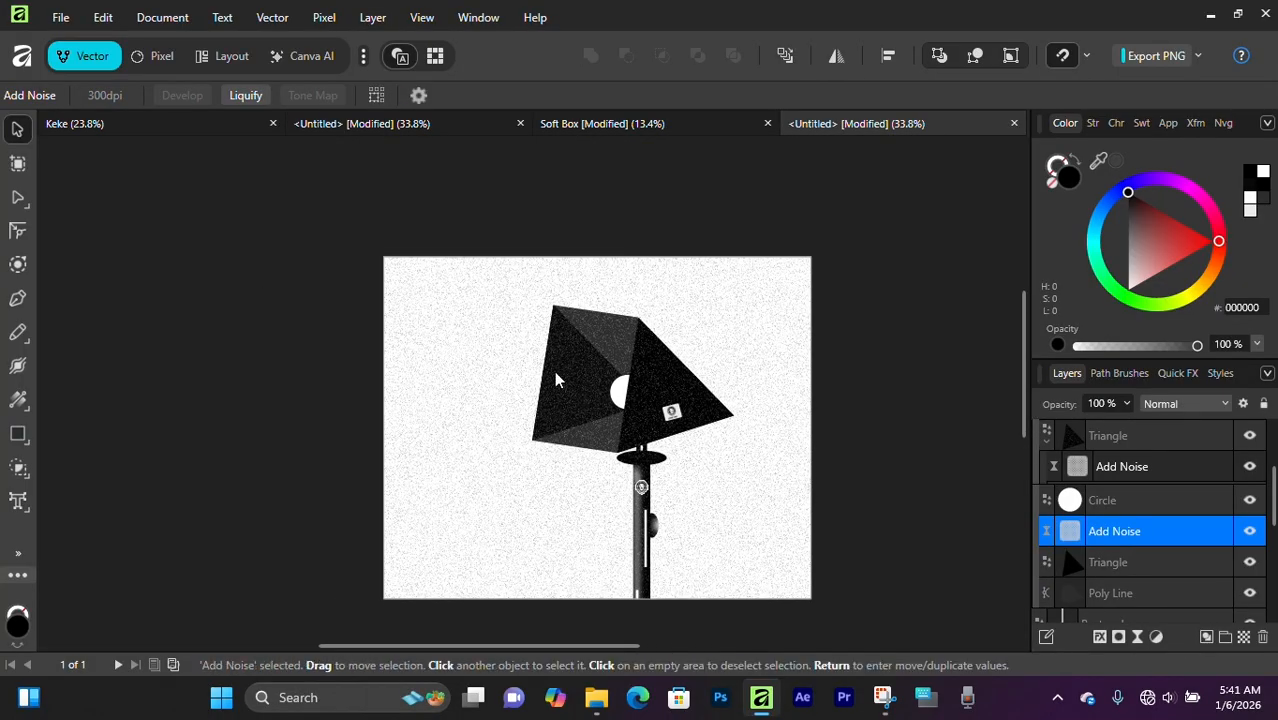
pyautogui.scroll(2, 513, 305)
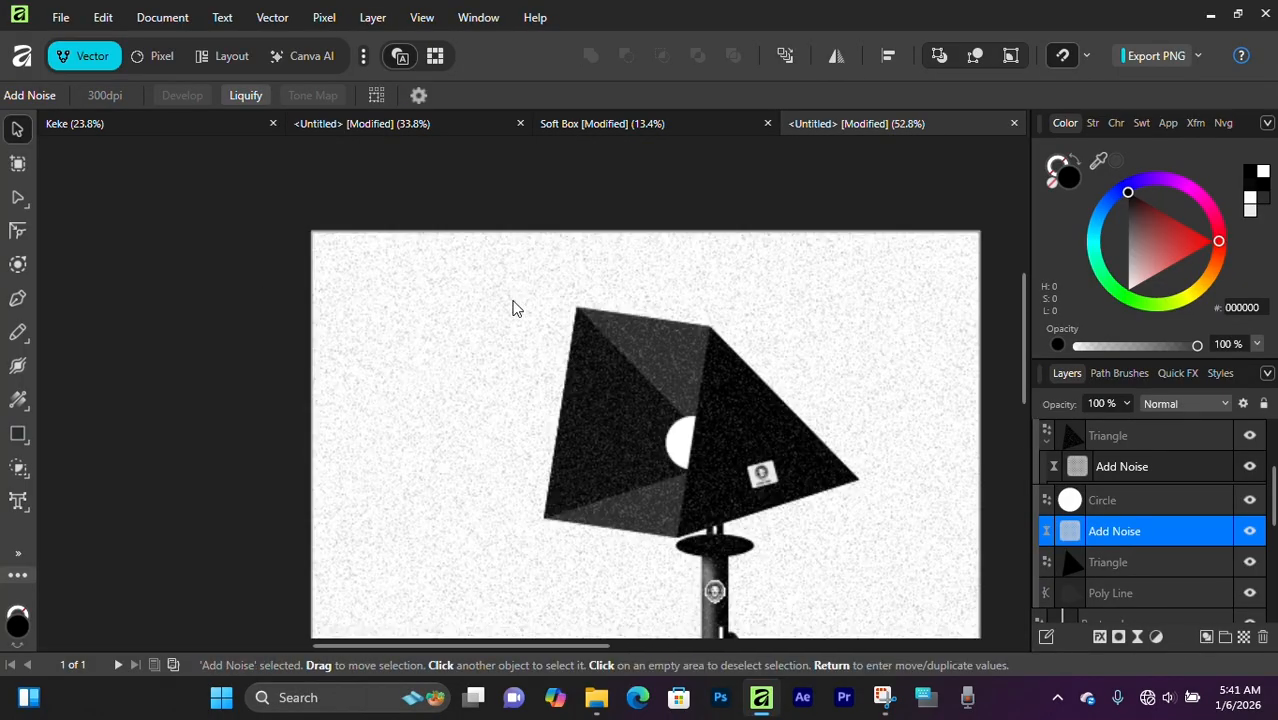
pyautogui.moveTo(391, 240); pyautogui.dragTo(323, 183)
pyautogui.scroll(1, 1114, 562)
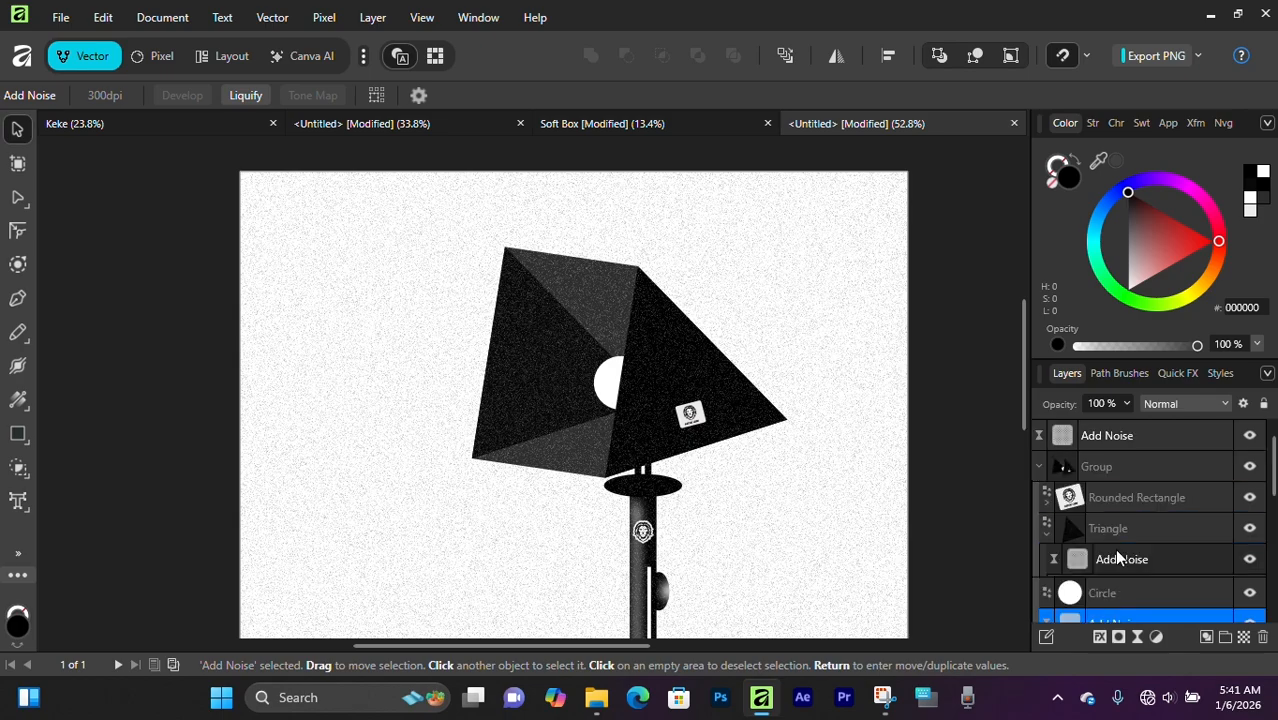
# Nest the pasted Add Noise filter inside the other black triangle so it affects only that shape, and clear the selection.
pyautogui.scroll(-3, 1130, 558)
pyautogui.scroll(2, 1150, 560)
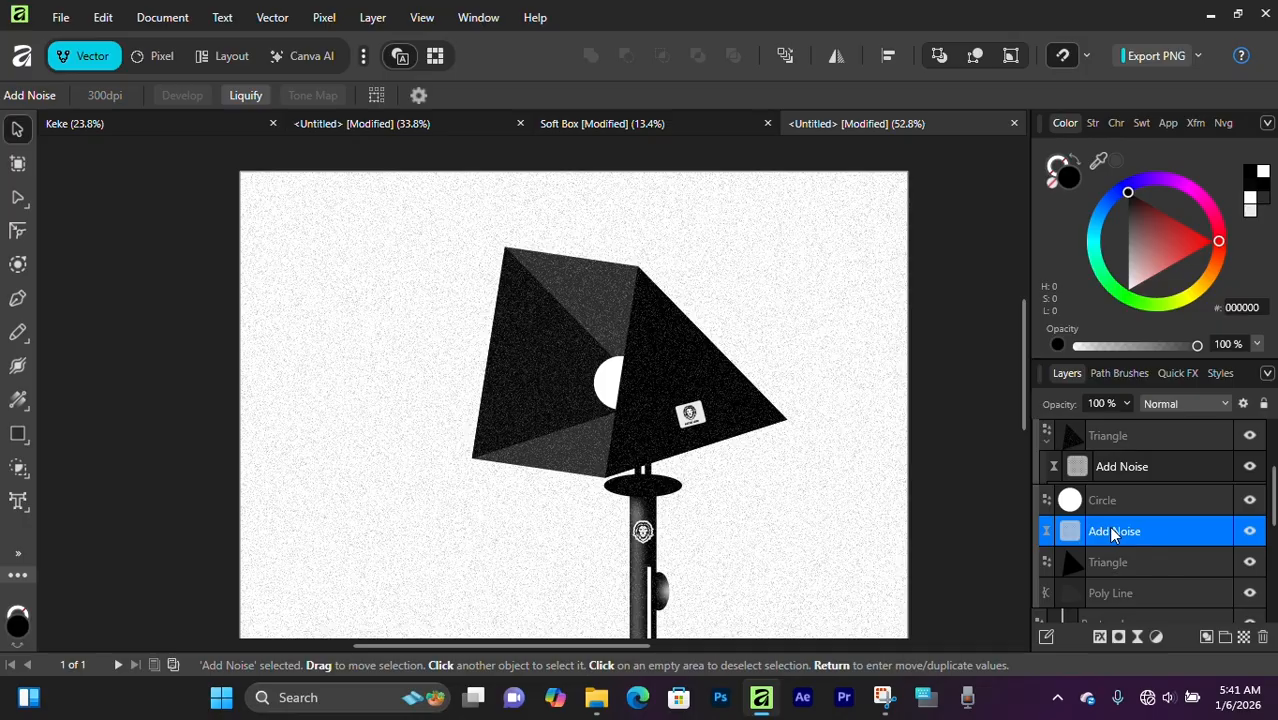
pyautogui.moveTo(1114, 535); pyautogui.dragTo(1131, 560)
pyautogui.click(947, 319)
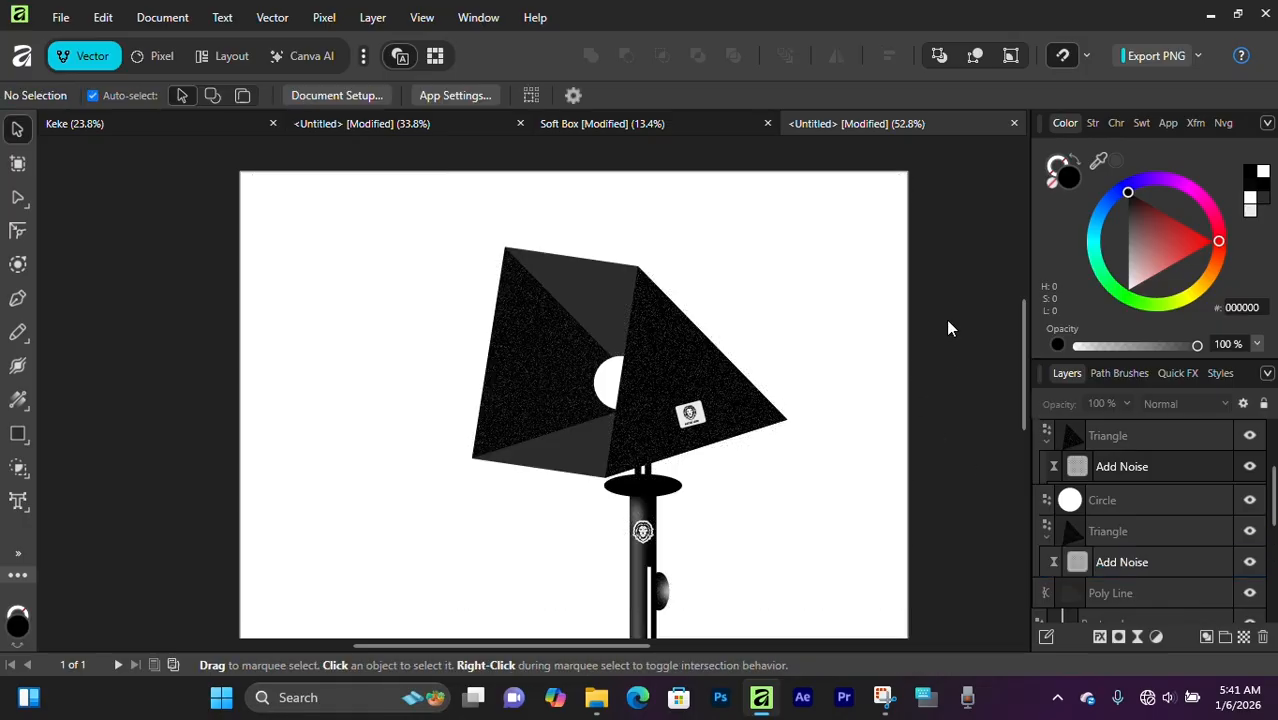
# Set the opacity of the front triangle's Add Noise filter to 64 %.
pyautogui.scroll(1, 557, 341)
pyautogui.scroll(-1, 556, 334)
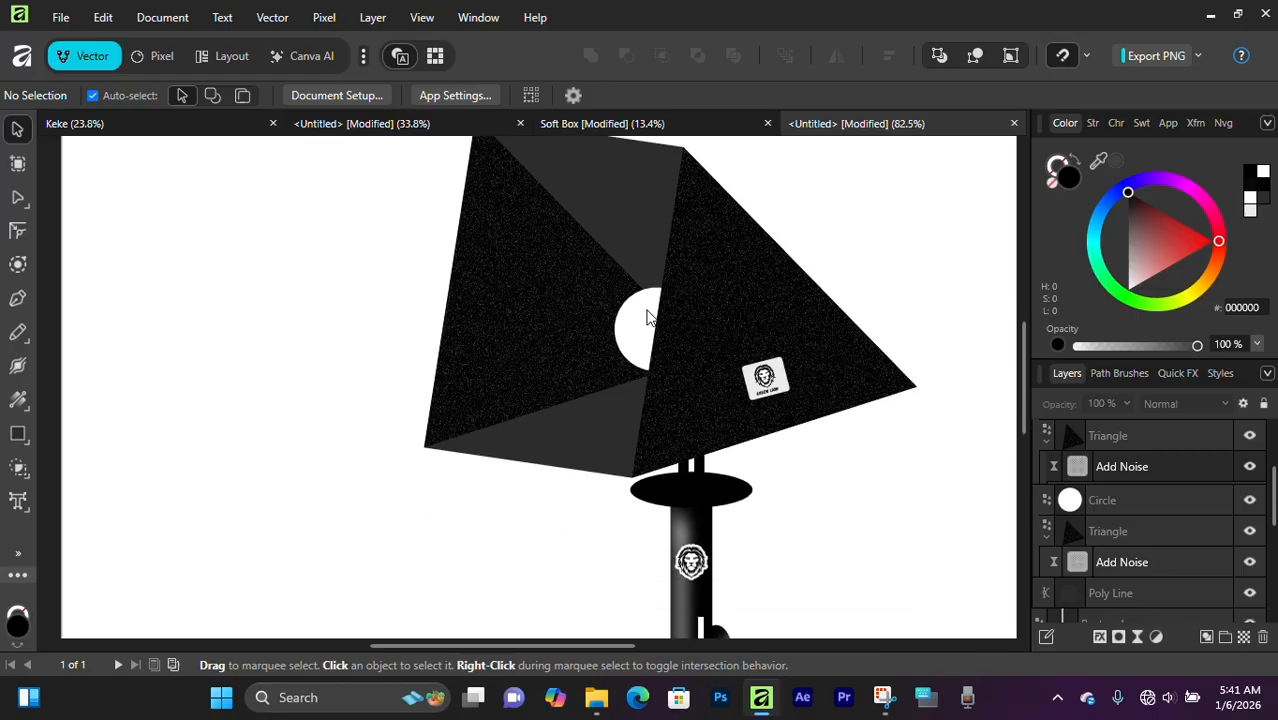
pyautogui.scroll(1, 649, 312)
pyautogui.moveTo(759, 326); pyautogui.dragTo(681, 391)
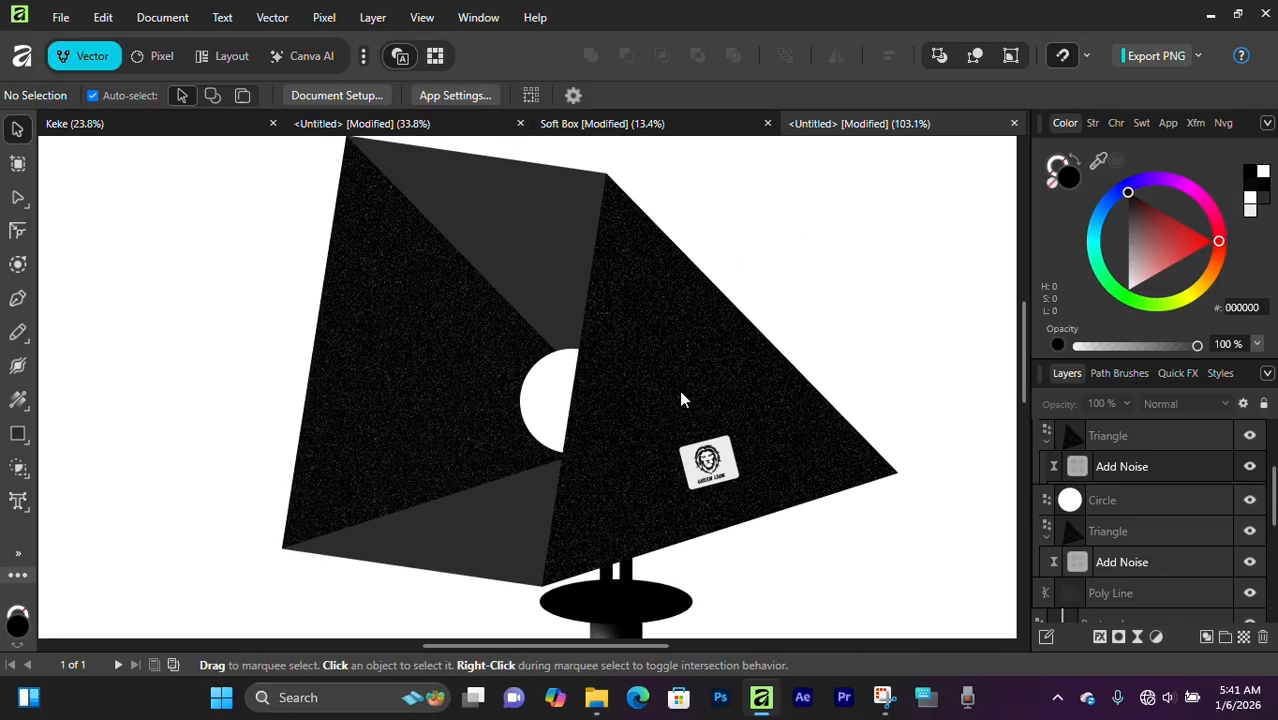
pyautogui.click(680, 388)
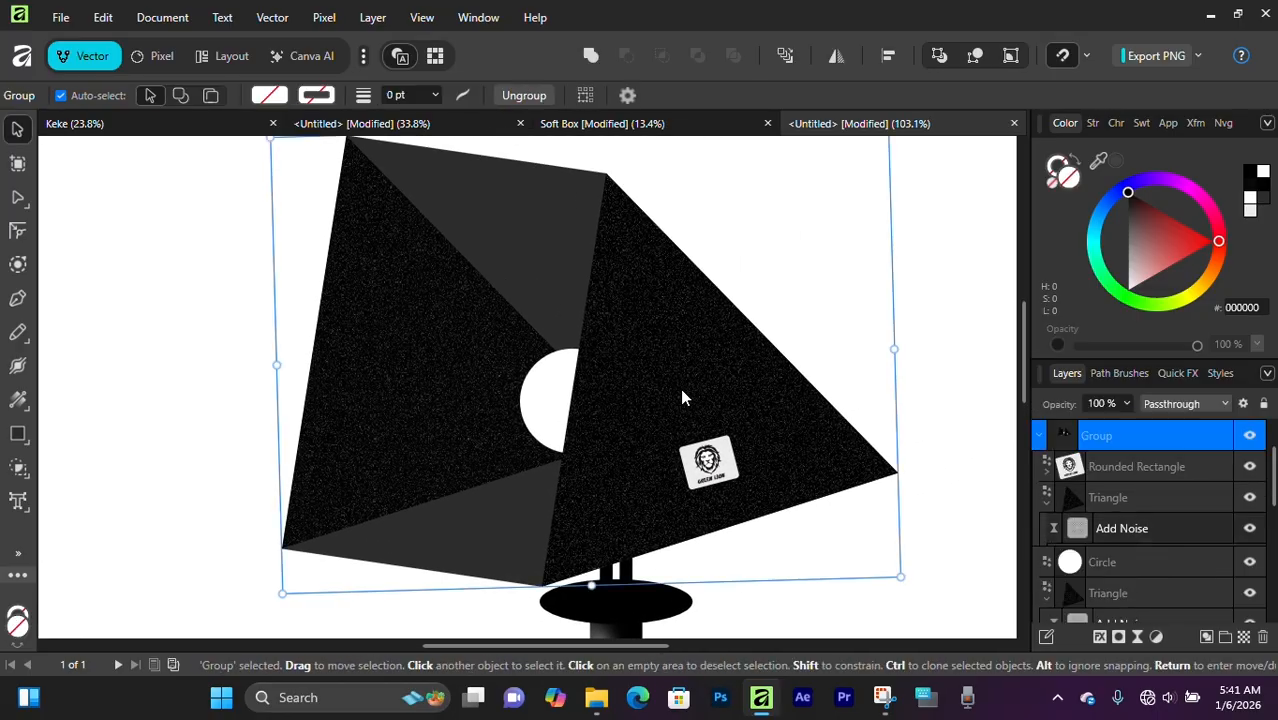
pyautogui.click(1114, 532)
pyautogui.click(1127, 404)
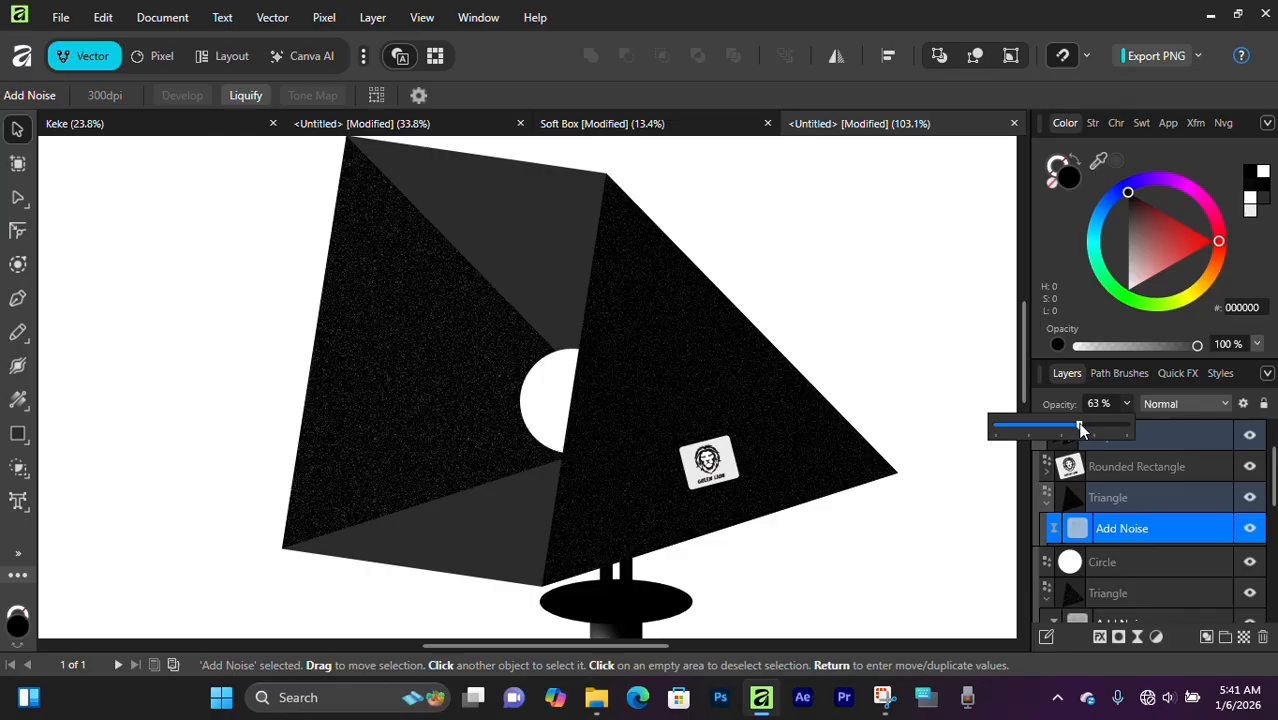
pyautogui.moveTo(1082, 426); pyautogui.dragTo(1079, 426)
# Try a 71 % opacity on the other triangle's Add Noise filter, and undo the change.
pyautogui.scroll(-1, 1106, 591)
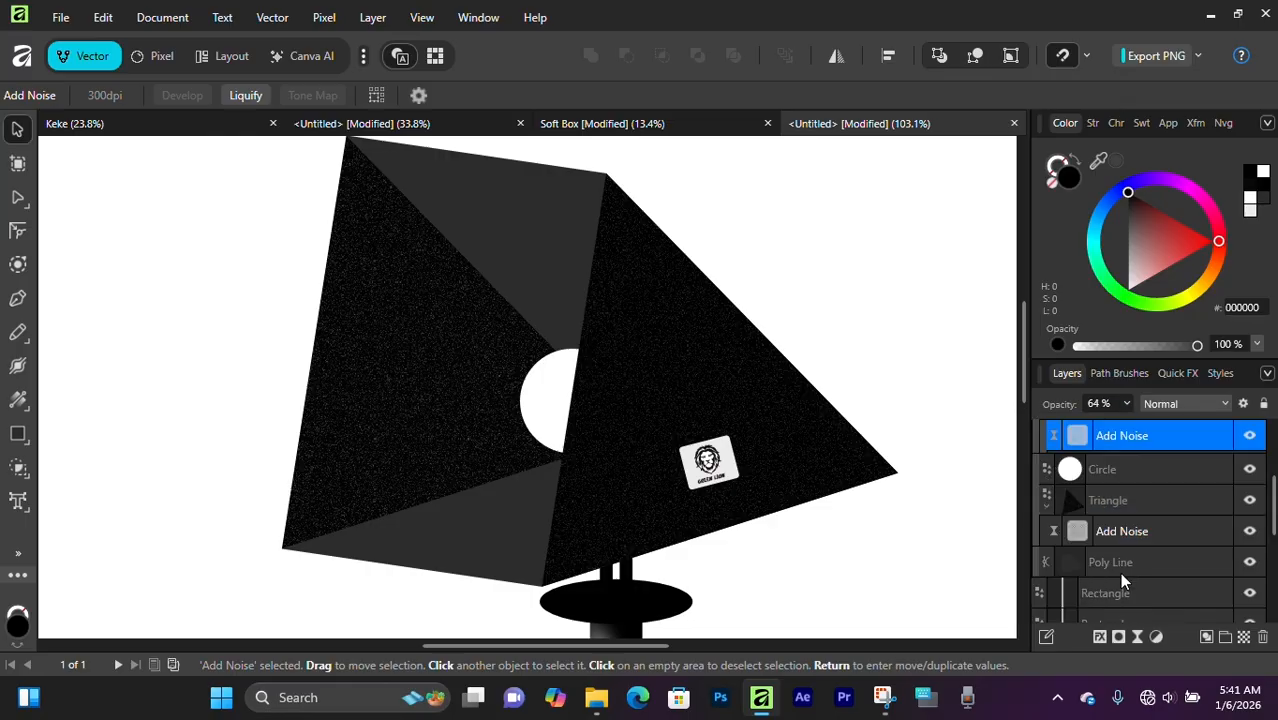
pyautogui.click(1133, 537)
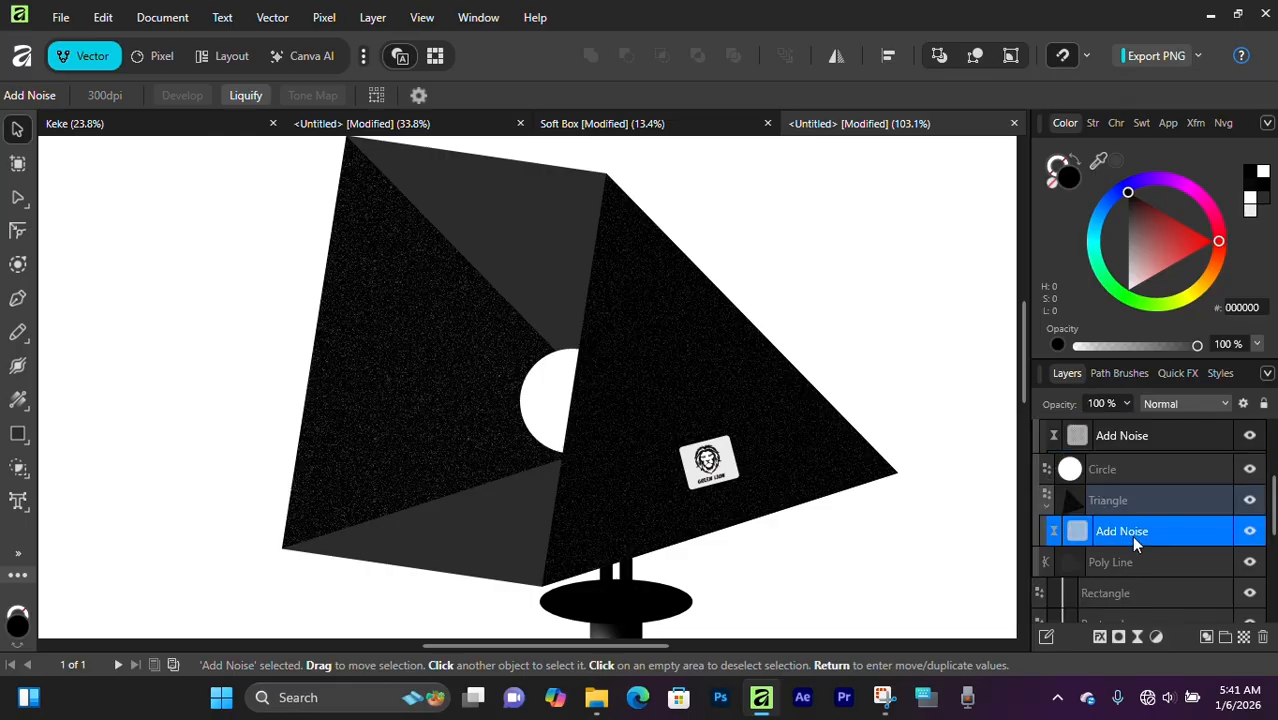
pyautogui.click(1126, 403)
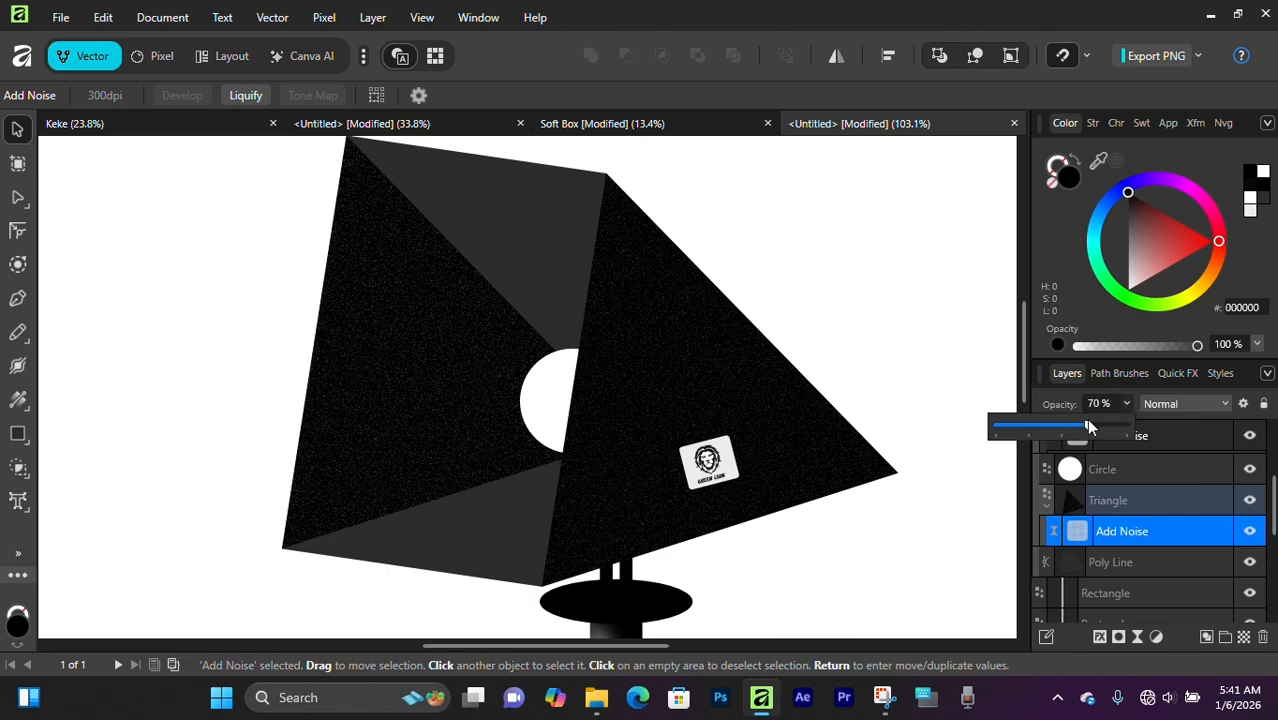
pyautogui.moveTo(1087, 424); pyautogui.dragTo(1090, 425)
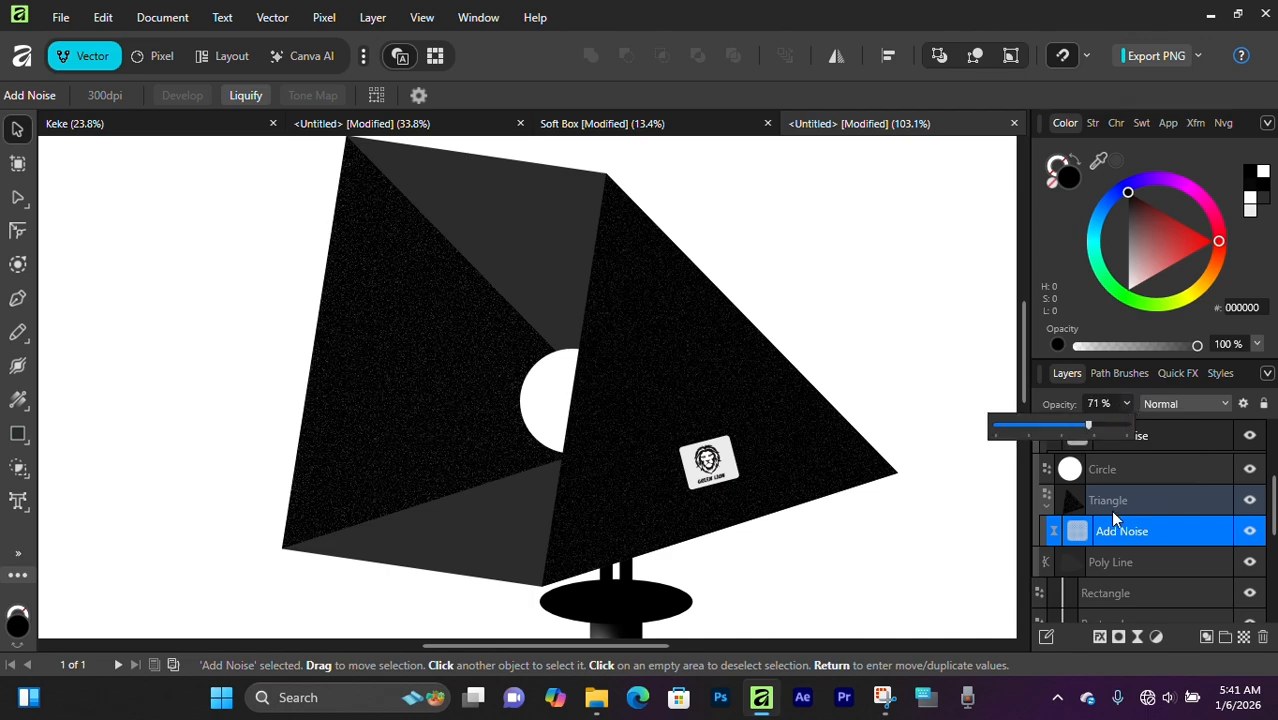
pyautogui.click(952, 368)
pyautogui.hotkey('ctrl', 'z')
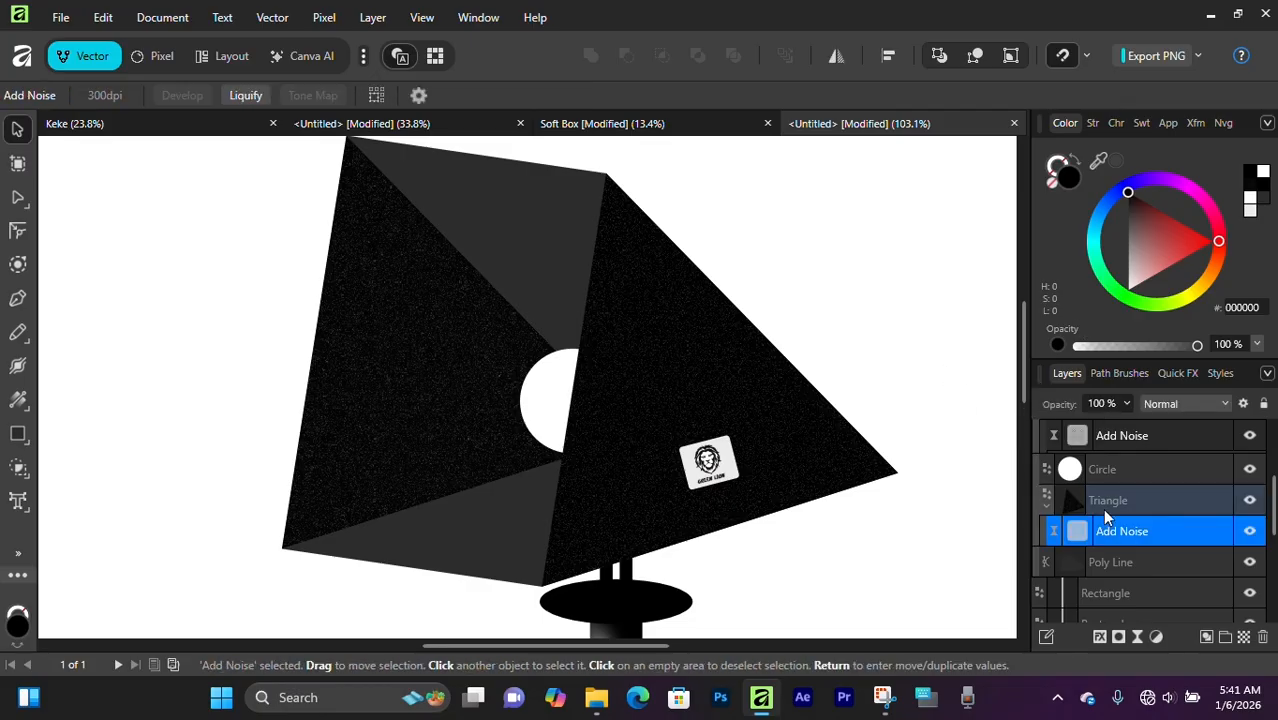
# Set the other triangle's Add Noise filter to 64 % opacity, the same as the front triangle's filter, and clear the selection.
pyautogui.scroll(1, 1126, 485)
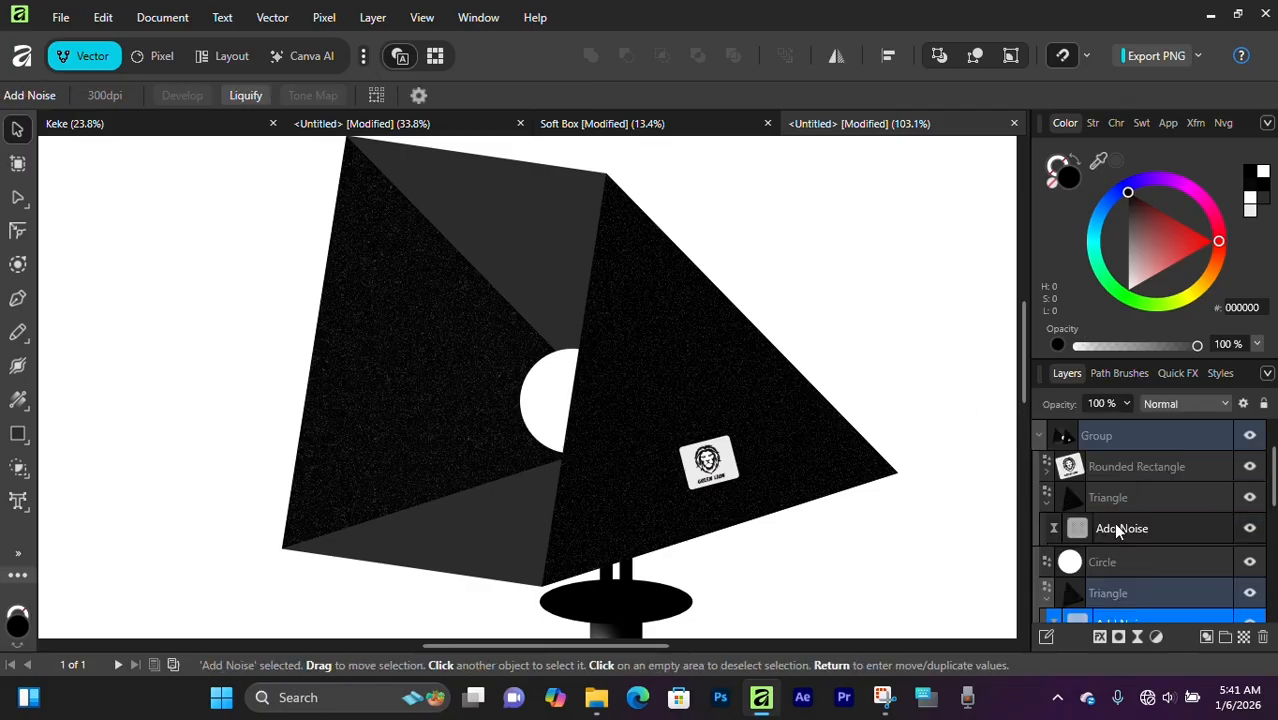
pyautogui.click(1119, 531)
pyautogui.scroll(-1, 1131, 570)
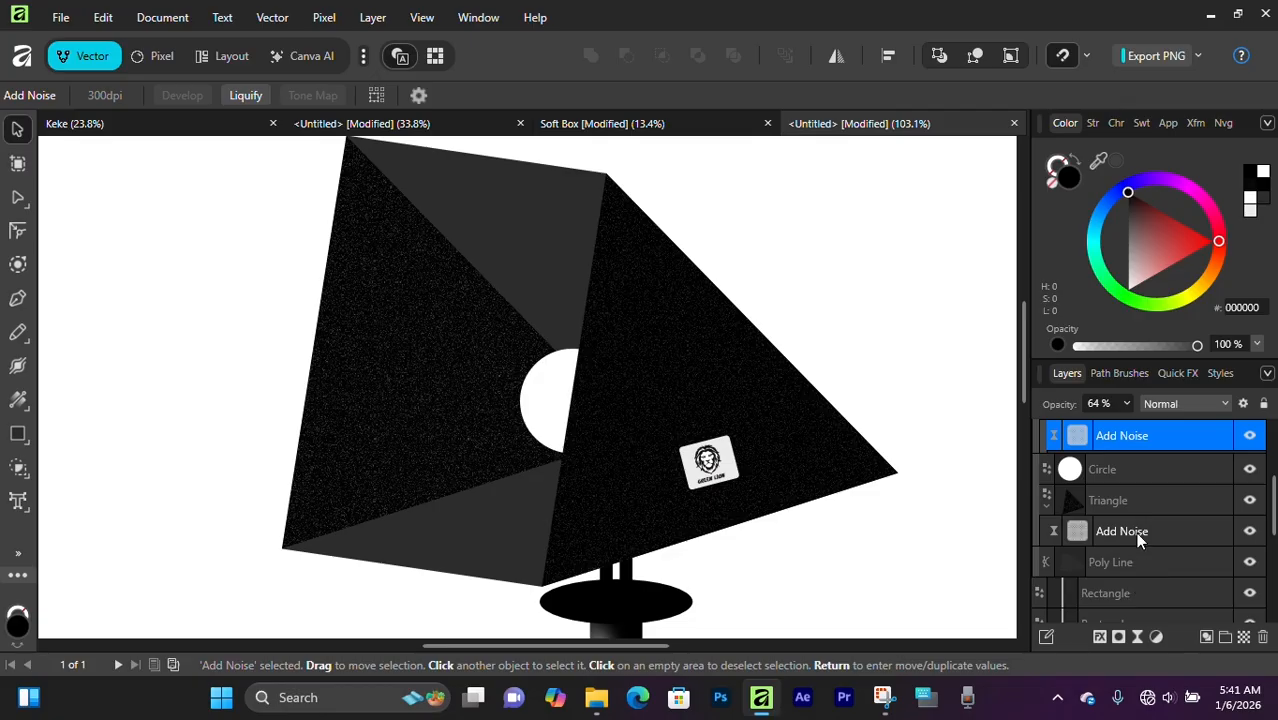
pyautogui.click(1137, 535)
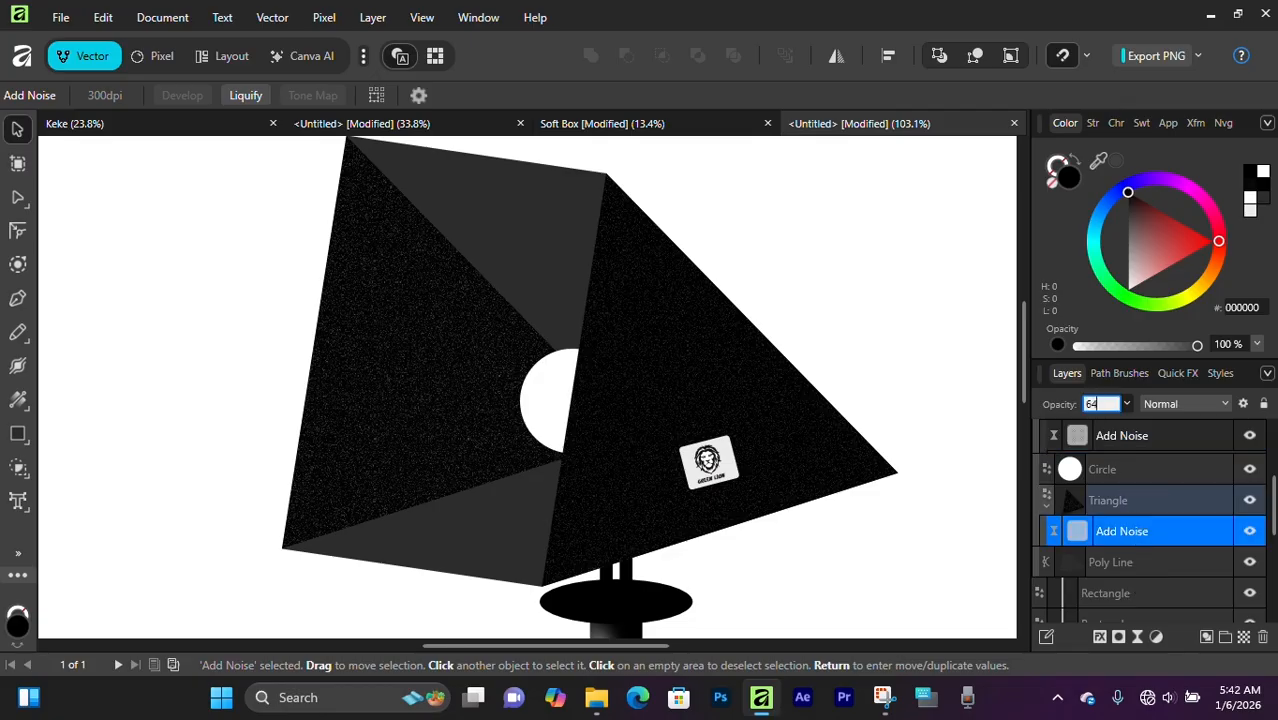
pyautogui.scroll(-4, 623, 366)
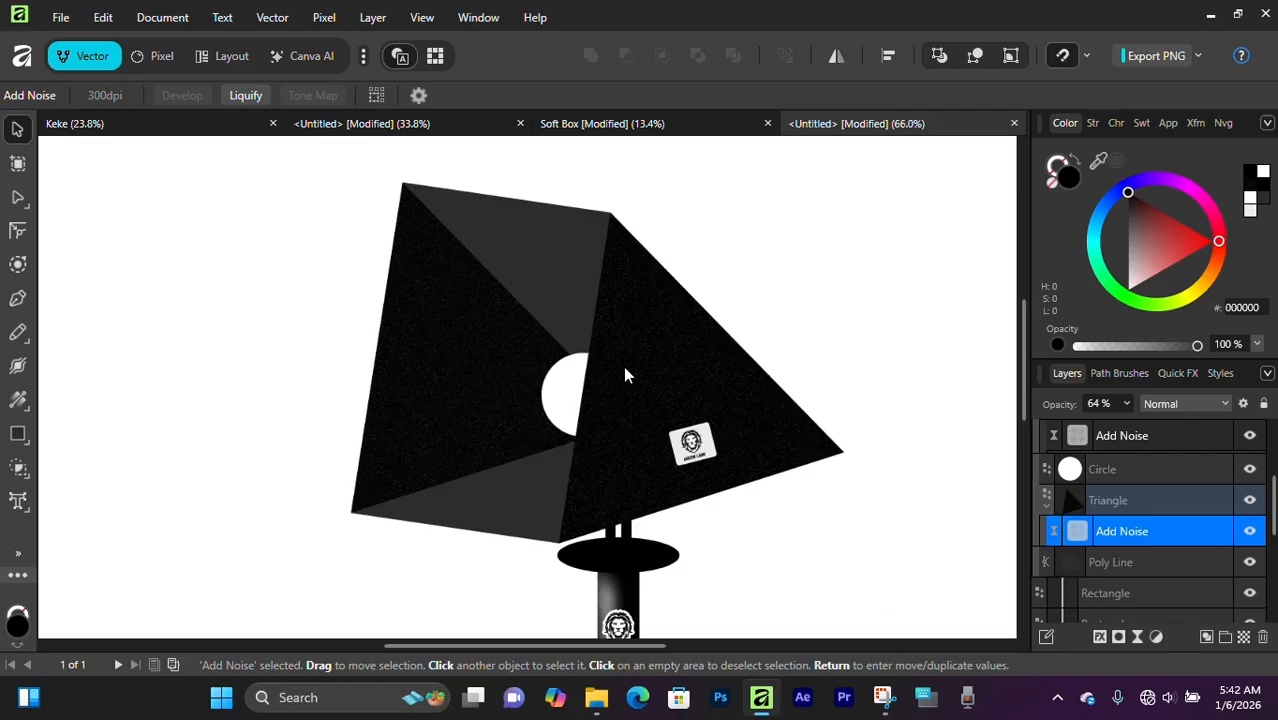
pyautogui.click(916, 543)
pyautogui.scroll(-3, 737, 423)
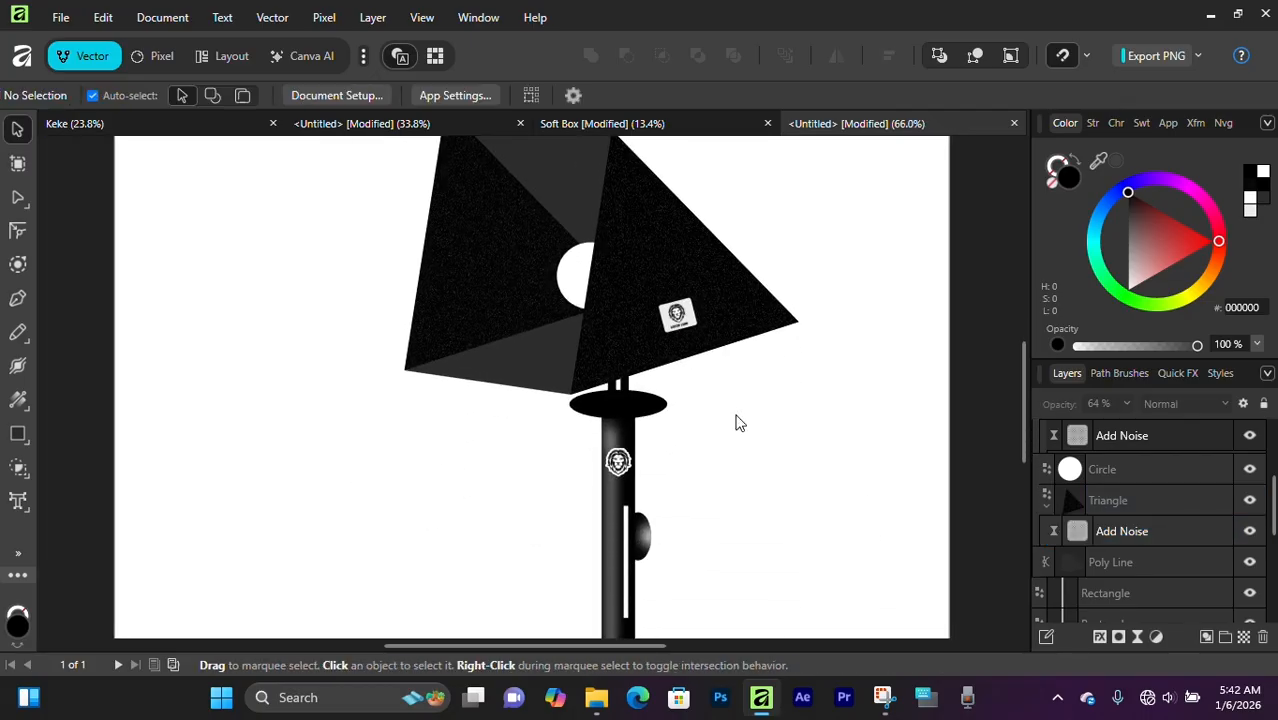
pyautogui.scroll(2, 640, 444)
pyautogui.scroll(1, 640, 444)
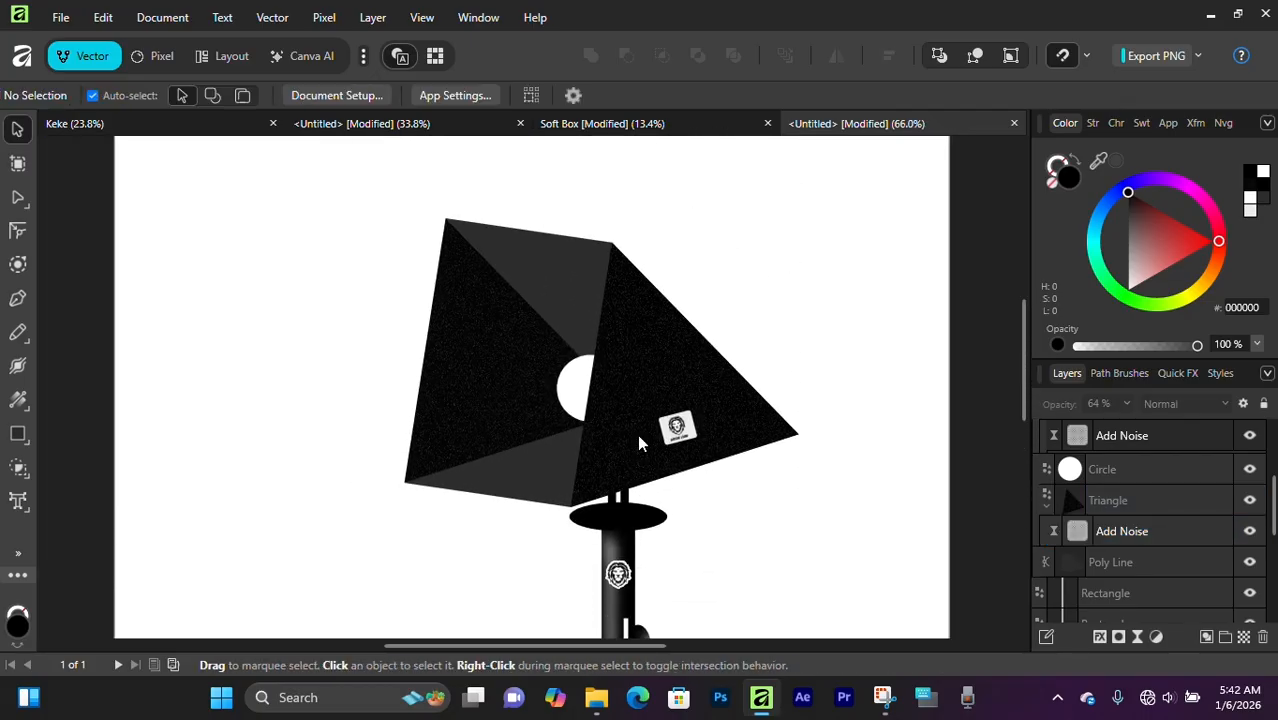
pyautogui.scroll(-5, 544, 409)
pyautogui.scroll(4, 545, 412)
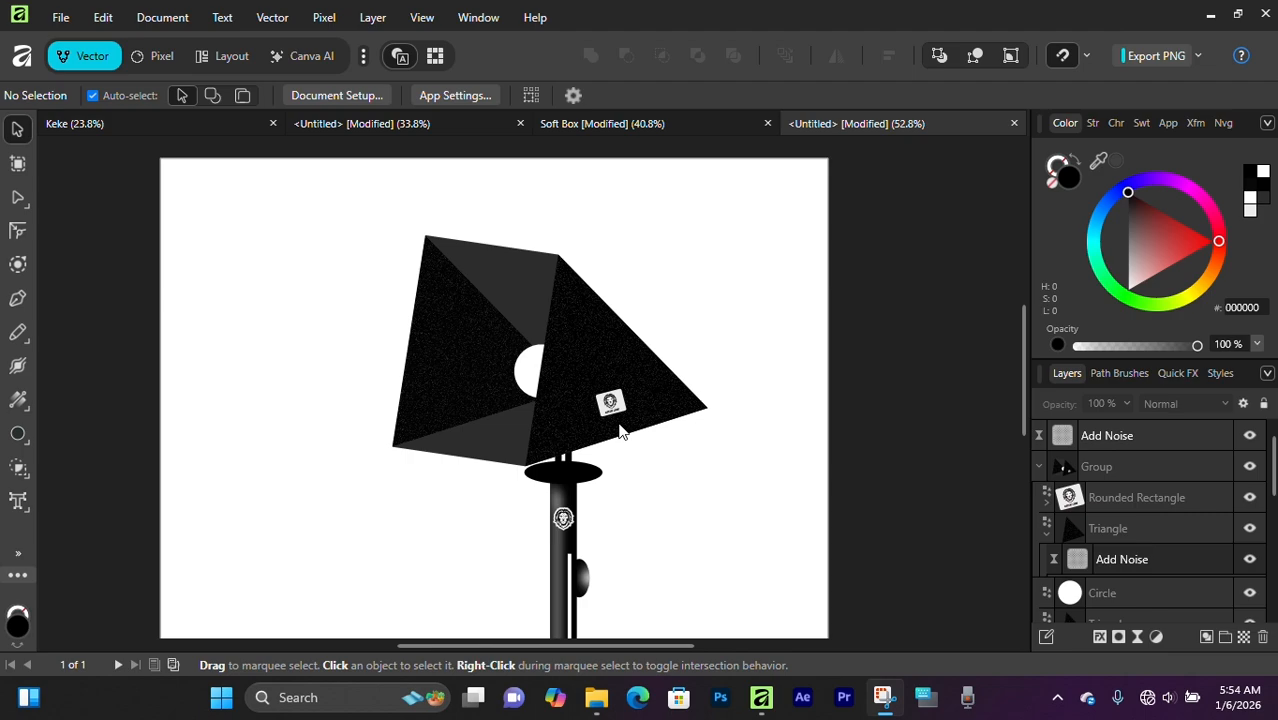
# Draw a small black circle over the dark grey panel's upper edge on the head.
pyautogui.scroll(4, 516, 266)
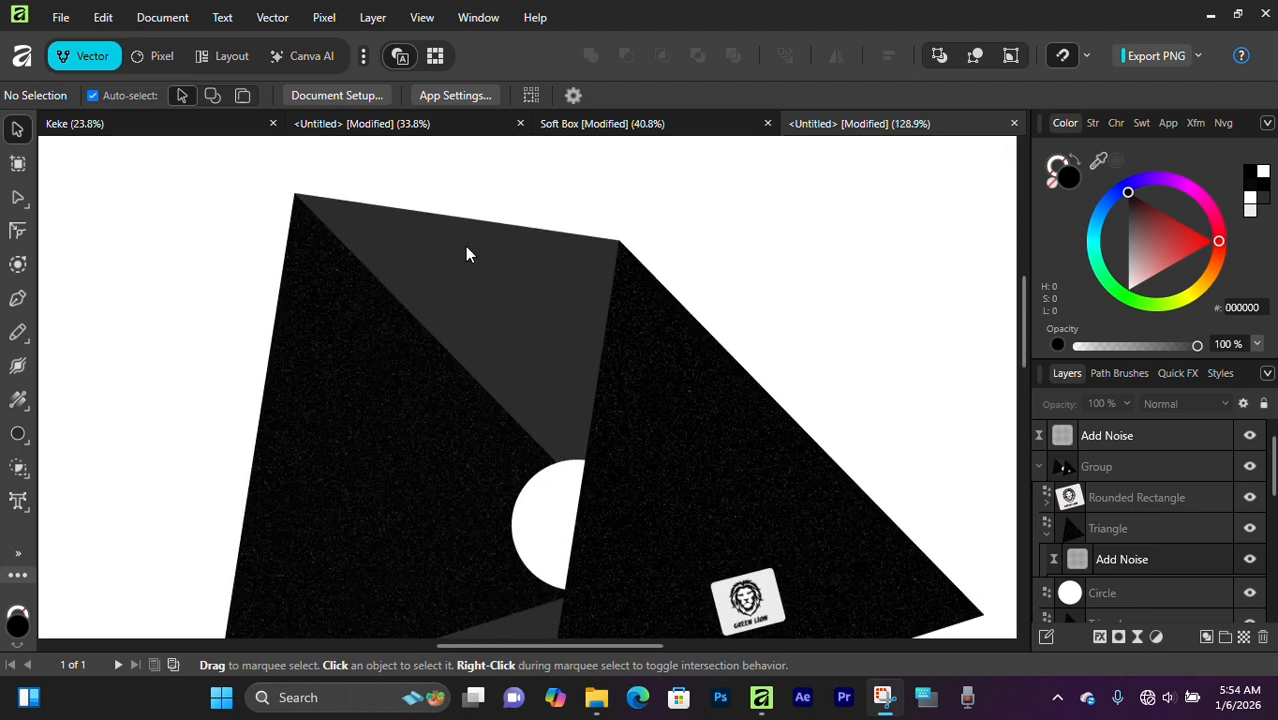
pyautogui.click(17, 436)
pyautogui.moveTo(442, 177); pyautogui.dragTo(506, 263)
pyautogui.hotkey('ctrl', 'z')
pyautogui.click(14, 131)
# Shrink the black circle and place it across the middle of the head's upper edge.
pyautogui.scroll(2, 291, 259)
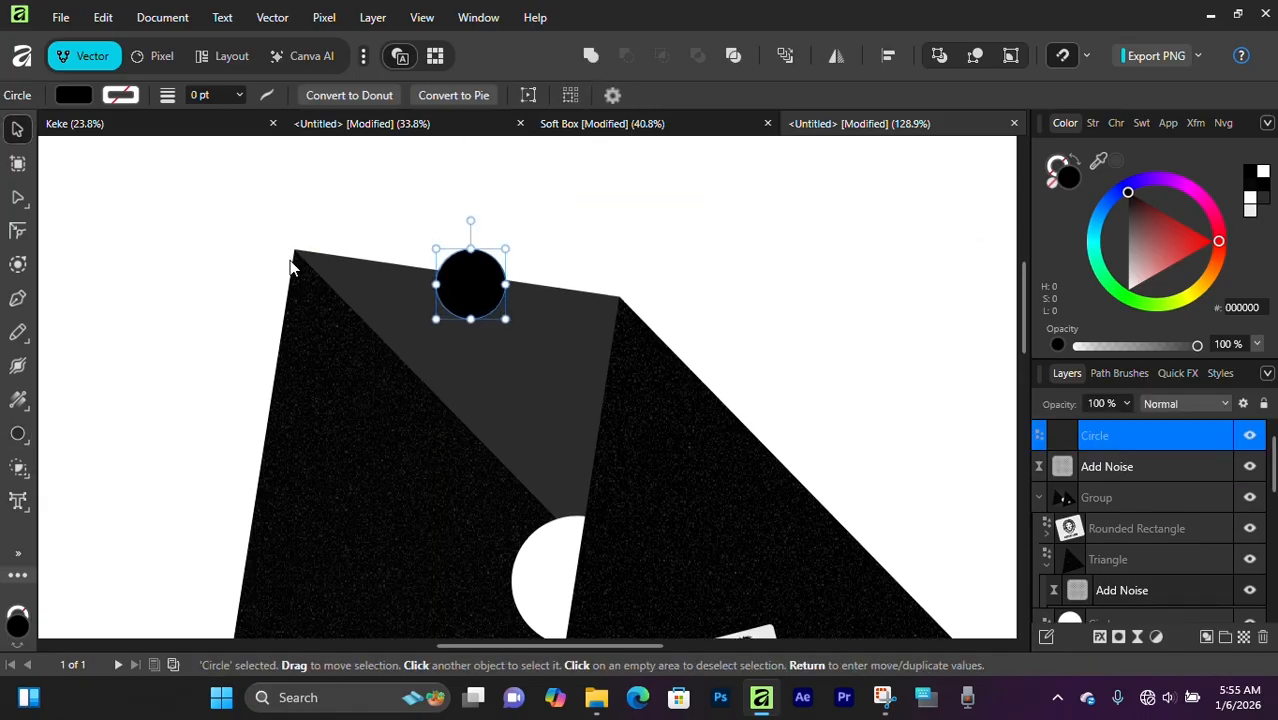
pyautogui.click(320, 290)
pyautogui.click(476, 337)
pyautogui.moveTo(476, 337)
pyautogui.mouseDown()
pyautogui.moveTo(502, 305)
pyautogui.moveTo(460, 333)
pyautogui.mouseUp()
# Move the circle below the collapsed head group in the layer order so only its upper half shows.
pyautogui.moveTo(1056, 437); pyautogui.dragTo(1153, 515)
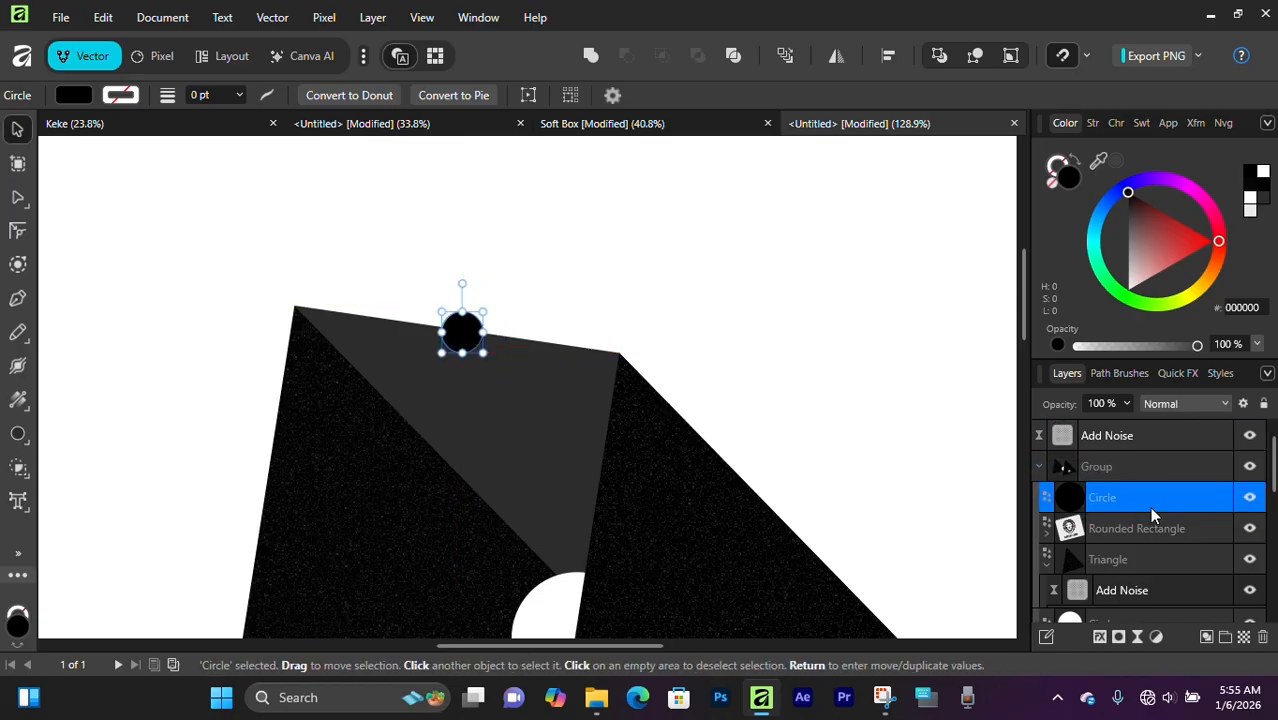
pyautogui.hotkey('ctrl', 'z')
pyautogui.click(1040, 497)
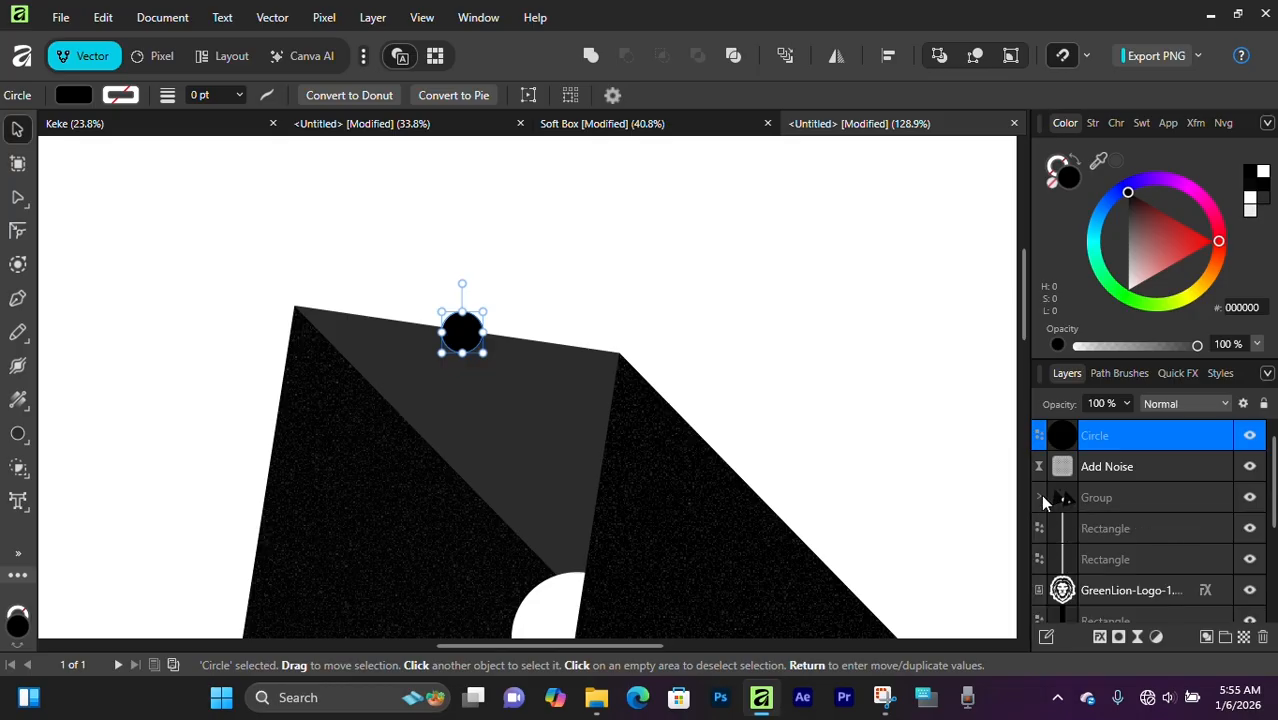
pyautogui.moveTo(1068, 438); pyautogui.dragTo(1130, 512)
pyautogui.scroll(2, 459, 289)
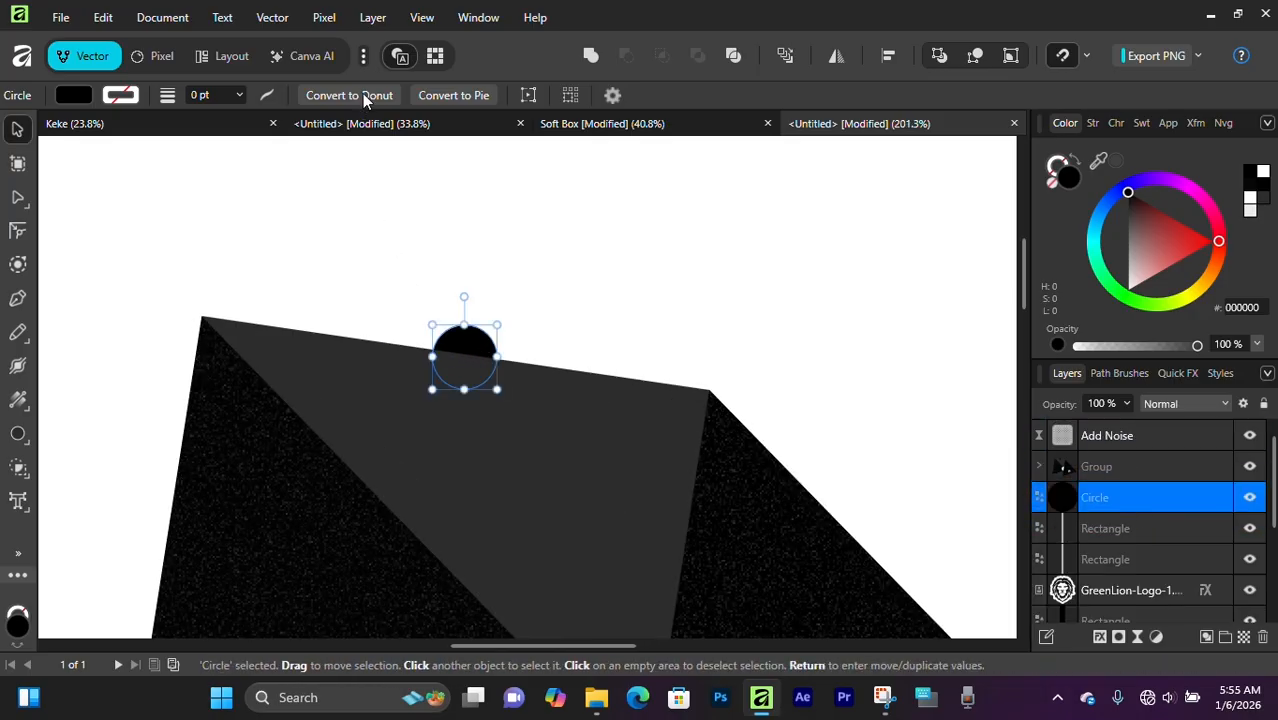
pyautogui.click(448, 95)
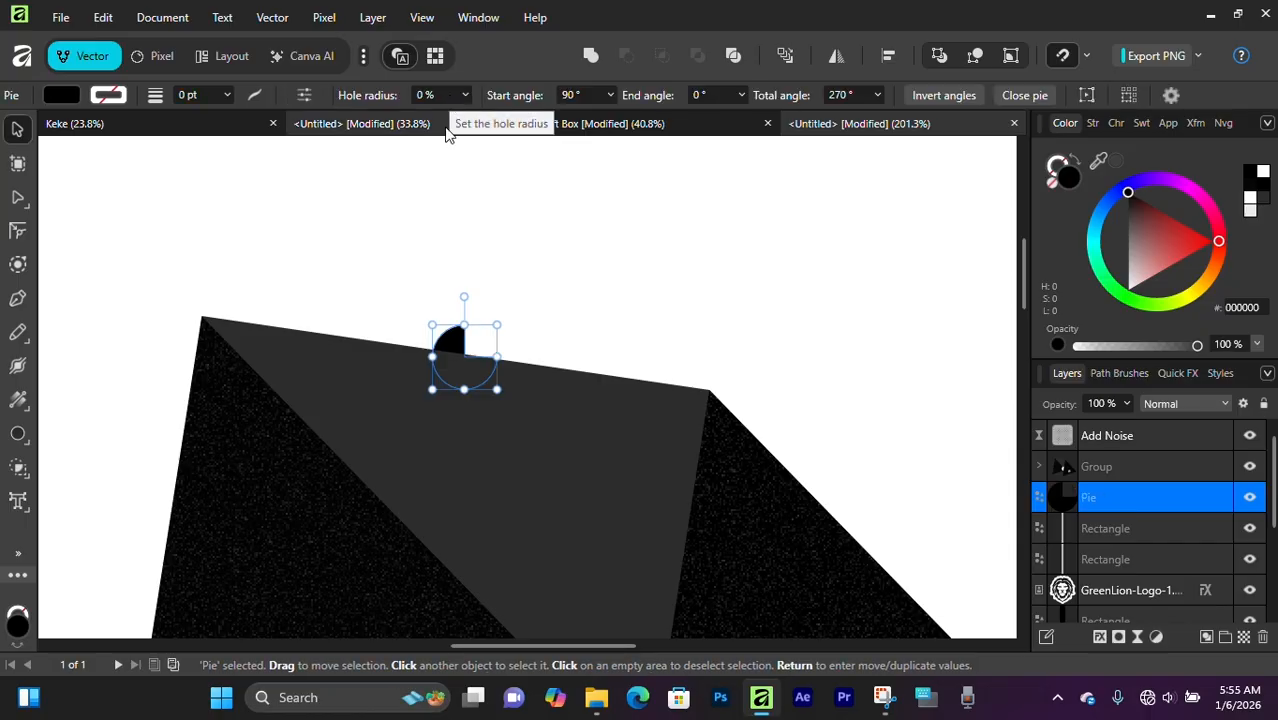
pyautogui.moveTo(485, 358); pyautogui.dragTo(487, 300)
pyautogui.click(507, 212)
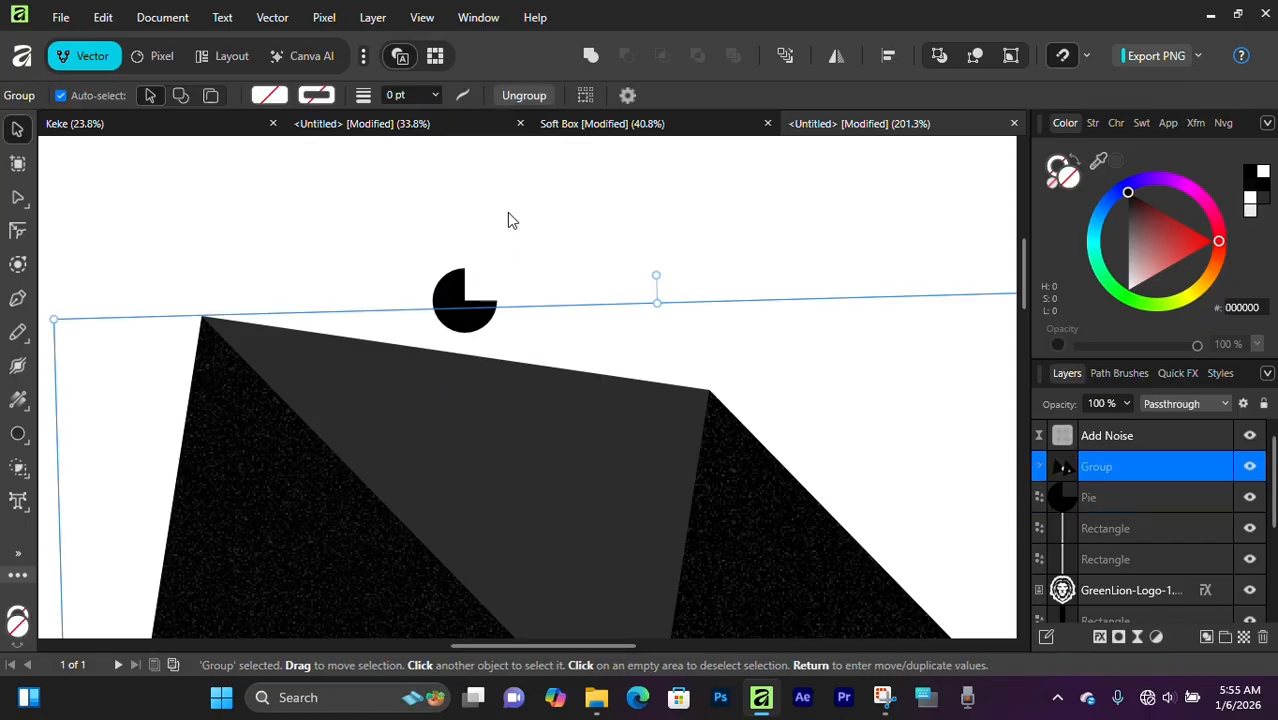
pyautogui.scroll(2, 568, 208)
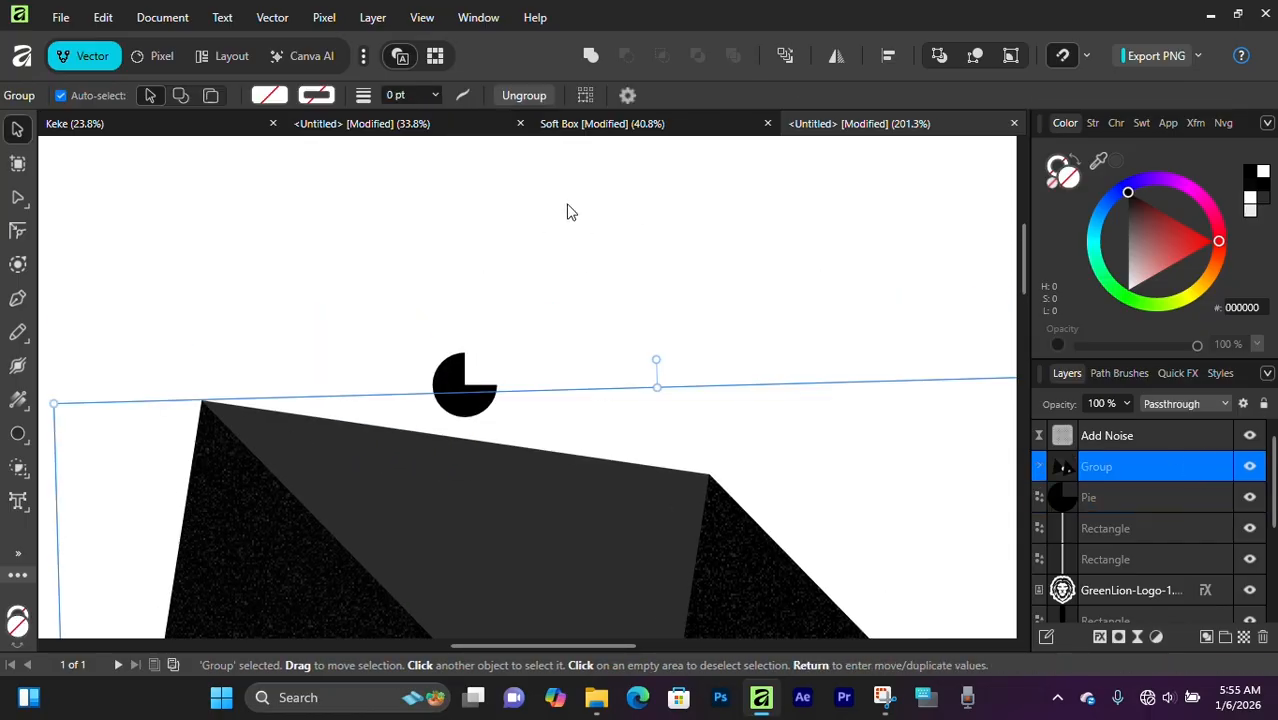
pyautogui.scroll(-2, 480, 345)
pyautogui.hotkey('ctrl', 'z')
pyautogui.hotkey('ctrl', 'z')
pyautogui.hotkey('ctrl', 'z')
pyautogui.hotkey('ctrl', 'z')
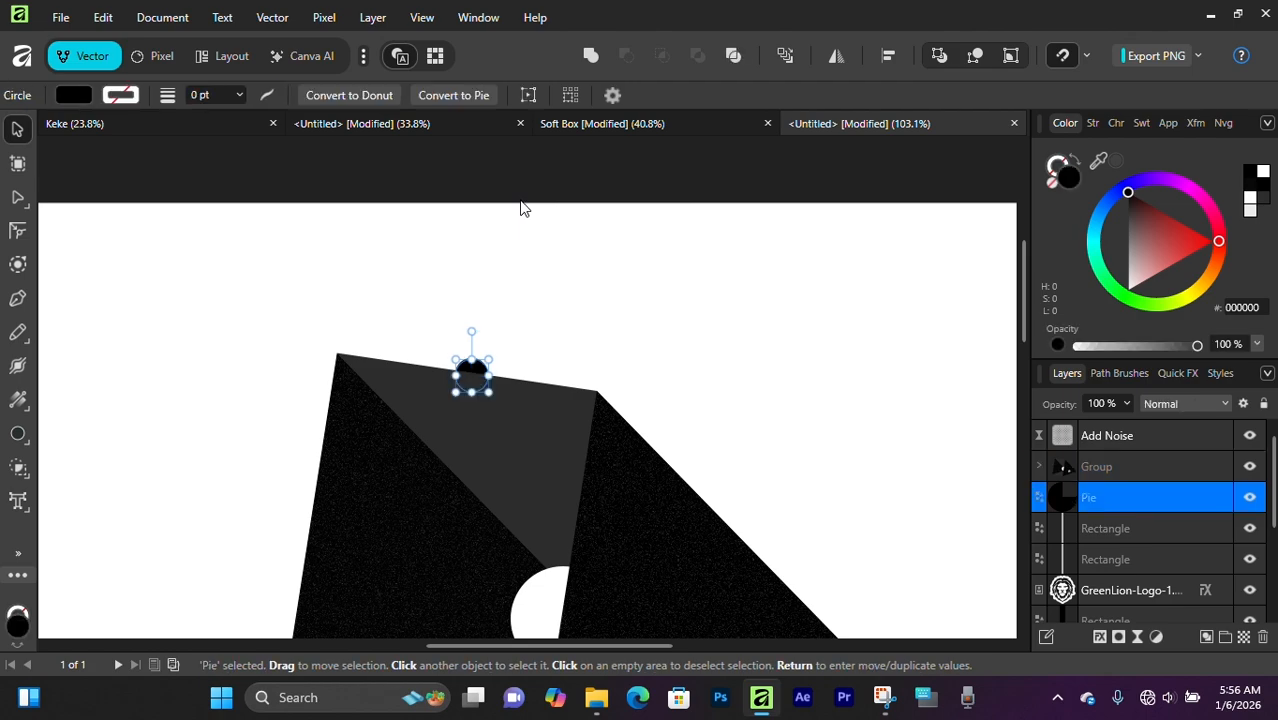
pyautogui.scroll(2, 521, 265)
pyautogui.scroll(-2, 450, 346)
pyautogui.scroll(-1, 419, 356)
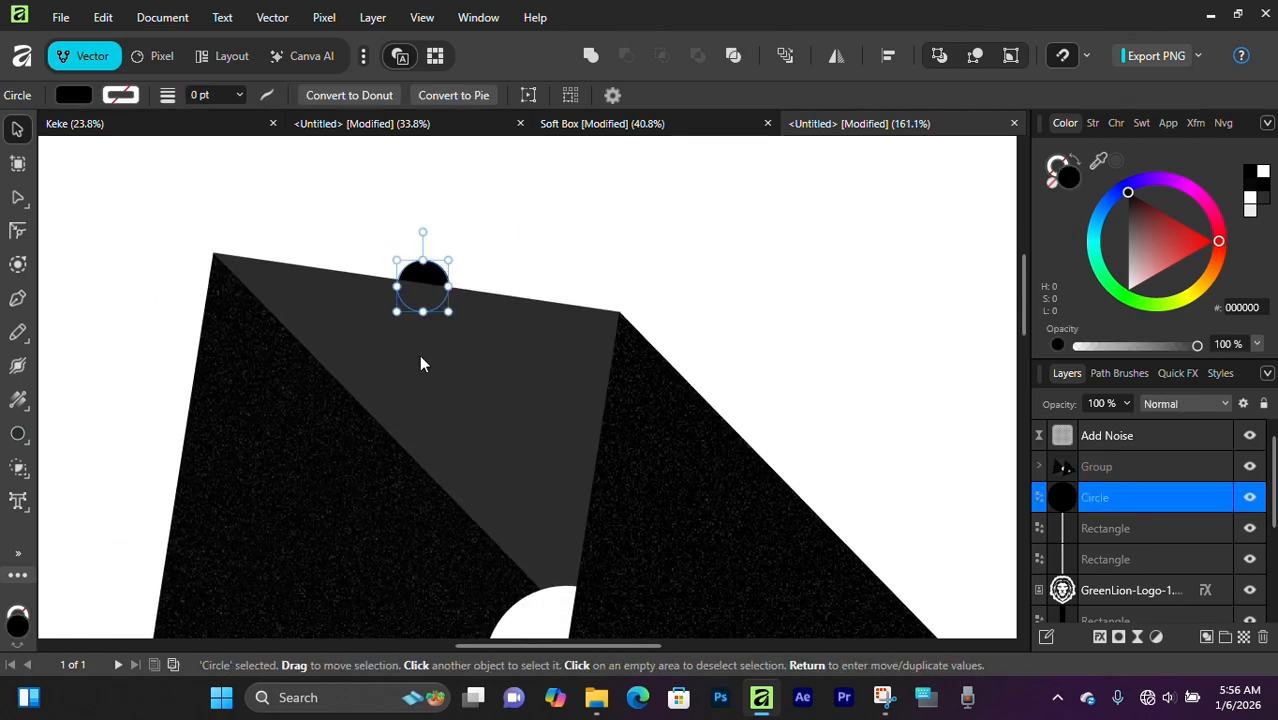
pyautogui.click(453, 95)
pyautogui.moveTo(422, 288); pyautogui.dragTo(449, 216)
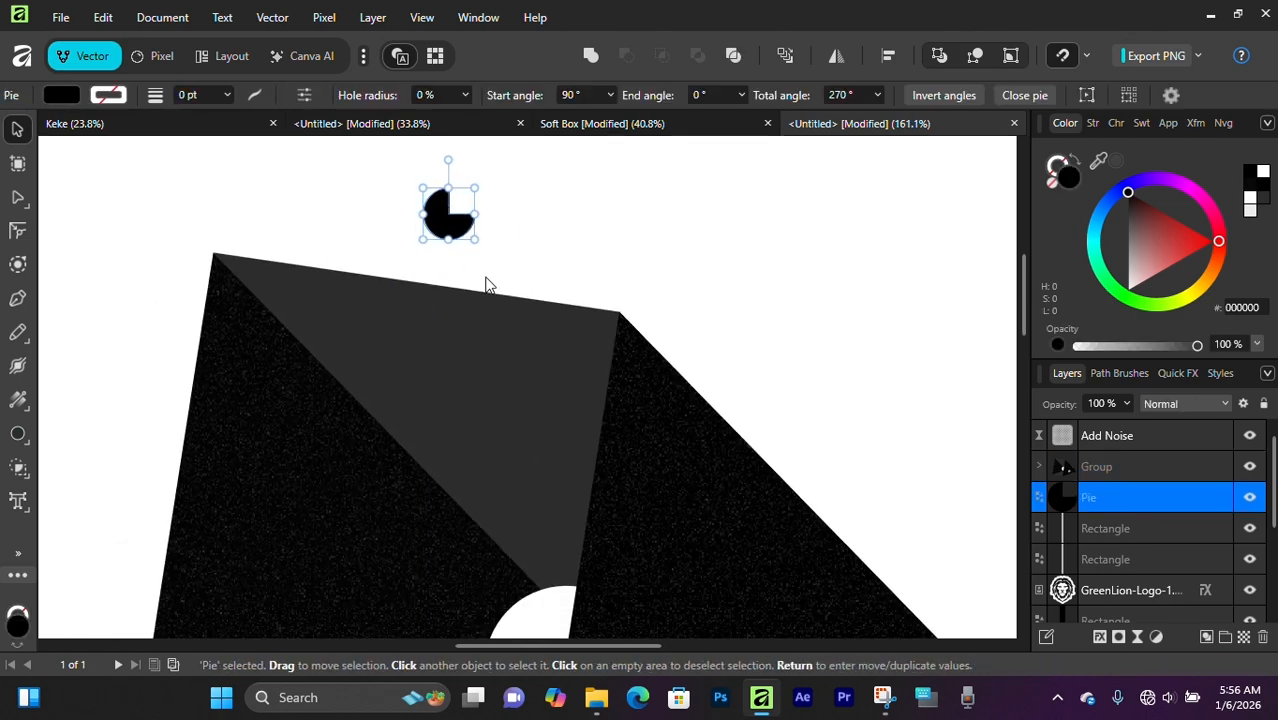
pyautogui.hotkey('ctrl', 'z')
pyautogui.hotkey('ctrl', 'z')
# Convert the black circle to a donut and lower it slightly over the head's upper edge.
pyautogui.click(359, 93)
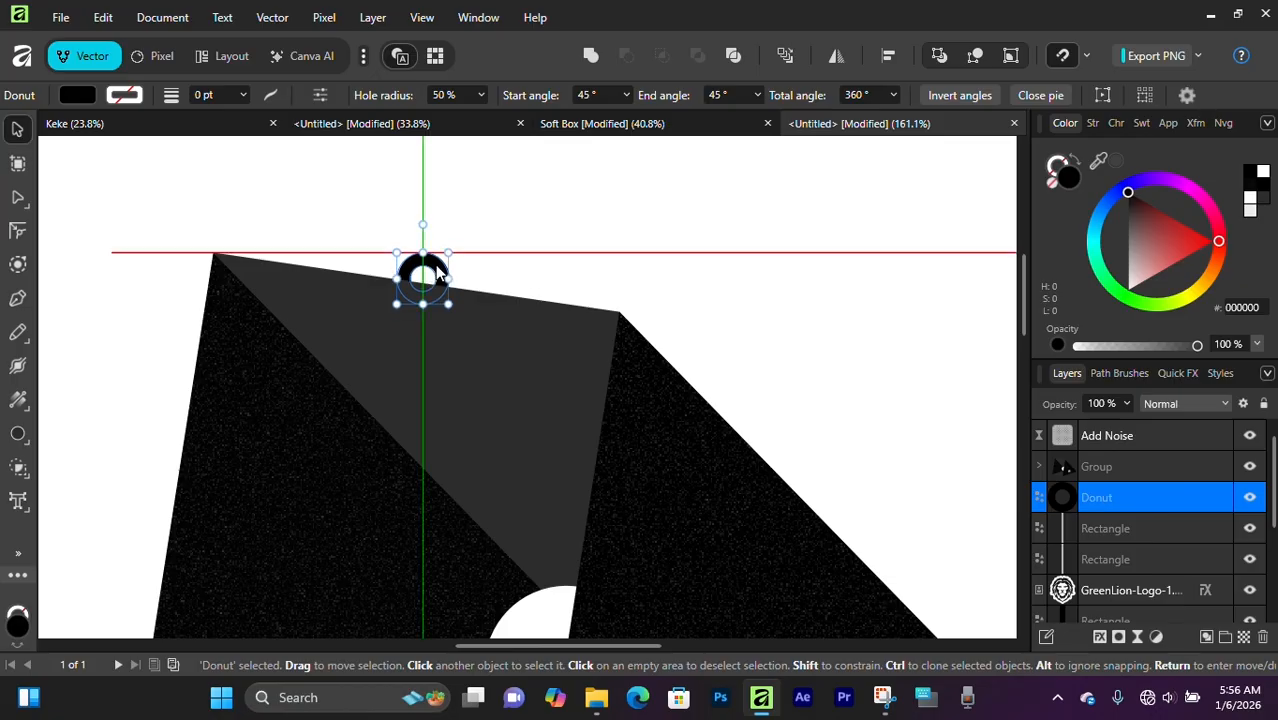
pyautogui.moveTo(437, 273)
pyautogui.mouseDown()
pyautogui.moveTo(423, 309)
pyautogui.moveTo(452, 306)
pyautogui.moveTo(435, 294)
pyautogui.mouseUp()
pyautogui.click(444, 320)
pyautogui.scroll(-6, 444, 320)
pyautogui.scroll(2, 443, 322)
# Shrink the donut on the head's upper edge and clear the selection.
pyautogui.click(1135, 498)
pyautogui.scroll(2, 436, 297)
pyautogui.scroll(3, 446, 306)
pyautogui.scroll(-5, 435, 294)
pyautogui.scroll(3, 522, 301)
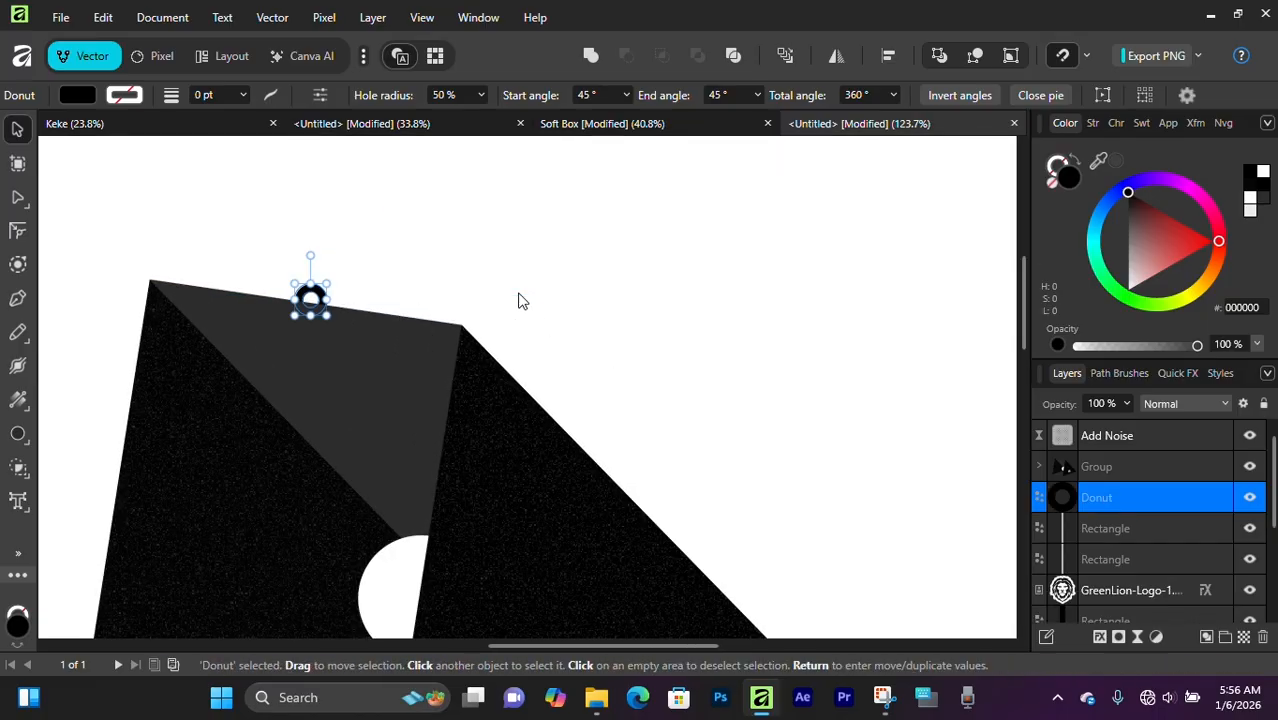
pyautogui.scroll(-4, 518, 301)
pyautogui.scroll(6, 490, 282)
pyautogui.moveTo(470, 277); pyautogui.dragTo(463, 306)
pyautogui.click(575, 308)
pyautogui.scroll(-7, 658, 162)
pyautogui.click(745, 222)
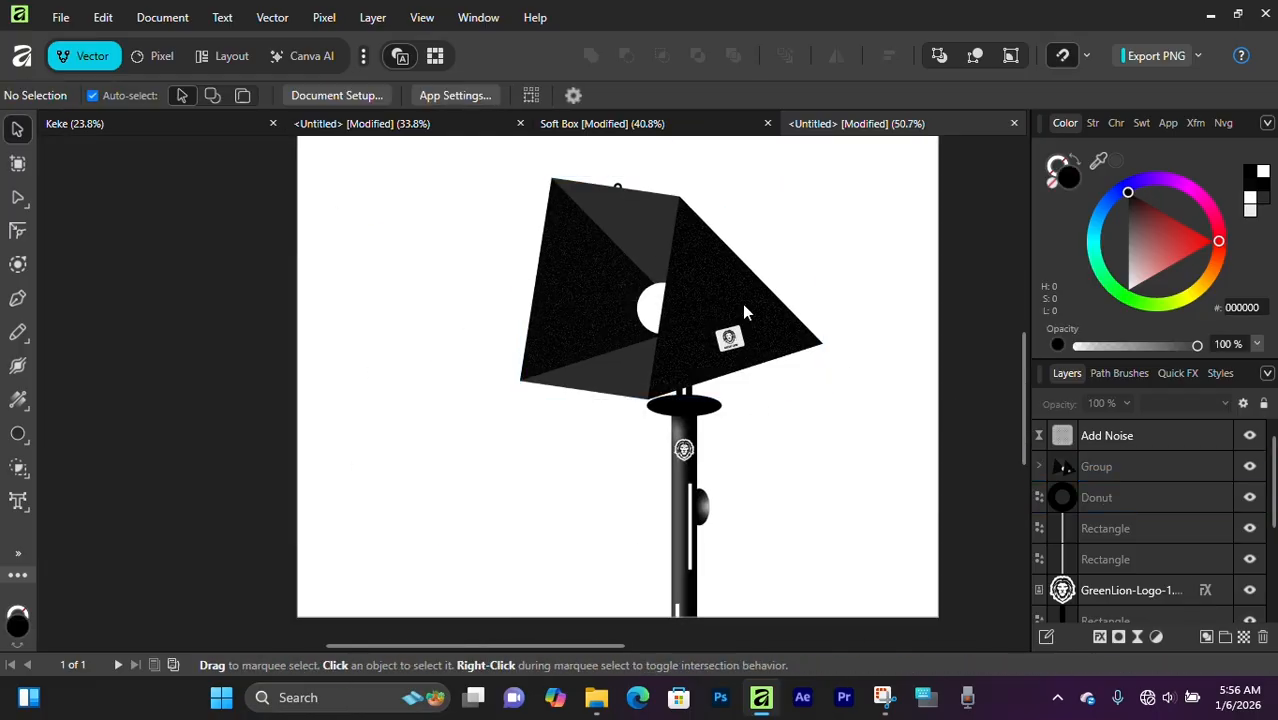
# Check the ring in the Soft Box document and enlarge the donut on the untitled drawing's head to resemble it.
pyautogui.moveTo(648, 180); pyautogui.dragTo(536, 272)
pyautogui.scroll(4, 537, 272)
pyautogui.click(460, 290)
pyautogui.click(573, 125)
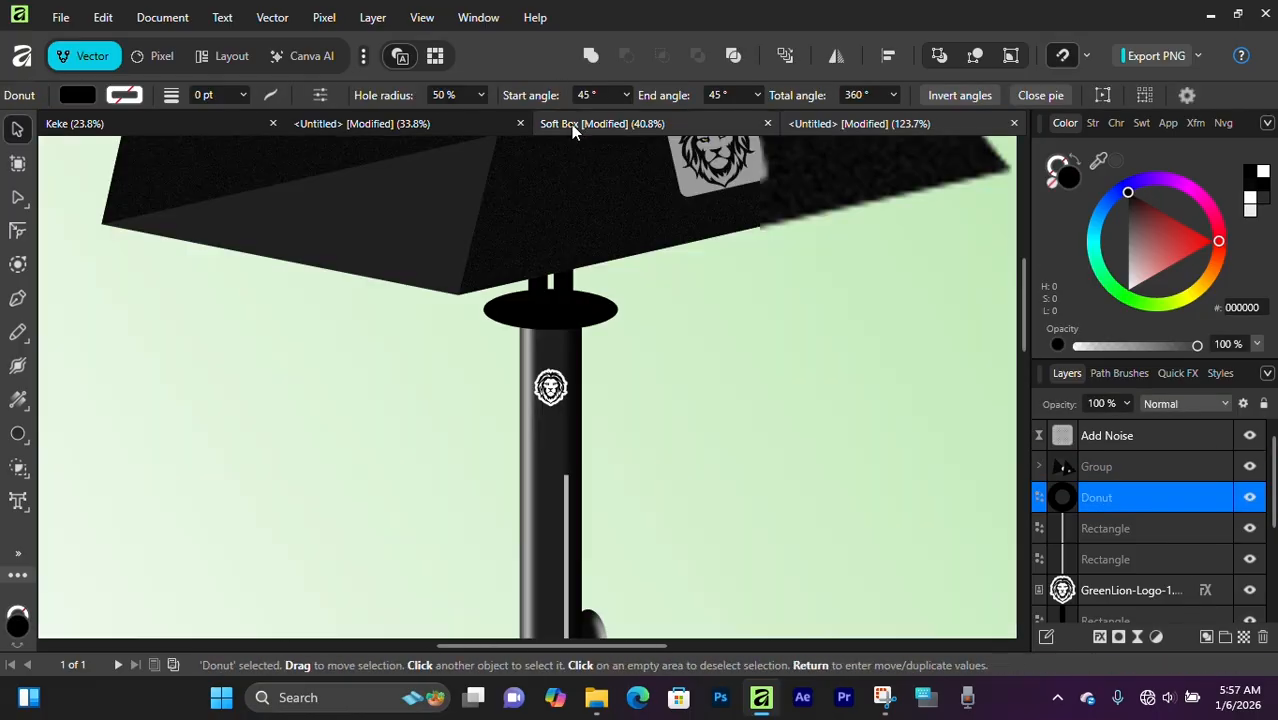
pyautogui.scroll(-5, 545, 335)
pyautogui.scroll(2, 545, 338)
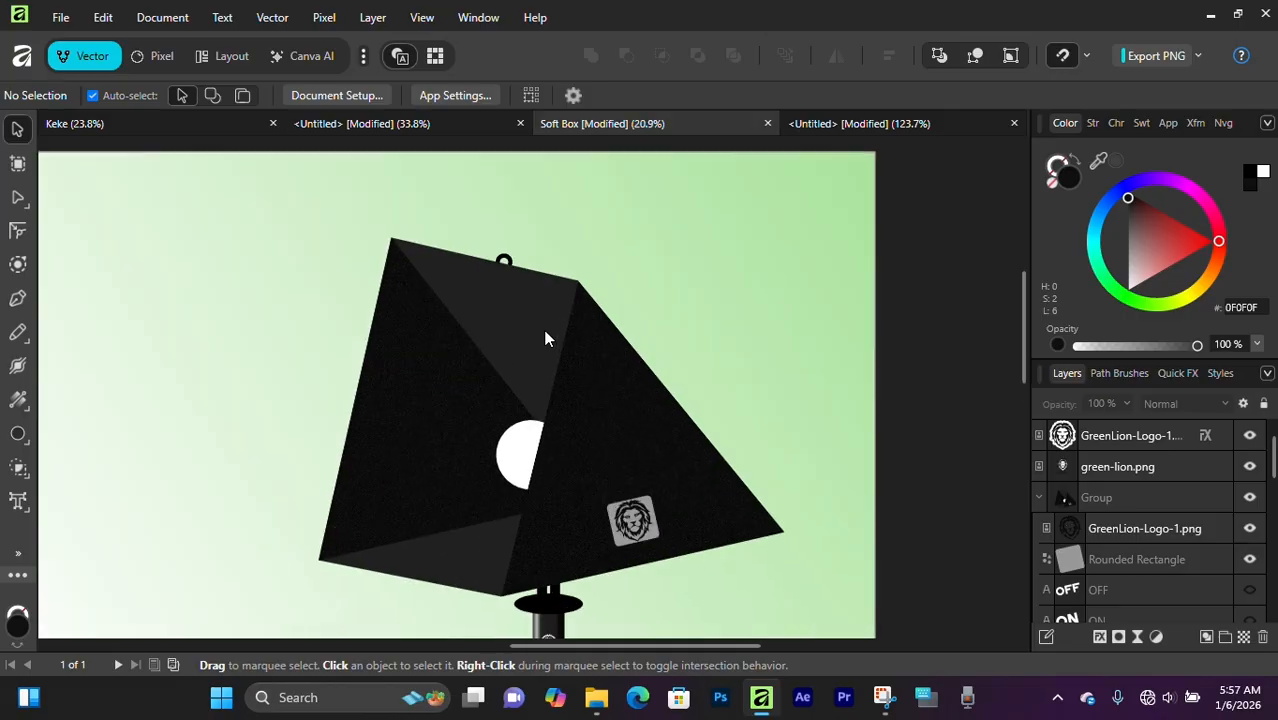
pyautogui.click(832, 129)
pyautogui.scroll(4, 497, 256)
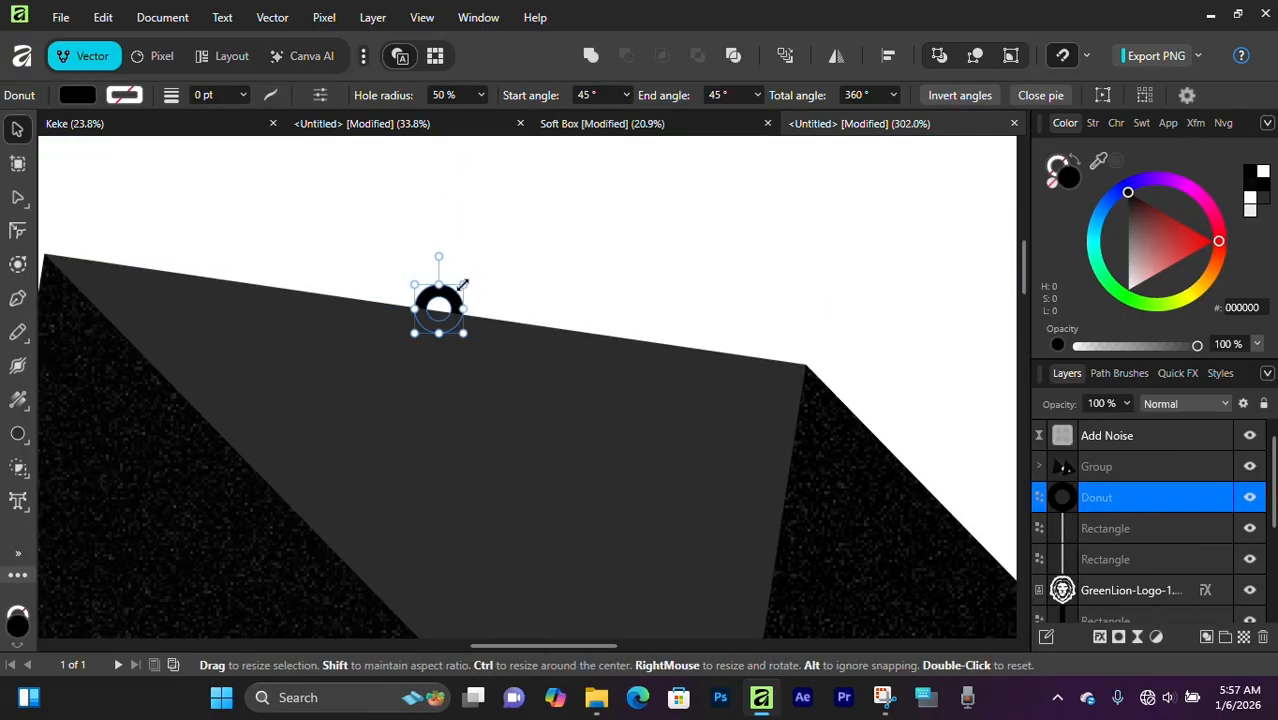
pyautogui.moveTo(462, 284); pyautogui.dragTo(466, 306)
pyautogui.click(594, 215)
pyautogui.scroll(-7, 617, 185)
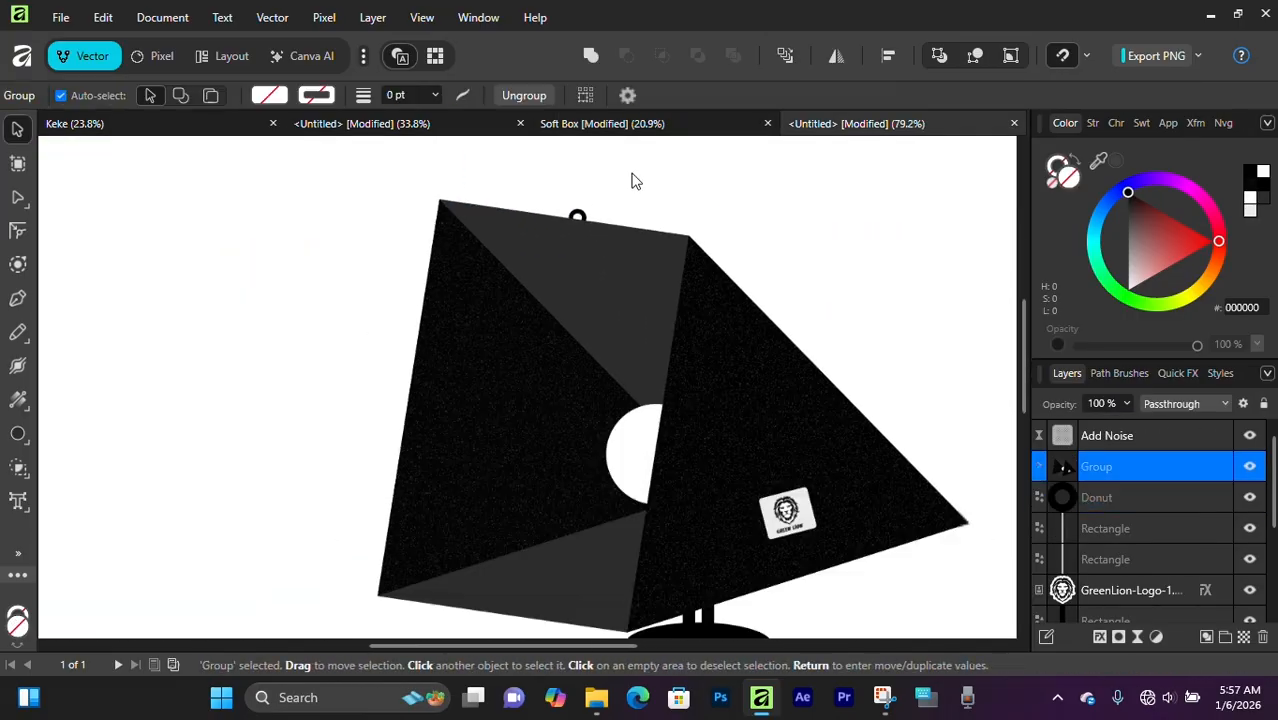
pyautogui.moveTo(711, 325); pyautogui.dragTo(614, 383)
pyautogui.scroll(-3, 563, 314)
pyautogui.scroll(6, 566, 321)
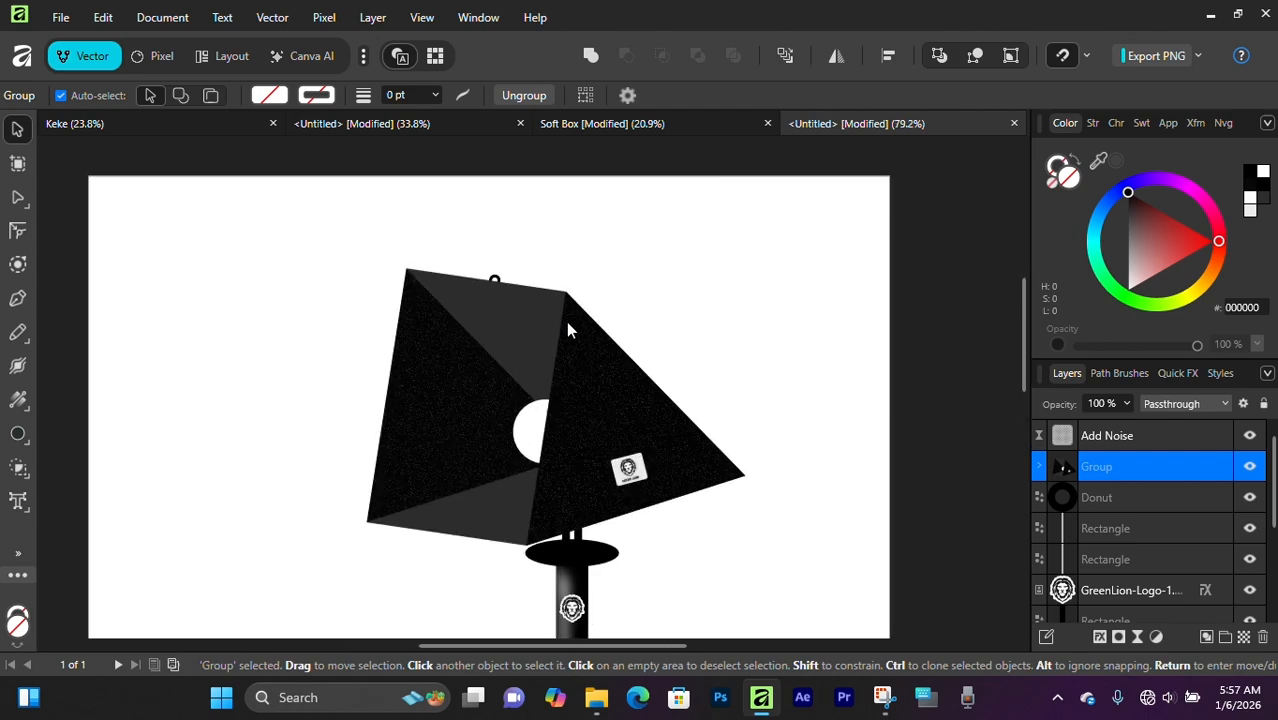
# Lock the head group and raise the donut slightly so more of the ring shows above the upper edge.
pyautogui.scroll(-3, 510, 268)
pyautogui.click(1224, 468)
pyautogui.scroll(1, 464, 340)
pyautogui.click(463, 340)
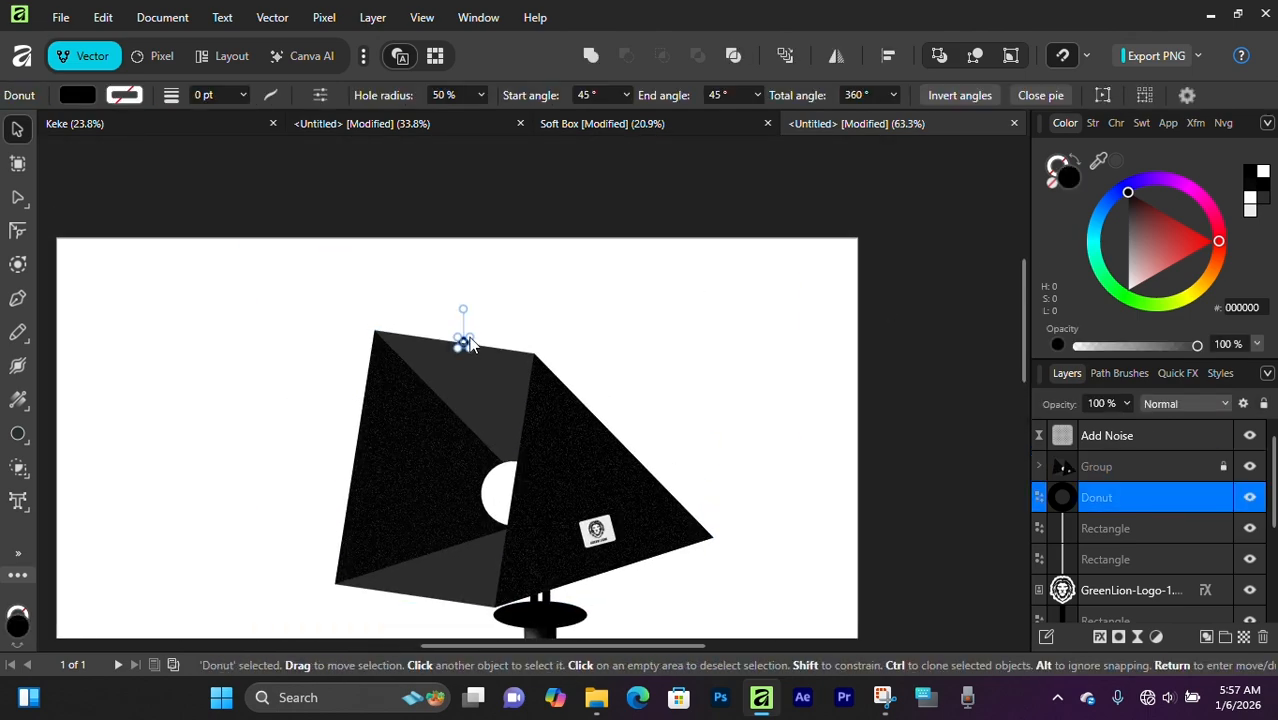
pyautogui.scroll(2, 463, 342)
pyautogui.moveTo(477, 333); pyautogui.dragTo(487, 324)
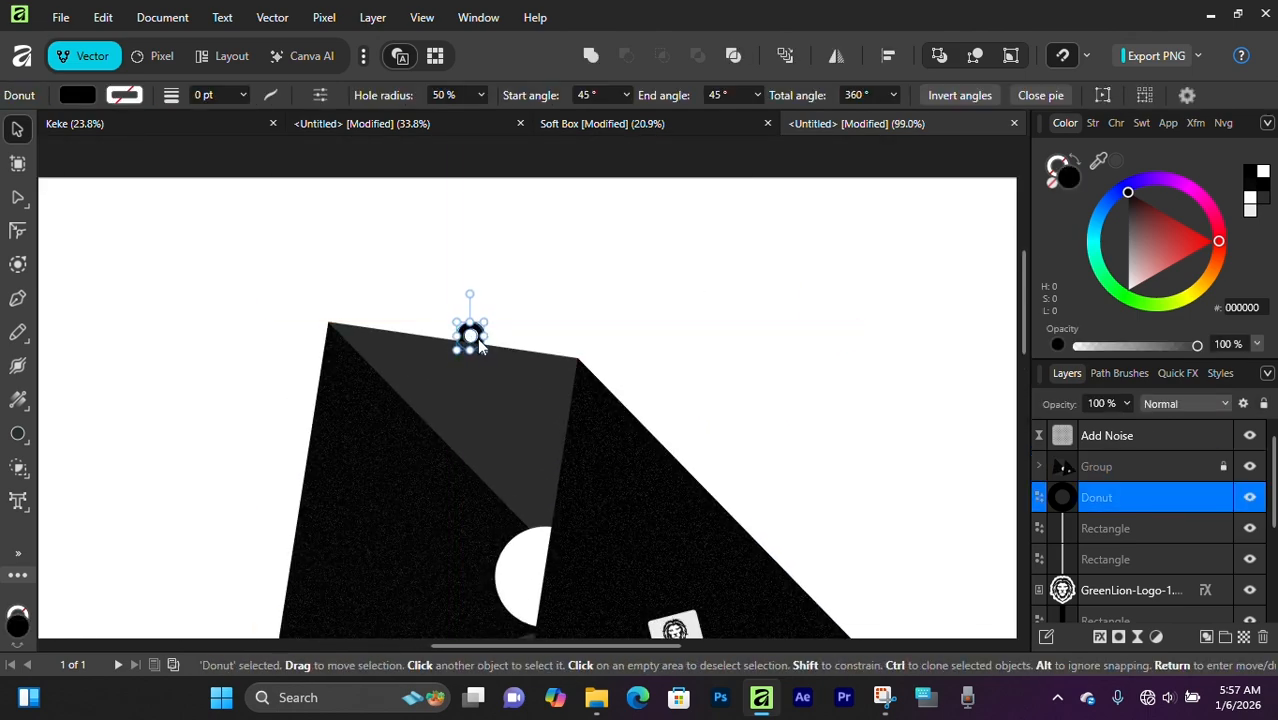
pyautogui.click(527, 279)
pyautogui.scroll(-3, 491, 285)
pyautogui.scroll(5, 487, 285)
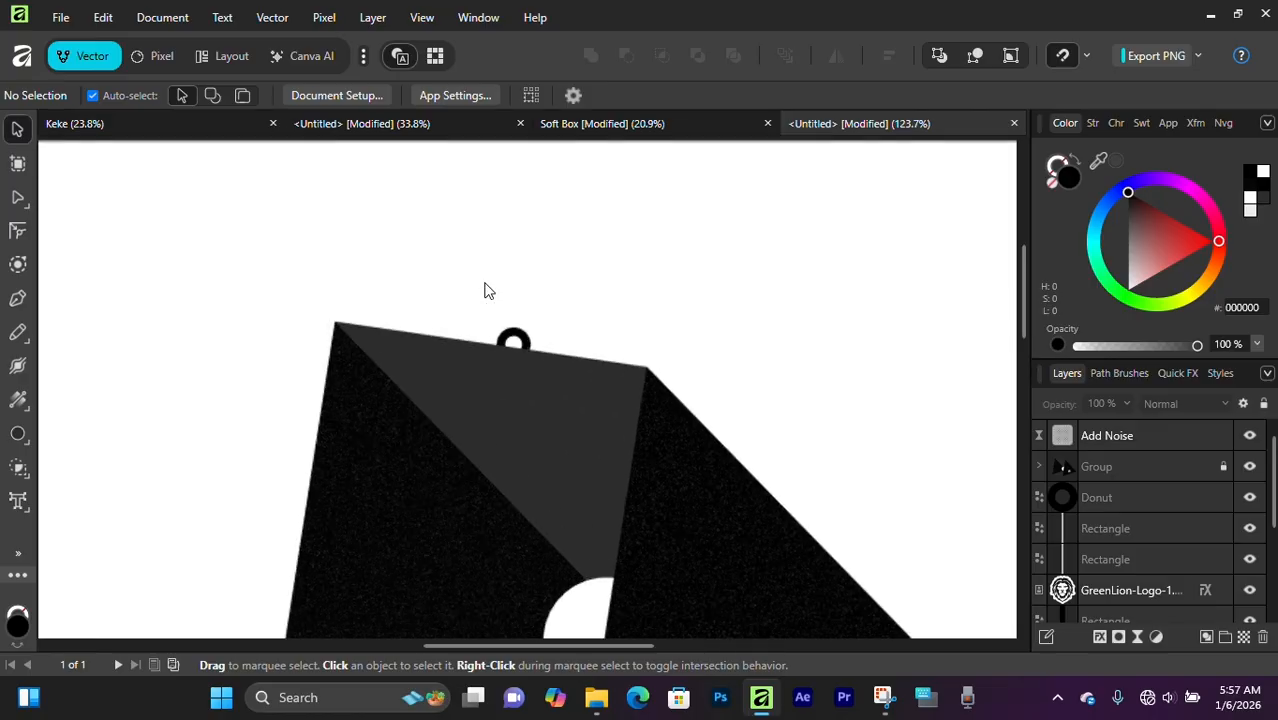
# Lower the donut slightly behind the head's upper edge and clear the selection.
pyautogui.click(524, 262)
pyautogui.moveTo(527, 259); pyautogui.dragTo(540, 299)
pyautogui.click(530, 259)
pyautogui.scroll(-3, 524, 253)
pyautogui.click(651, 270)
pyautogui.scroll(3, 503, 223)
pyautogui.moveTo(534, 297); pyautogui.dragTo(534, 298)
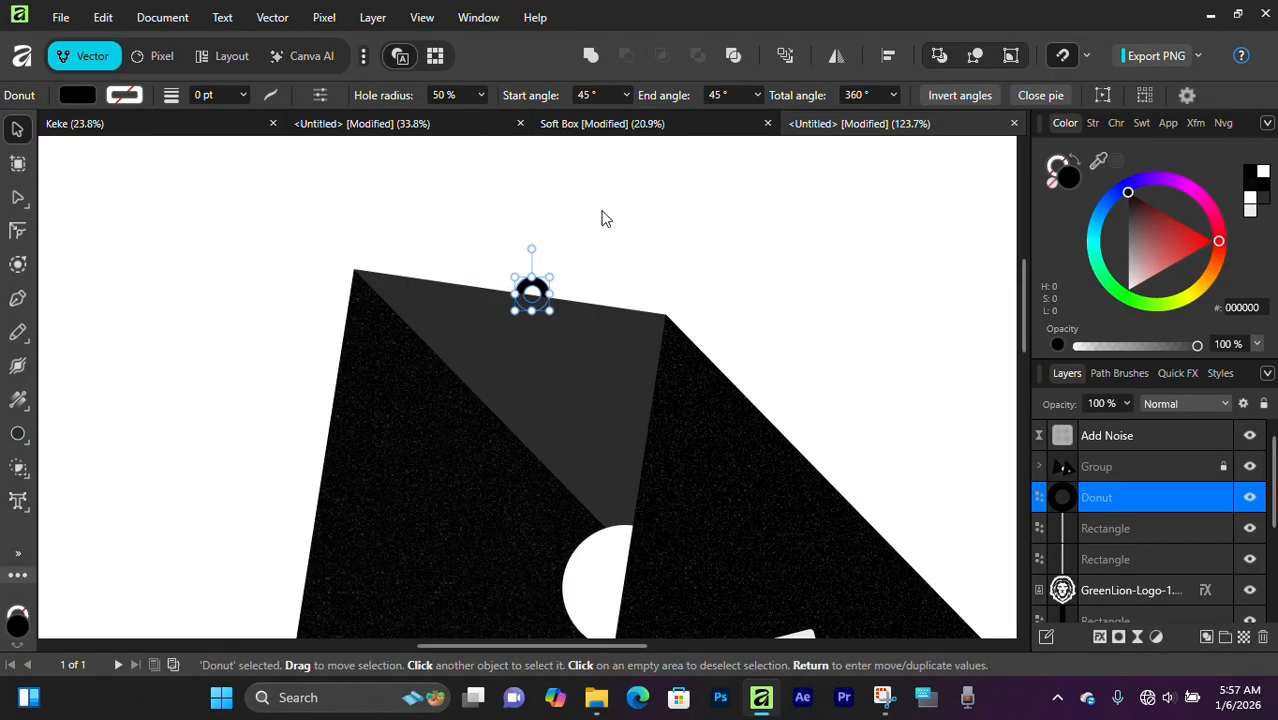
pyautogui.click(602, 212)
pyautogui.scroll(-2, 578, 247)
pyautogui.scroll(-2, 578, 254)
pyautogui.scroll(1, 576, 253)
# Check the ring in the Soft Box document again and raise the donut slightly on the untitled drawing's head.
pyautogui.click(578, 124)
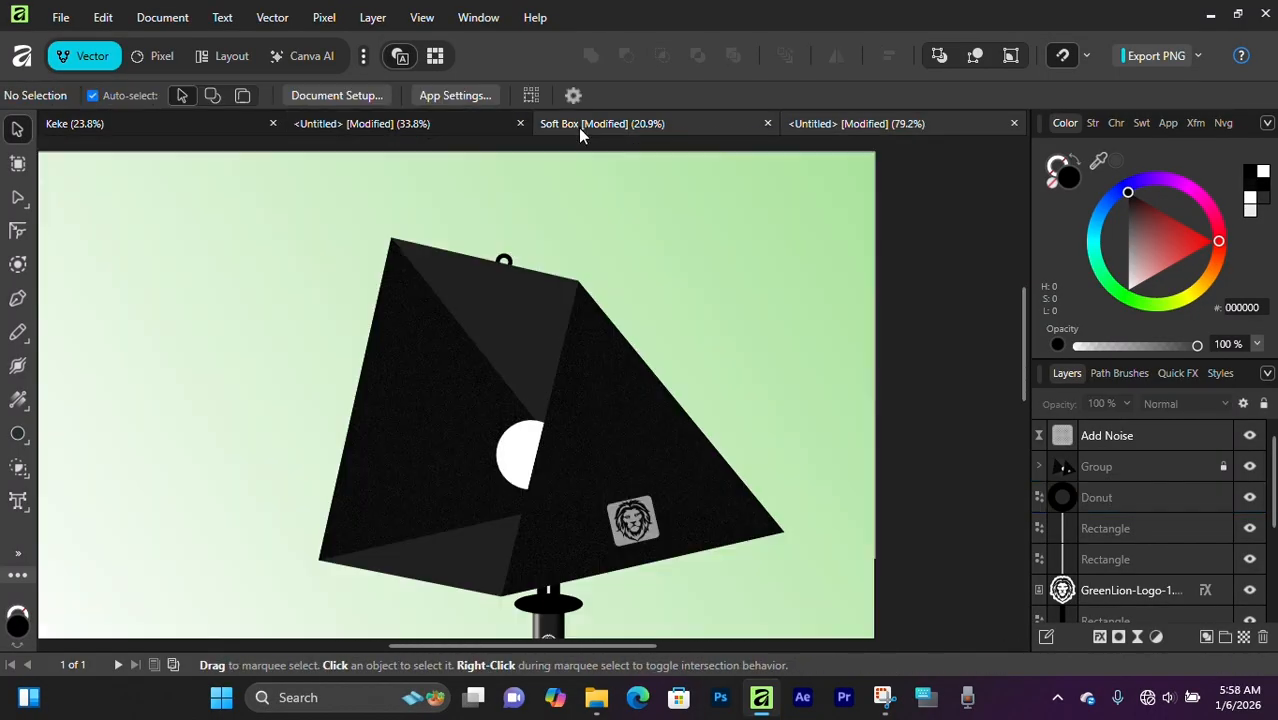
pyautogui.scroll(1, 502, 251)
pyautogui.scroll(-5, 502, 251)
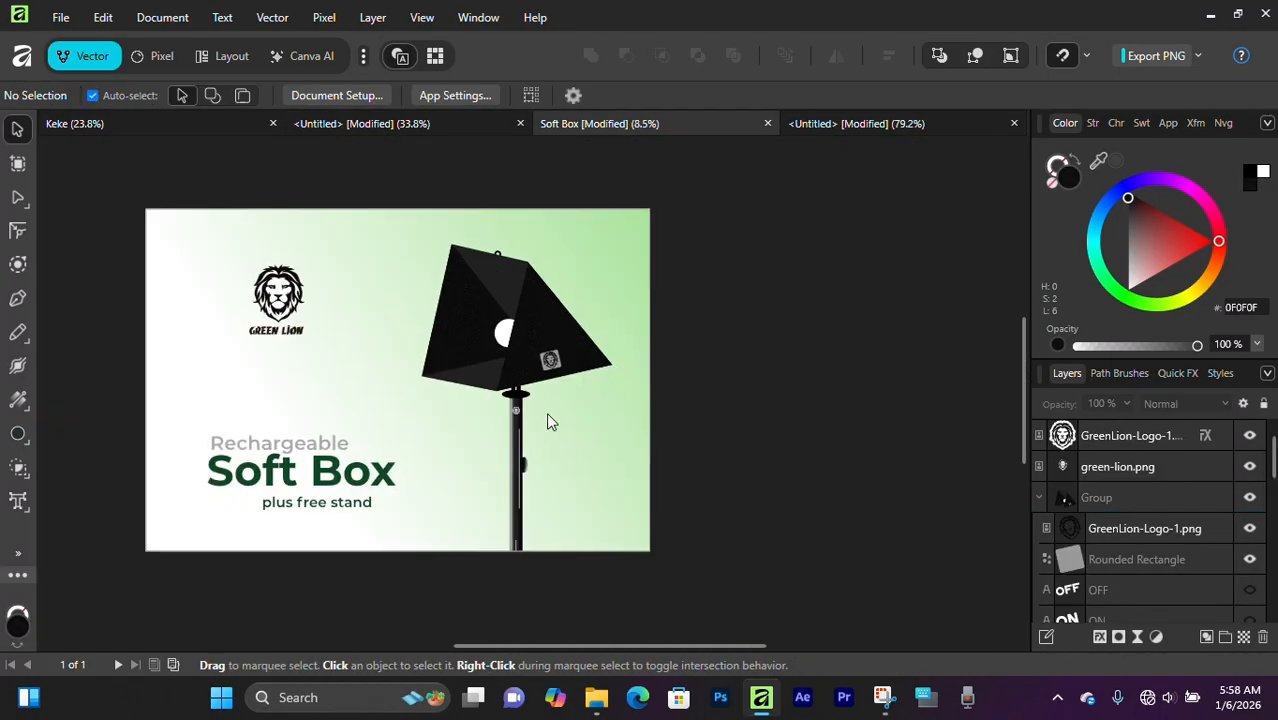
pyautogui.scroll(10, 547, 418)
pyautogui.click(530, 403)
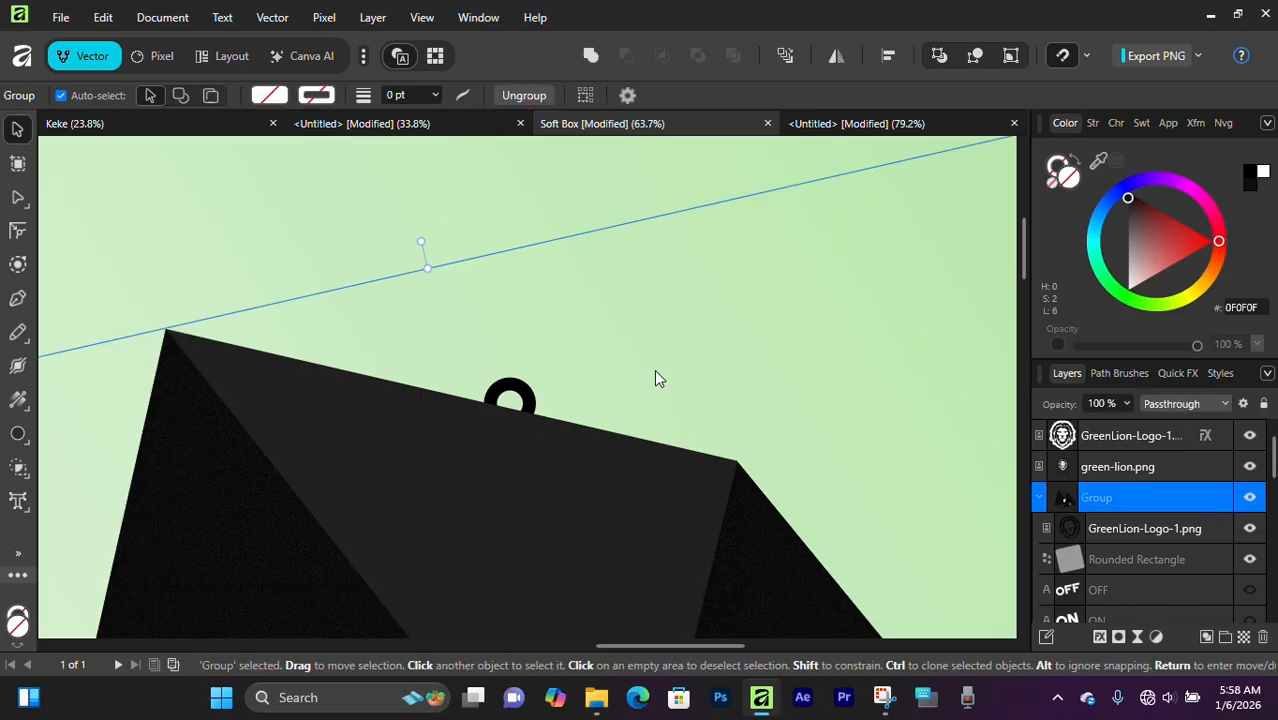
pyautogui.click(827, 124)
pyautogui.scroll(4, 556, 262)
pyautogui.click(541, 254)
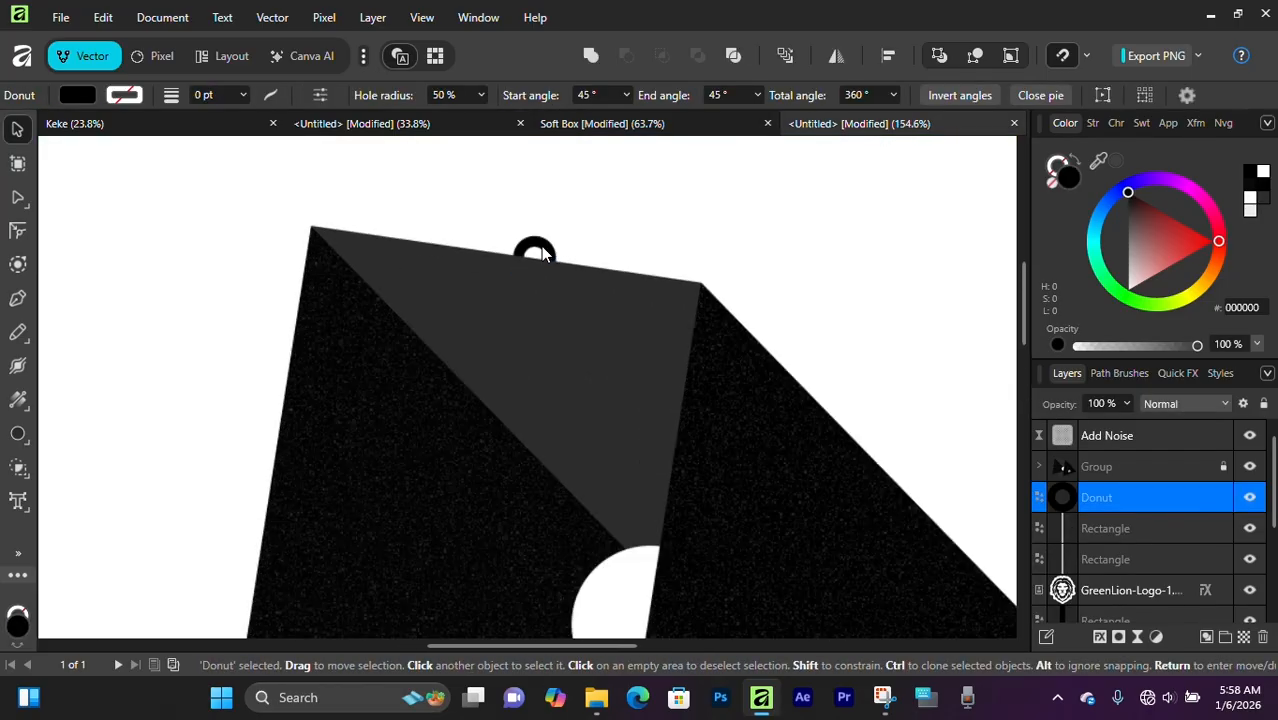
pyautogui.scroll(4, 541, 254)
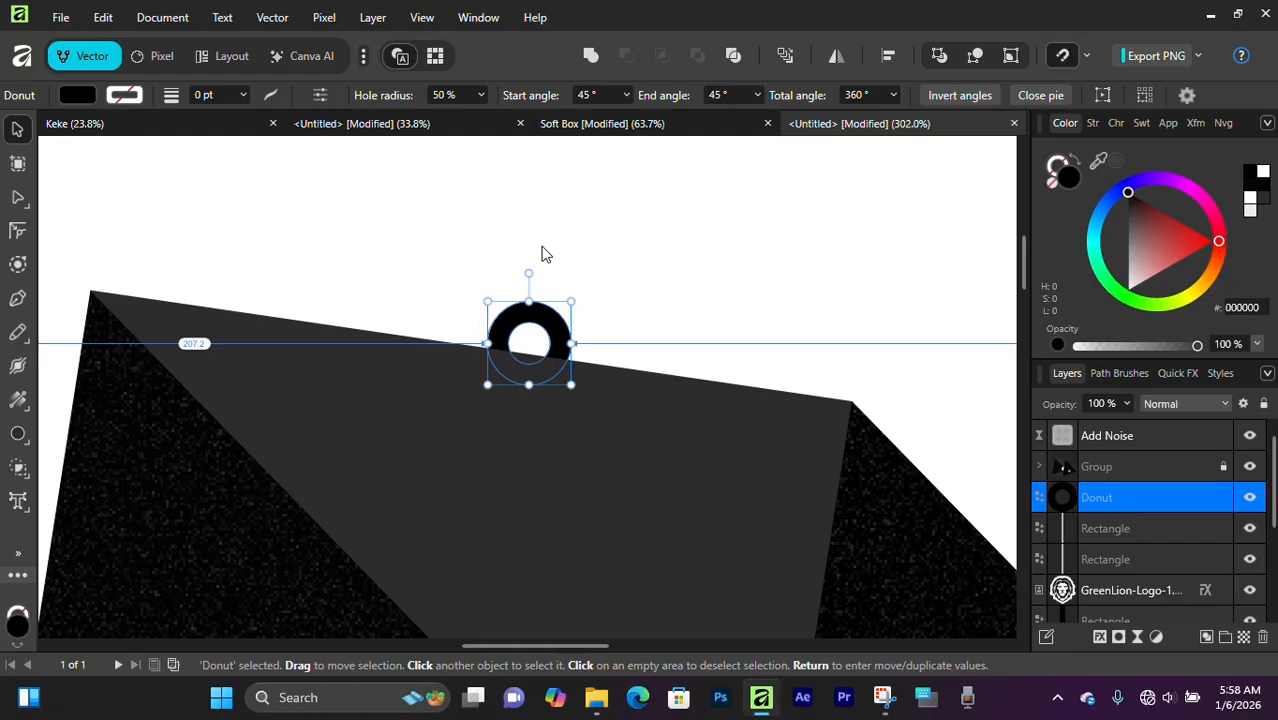
pyautogui.scroll(-8, 542, 248)
pyautogui.click(874, 458)
pyautogui.scroll(-2, 860, 466)
pyautogui.scroll(-3, 845, 474)
pyautogui.scroll(2, 735, 398)
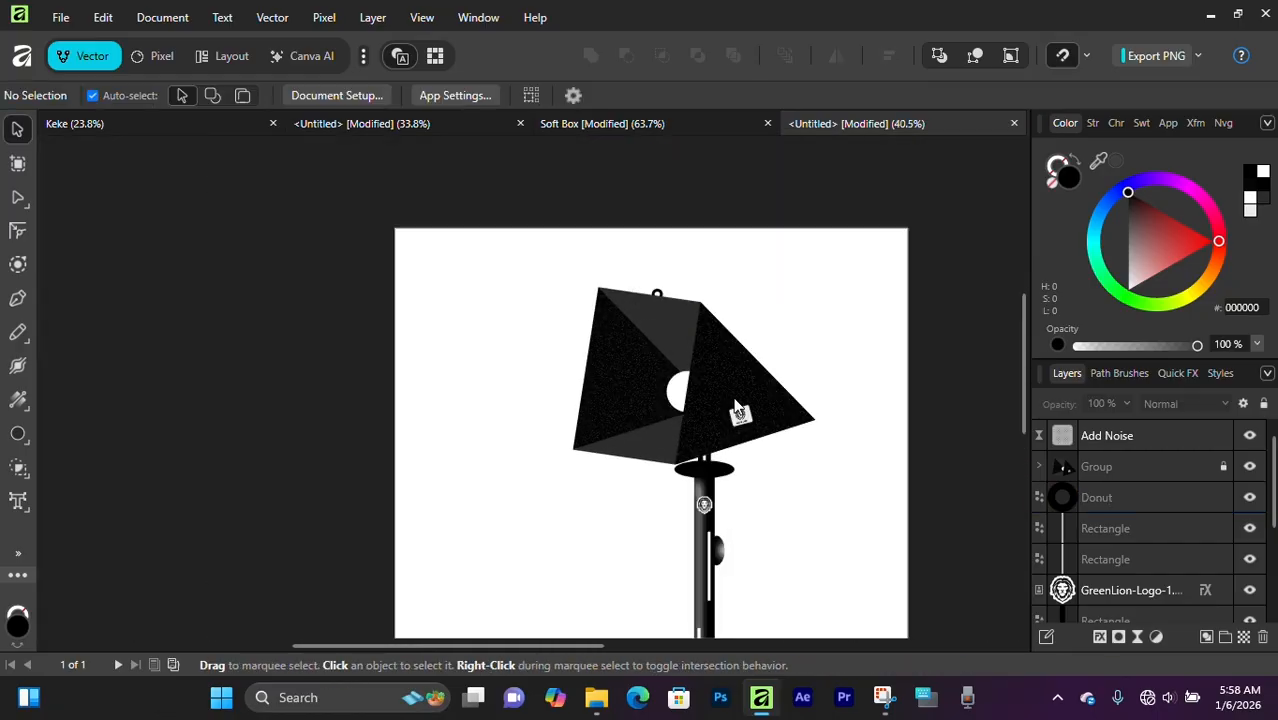
pyautogui.scroll(2, 736, 404)
pyautogui.scroll(1, 639, 337)
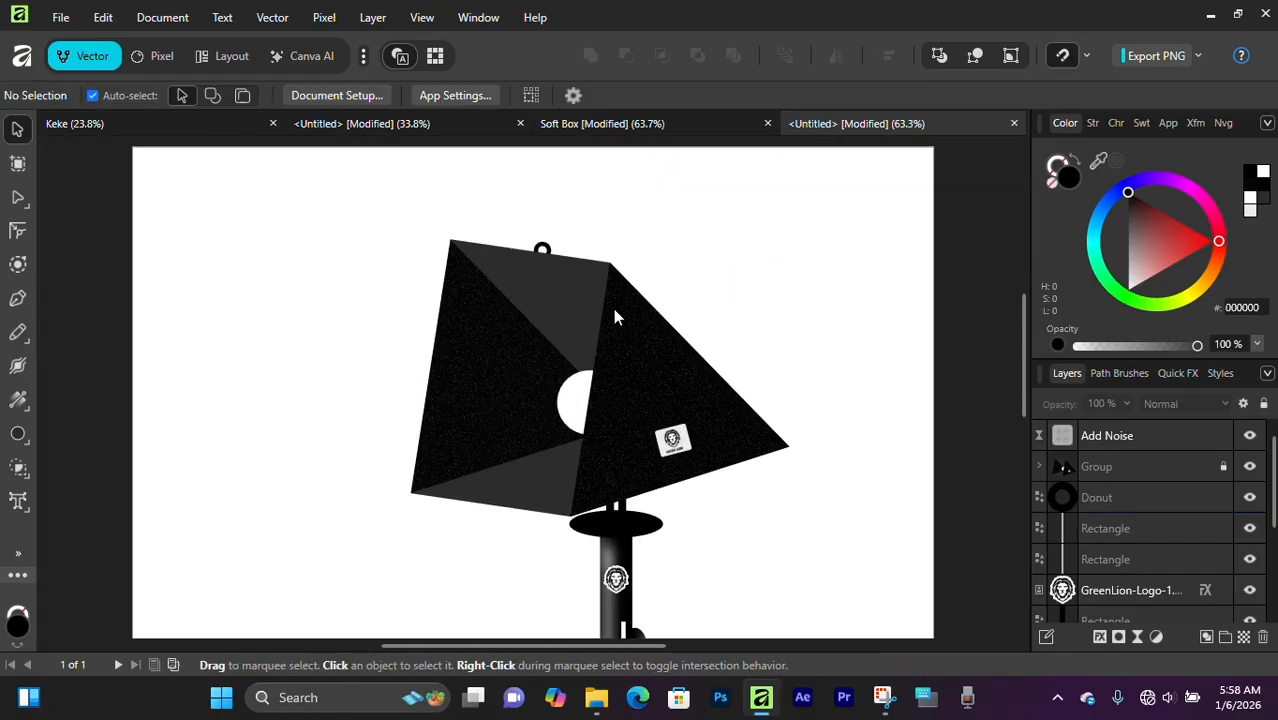
# Compare the ring, logo card and panels of the Soft Box document's head with those in the untitled drawing.
pyautogui.click(612, 124)
pyautogui.click(477, 362)
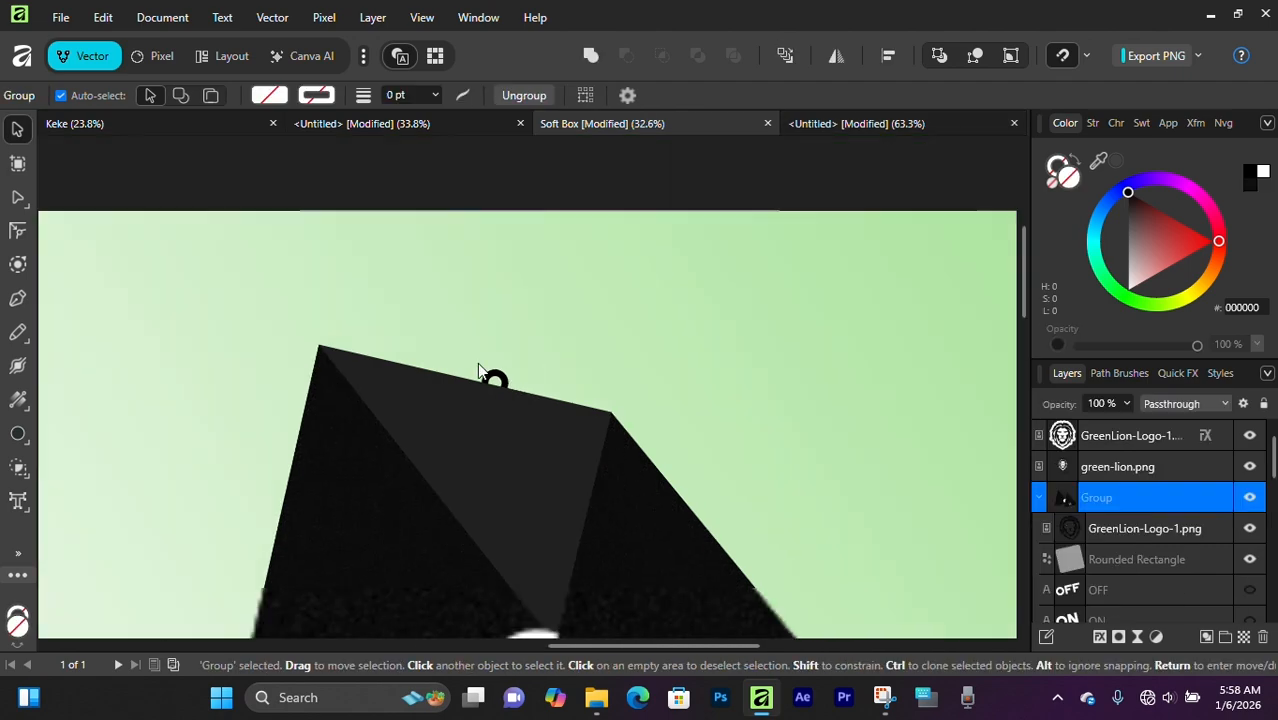
pyautogui.scroll(1, 477, 362)
pyautogui.click(939, 422)
pyautogui.scroll(6, 513, 408)
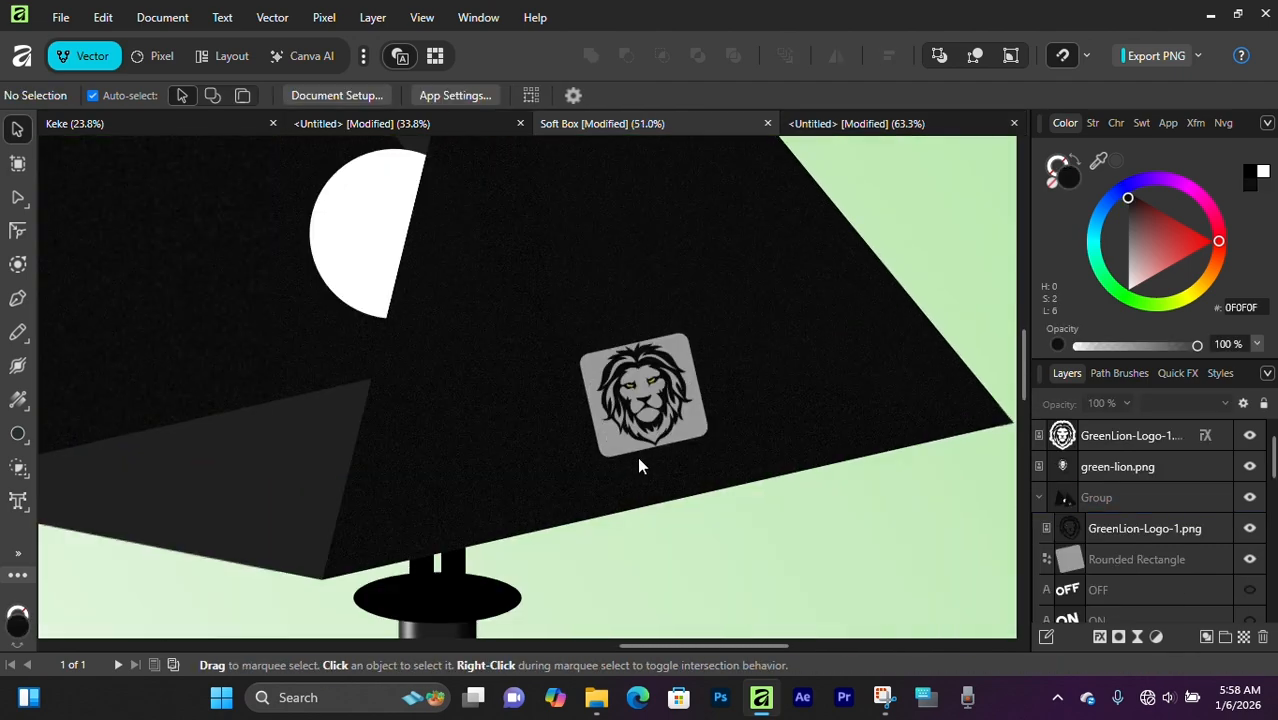
pyautogui.scroll(-6, 679, 397)
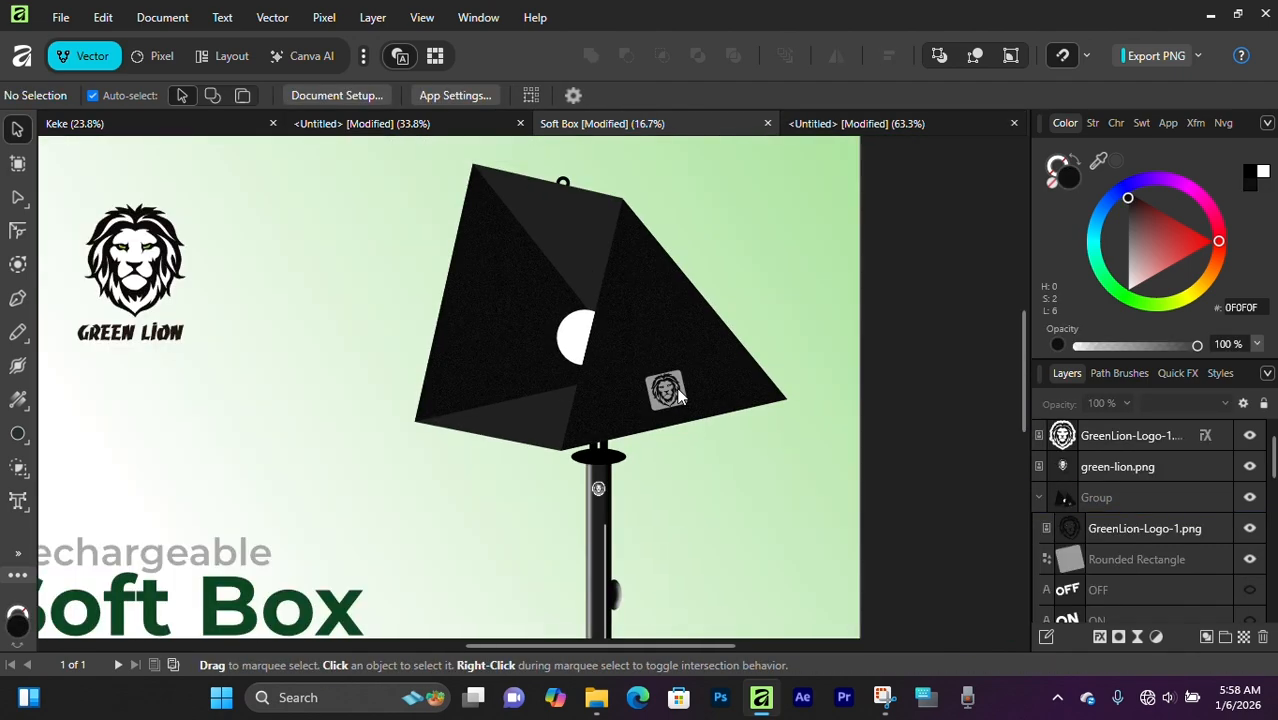
pyautogui.click(818, 121)
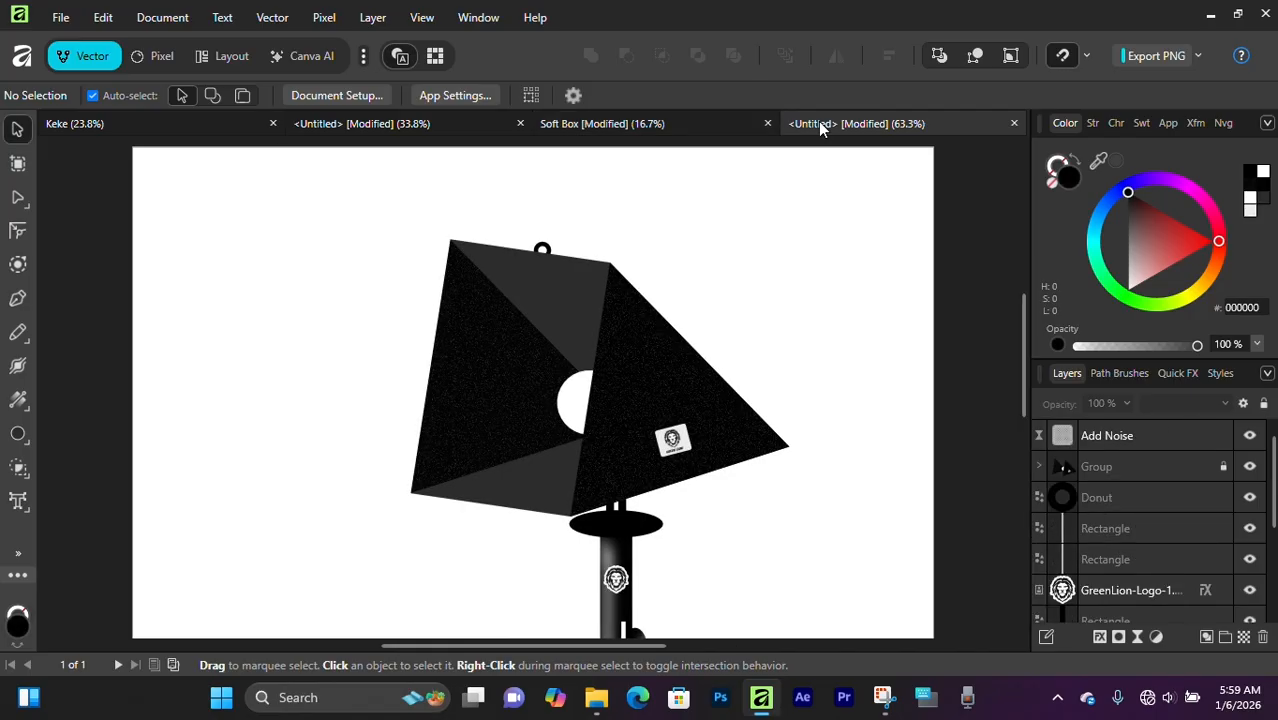
pyautogui.scroll(3, 632, 396)
pyautogui.scroll(2, 625, 404)
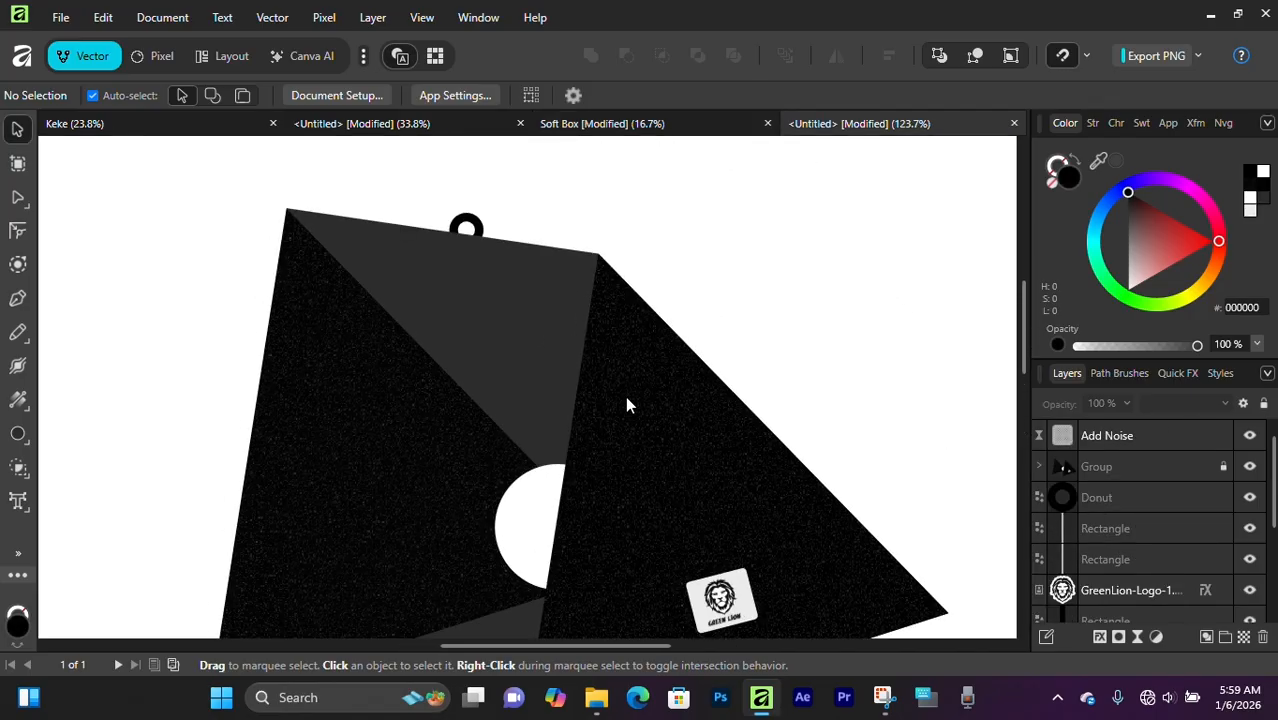
pyautogui.scroll(-1, 625, 404)
pyautogui.scroll(-2, 627, 404)
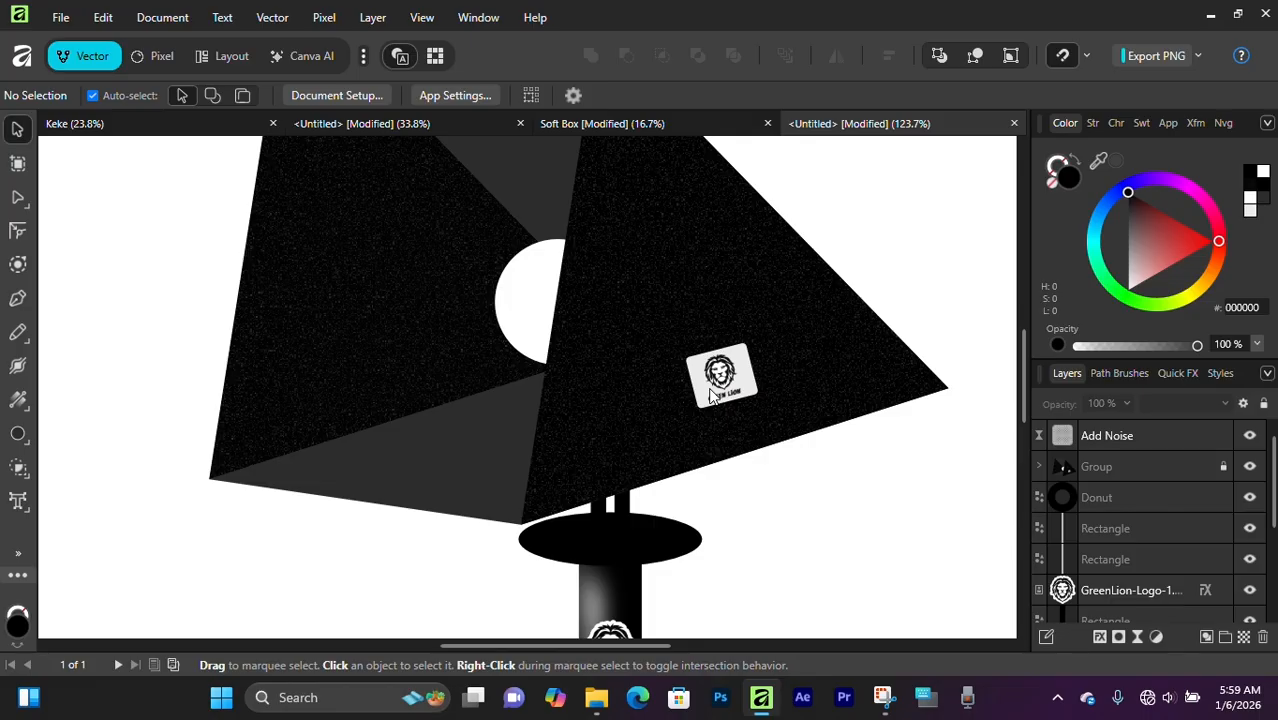
pyautogui.scroll(2, 708, 397)
pyautogui.scroll(-3, 708, 397)
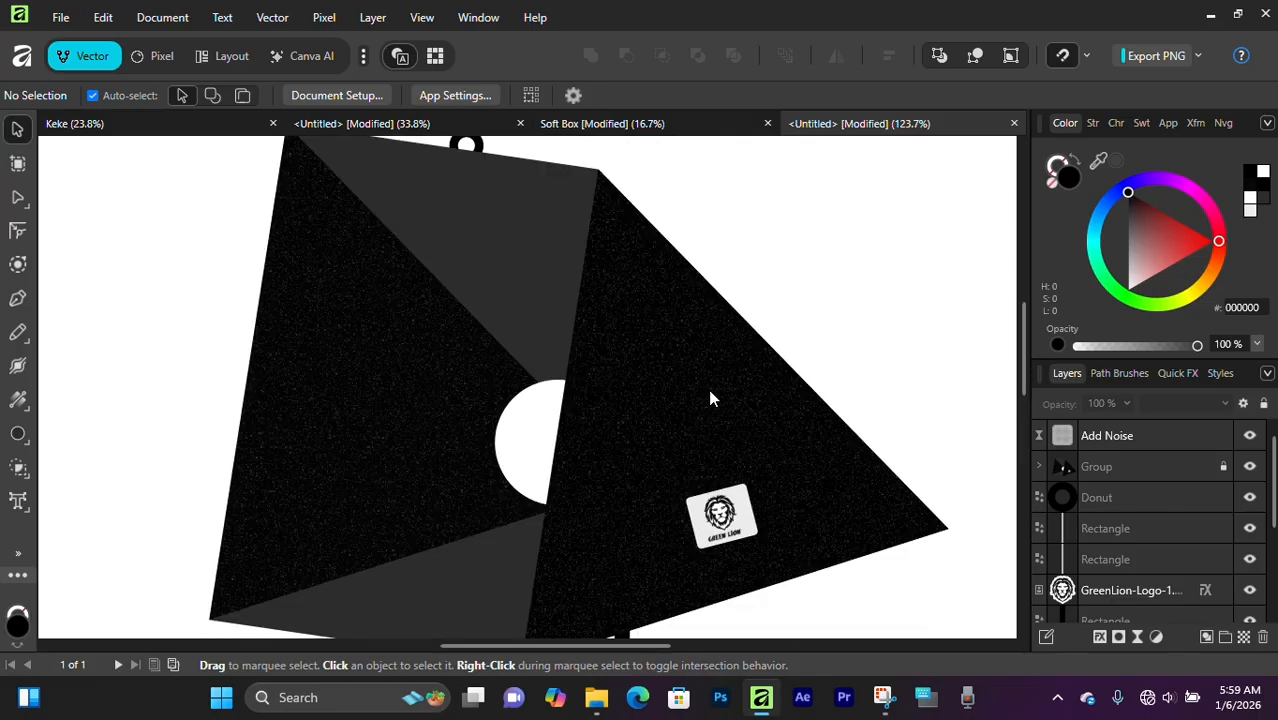
pyautogui.scroll(2, 616, 484)
pyautogui.scroll(-1, 616, 485)
# Flatten the black ellipse beneath the head by lowering its upper edge and clear the selection.
pyautogui.click(649, 404)
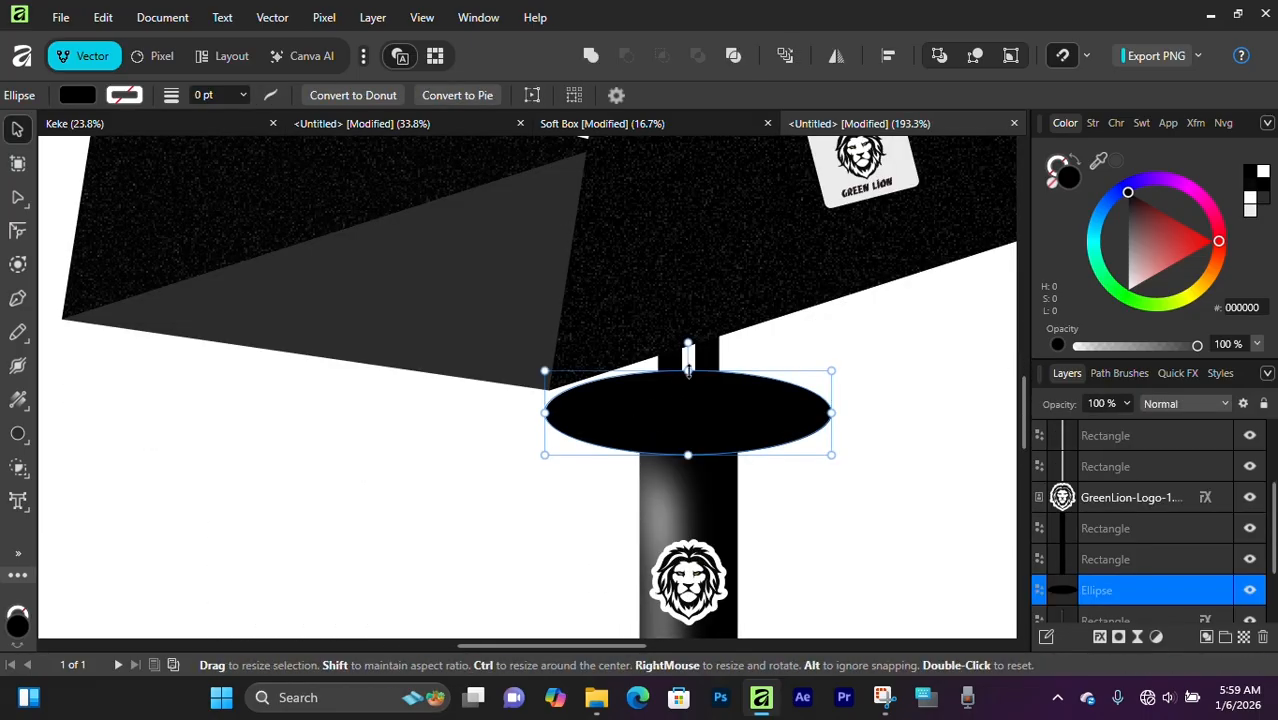
pyautogui.moveTo(688, 371); pyautogui.dragTo(690, 388)
pyautogui.click(779, 374)
pyautogui.scroll(-4, 740, 428)
pyautogui.scroll(2, 701, 341)
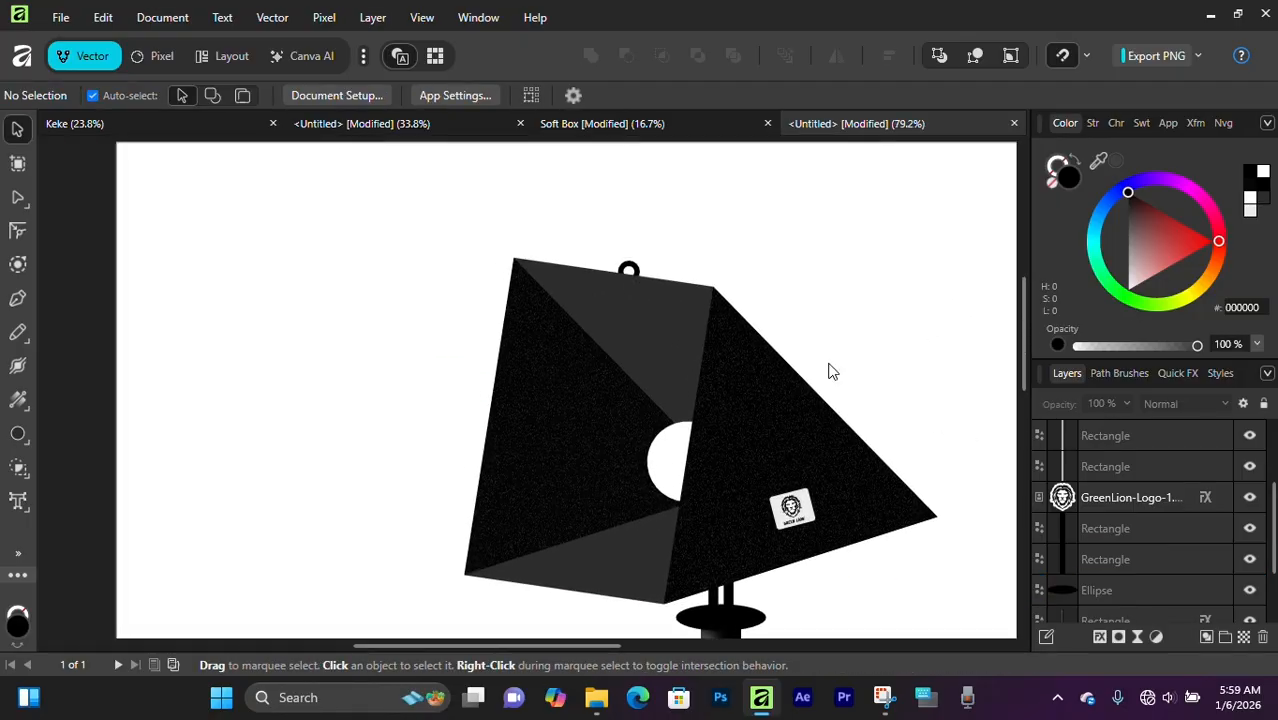
# Check the donut hanging ring on the head against its place in the layer stack.
pyautogui.moveTo(633, 269); pyautogui.dragTo(633, 270)
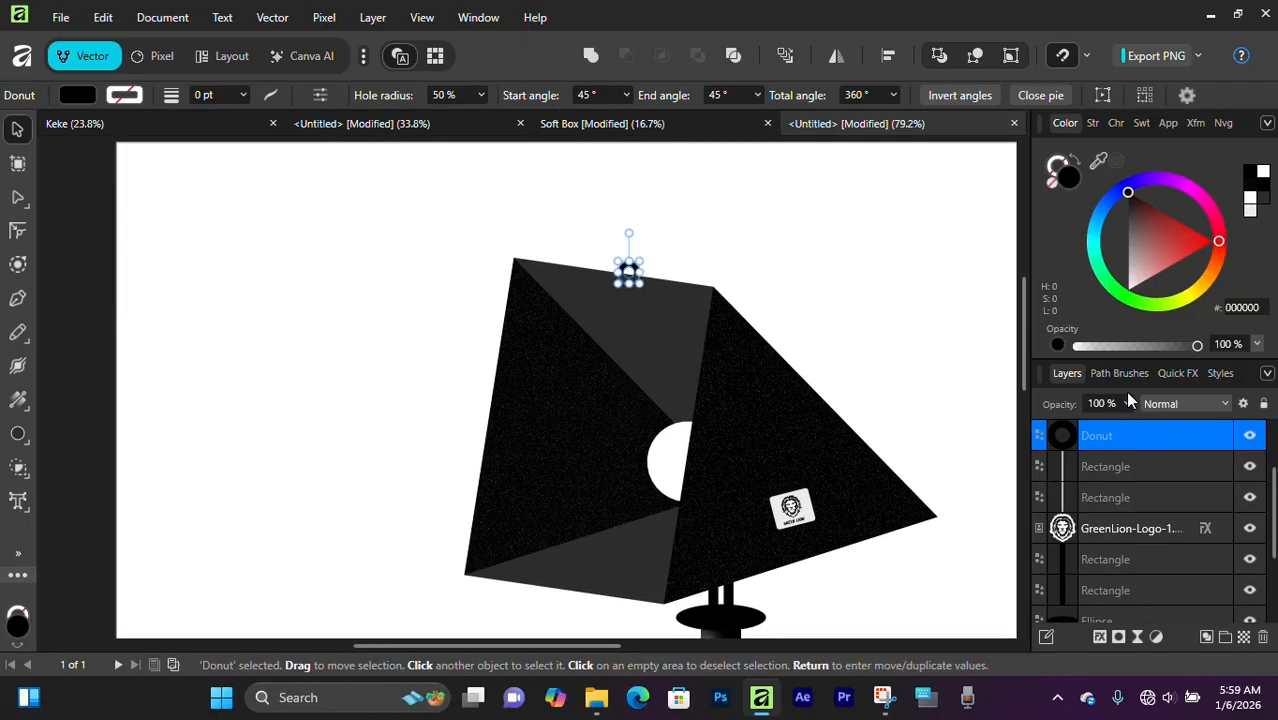
pyautogui.click(813, 262)
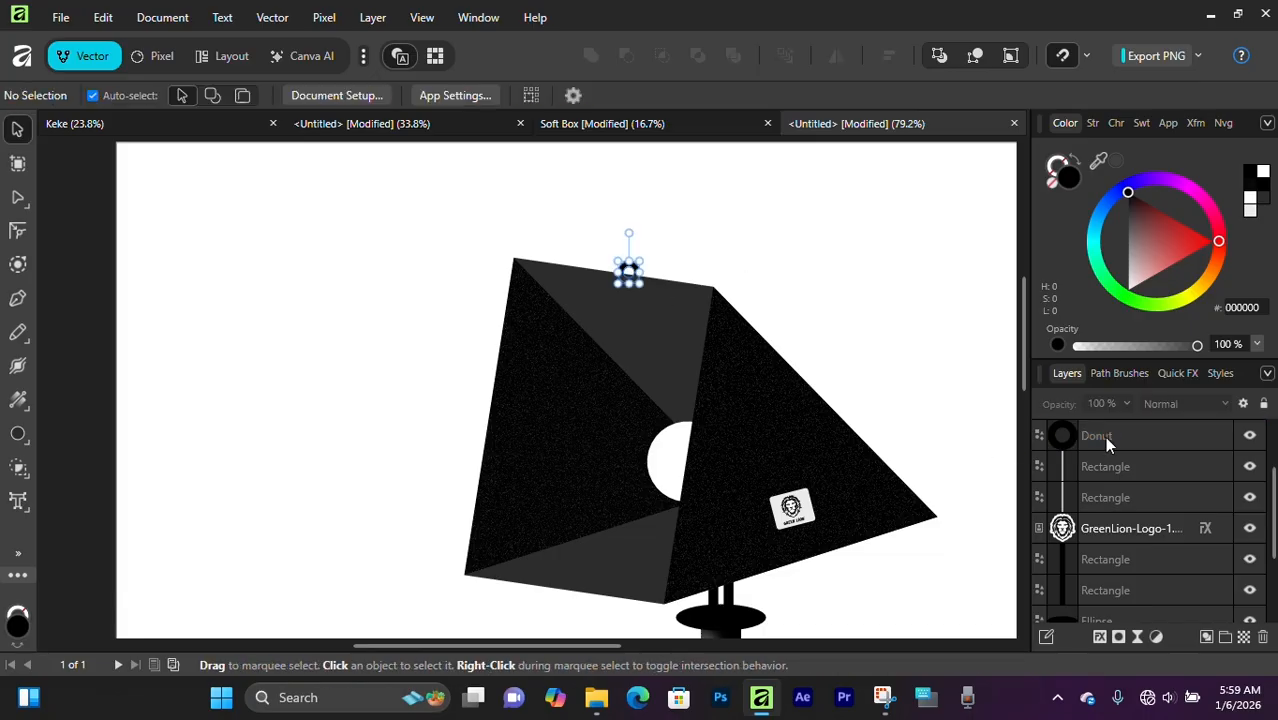
pyautogui.click(1104, 436)
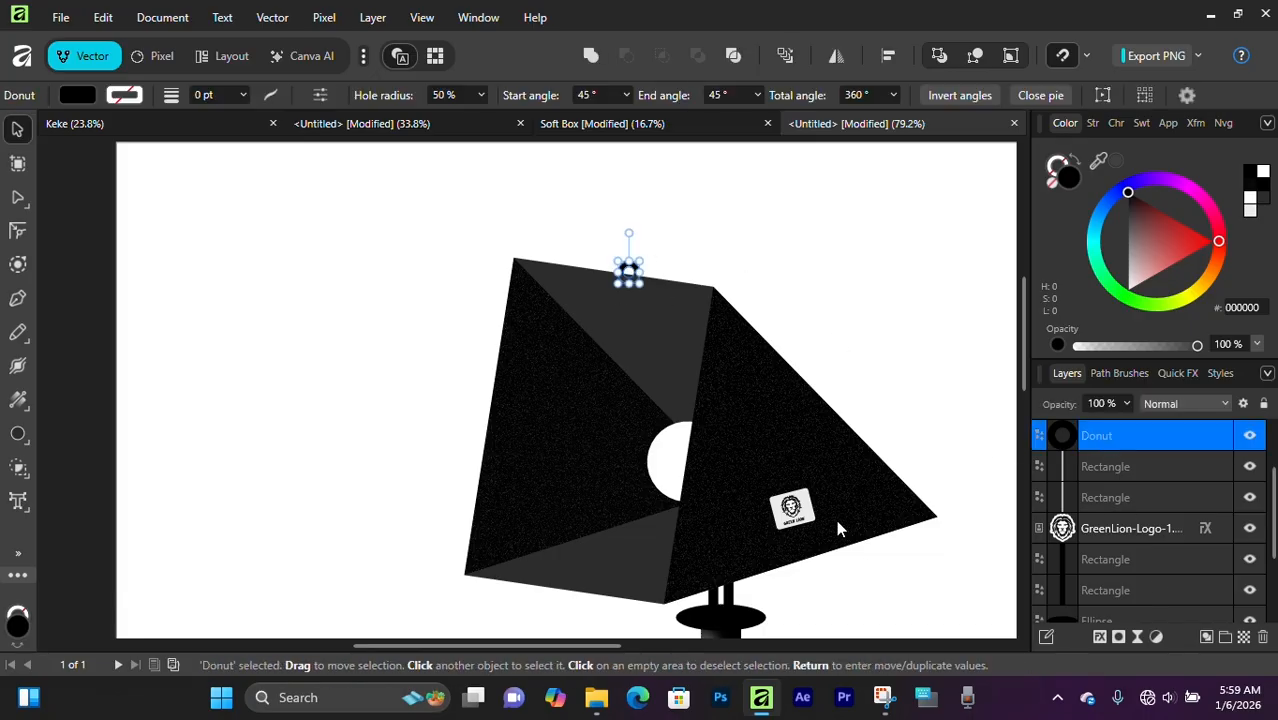
pyautogui.click(714, 229)
pyautogui.click(628, 269)
pyautogui.click(884, 291)
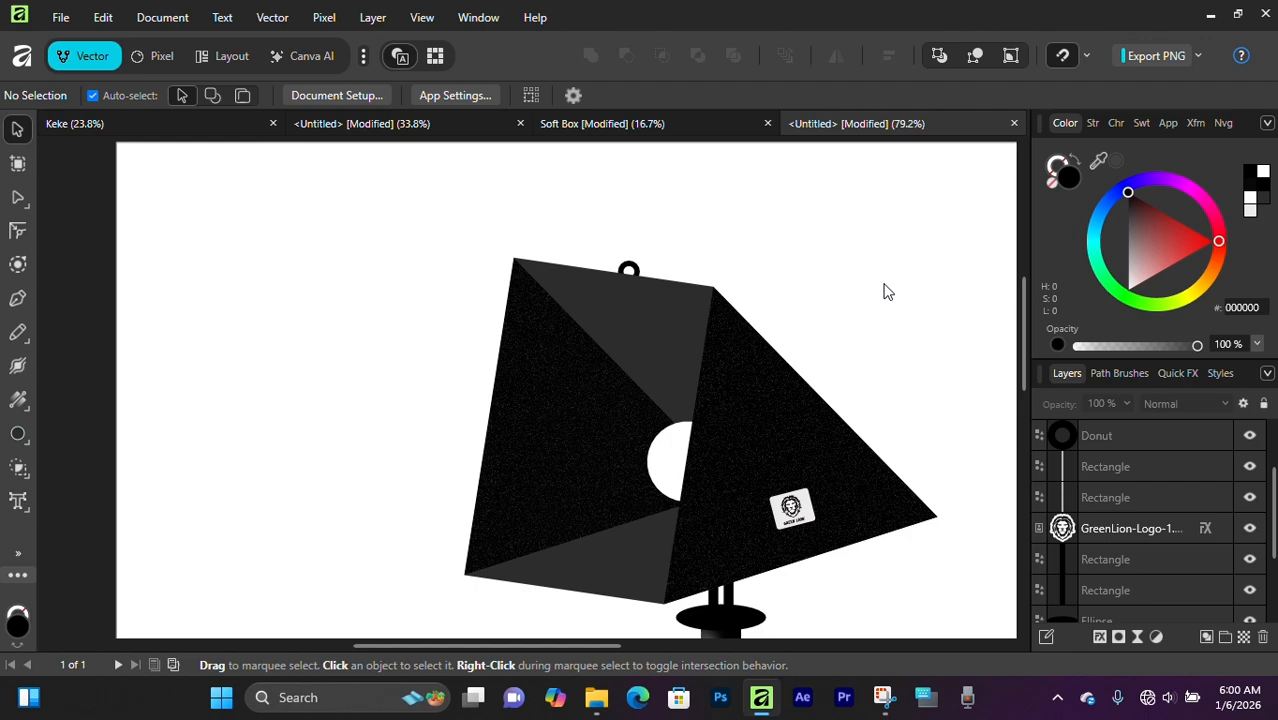
pyautogui.click(628, 272)
pyautogui.click(964, 362)
pyautogui.click(1100, 442)
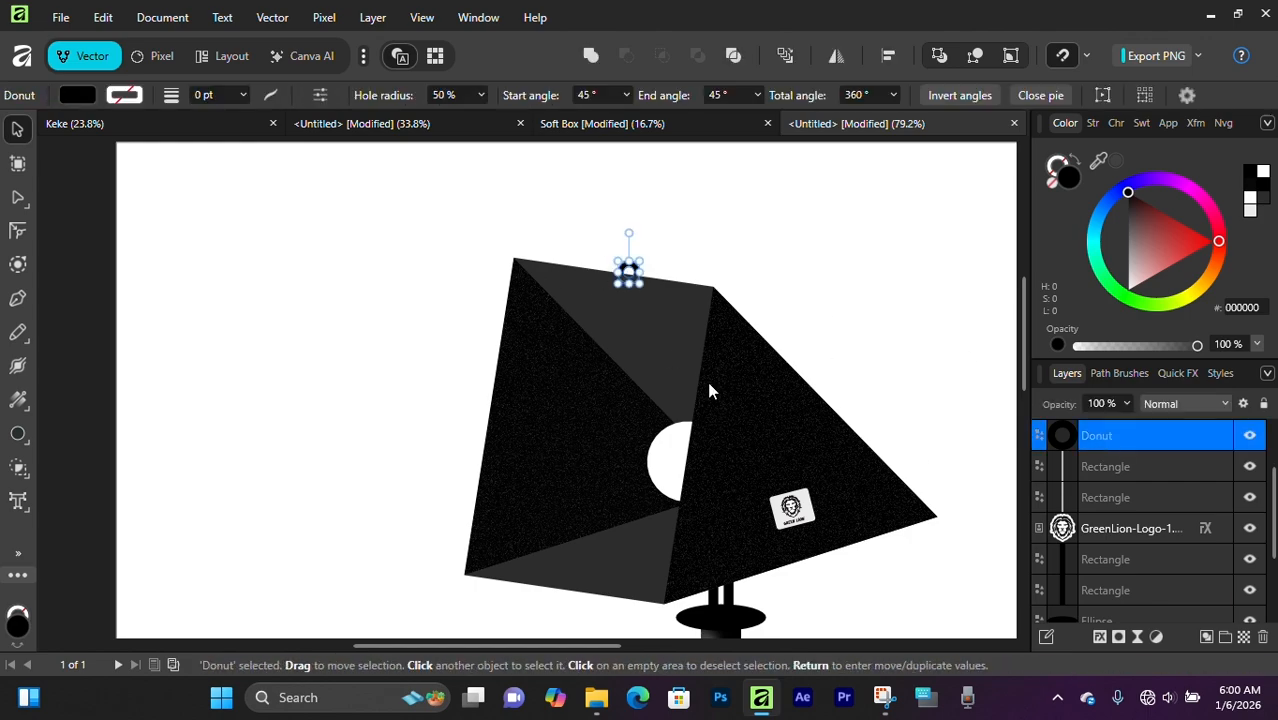
pyautogui.moveTo(1123, 441); pyautogui.dragTo(1120, 469)
pyautogui.click(1037, 465)
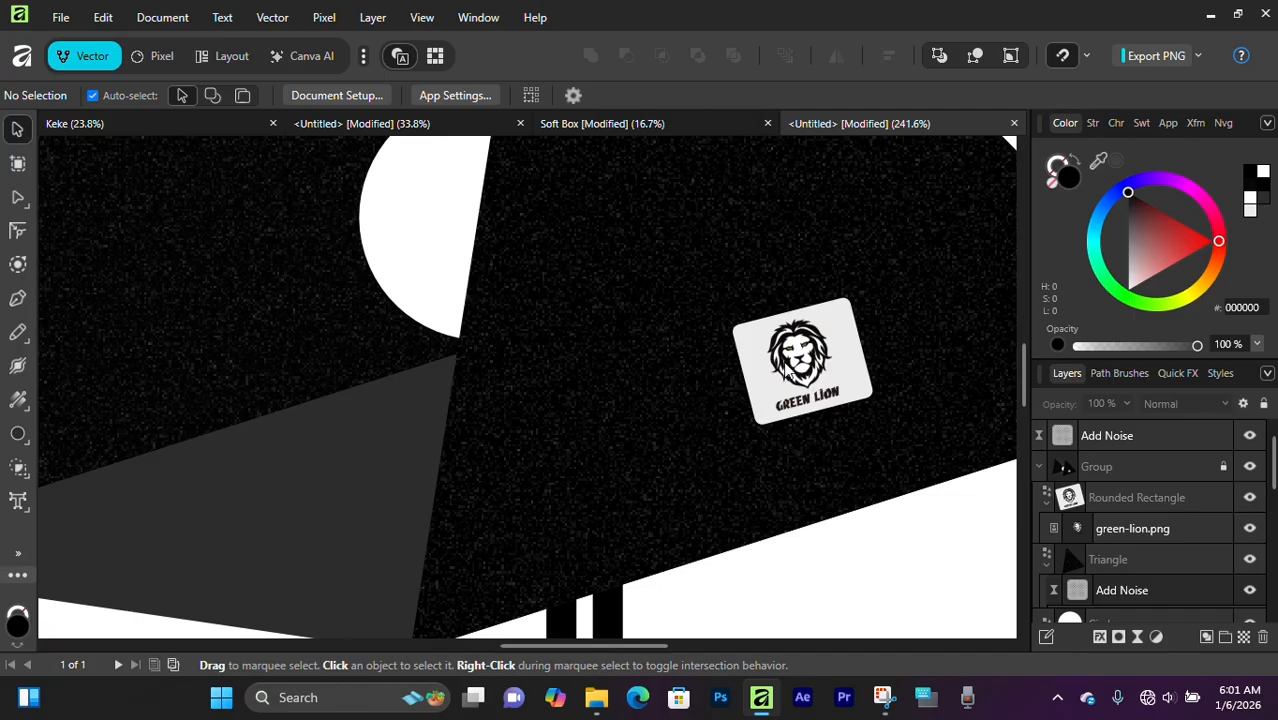
# Replace the green-lion.png image on the head's rounded card with GreenLion-Logo-1.png.
pyautogui.click(1112, 541)
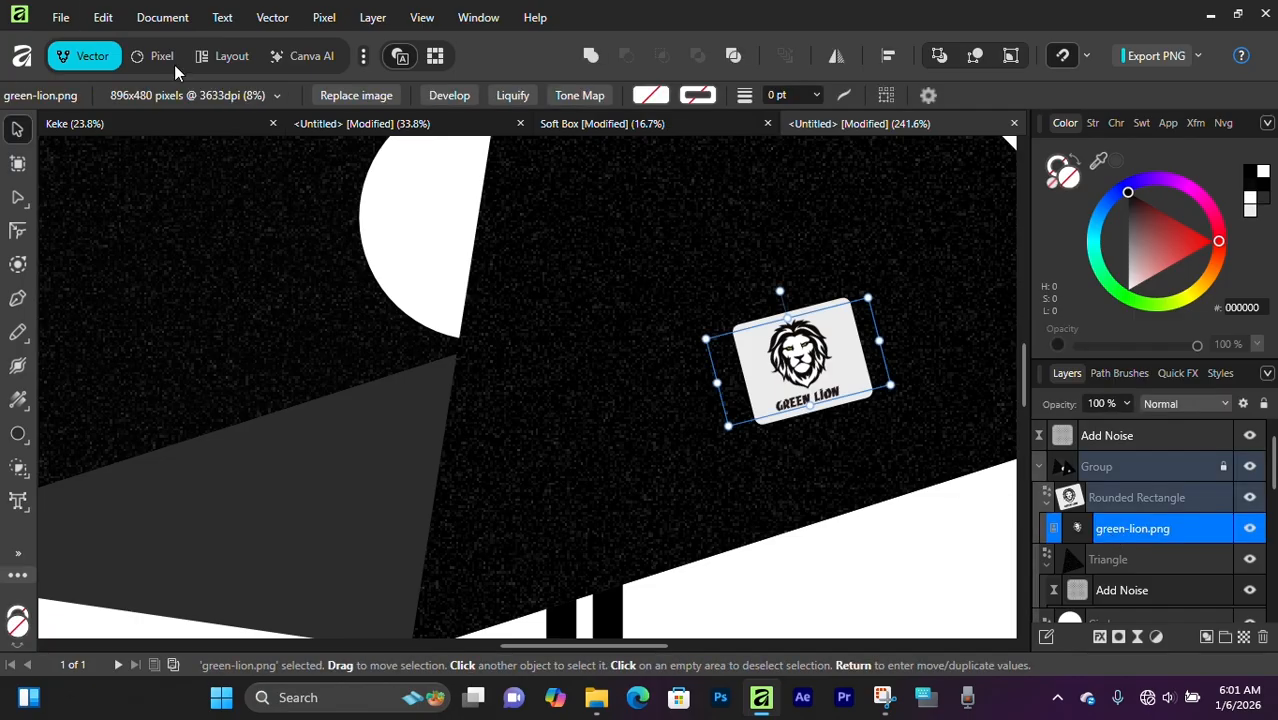
pyautogui.click(339, 95)
pyautogui.click(273, 282)
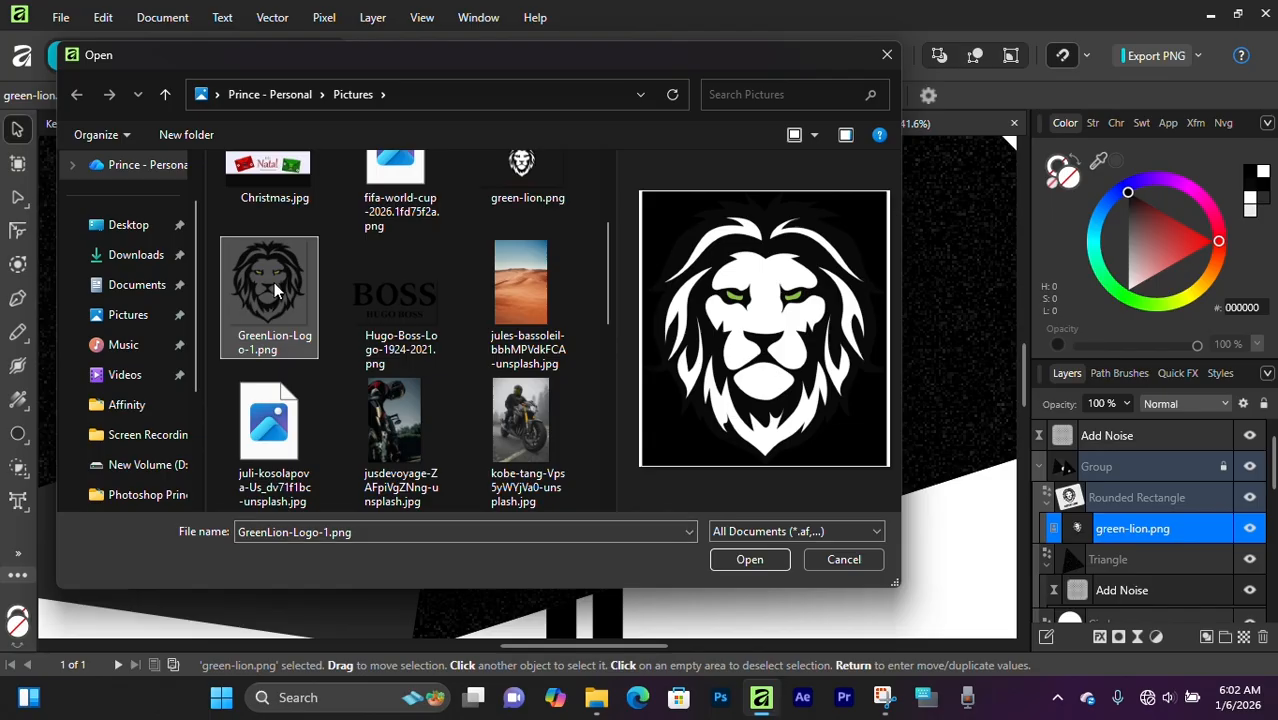
pyautogui.click(751, 562)
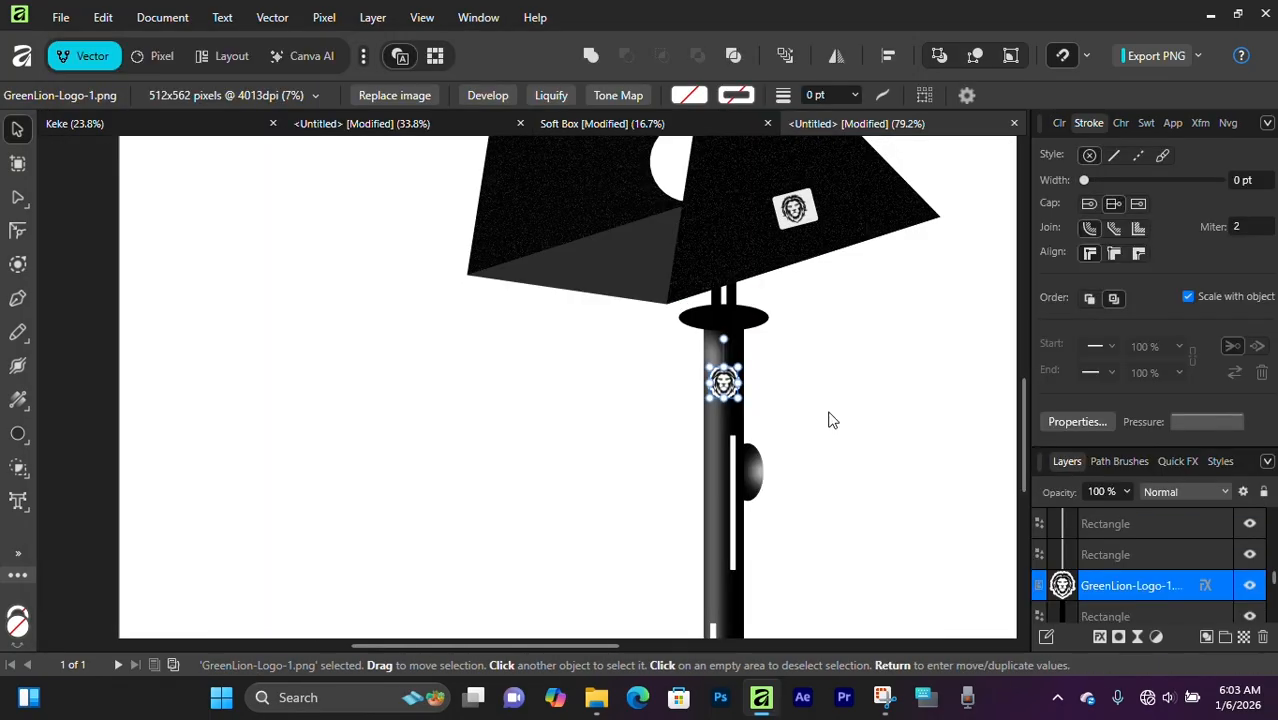
# Shrink the lion logo on the upper part of the pole, keeping its proportions.
pyautogui.scroll(6, 736, 375)
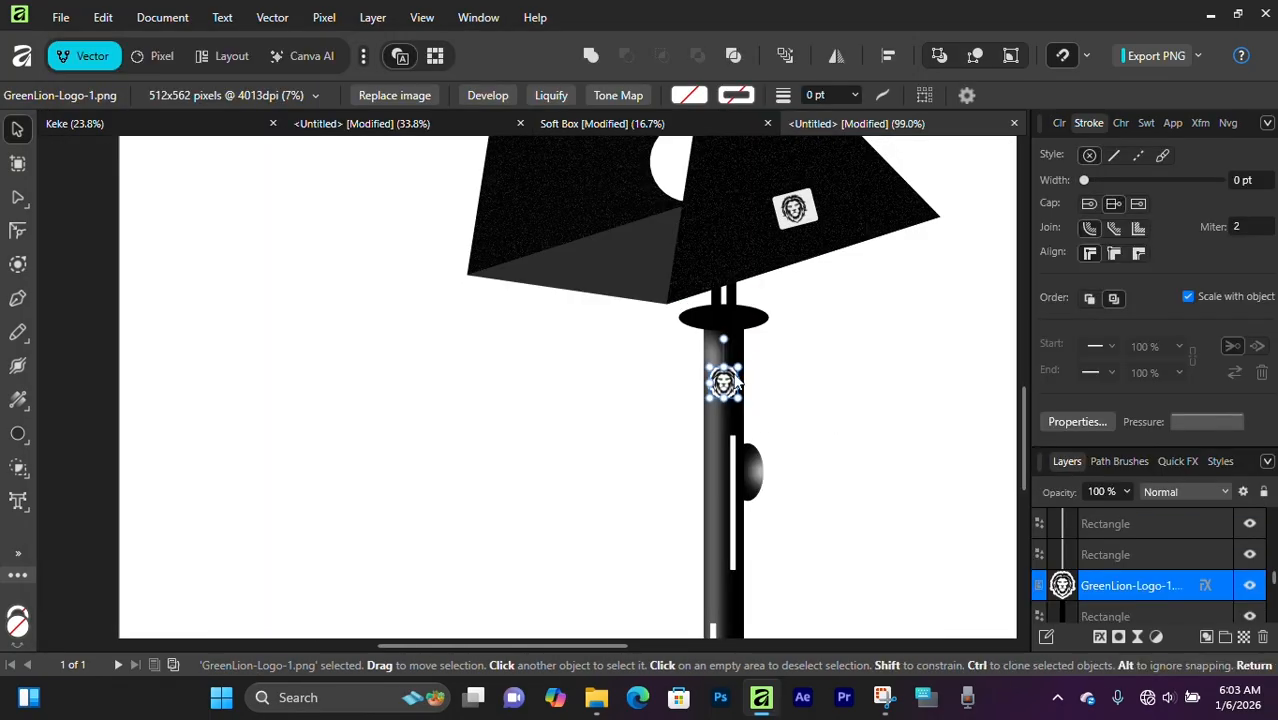
pyautogui.click(878, 391)
pyautogui.scroll(-6, 869, 391)
pyautogui.moveTo(924, 414); pyautogui.dragTo(734, 469)
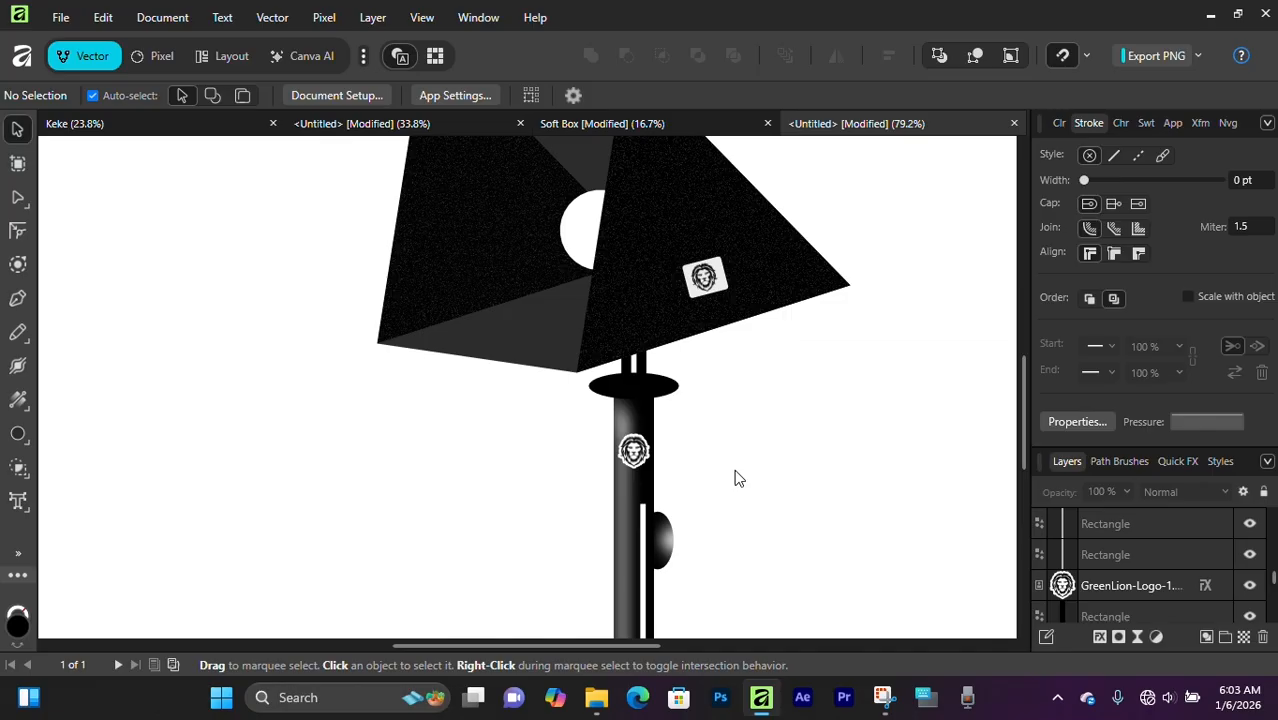
pyautogui.scroll(8, 636, 452)
pyautogui.click(686, 505)
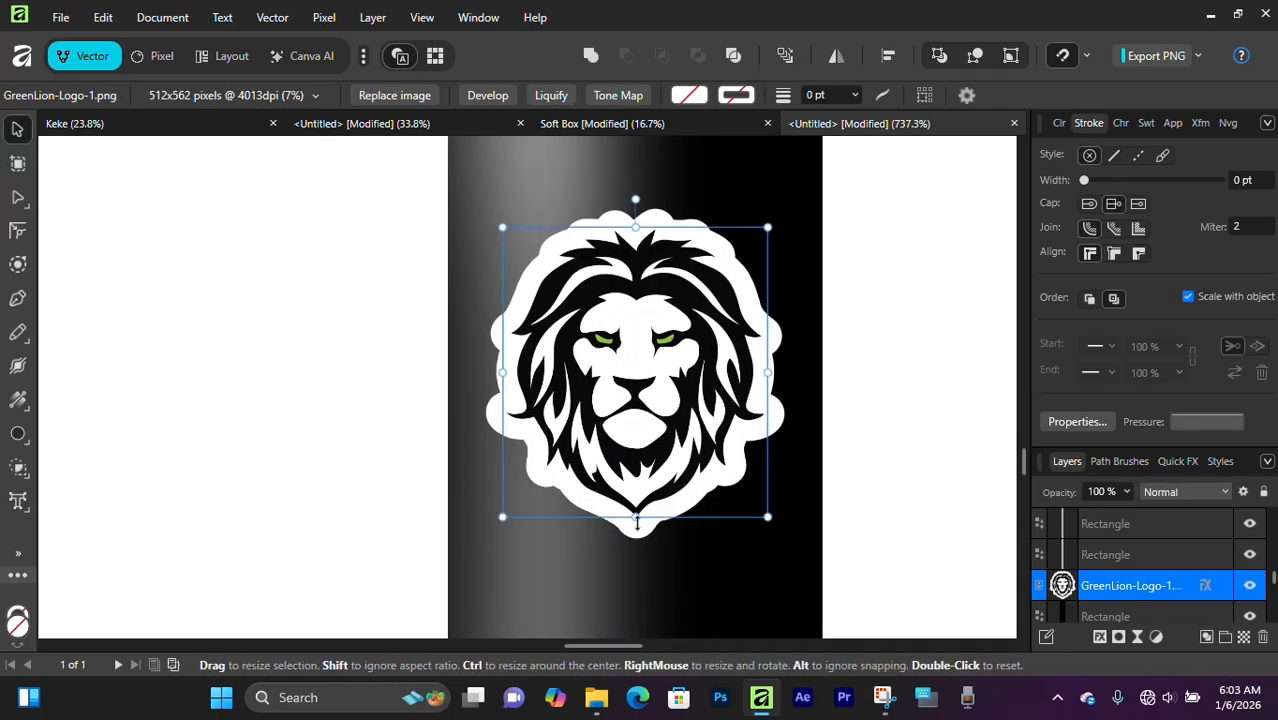
pyautogui.scroll(-8, 930, 339)
pyautogui.click(926, 336)
pyautogui.moveTo(896, 311); pyautogui.dragTo(640, 430)
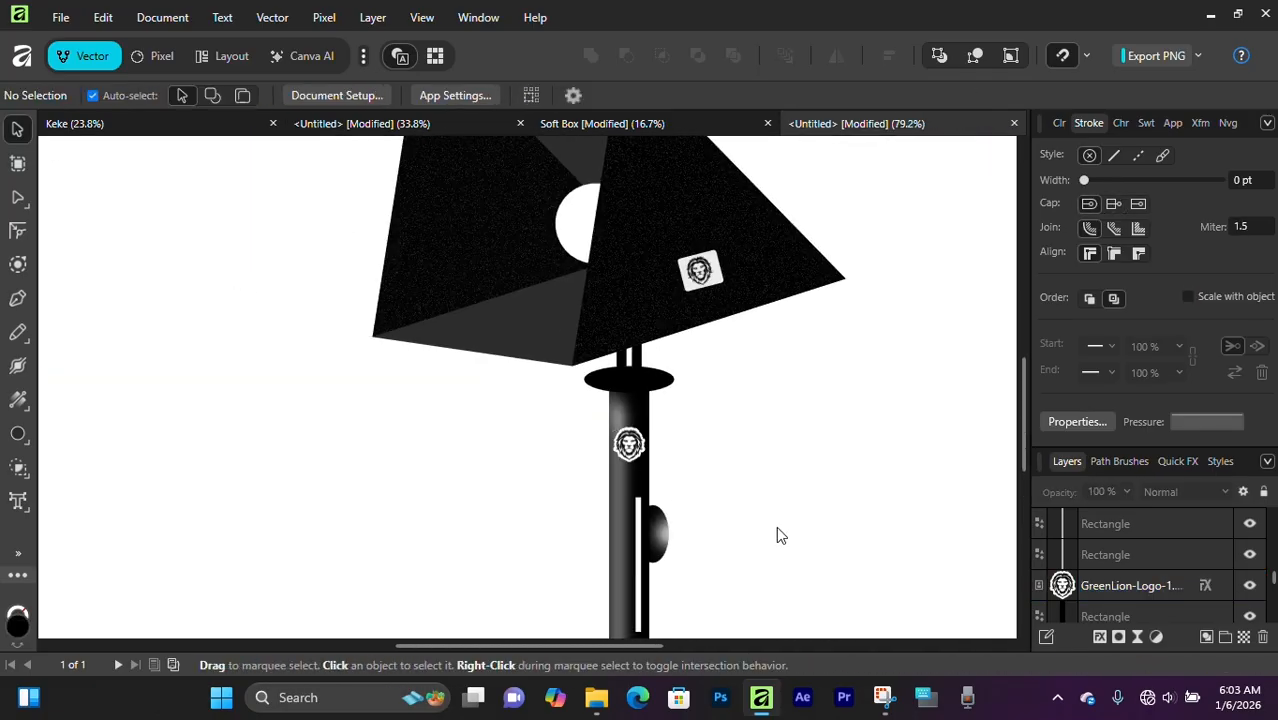
pyautogui.scroll(6, 610, 425)
pyautogui.click(686, 420)
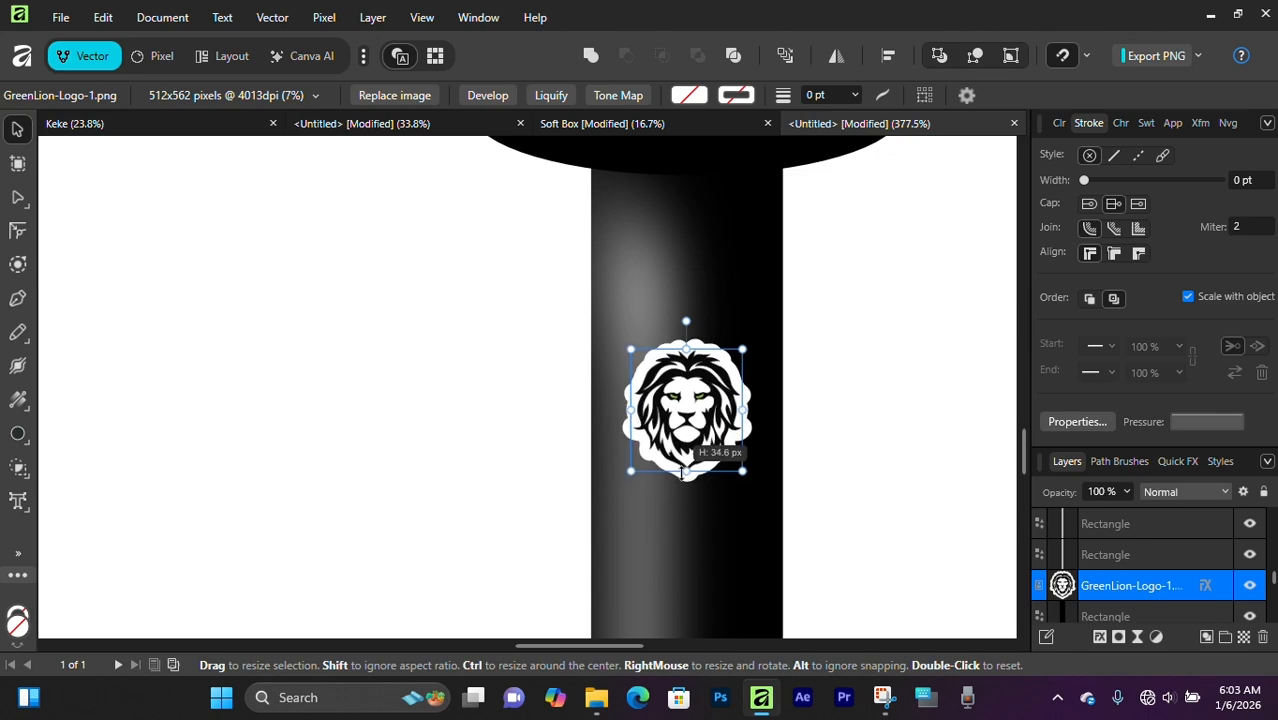
pyautogui.scroll(-6, 683, 460)
# Set the opacity of the white vertical strip beside the pole's knob to 50%.
pyautogui.scroll(8, 815, 445)
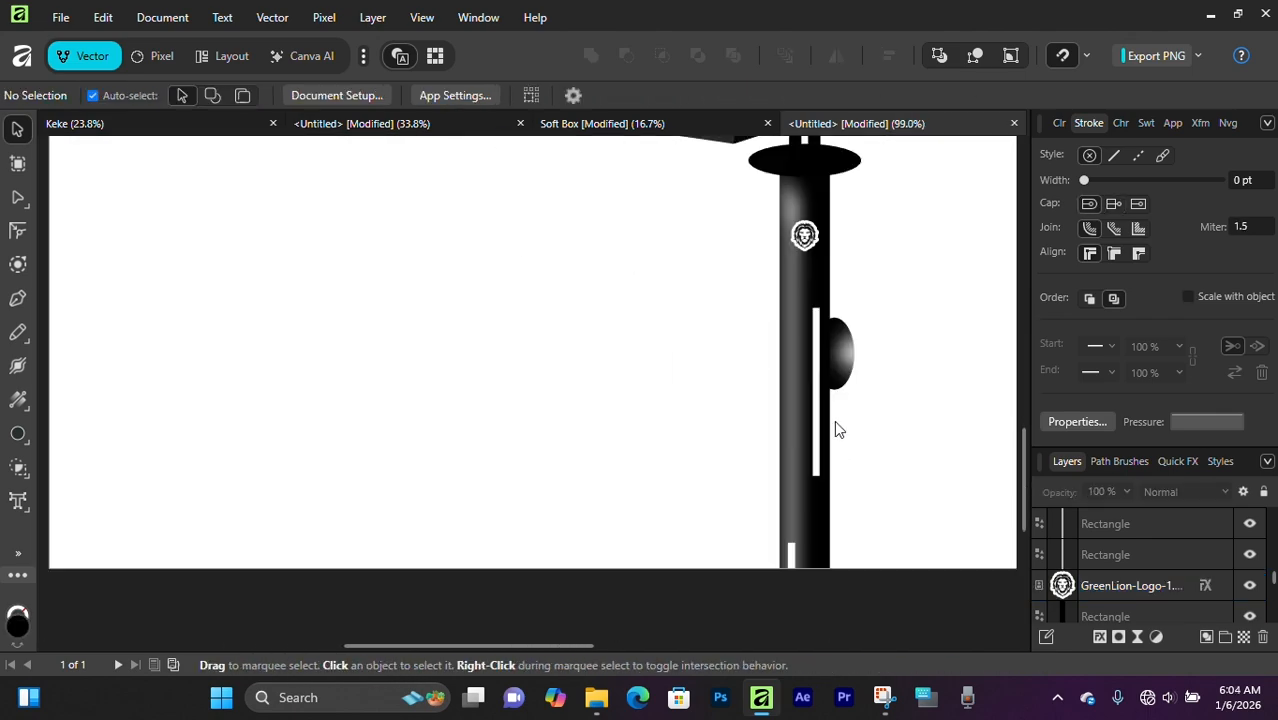
pyautogui.click(816, 420)
pyautogui.moveTo(816, 422); pyautogui.dragTo(644, 437)
pyautogui.click(1059, 126)
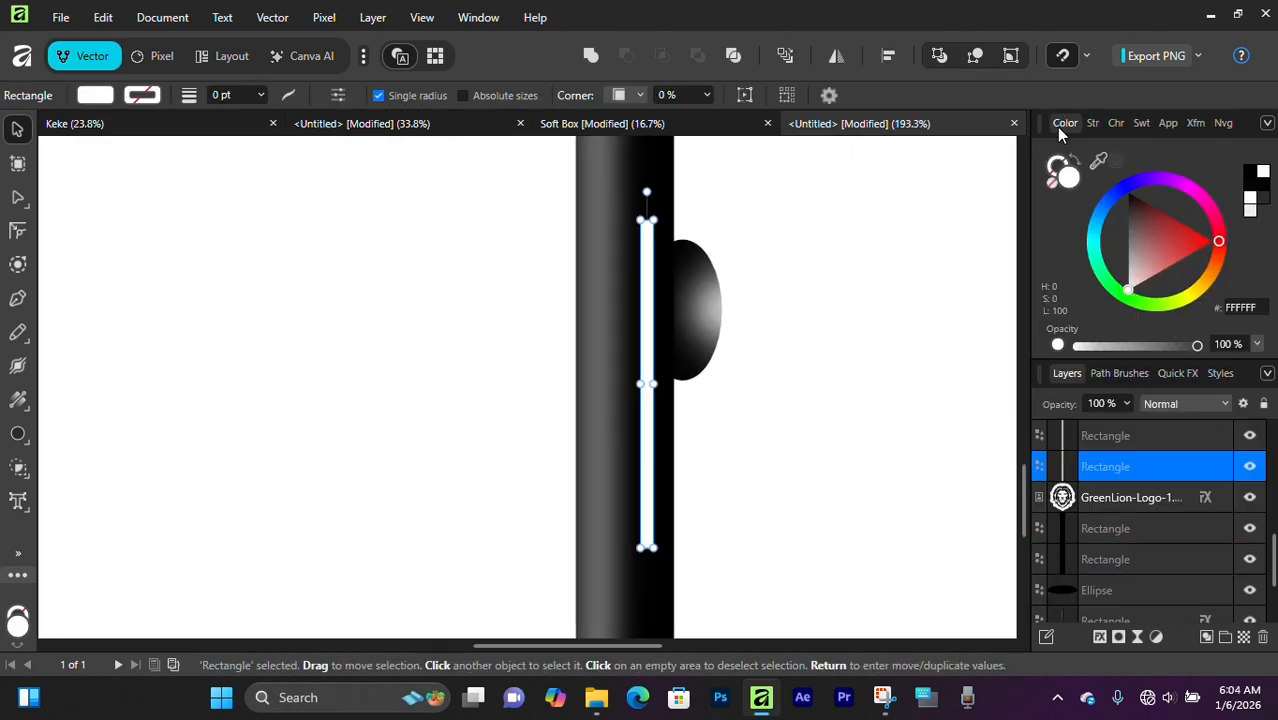
pyautogui.click(1125, 406)
pyautogui.click(1100, 406)
pyautogui.click(1097, 406)
pyautogui.write('50')
pyautogui.press('Return')
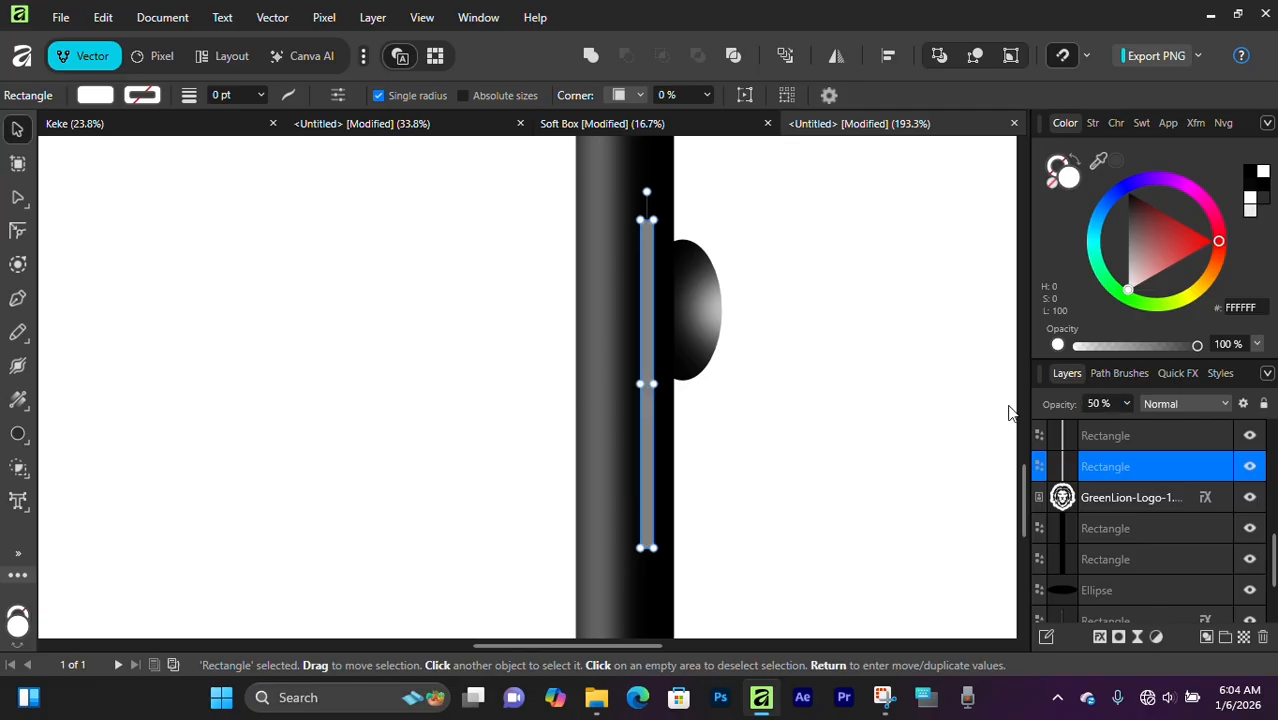
# Undo the 50% opacity change and set the opacity of the strip beside the knob to 60%.
pyautogui.click(830, 388)
pyautogui.scroll(-7, 706, 352)
pyautogui.scroll(6, 712, 405)
pyautogui.hotkey('ctrl', 'z')
pyautogui.scroll(3, 664, 304)
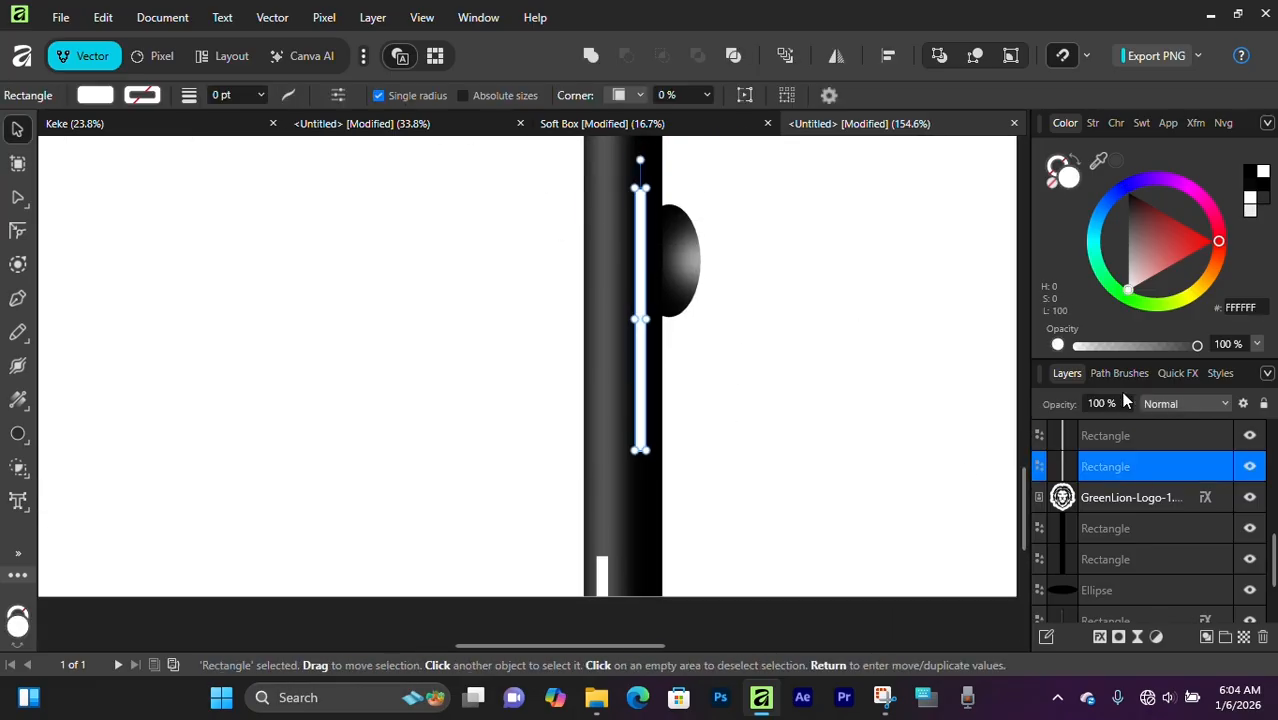
pyautogui.click(1103, 404)
pyautogui.write('60')
pyautogui.press('Return')
pyautogui.click(812, 430)
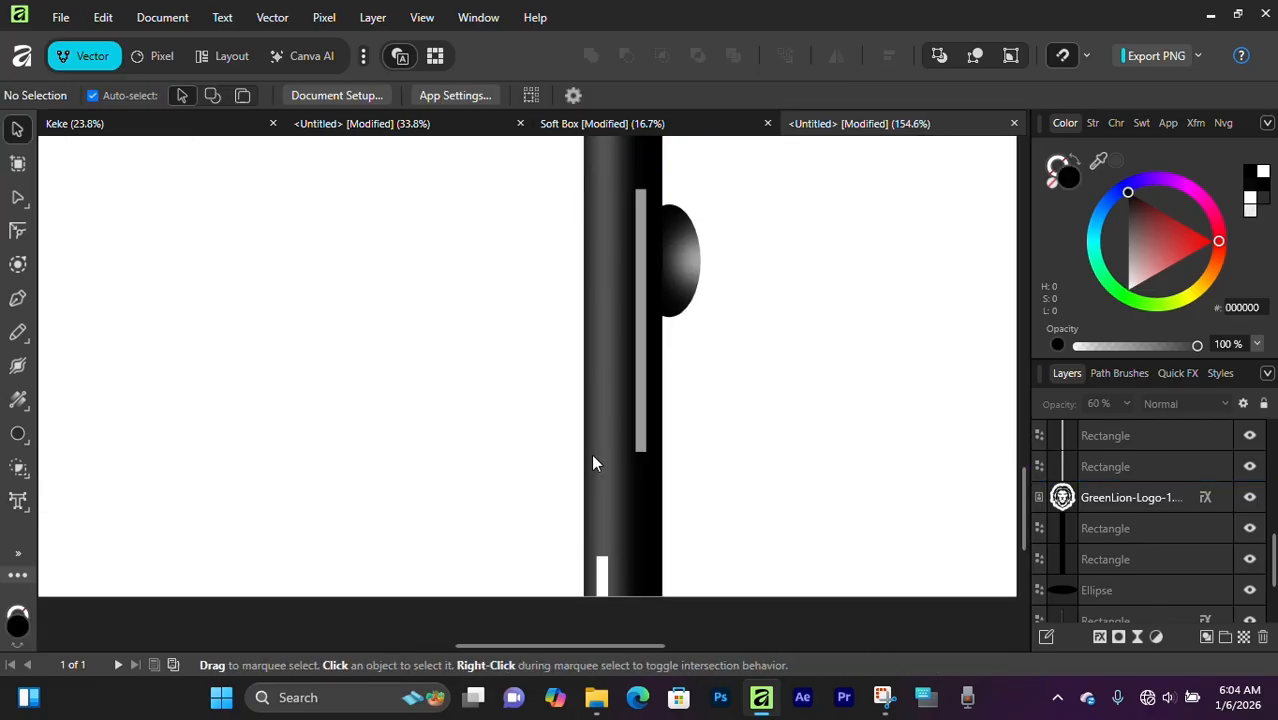
# Check the white strip at the pole's lower end and undo the 60% opacity on the strip beside the knob.
pyautogui.click(603, 575)
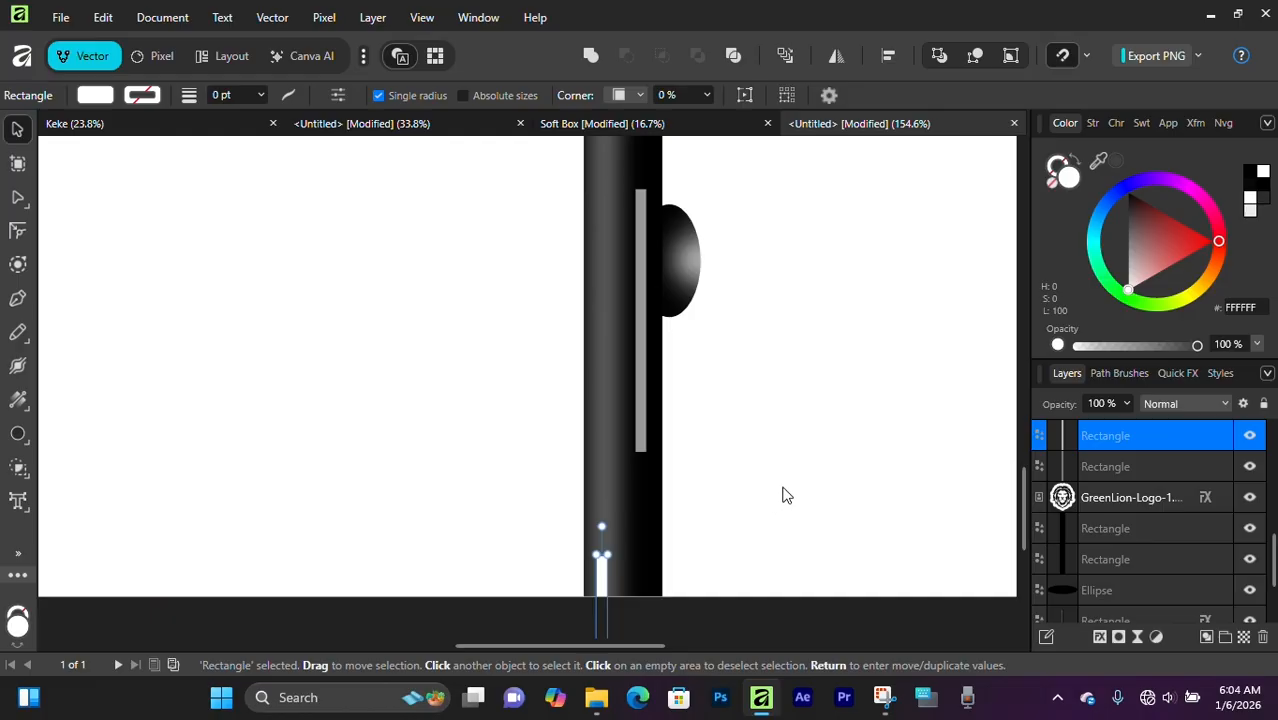
pyautogui.scroll(2, 925, 329)
pyautogui.scroll(-4, 733, 411)
pyautogui.click(836, 448)
pyautogui.scroll(-2, 800, 470)
pyautogui.hotkey('ctrl', 'z')
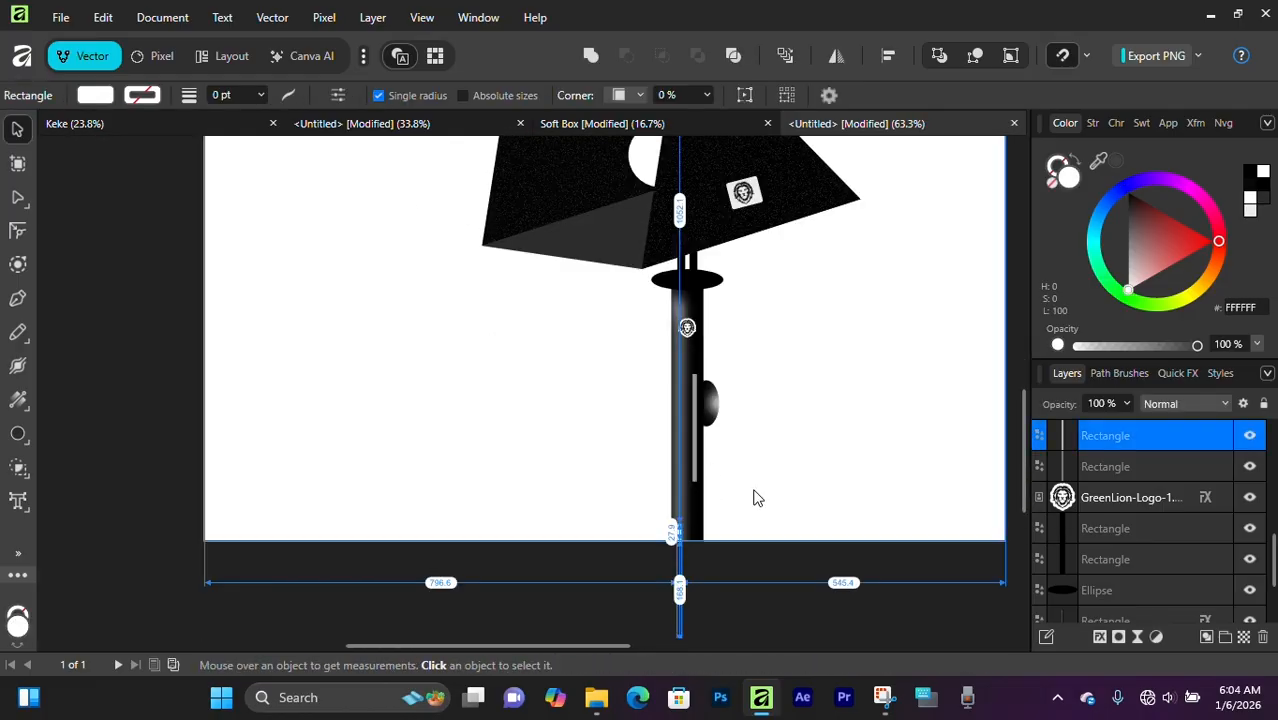
pyautogui.hotkey('ctrl', 'z')
pyautogui.hotkey('ctrl', 'z')
pyautogui.hotkey('ctrl', 'z')
# Narrow the white vertical strip beside the knob by moving its left edge inward, and clear the selection.
pyautogui.scroll(4, 608, 320)
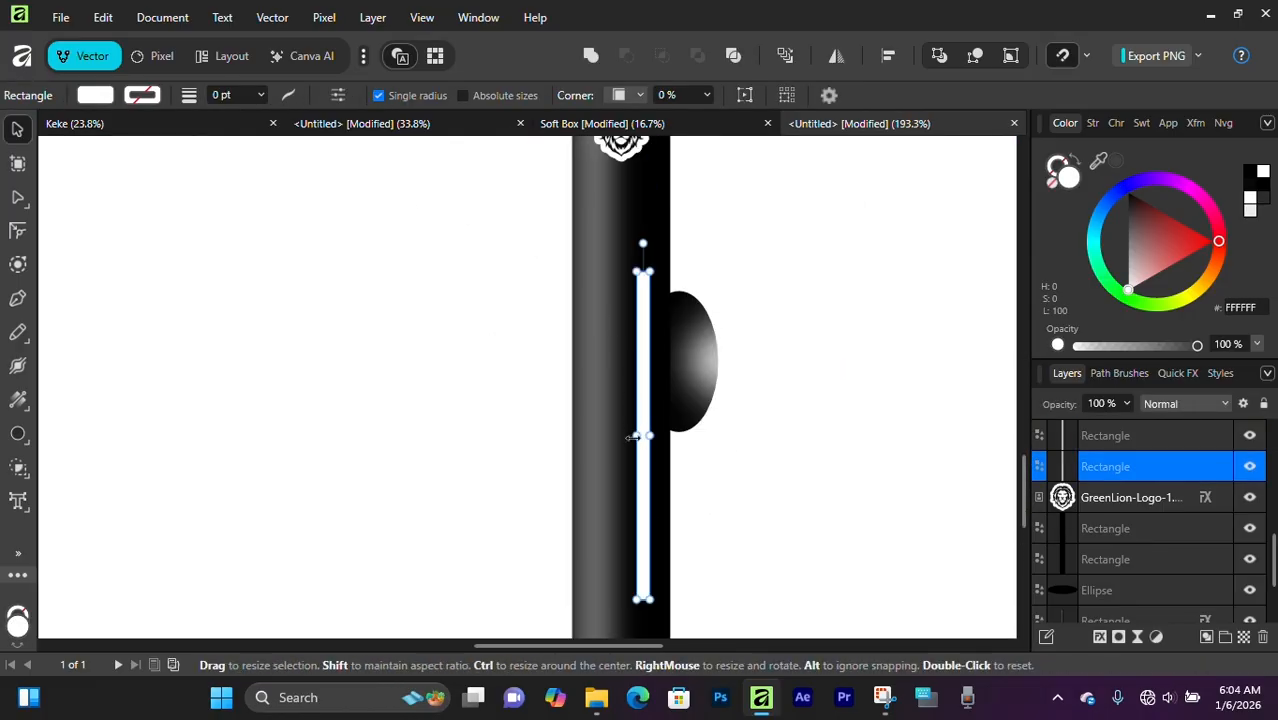
pyautogui.moveTo(634, 438); pyautogui.dragTo(633, 436)
pyautogui.scroll(5, 640, 372)
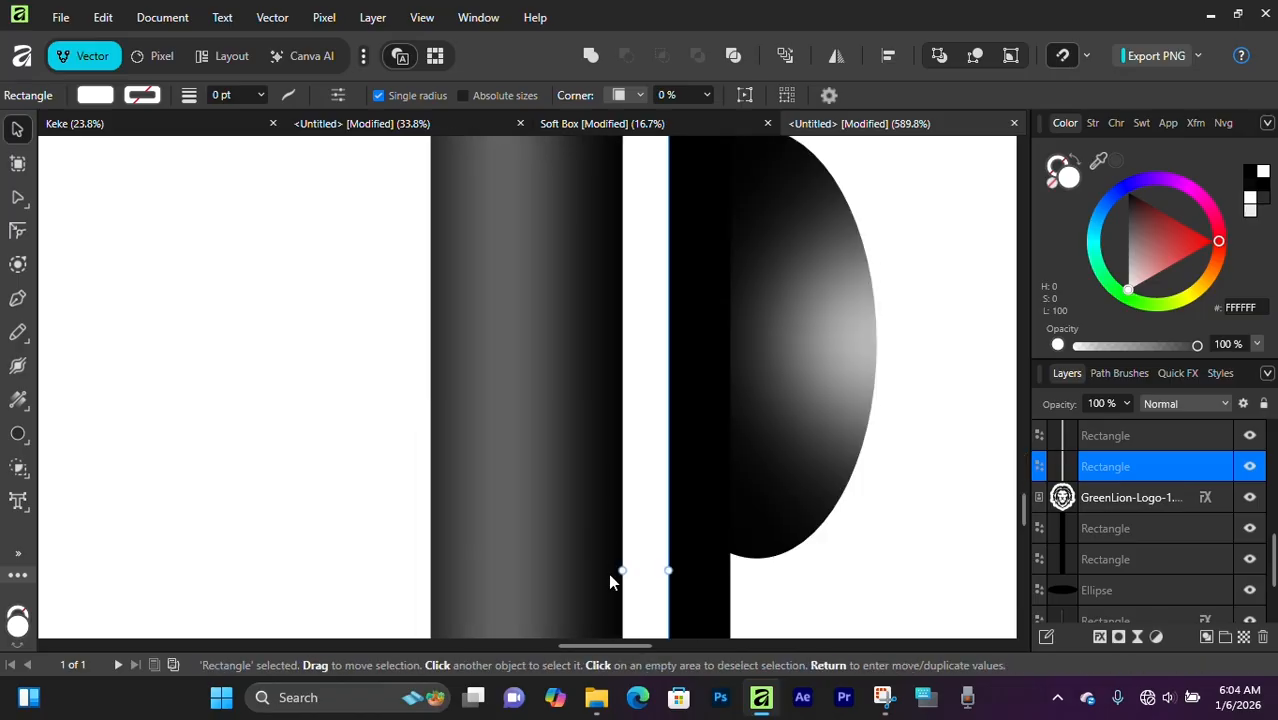
pyautogui.moveTo(624, 572)
pyautogui.mouseDown()
pyautogui.moveTo(647, 572)
pyautogui.moveTo(627, 564)
pyautogui.mouseUp()
pyautogui.scroll(-9, 642, 566)
pyautogui.scroll(-2, 824, 442)
pyautogui.click(824, 442)
# Narrow the white strip at the pole's lower end to about 5.3 px wide and clear the selection.
pyautogui.scroll(2, 616, 379)
pyautogui.scroll(-3, 616, 379)
pyautogui.scroll(5, 619, 330)
pyautogui.click(622, 331)
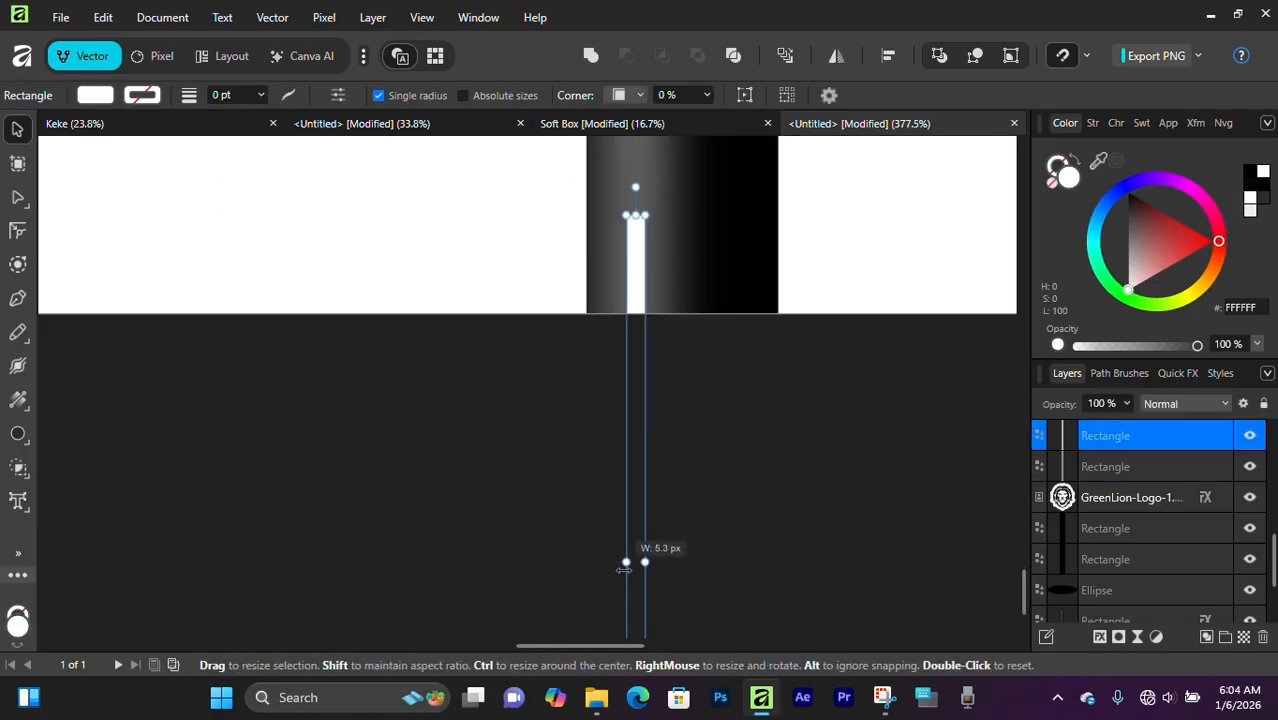
pyautogui.click(667, 406)
pyautogui.scroll(-12, 667, 413)
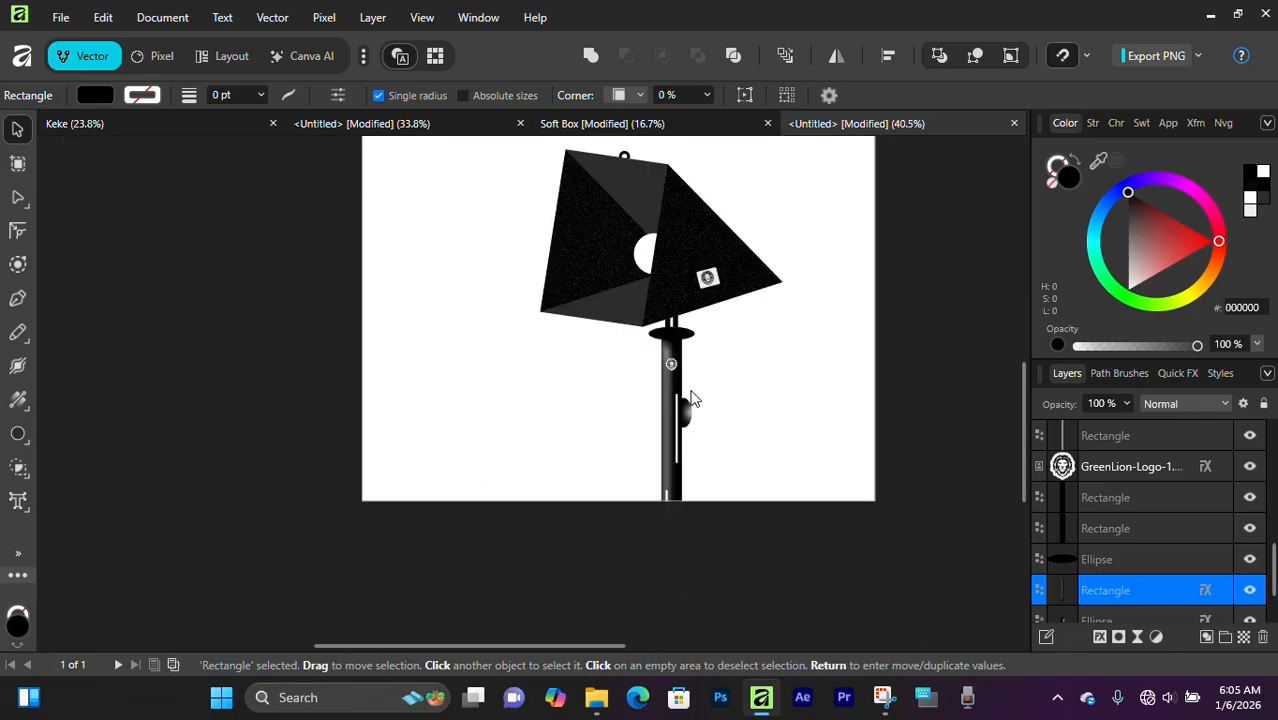
pyautogui.click(797, 409)
pyautogui.scroll(5, 698, 288)
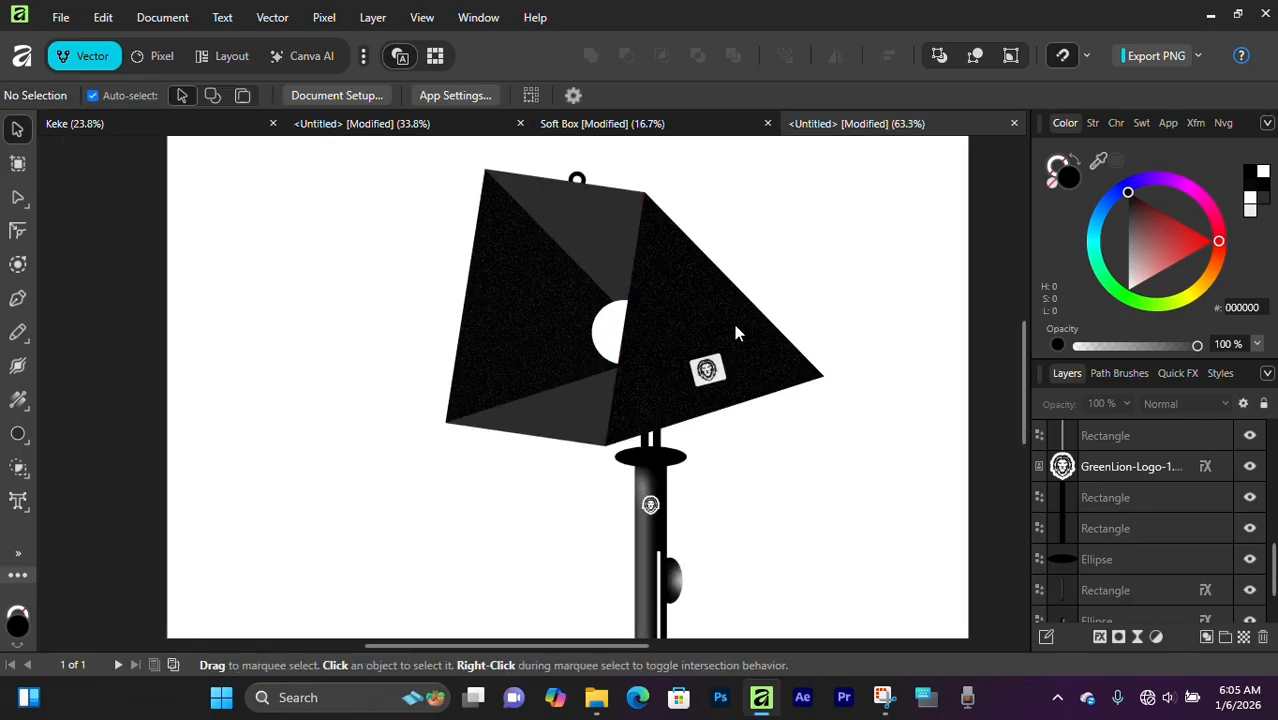
pyautogui.scroll(-3, 735, 330)
pyautogui.scroll(3, 732, 323)
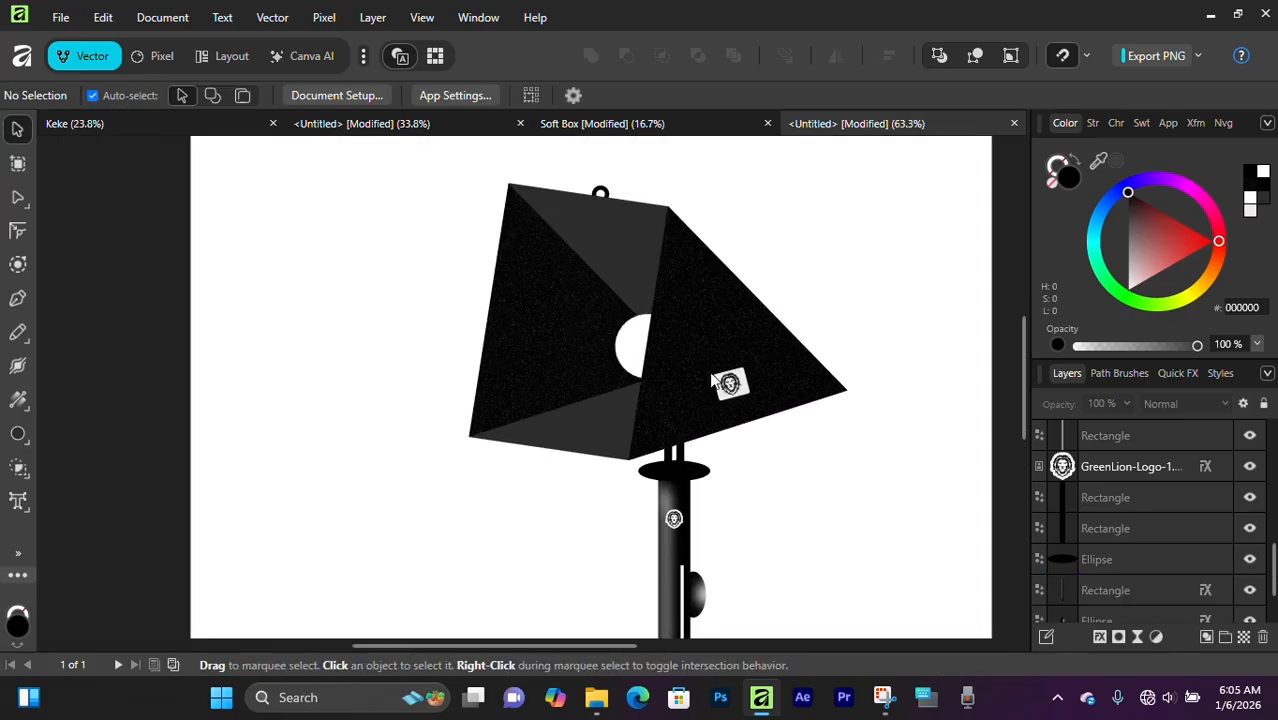